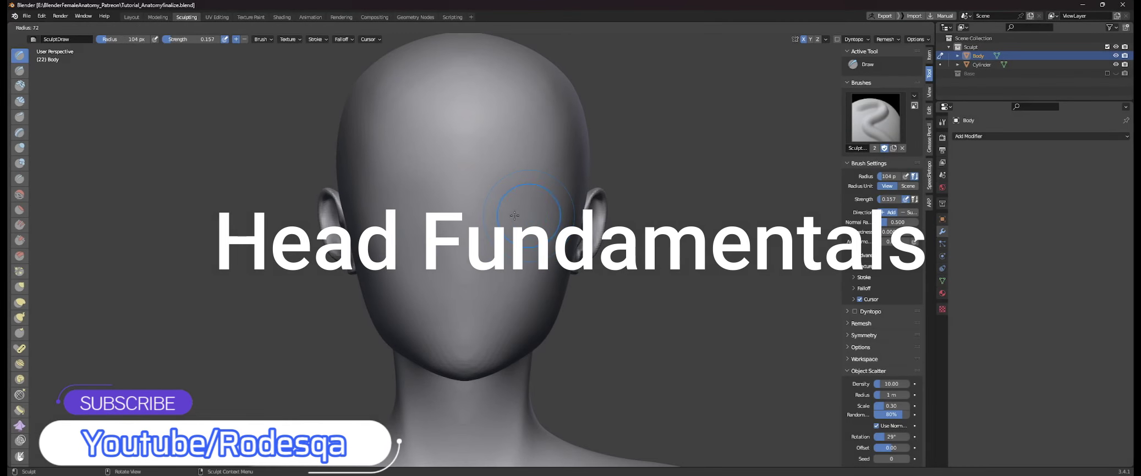
# - Sculpt a horizontal brow and eye-line band across the front of the head with the Draw brush at 46 px radius
pyautogui.click(520, 214)
pyautogui.moveTo(567, 200)
pyautogui.mouseDown(button='middle')
pyautogui.moveTo(519, 201)
pyautogui.moveTo(520, 182)
pyautogui.mouseUp(button='middle')
pyautogui.press('f')
pyautogui.click(534, 181)
pyautogui.moveTo(473, 179)
pyautogui.mouseDown()
pyautogui.moveTo(575, 171)
pyautogui.moveTo(519, 179)
pyautogui.mouseUp()
pyautogui.moveTo(519, 179); pyautogui.dragTo(538, 213, button='middle')
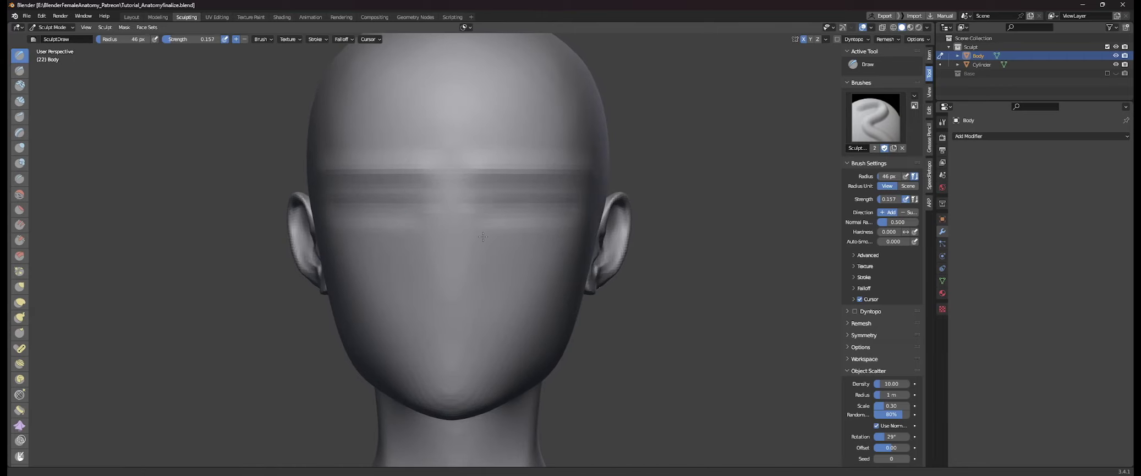
# - Carve the eye socket hollows and the sides of the nose bridge with the Draw brush at 70 px radius
pyautogui.moveTo(483, 236); pyautogui.dragTo(501, 193, button='middle')
pyautogui.moveTo(544, 225); pyautogui.dragTo(509, 227, button='middle')
pyautogui.press('f')
pyautogui.click(478, 219)
pyautogui.moveTo(448, 209); pyautogui.dragTo(467, 221)
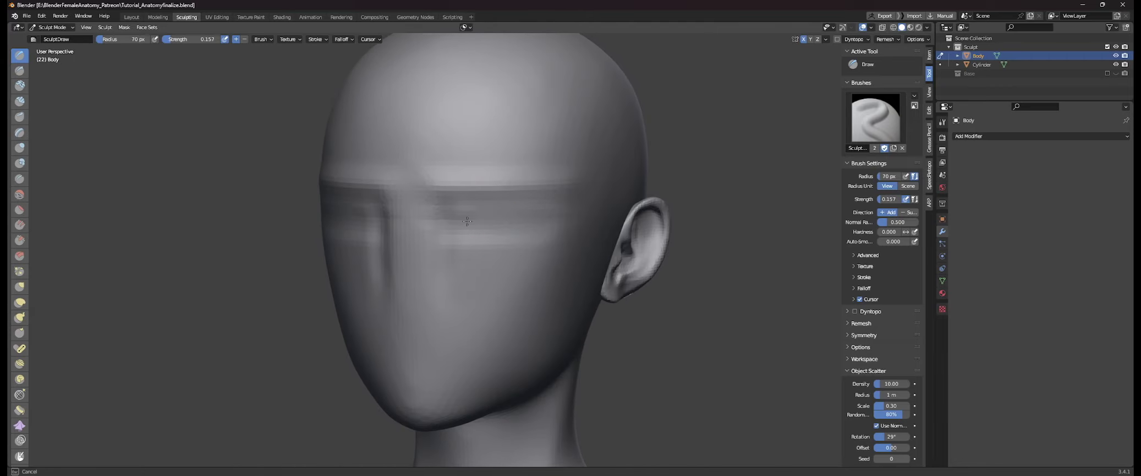
# - Reshape the brow and upper side of the face with the Grab brush, ending at 98 px radius
pyautogui.moveTo(478, 238)
pyautogui.mouseDown(button='middle')
pyautogui.moveTo(538, 235)
pyautogui.moveTo(528, 223)
pyautogui.mouseUp(button='middle')
pyautogui.press('g')
pyautogui.scroll(2, 562, 220)
pyautogui.press('f')
pyautogui.click(599, 209)
pyautogui.moveTo(598, 209); pyautogui.dragTo(625, 205, button='middle')
pyautogui.moveTo(612, 196); pyautogui.dragTo(619, 192)
pyautogui.press('f')
pyautogui.click(556, 190)
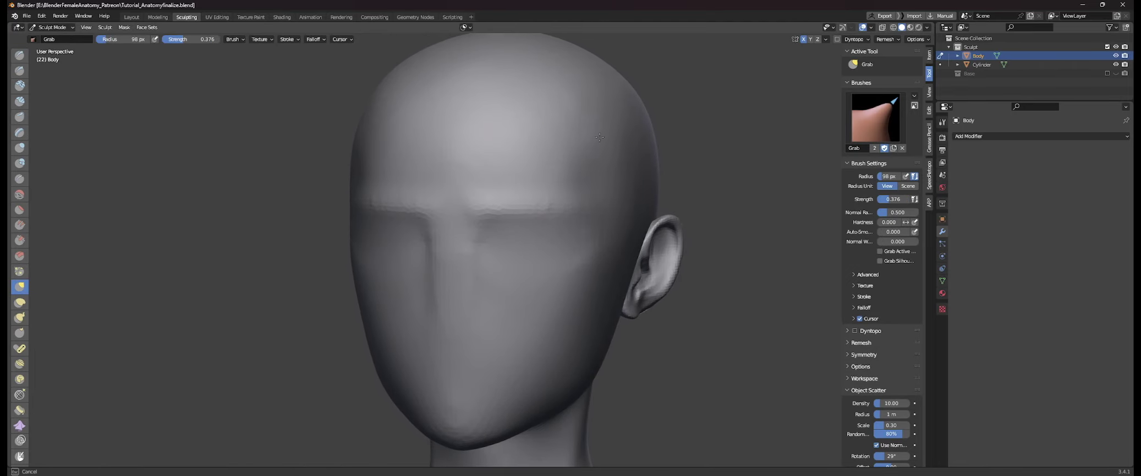
# - Nudge the side of the head inward near the temple and ear with the Grab brush
pyautogui.moveTo(578, 193); pyautogui.dragTo(531, 190, button='middle')
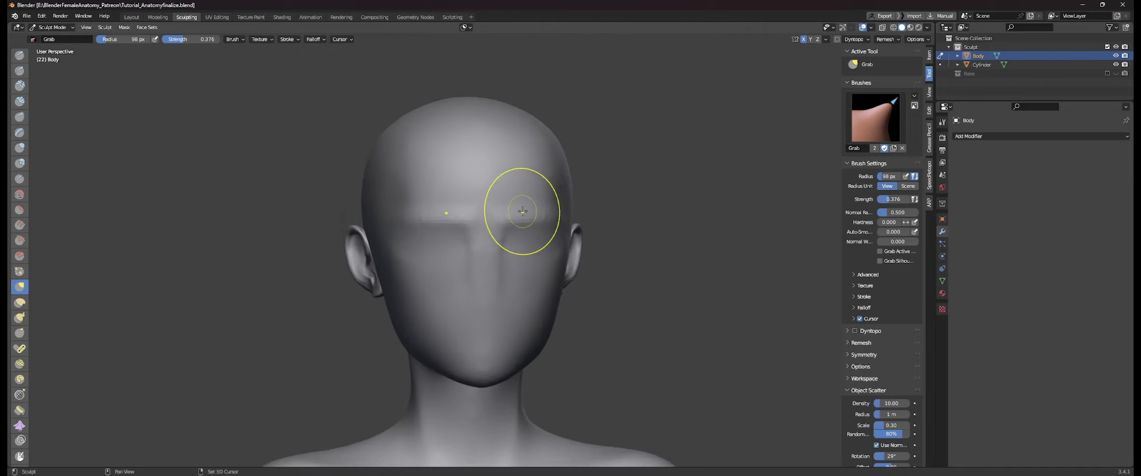
pyautogui.scroll(2, 523, 220)
pyautogui.moveTo(523, 211); pyautogui.dragTo(572, 237, button='middle')
pyautogui.scroll(-2, 502, 275)
pyautogui.scroll(2, 517, 291)
pyautogui.press('f')
pyautogui.click(550, 278)
pyautogui.press('f')
pyautogui.click(380, 234)
pyautogui.moveTo(355, 229); pyautogui.dragTo(366, 226)
# - Adjust the side contour of the face with the Grab brush at 112 px radius
pyautogui.moveTo(749, 318); pyautogui.dragTo(628, 284, button='middle')
pyautogui.press('f')
pyautogui.click(606, 291)
pyautogui.moveTo(600, 165)
pyautogui.mouseDown(button='middle')
pyautogui.moveTo(559, 151)
pyautogui.moveTo(554, 137)
pyautogui.moveTo(608, 151)
pyautogui.mouseUp(button='middle')
pyautogui.scroll(-2, 608, 165)
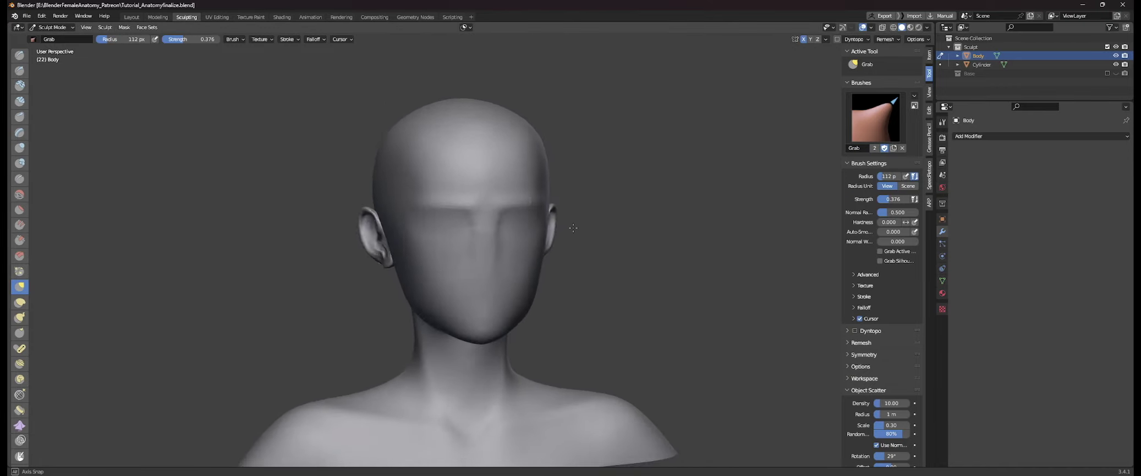
pyautogui.scroll(2, 573, 226)
pyautogui.scroll(2, 561, 232)
# - Pull in the lower face and jaw outline with the Grab brush at 149 px radius
pyautogui.press('f')
pyautogui.click(594, 242)
pyautogui.moveTo(611, 264); pyautogui.dragTo(557, 302, button='middle')
pyautogui.press('f')
pyautogui.click(616, 323)
pyautogui.moveTo(547, 342); pyautogui.dragTo(541, 339)
pyautogui.moveTo(540, 339); pyautogui.dragTo(570, 247, button='middle')
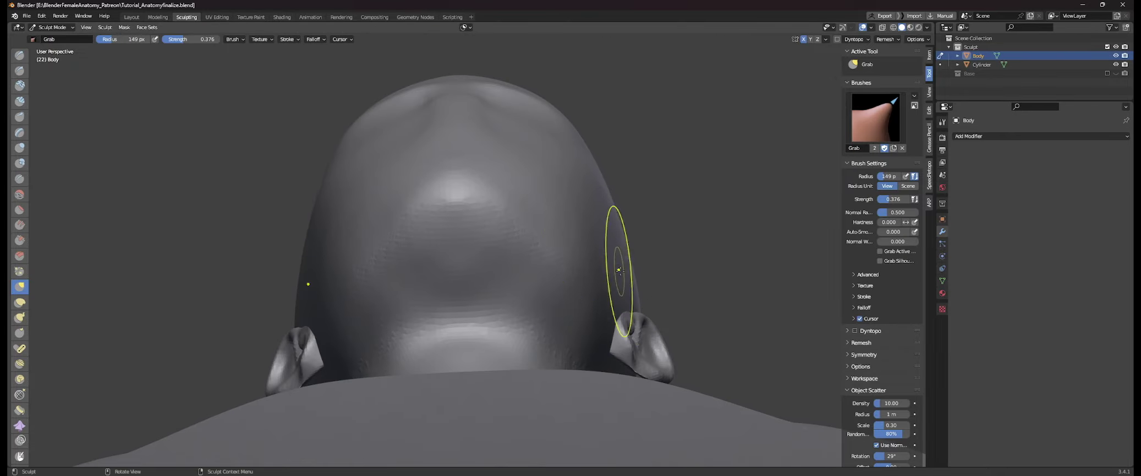
# - Push the sides of the back of the head slightly inward above the ears with the Grab brush
pyautogui.moveTo(619, 270); pyautogui.dragTo(612, 240, button='middle')
pyautogui.moveTo(622, 240); pyautogui.dragTo(617, 239)
pyautogui.moveTo(578, 176)
pyautogui.mouseDown(button='middle')
pyautogui.moveTo(532, 217)
pyautogui.moveTo(573, 173)
pyautogui.moveTo(600, 172)
pyautogui.mouseUp(button='middle')
pyautogui.moveTo(423, 175); pyautogui.dragTo(369, 270, button='middle')
pyautogui.press('f')
pyautogui.click(474, 271)
pyautogui.moveTo(474, 270); pyautogui.dragTo(481, 256, button='middle')
# - Refine the outer contour of the head from several angles with a resized Grab brush
pyautogui.moveTo(463, 367); pyautogui.dragTo(490, 393, button='middle')
pyautogui.press('f')
pyautogui.click(530, 326)
pyautogui.moveTo(530, 327)
pyautogui.mouseDown(button='middle')
pyautogui.moveTo(572, 249)
pyautogui.moveTo(602, 292)
pyautogui.mouseUp(button='middle')
pyautogui.press('f')
pyautogui.click(588, 201)
pyautogui.moveTo(588, 202)
pyautogui.mouseDown(button='middle')
pyautogui.moveTo(677, 217)
pyautogui.moveTo(663, 211)
pyautogui.mouseUp(button='middle')
pyautogui.press('f')
pyautogui.click(707, 196)
pyautogui.moveTo(579, 182); pyautogui.dragTo(572, 182)
pyautogui.moveTo(551, 184)
pyautogui.mouseDown(button='middle')
pyautogui.moveTo(518, 241)
pyautogui.moveTo(485, 209)
pyautogui.mouseUp(button='middle')
pyautogui.keyDown('shift'); pyautogui.moveTo(488, 248); pyautogui.dragTo(488, 288, button='middle'); pyautogui.keyUp('shift')
pyautogui.press('f')
pyautogui.click(471, 237)
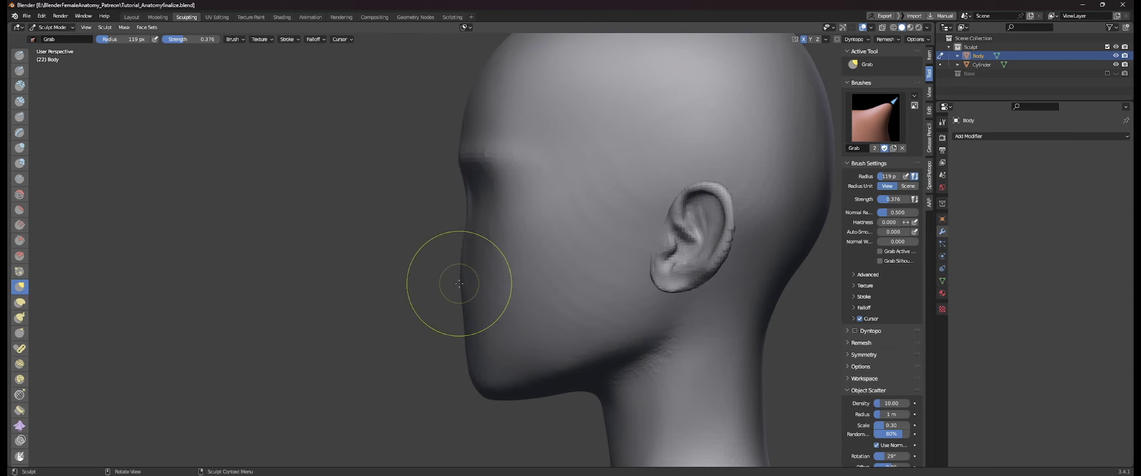
pyautogui.moveTo(459, 283); pyautogui.dragTo(550, 224, button='middle')
pyautogui.press('f')
pyautogui.click(534, 224)
pyautogui.moveTo(477, 190); pyautogui.dragTo(480, 240)
pyautogui.hotkey('ctrl', 'z')
# - Paint a mask over the nose area at 81 px radius and invert it so only the nose can be moved
pyautogui.moveTo(490, 261)
pyautogui.keyDown('shift'); pyautogui.mouseDown(button='middle')
pyautogui.moveTo(485, 234)
pyautogui.moveTo(475, 236)
pyautogui.mouseUp(button='middle'); pyautogui.keyUp('shift')
pyautogui.press('m')
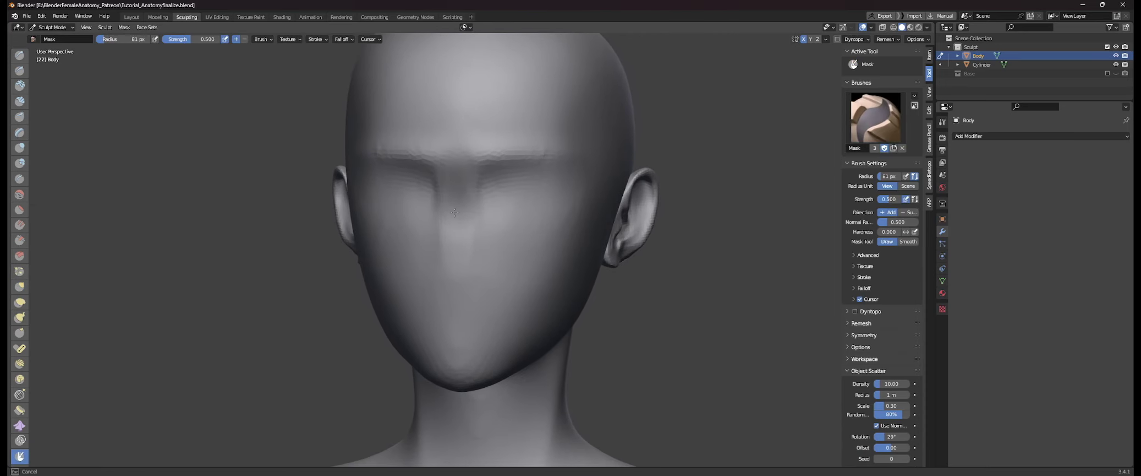
pyautogui.moveTo(458, 275); pyautogui.dragTo(501, 278, button='middle')
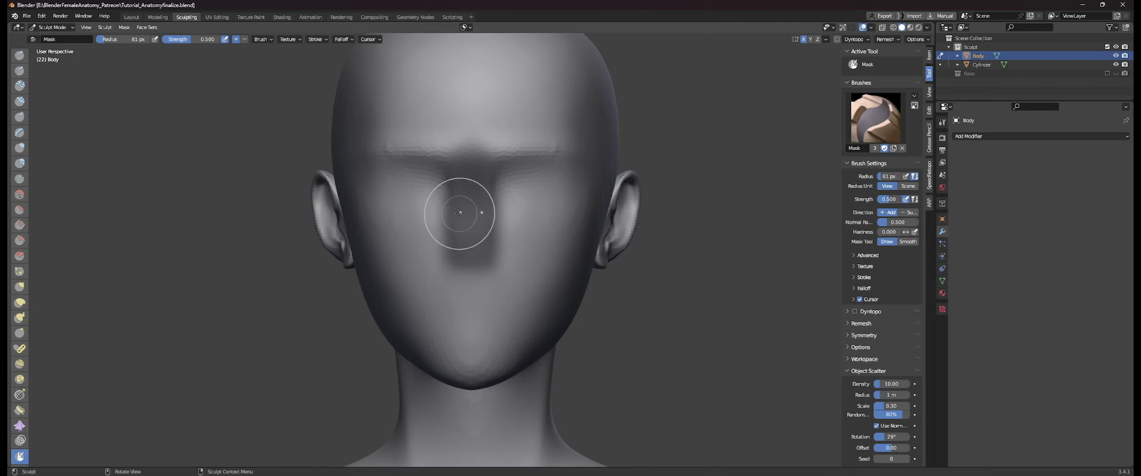
pyautogui.keyDown('shift'); pyautogui.moveTo(771, 213); pyautogui.dragTo(739, 215, button='middle'); pyautogui.keyUp('shift')
pyautogui.press('a')
pyautogui.click(655, 229)
# - Pull the unmasked nose area forward out of the face with the Grab brush at 75 px radius
pyautogui.press('f')
pyautogui.moveTo(633, 231)
pyautogui.mouseDown(button='middle')
pyautogui.moveTo(515, 242)
pyautogui.moveTo(432, 277)
pyautogui.moveTo(450, 300)
pyautogui.mouseUp(button='middle')
pyautogui.click(538, 242)
pyautogui.press('g')
pyautogui.press('f')
pyautogui.click(421, 280)
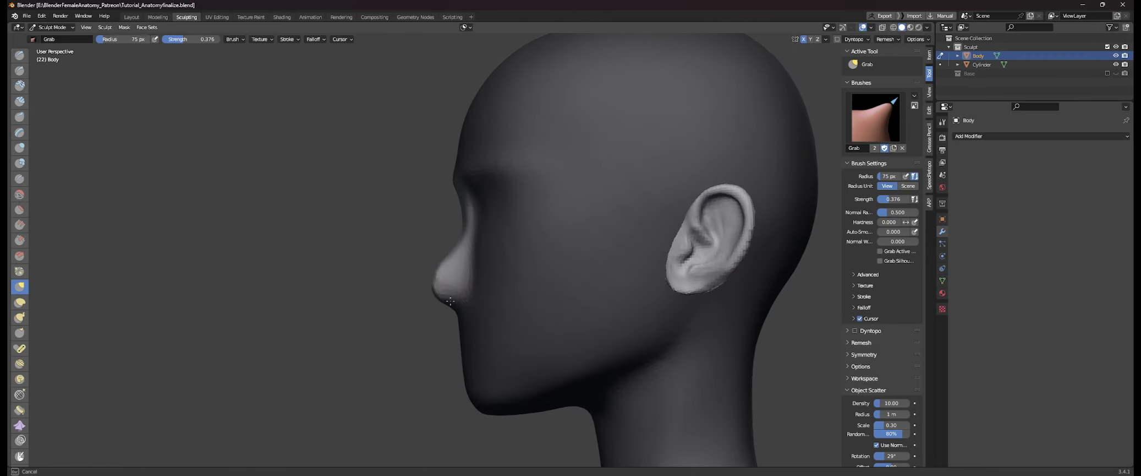
# - Shape the nose profile, tip and underside with the Grab brush at 101 px radius
pyautogui.moveTo(452, 252); pyautogui.dragTo(605, 270, button='middle')
pyautogui.press('f')
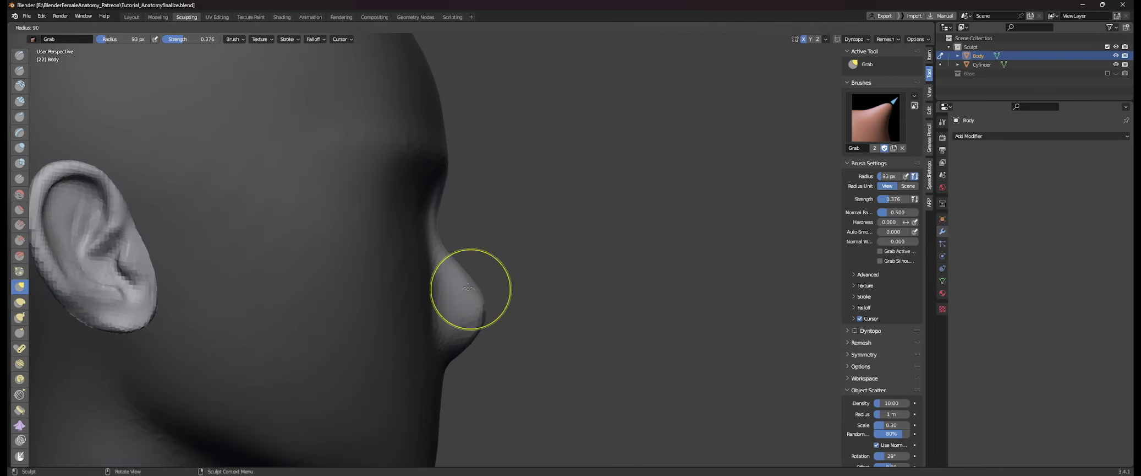
pyautogui.click(503, 291)
pyautogui.keyDown('ctrl'); pyautogui.moveTo(485, 298); pyautogui.dragTo(462, 279, button='middle'); pyautogui.keyUp('ctrl')
pyautogui.keyDown('shift'); pyautogui.moveTo(479, 330); pyautogui.dragTo(490, 249, button='middle'); pyautogui.keyUp('shift')
pyautogui.press('f')
pyautogui.click(455, 285)
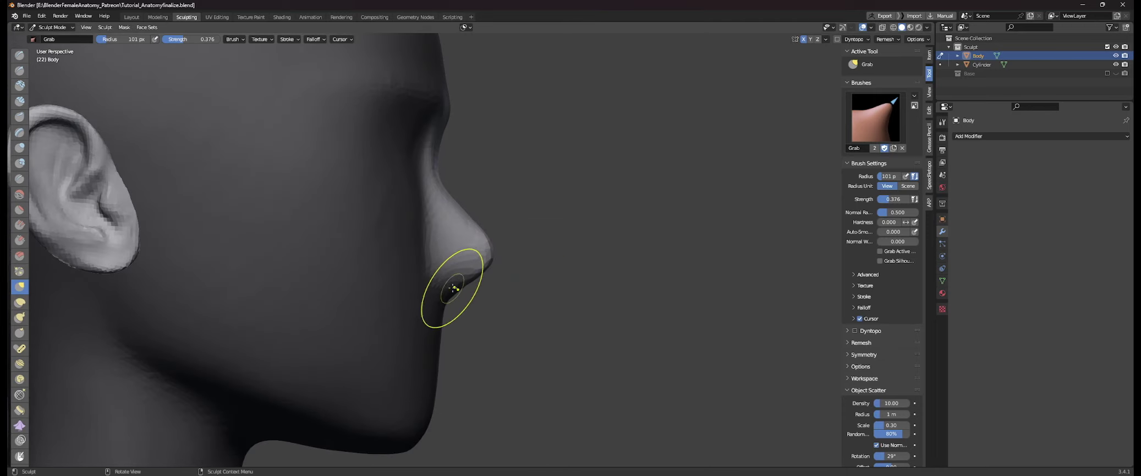
pyautogui.moveTo(455, 285); pyautogui.dragTo(355, 272, button='middle')
pyautogui.moveTo(485, 258); pyautogui.dragTo(482, 254)
# - Touch up the nose with a resized Grab brush and clear the mask from the head
pyautogui.moveTo(489, 230); pyautogui.dragTo(497, 261, button='middle')
pyautogui.press('f')
pyautogui.moveTo(507, 300)
pyautogui.mouseDown(button='middle')
pyautogui.moveTo(515, 242)
pyautogui.moveTo(453, 251)
pyautogui.moveTo(435, 267)
pyautogui.moveTo(394, 263)
pyautogui.moveTo(426, 308)
pyautogui.moveTo(416, 230)
pyautogui.moveTo(449, 179)
pyautogui.moveTo(441, 217)
pyautogui.moveTo(534, 237)
pyautogui.mouseUp(button='middle')
pyautogui.click(515, 245)
pyautogui.press('a')
pyautogui.click(637, 241)
pyautogui.moveTo(605, 241); pyautogui.dragTo(512, 237, button='middle')
pyautogui.scroll(3, 504, 237)
pyautogui.press('f')
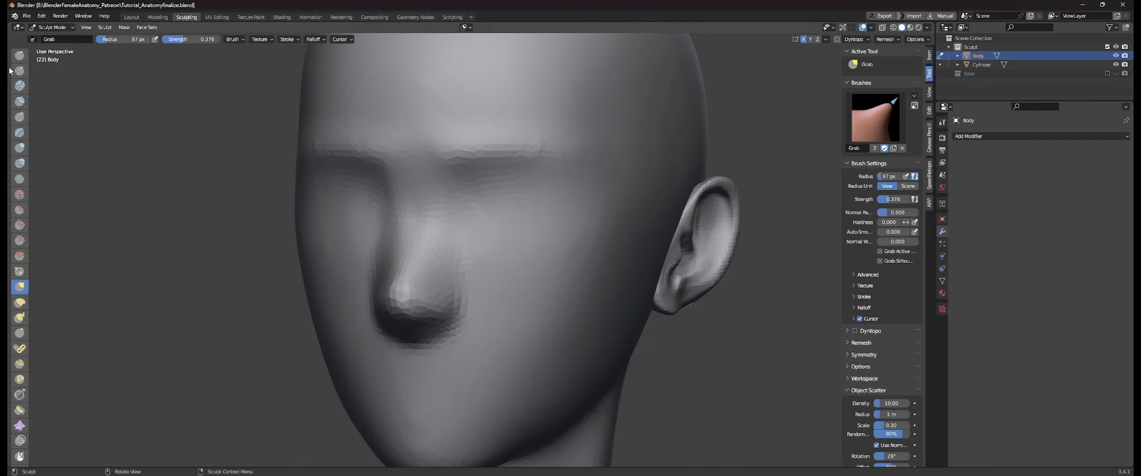
# - Cut a crease beneath the brow with the Draw Sharp brush at 97 px radius and adjust its stroke settings
pyautogui.click(19, 70)
pyautogui.moveTo(517, 182); pyautogui.dragTo(563, 168, button='middle')
pyautogui.moveTo(562, 167); pyautogui.dragTo(453, 172)
pyautogui.click(317, 39)
pyautogui.click(315, 164)
pyautogui.moveTo(549, 175); pyautogui.dragTo(554, 170, button='middle')
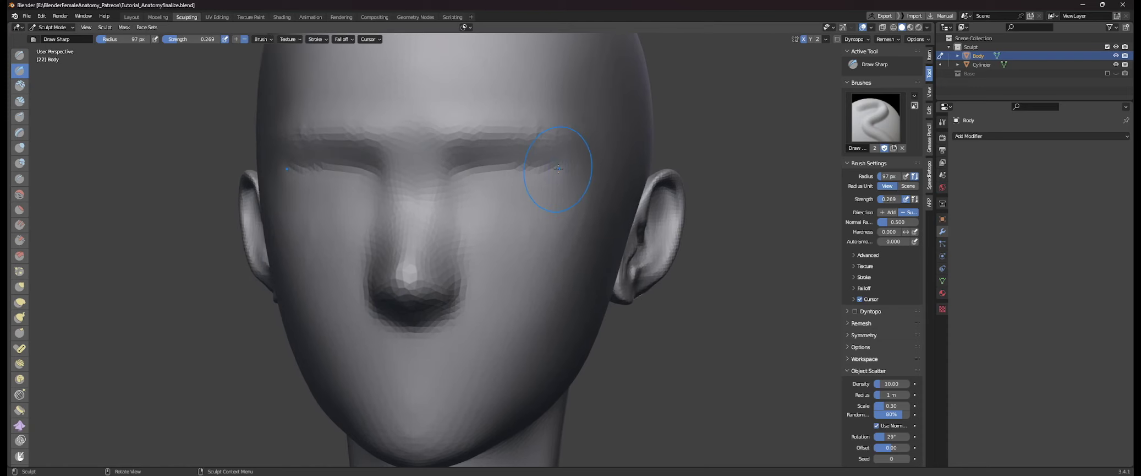
# - Deepen the eye crease and the side of the nose with Draw Sharp, reducing the brush radius to 69 px
pyautogui.moveTo(561, 170)
pyautogui.mouseDown()
pyautogui.moveTo(448, 222)
pyautogui.moveTo(471, 299)
pyautogui.mouseUp()
pyautogui.moveTo(471, 300); pyautogui.dragTo(418, 283, button='middle')
pyautogui.moveTo(461, 182); pyautogui.dragTo(472, 267)
pyautogui.scroll(-2, 479, 236)
pyautogui.press('f')
pyautogui.click(493, 223)
pyautogui.moveTo(493, 222); pyautogui.dragTo(438, 209, button='middle')
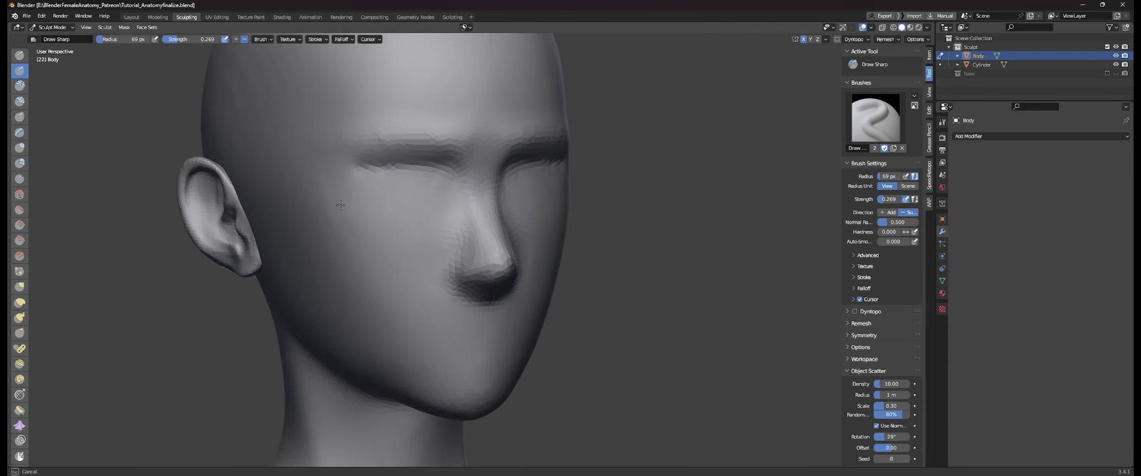
# - Lift the nose tip slightly in profile with the Grab brush at 96 px radius
pyautogui.moveTo(340, 205); pyautogui.dragTo(242, 212, button='middle')
pyautogui.scroll(-1, 523, 229)
pyautogui.moveTo(522, 229); pyautogui.dragTo(479, 233, button='middle')
pyautogui.scroll(3, 478, 234)
pyautogui.press('g')
pyautogui.moveTo(398, 287); pyautogui.dragTo(402, 274)
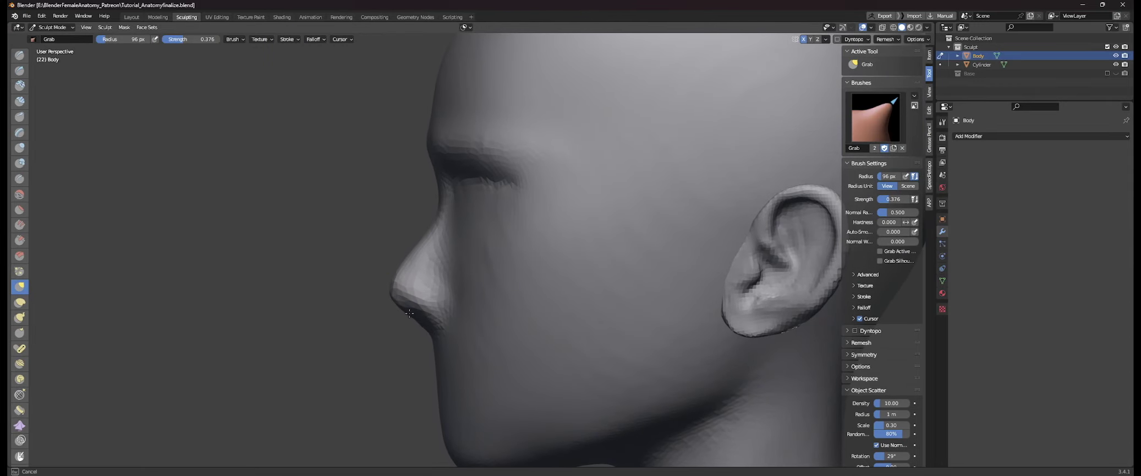
# - Refine the nose bridge and the area below the brow with the Grab brush, starting at 119 px radius
pyautogui.moveTo(409, 312); pyautogui.dragTo(359, 250, button='middle')
pyautogui.press('f')
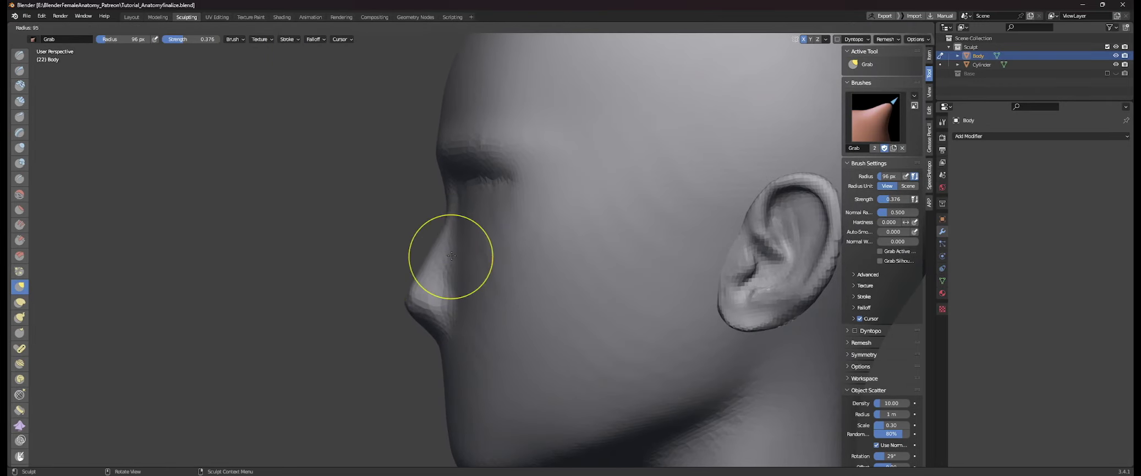
pyautogui.click(485, 200)
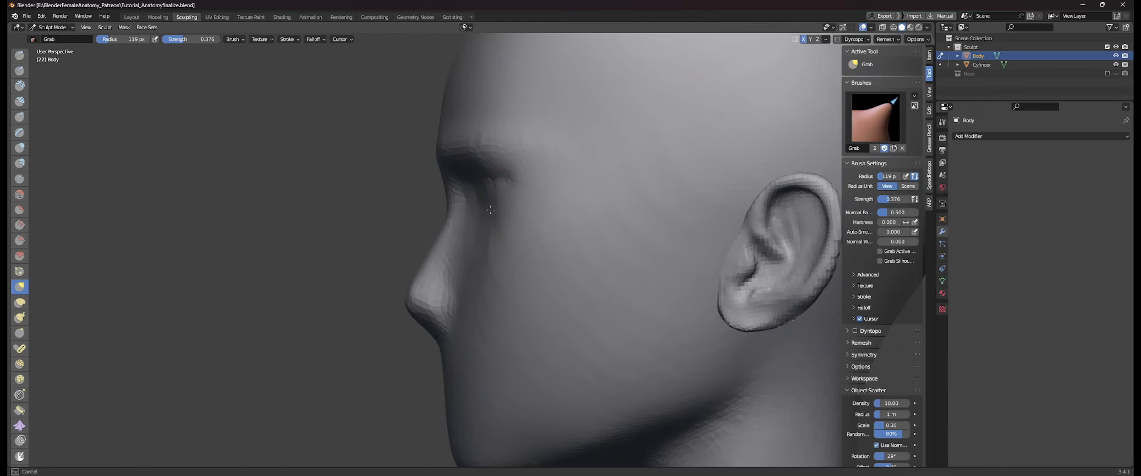
pyautogui.moveTo(490, 210); pyautogui.dragTo(552, 185, button='middle')
pyautogui.moveTo(446, 301); pyautogui.dragTo(543, 287, button='middle')
pyautogui.keyDown('shift'); pyautogui.moveTo(530, 253); pyautogui.dragTo(552, 173, button='middle'); pyautogui.keyUp('shift')
pyautogui.press('f')
pyautogui.click(614, 173)
pyautogui.moveTo(551, 220); pyautogui.dragTo(520, 223, button='middle')
# - Shape the front of the chin with the Grab brush at 100 px radius
pyautogui.moveTo(461, 368); pyautogui.dragTo(417, 381, button='middle')
pyautogui.press('f')
pyautogui.click(393, 376)
pyautogui.press('f')
pyautogui.click(387, 377)
pyautogui.moveTo(498, 377); pyautogui.dragTo(426, 357, button='middle')
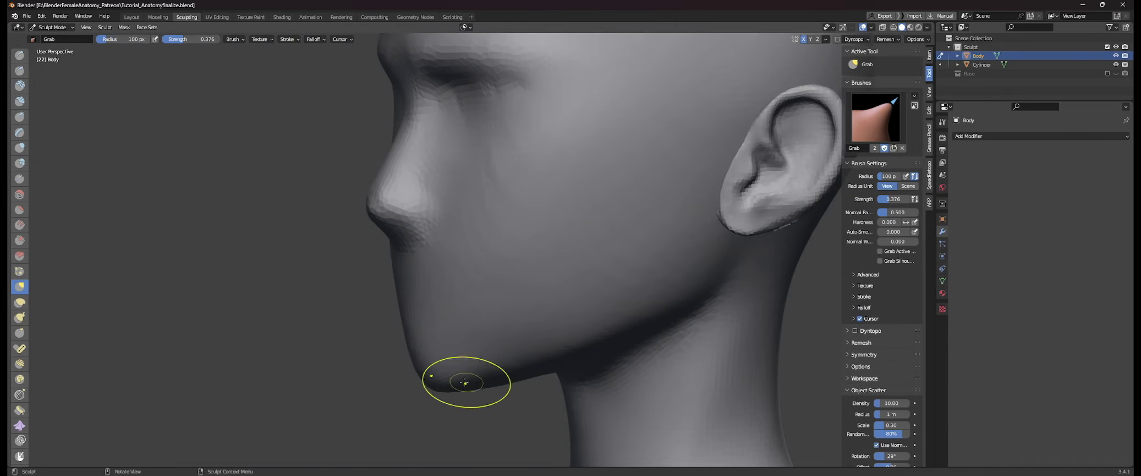
# - Raise the underside of the chin and jaw with an enlarged Grab brush
pyautogui.moveTo(463, 382); pyautogui.dragTo(442, 381, button='middle')
pyautogui.press('f')
pyautogui.click(503, 385)
pyautogui.moveTo(510, 400); pyautogui.dragTo(513, 392)
pyautogui.press('f')
pyautogui.click(704, 387)
pyautogui.moveTo(587, 394); pyautogui.dragTo(591, 390)
# - Adjust the cheek area beside the nose with the Grab brush at 72 px radius
pyautogui.moveTo(520, 308); pyautogui.dragTo(641, 290, button='middle')
pyautogui.keyDown('ctrl'); pyautogui.moveTo(566, 297); pyautogui.dragTo(567, 275, button='middle'); pyautogui.keyUp('ctrl')
pyautogui.press('f')
pyautogui.keyDown('shift'); pyautogui.moveTo(561, 178); pyautogui.dragTo(506, 230, button='middle'); pyautogui.keyUp('shift')
pyautogui.click(545, 226)
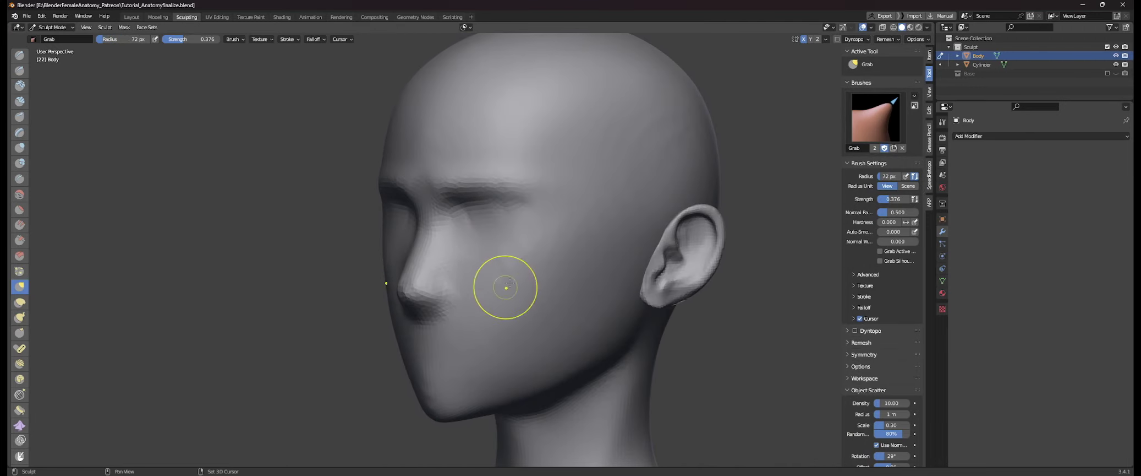
pyautogui.keyDown('shift'); pyautogui.moveTo(510, 283); pyautogui.dragTo(515, 221, button='middle'); pyautogui.keyUp('shift')
pyautogui.moveTo(515, 221); pyautogui.dragTo(542, 236, button='middle')
pyautogui.moveTo(542, 242); pyautogui.dragTo(622, 318, button='middle')
# - Shape the sides of the nose near the nostrils with the Grab brush at 109 px radius
pyautogui.keyDown('ctrl'); pyautogui.moveTo(616, 318); pyautogui.dragTo(546, 231, button='middle'); pyautogui.keyUp('ctrl')
pyautogui.press('f')
pyautogui.click(512, 248)
pyautogui.keyDown('ctrl'); pyautogui.moveTo(546, 264); pyautogui.dragTo(527, 248, button='middle'); pyautogui.keyUp('ctrl')
pyautogui.moveTo(506, 248); pyautogui.dragTo(512, 245)
pyautogui.keyDown('ctrl'); pyautogui.moveTo(622, 229); pyautogui.dragTo(522, 269, button='middle'); pyautogui.keyUp('ctrl')
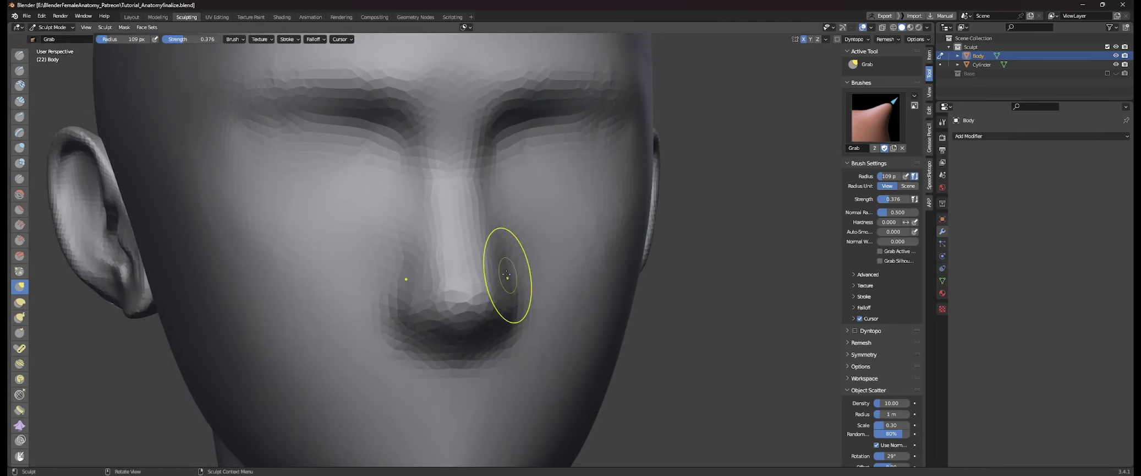
# - Set the Grab brush radius to 72 px with the face in front view
pyautogui.press('f')
pyautogui.click(480, 268)
pyautogui.moveTo(523, 199)
pyautogui.mouseDown(button='middle')
pyautogui.moveTo(485, 188)
pyautogui.moveTo(538, 232)
pyautogui.moveTo(510, 211)
pyautogui.mouseUp(button='middle')
pyautogui.press('f')
pyautogui.click(502, 132)
# - Mark the nose's side planes, its underside and both brow lines with yellow annotation strokes, then erase them
pyautogui.moveTo(506, 74); pyautogui.dragTo(496, 90)
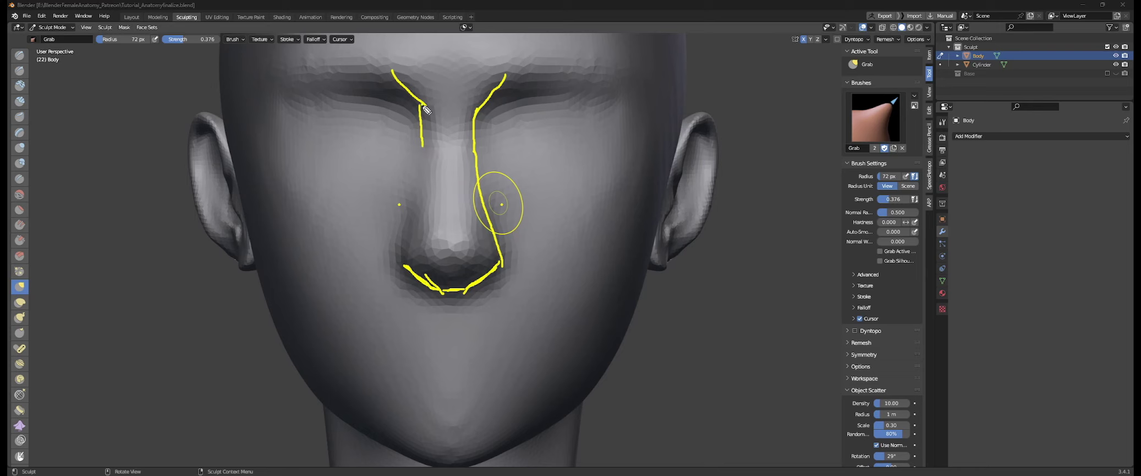
pyautogui.moveTo(423, 142); pyautogui.dragTo(401, 272)
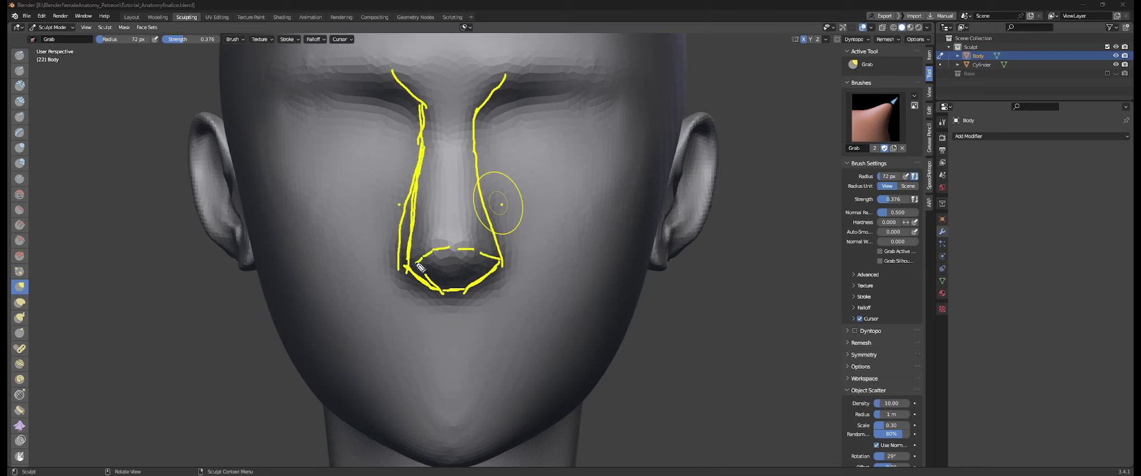
pyautogui.moveTo(621, 75); pyautogui.dragTo(520, 72)
pyautogui.moveTo(384, 67); pyautogui.dragTo(356, 68)
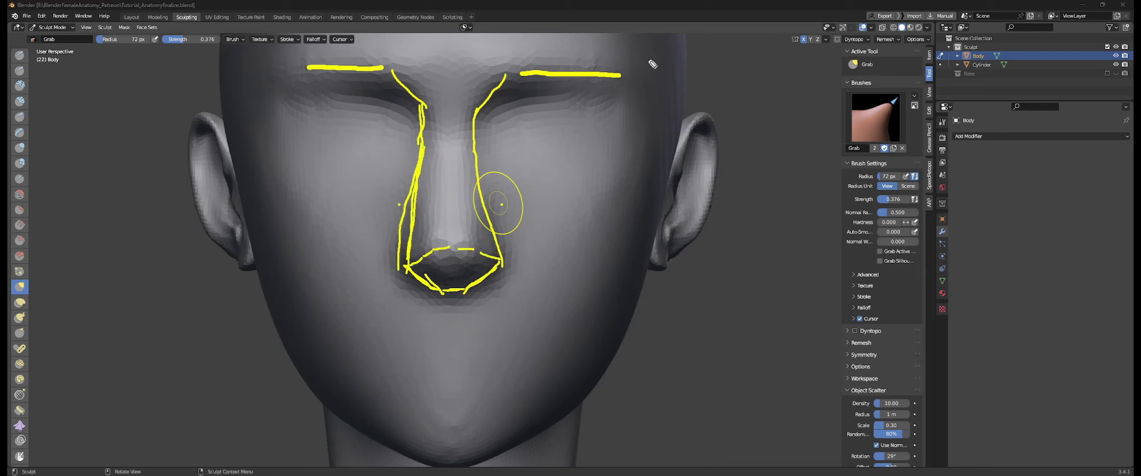
pyautogui.moveTo(496, 65)
pyautogui.mouseDown()
pyautogui.moveTo(555, 70)
pyautogui.moveTo(515, 268)
pyautogui.moveTo(547, 255)
pyautogui.mouseUp()
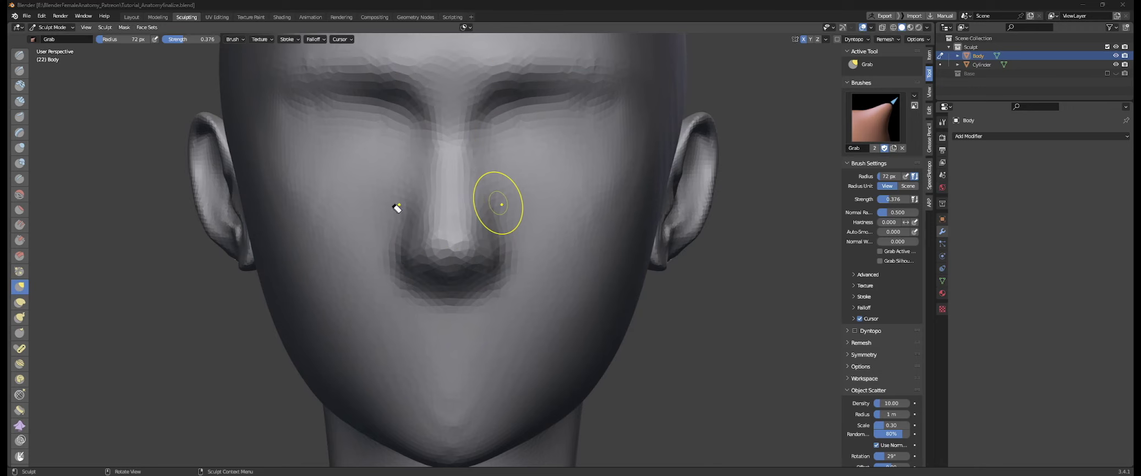
# - Annotate the facial profile and jawline in three-quarter view, with an egg-shaped head outline beside the head
pyautogui.moveTo(515, 213); pyautogui.dragTo(569, 219, button='middle')
pyautogui.scroll(-2, 569, 220)
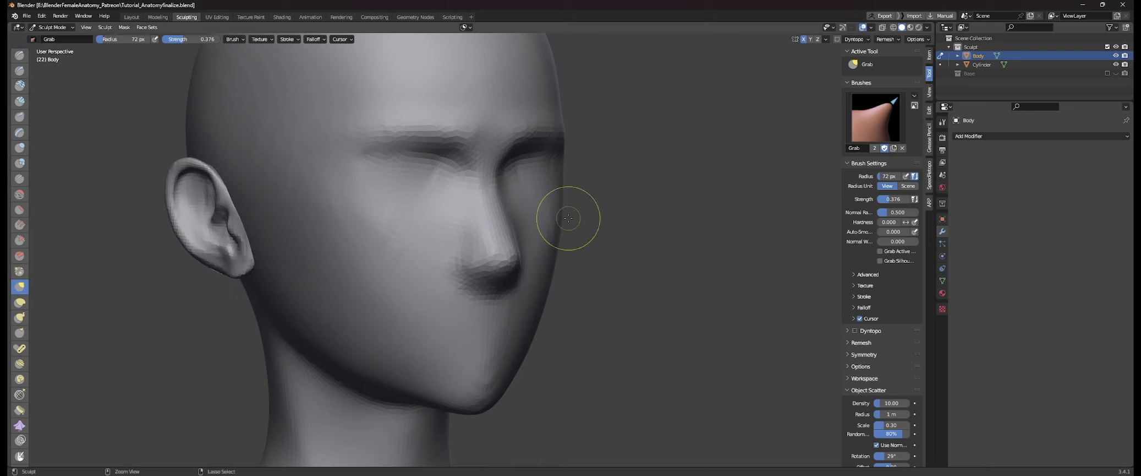
pyautogui.moveTo(558, 99); pyautogui.dragTo(573, 132)
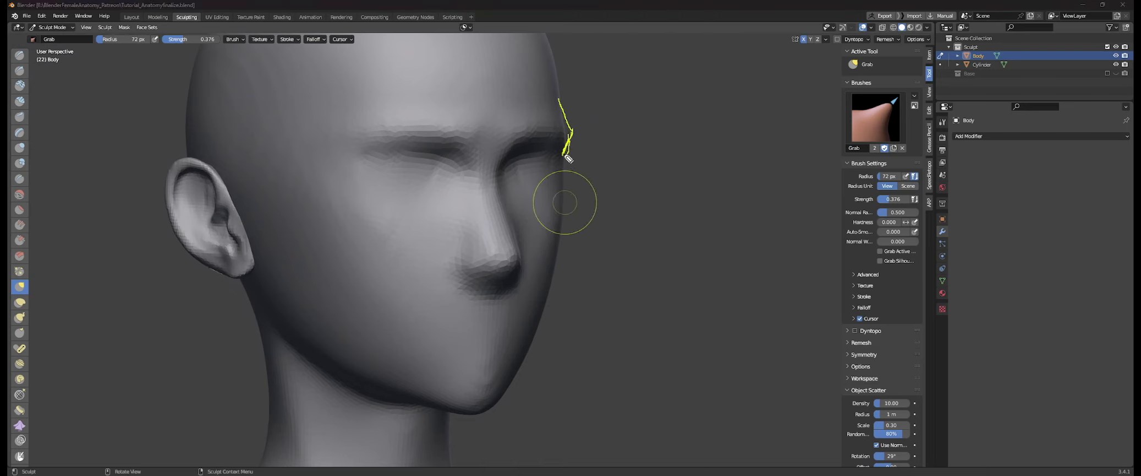
pyautogui.moveTo(527, 345); pyautogui.dragTo(570, 242)
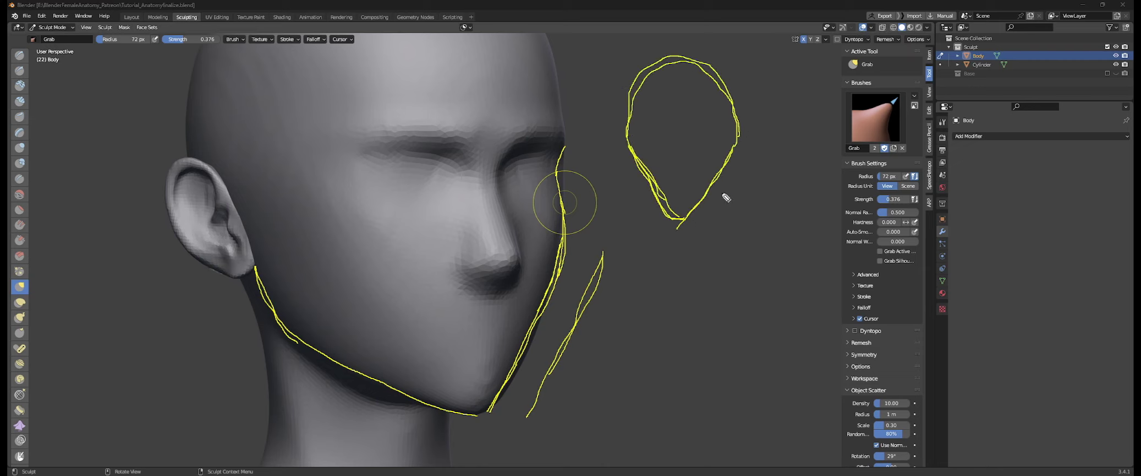
pyautogui.moveTo(676, 184)
pyautogui.mouseDown()
pyautogui.moveTo(680, 127)
pyautogui.moveTo(556, 333)
pyautogui.moveTo(316, 297)
pyautogui.mouseUp()
# - Push the outer contour of the eye socket with the Grab brush at 189 px radius
pyautogui.moveTo(555, 190)
pyautogui.mouseDown(button='middle')
pyautogui.moveTo(599, 194)
pyautogui.moveTo(527, 194)
pyautogui.mouseUp(button='middle')
pyautogui.scroll(2, 495, 195)
pyautogui.press('f')
pyautogui.click(322, 189)
pyautogui.moveTo(295, 170); pyautogui.dragTo(284, 170)
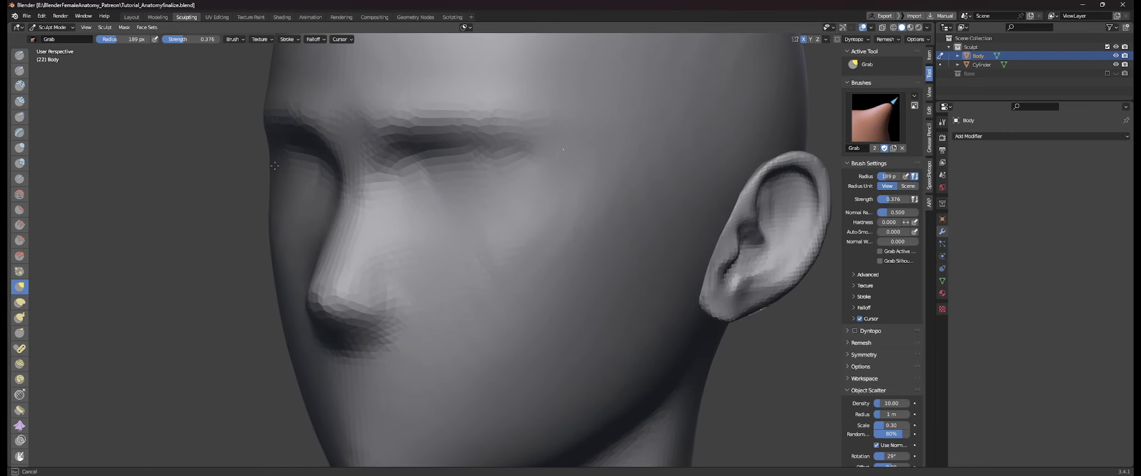
# - Refine the brow, temple and cheekbone contours from several angles with the resized Grab brush
pyautogui.moveTo(220, 168); pyautogui.dragTo(264, 165, button='middle')
pyautogui.press('f')
pyautogui.click(258, 159)
pyautogui.moveTo(191, 90); pyautogui.dragTo(187, 104)
pyautogui.moveTo(187, 133); pyautogui.dragTo(247, 132, button='middle')
pyautogui.moveTo(190, 124); pyautogui.dragTo(182, 122)
pyautogui.moveTo(221, 149); pyautogui.dragTo(297, 155, button='middle')
pyautogui.moveTo(359, 188); pyautogui.dragTo(355, 165)
# - Build up the cheekbone below the outer eye socket with the Draw brush at 127 px radius and 0.157 strength
pyautogui.press('x')
pyautogui.moveTo(253, 184)
pyautogui.mouseDown(button='middle')
pyautogui.moveTo(333, 193)
pyautogui.moveTo(319, 181)
pyautogui.mouseUp(button='middle')
pyautogui.moveTo(325, 204); pyautogui.dragTo(281, 169)
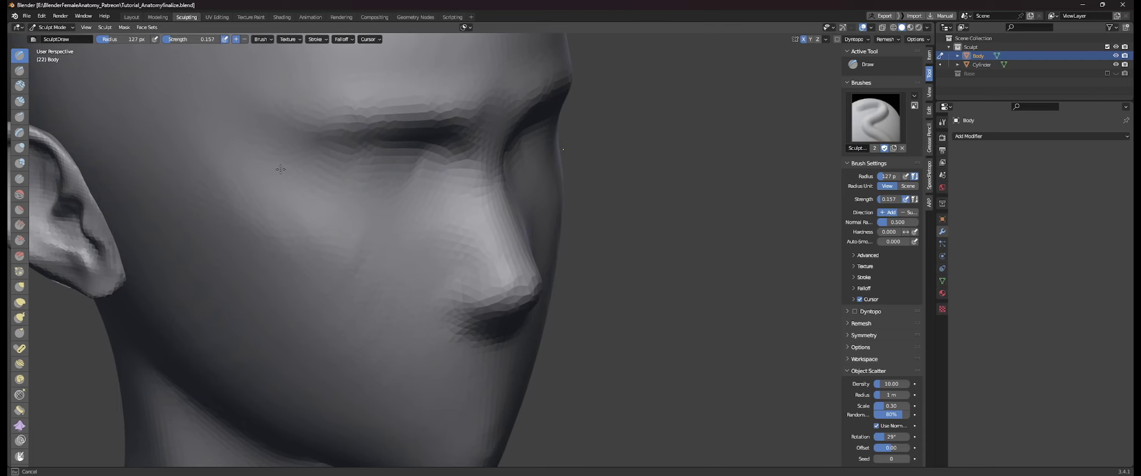
pyautogui.moveTo(346, 253); pyautogui.dragTo(352, 238, button='middle')
pyautogui.moveTo(600, 226); pyautogui.dragTo(510, 232, button='middle')
pyautogui.scroll(-2, 510, 232)
pyautogui.scroll(1, 509, 232)
pyautogui.moveTo(669, 63); pyautogui.dragTo(650, 58, button='middle')
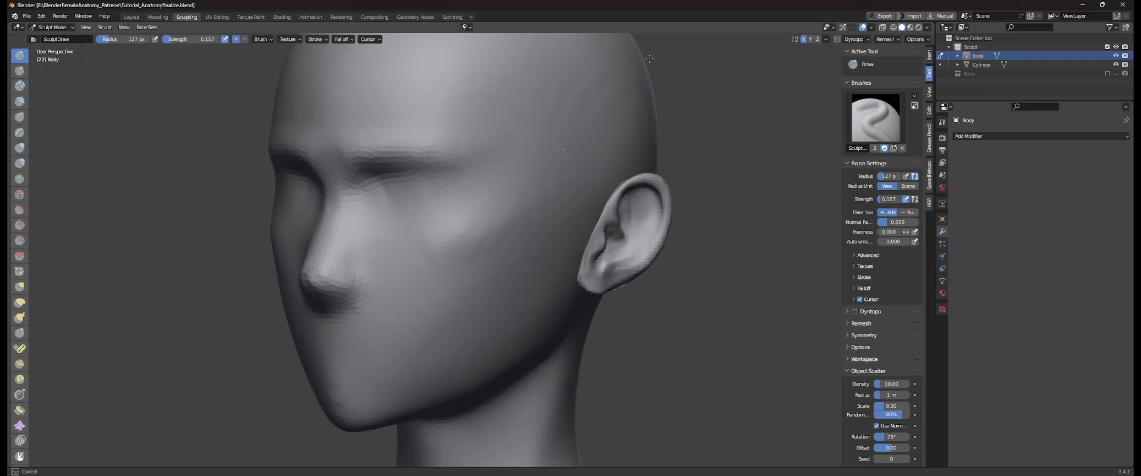
pyautogui.moveTo(642, 157); pyautogui.dragTo(655, 159, button='middle')
# - Add volume to the front of the chin with the Draw brush at 51 px radius
pyautogui.moveTo(519, 288)
pyautogui.mouseDown(button='middle')
pyautogui.moveTo(594, 255)
pyautogui.moveTo(489, 257)
pyautogui.moveTo(522, 248)
pyautogui.moveTo(512, 257)
pyautogui.mouseUp(button='middle')
pyautogui.scroll(-3, 522, 283)
pyautogui.scroll(4, 517, 253)
pyautogui.scroll(2, 514, 264)
pyautogui.press('f')
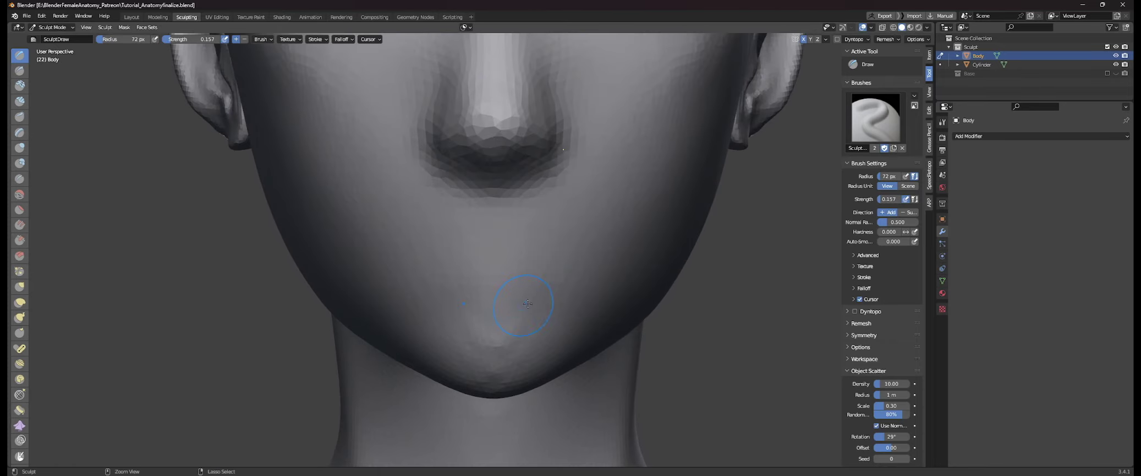
pyautogui.click(523, 308)
pyautogui.moveTo(498, 325)
pyautogui.mouseDown()
pyautogui.moveTo(445, 320)
pyautogui.moveTo(467, 329)
pyautogui.mouseUp()
pyautogui.scroll(-1, 518, 308)
pyautogui.keyDown('shift'); pyautogui.moveTo(553, 320); pyautogui.dragTo(435, 269, button='middle'); pyautogui.keyUp('shift')
pyautogui.scroll(2, 462, 292)
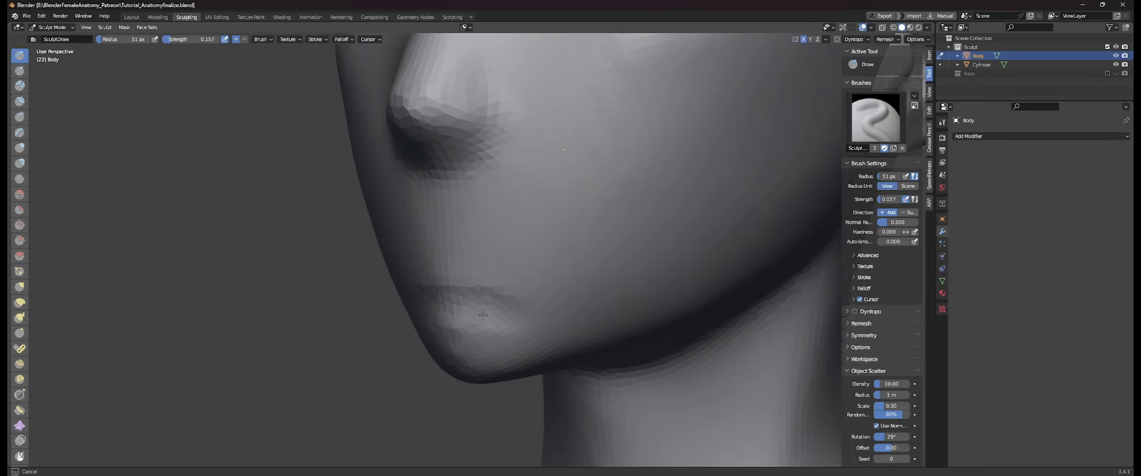
pyautogui.scroll(-4, 484, 297)
pyautogui.moveTo(438, 303); pyautogui.dragTo(476, 303, button='middle')
# - Carve a horizontal mouth line between nose and chin with the Draw Sharp brush at 69 px radius
pyautogui.click(20, 71)
pyautogui.scroll(3, 497, 255)
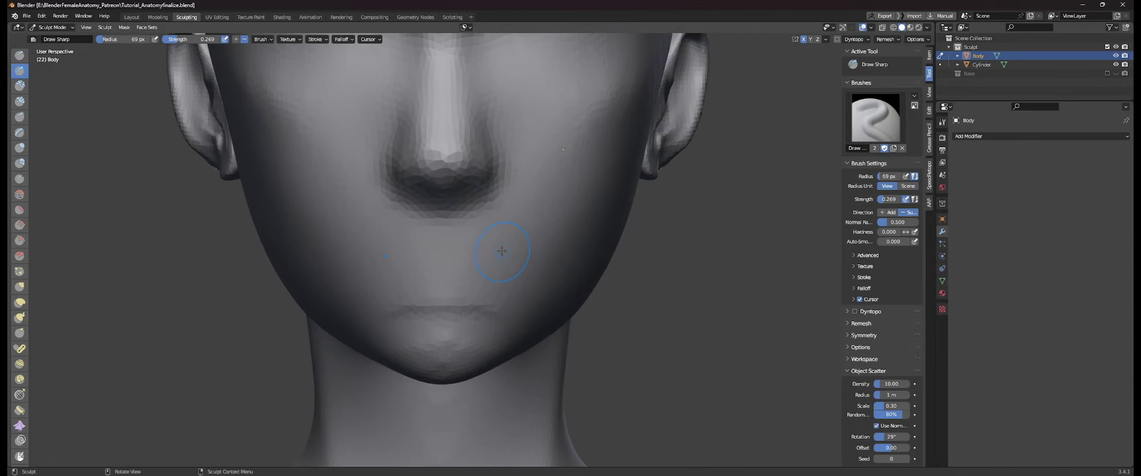
pyautogui.moveTo(506, 253); pyautogui.dragTo(377, 257)
pyautogui.scroll(-2, 440, 275)
# - Carve out the lower part of the eye sockets with the Draw Sharp brush
pyautogui.moveTo(600, 280)
pyautogui.mouseDown(button='middle')
pyautogui.moveTo(527, 295)
pyautogui.moveTo(531, 311)
pyautogui.mouseUp(button='middle')
pyautogui.moveTo(597, 192); pyautogui.dragTo(563, 225)
pyautogui.keyDown('ctrl'); pyautogui.moveTo(584, 198); pyautogui.dragTo(542, 221); pyautogui.keyUp('ctrl')
pyautogui.moveTo(528, 214)
pyautogui.mouseDown(button='middle')
pyautogui.moveTo(520, 187)
pyautogui.moveTo(547, 178)
pyautogui.moveTo(529, 176)
pyautogui.mouseUp(button='middle')
pyautogui.press('f')
pyautogui.moveTo(593, 183); pyautogui.dragTo(578, 188)
pyautogui.moveTo(479, 192); pyautogui.dragTo(520, 192, button='middle')
pyautogui.moveTo(531, 196); pyautogui.dragTo(578, 190)
pyautogui.scroll(-2, 495, 209)
# - Reduce the Draw Sharp radius to 58 px and examine the eye sockets and mouth from several angles
pyautogui.moveTo(484, 206); pyautogui.dragTo(535, 212, button='middle')
pyautogui.scroll(3, 529, 212)
pyautogui.press('f')
pyautogui.click(502, 212)
pyautogui.moveTo(500, 258)
pyautogui.mouseDown(button='middle')
pyautogui.moveTo(476, 255)
pyautogui.moveTo(483, 272)
pyautogui.moveTo(460, 264)
pyautogui.mouseUp(button='middle')
pyautogui.scroll(-2, 459, 247)
pyautogui.scroll(3, 452, 209)
pyautogui.moveTo(447, 184)
pyautogui.mouseDown(button='middle')
pyautogui.moveTo(444, 193)
pyautogui.moveTo(578, 191)
pyautogui.moveTo(586, 238)
pyautogui.mouseUp(button='middle')
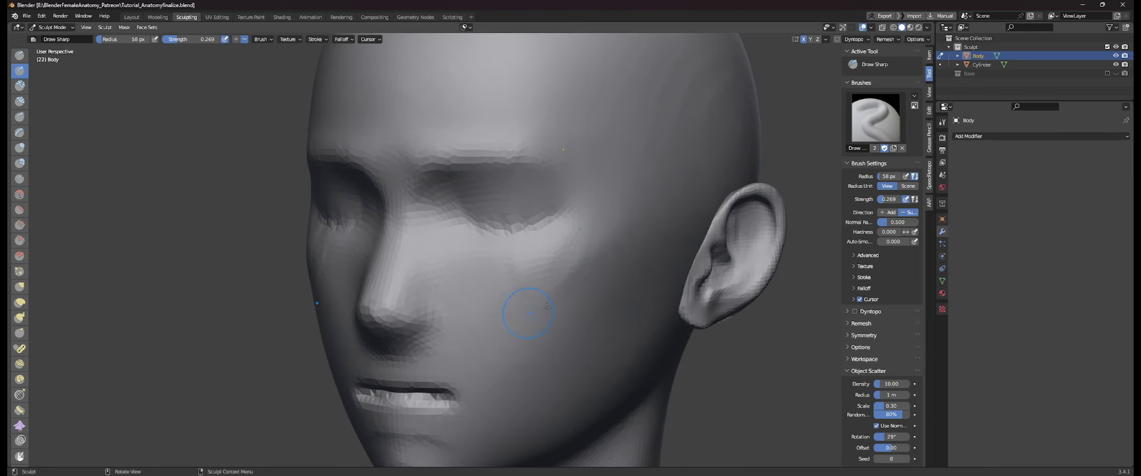
# - Hollow the area below the mouth corners with the Draw Sharp brush at 120 px radius
pyautogui.scroll(-3, 545, 307)
pyautogui.moveTo(542, 306); pyautogui.dragTo(644, 274, button='middle')
pyautogui.scroll(5, 605, 273)
pyautogui.press('f')
pyautogui.click(575, 276)
pyautogui.moveTo(551, 280)
pyautogui.mouseDown(button='middle')
pyautogui.moveTo(485, 309)
pyautogui.moveTo(525, 301)
pyautogui.mouseUp(button='middle')
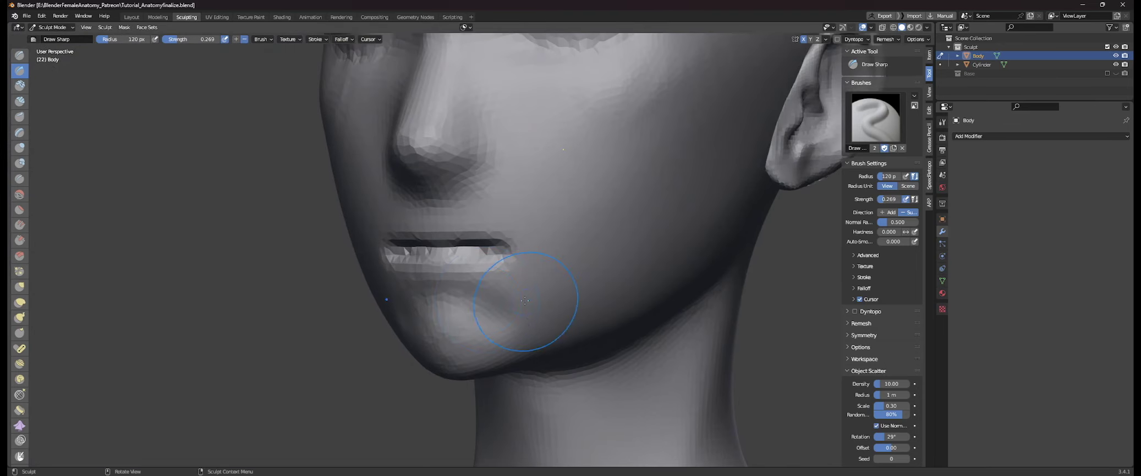
pyautogui.moveTo(506, 311); pyautogui.dragTo(512, 308)
# - Reposition the mouth corners in side view with the Grab brush at 78 px radius
pyautogui.moveTo(542, 289)
pyautogui.mouseDown(button='middle')
pyautogui.moveTo(510, 278)
pyautogui.moveTo(505, 234)
pyautogui.mouseUp(button='middle')
pyautogui.press('g')
pyautogui.moveTo(522, 245); pyautogui.dragTo(539, 289)
pyautogui.moveTo(567, 275); pyautogui.dragTo(502, 307, button='middle')
pyautogui.press('f')
pyautogui.click(510, 293)
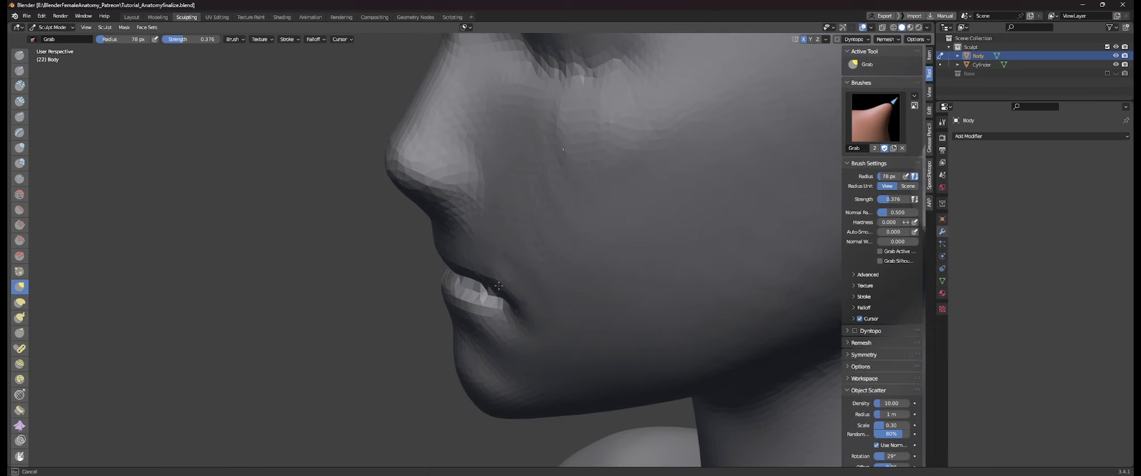
pyautogui.moveTo(499, 285); pyautogui.dragTo(502, 281)
# - Refine the mouth corners and the area around them with the Grab brush at 36 px and 67 px radius
pyautogui.moveTo(468, 269); pyautogui.dragTo(502, 278, button='middle')
pyautogui.moveTo(424, 342); pyautogui.dragTo(476, 333, button='middle')
pyautogui.moveTo(477, 333); pyautogui.dragTo(480, 328)
pyautogui.moveTo(490, 325); pyautogui.dragTo(432, 321, button='middle')
pyautogui.press('f')
pyautogui.moveTo(429, 325); pyautogui.dragTo(435, 336)
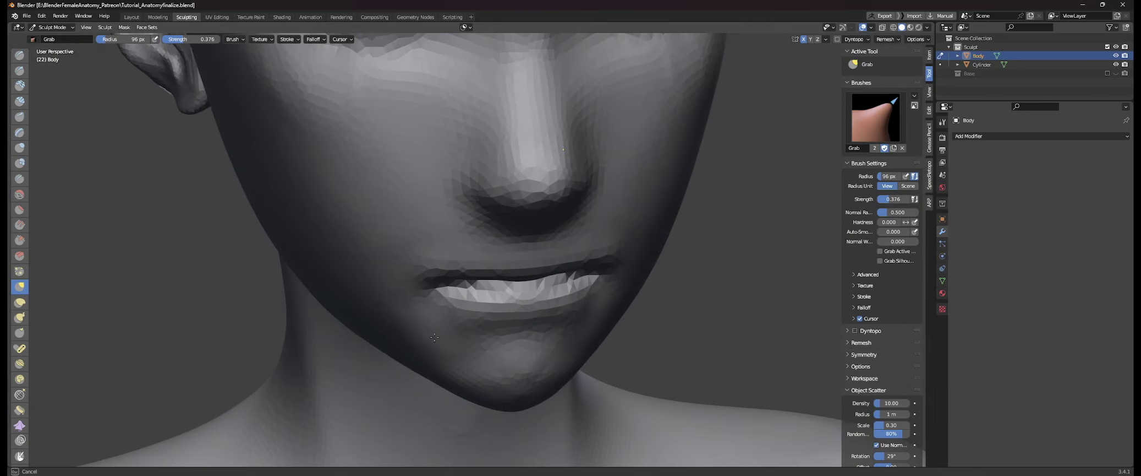
pyautogui.moveTo(543, 318)
pyautogui.mouseDown(button='middle')
pyautogui.moveTo(471, 306)
pyautogui.moveTo(528, 291)
pyautogui.mouseUp(button='middle')
pyautogui.press('f')
pyautogui.click(529, 288)
pyautogui.moveTo(405, 257); pyautogui.dragTo(359, 274)
# - Outline the mouth and hatch the lower lip's volume with yellow annotation strokes
pyautogui.moveTo(535, 311)
pyautogui.mouseDown(button='middle')
pyautogui.moveTo(474, 317)
pyautogui.moveTo(532, 314)
pyautogui.mouseUp(button='middle')
pyautogui.scroll(-3, 475, 318)
pyautogui.scroll(2, 475, 319)
pyautogui.hotkey('ctrl', 'shift', '3')
pyautogui.moveTo(555, 285); pyautogui.dragTo(532, 274)
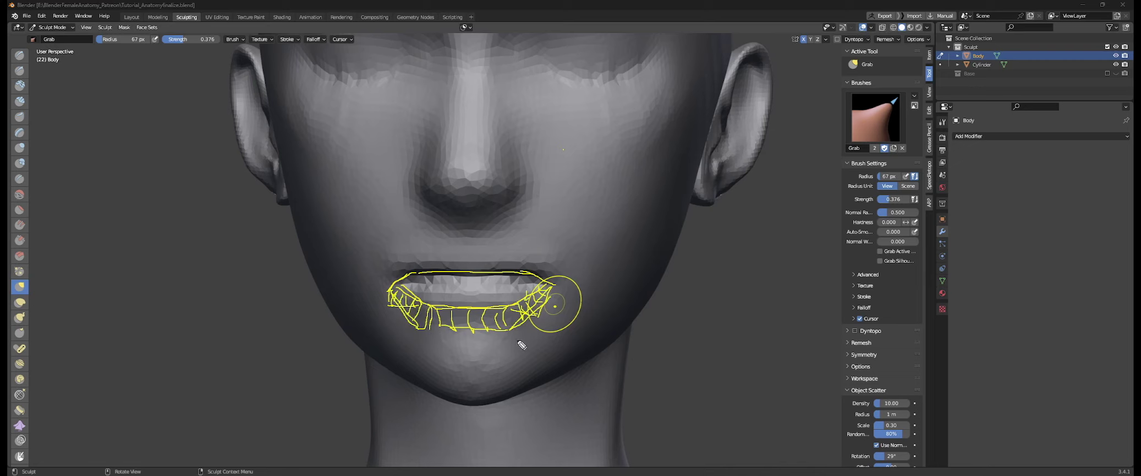
pyautogui.moveTo(571, 298)
pyautogui.mouseDown()
pyautogui.moveTo(450, 288)
pyautogui.moveTo(494, 289)
pyautogui.mouseUp()
# - Pull down the centre of the upper lip and adjust the mouth corners with the Grab brush at 98 px radius
pyautogui.scroll(2, 543, 301)
pyautogui.moveTo(487, 281); pyautogui.dragTo(489, 287)
pyautogui.moveTo(490, 285); pyautogui.dragTo(531, 278, button='middle')
pyautogui.press('f')
pyautogui.click(651, 287)
pyautogui.moveTo(626, 284); pyautogui.dragTo(606, 315, button='middle')
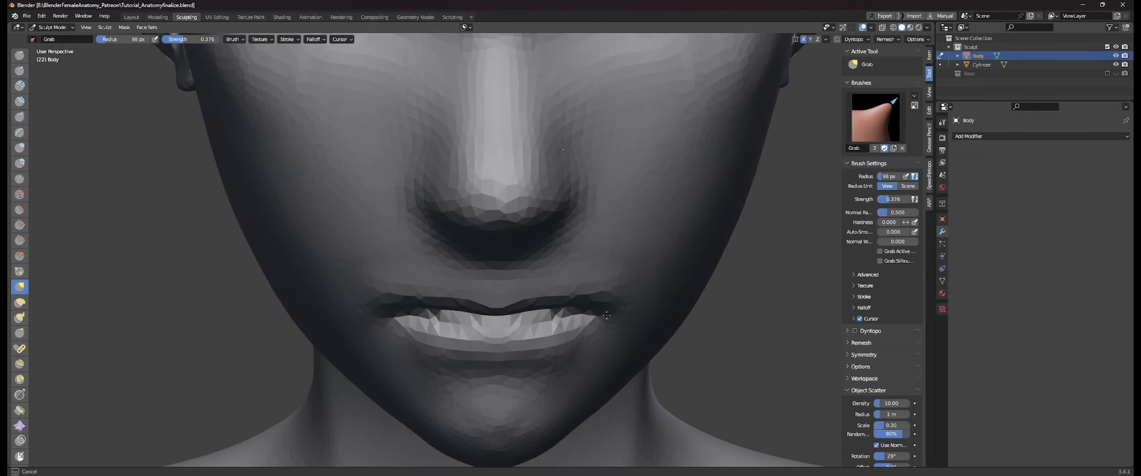
pyautogui.moveTo(591, 309); pyautogui.dragTo(597, 301)
# - Adjust the lip edge from an angled view with the resized Grab brush
pyautogui.moveTo(638, 300)
pyautogui.mouseDown(button='middle')
pyautogui.moveTo(603, 292)
pyautogui.moveTo(591, 358)
pyautogui.moveTo(569, 333)
pyautogui.moveTo(580, 293)
pyautogui.moveTo(492, 298)
pyautogui.moveTo(542, 290)
pyautogui.mouseUp(button='middle')
pyautogui.press('f')
pyautogui.click(436, 275)
pyautogui.press('f')
pyautogui.moveTo(436, 275); pyautogui.dragTo(458, 285)
pyautogui.click(489, 286)
# - Shape the forward curve of the lips, including from below, with the Grab brush at 85 px radius
pyautogui.moveTo(469, 275); pyautogui.dragTo(619, 222, button='middle')
pyautogui.press('f')
pyautogui.click(561, 274)
pyautogui.moveTo(525, 280); pyautogui.dragTo(529, 287)
pyautogui.moveTo(544, 284); pyautogui.dragTo(446, 300, button='middle')
pyautogui.moveTo(446, 300); pyautogui.dragTo(467, 296)
pyautogui.moveTo(482, 304)
pyautogui.mouseDown(button='middle')
pyautogui.moveTo(502, 294)
pyautogui.moveTo(493, 212)
pyautogui.mouseUp(button='middle')
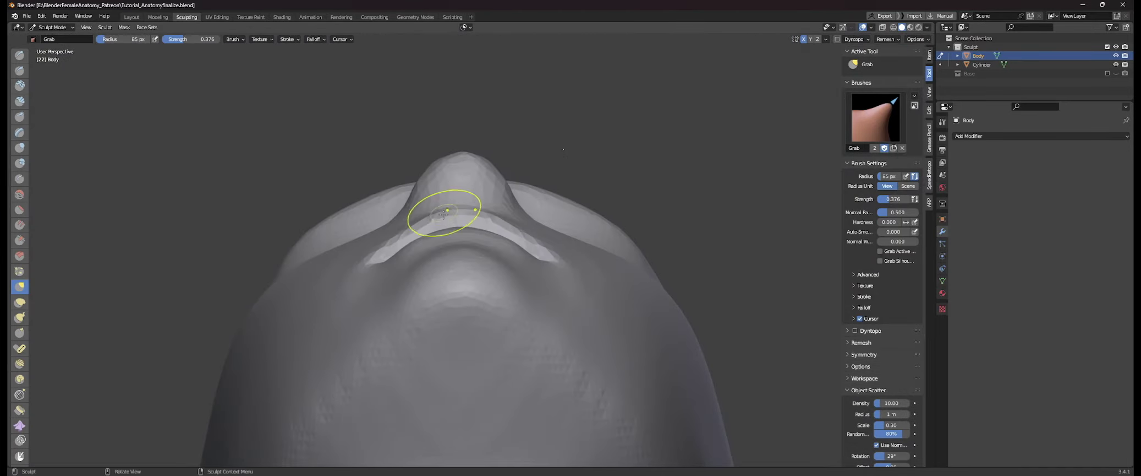
pyautogui.moveTo(446, 214); pyautogui.dragTo(439, 222)
# - Reshape the lip parting and the mouth corners close up with the Grab brush at 66 px radius
pyautogui.moveTo(440, 223)
pyautogui.mouseDown(button='middle')
pyautogui.moveTo(430, 260)
pyautogui.moveTo(561, 324)
pyautogui.moveTo(495, 289)
pyautogui.moveTo(523, 269)
pyautogui.mouseUp(button='middle')
pyautogui.press('f')
pyautogui.click(631, 325)
pyautogui.scroll(2, 525, 262)
pyautogui.scroll(4, 532, 265)
pyautogui.moveTo(527, 265); pyautogui.dragTo(527, 271)
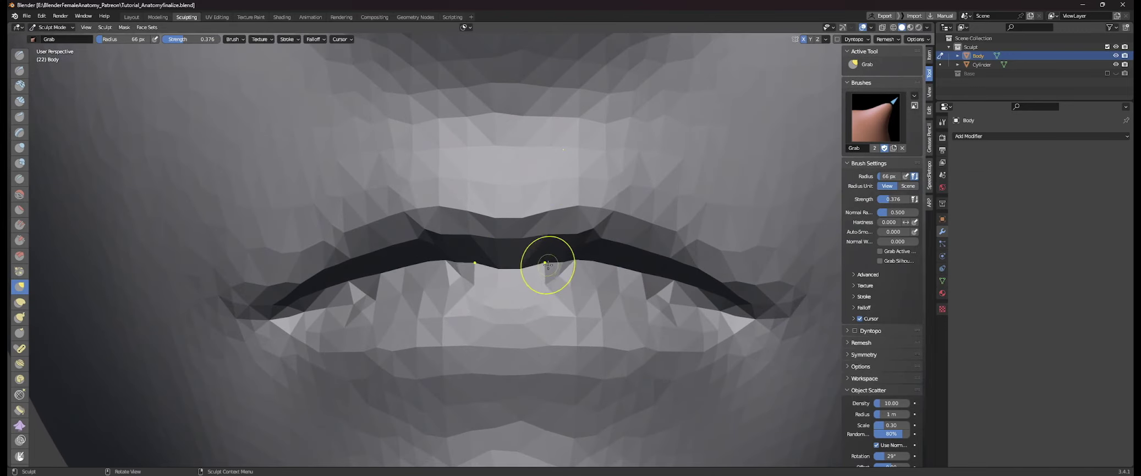
pyautogui.moveTo(473, 271)
pyautogui.mouseDown(button='middle')
pyautogui.moveTo(506, 204)
pyautogui.moveTo(487, 184)
pyautogui.moveTo(431, 199)
pyautogui.mouseUp(button='middle')
pyautogui.moveTo(269, 301); pyautogui.dragTo(247, 300, button='middle')
pyautogui.moveTo(279, 306); pyautogui.dragTo(283, 299)
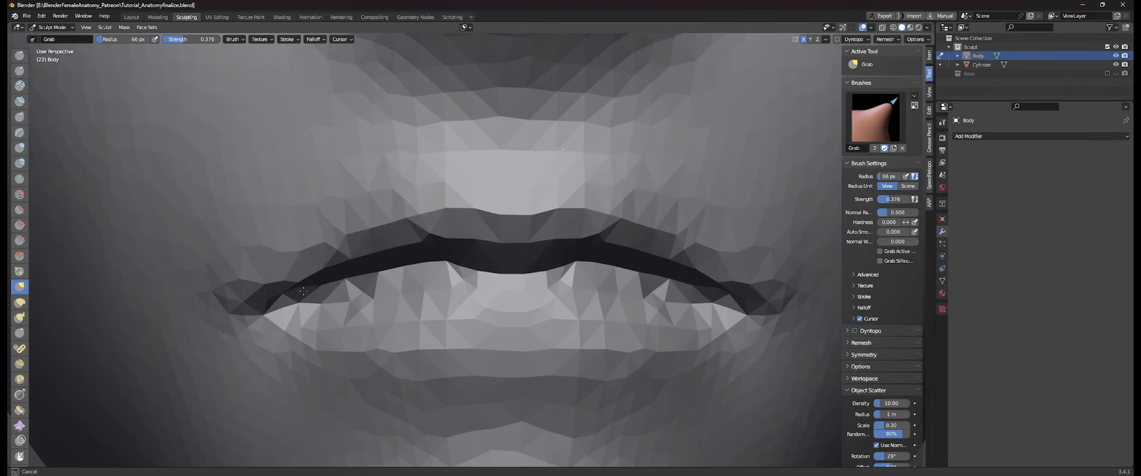
pyautogui.moveTo(339, 282); pyautogui.dragTo(341, 275)
# - Raise the lower lip near the mouth corners with the Grab brush at 84 px radius
pyautogui.scroll(-6, 509, 275)
pyautogui.moveTo(550, 270)
pyautogui.mouseDown(button='middle')
pyautogui.moveTo(497, 250)
pyautogui.moveTo(401, 265)
pyautogui.moveTo(465, 257)
pyautogui.mouseUp(button='middle')
pyautogui.press('f')
pyautogui.click(428, 264)
pyautogui.press('f')
pyautogui.click(446, 255)
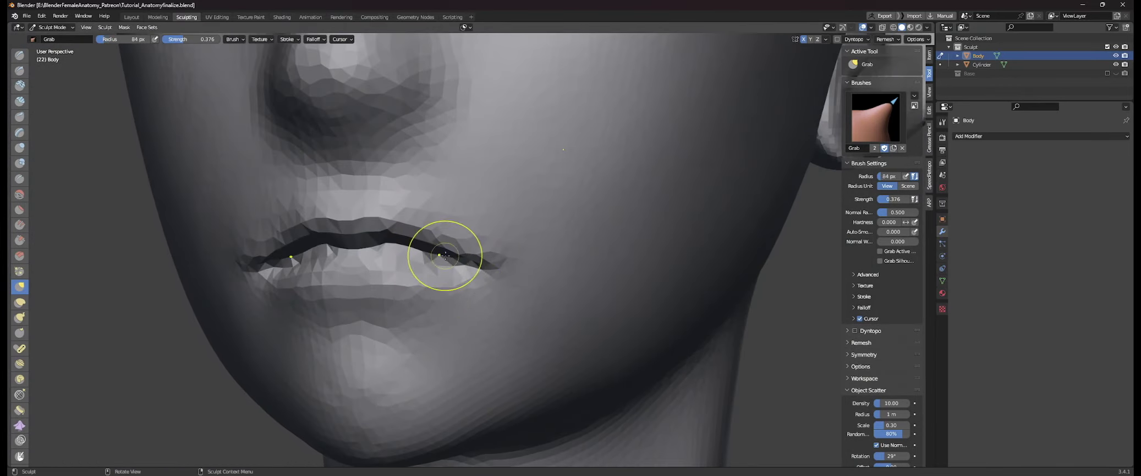
pyautogui.moveTo(453, 284); pyautogui.dragTo(453, 281)
# - Pull the mouth corners slightly inward in front view with the Grab brush
pyautogui.moveTo(658, 286)
pyautogui.mouseDown(button='middle')
pyautogui.moveTo(597, 291)
pyautogui.moveTo(616, 268)
pyautogui.mouseUp(button='middle')
pyautogui.scroll(-8, 596, 290)
pyautogui.scroll(3, 575, 248)
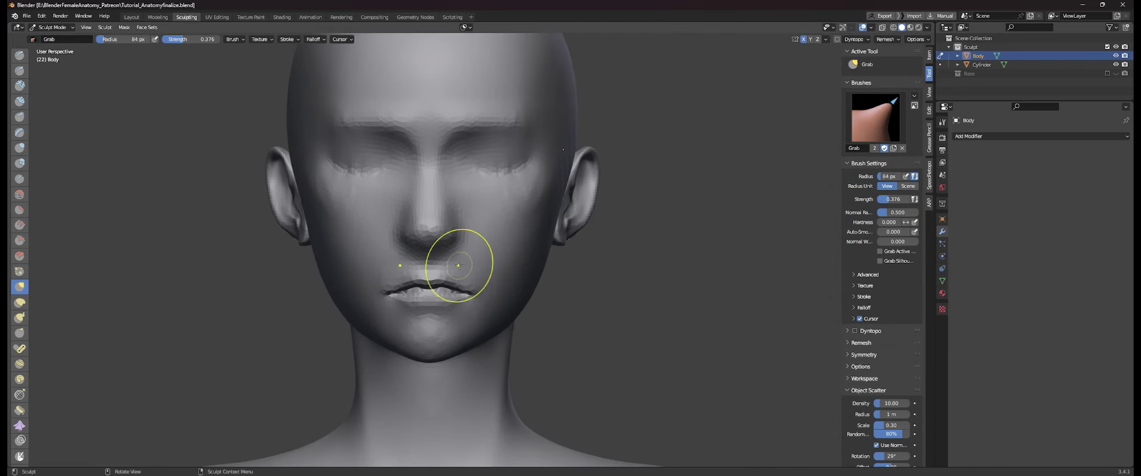
pyautogui.moveTo(479, 299); pyautogui.dragTo(472, 300)
# - Refine the lips in three-quarter and profile views with the Grab brush at 38 px and 135 px radius
pyautogui.moveTo(531, 292)
pyautogui.mouseDown(button='middle')
pyautogui.moveTo(459, 296)
pyautogui.moveTo(569, 278)
pyautogui.mouseUp(button='middle')
pyautogui.press('f')
pyautogui.click(438, 291)
pyautogui.press('f')
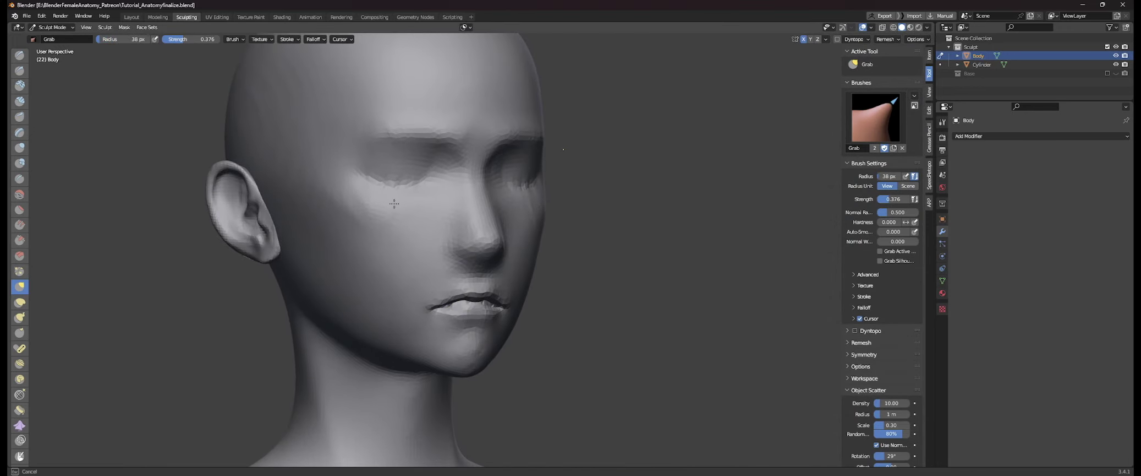
pyautogui.moveTo(594, 209)
pyautogui.mouseDown(button='middle')
pyautogui.moveTo(531, 218)
pyautogui.moveTo(518, 165)
pyautogui.mouseUp(button='middle')
pyautogui.moveTo(542, 248); pyautogui.dragTo(440, 259, button='middle')
pyautogui.scroll(3, 440, 251)
pyautogui.press('f')
pyautogui.click(433, 222)
pyautogui.moveTo(433, 222); pyautogui.dragTo(457, 227, button='middle')
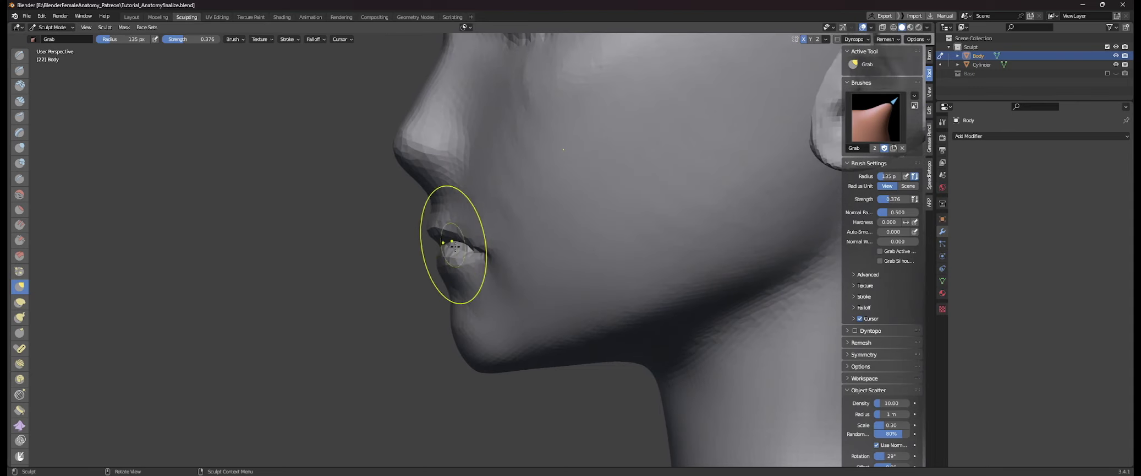
# - Shape the profile of the lips and the area around the mouth with the Grab brush
pyautogui.moveTo(383, 227); pyautogui.dragTo(495, 231, button='middle')
pyautogui.press('f')
pyautogui.click(443, 260)
pyautogui.moveTo(454, 259); pyautogui.dragTo(443, 300, button='middle')
pyautogui.press('f')
pyautogui.click(438, 262)
pyautogui.moveTo(545, 265); pyautogui.dragTo(512, 263, button='middle')
pyautogui.keyDown('ctrl'); pyautogui.moveTo(517, 256); pyautogui.dragTo(479, 297, button='middle'); pyautogui.keyUp('ctrl')
pyautogui.keyDown('ctrl'); pyautogui.moveTo(478, 308); pyautogui.dragTo(457, 261, button='middle'); pyautogui.keyUp('ctrl')
pyautogui.moveTo(440, 262); pyautogui.dragTo(402, 249, button='middle')
# - Adjust the area between the nose base and upper lip with the Grab brush, starting at 56 px radius
pyautogui.press('f')
pyautogui.click(452, 239)
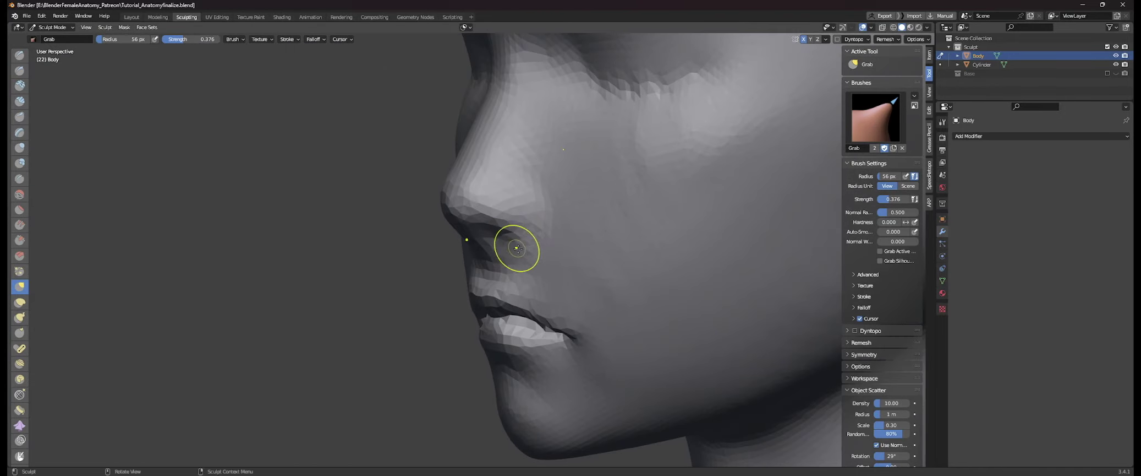
pyautogui.moveTo(517, 249)
pyautogui.keyDown('ctrl'); pyautogui.mouseDown(button='middle')
pyautogui.moveTo(526, 267)
pyautogui.moveTo(567, 251)
pyautogui.mouseUp(button='middle'); pyautogui.keyUp('ctrl')
pyautogui.moveTo(542, 242)
pyautogui.keyDown('ctrl'); pyautogui.mouseDown(button='middle')
pyautogui.moveTo(543, 269)
pyautogui.moveTo(495, 231)
pyautogui.mouseUp(button='middle'); pyautogui.keyUp('ctrl')
pyautogui.press('f')
pyautogui.click(484, 270)
pyautogui.moveTo(469, 268); pyautogui.dragTo(457, 271, button='middle')
pyautogui.moveTo(446, 264); pyautogui.dragTo(439, 263)
# - Nudge the lower nose and nose wings from both sides with small Grab strokes
pyautogui.moveTo(482, 242); pyautogui.dragTo(478, 247, button='middle')
pyautogui.press('f')
pyautogui.moveTo(483, 203); pyautogui.dragTo(480, 204)
pyautogui.moveTo(572, 237); pyautogui.dragTo(490, 228, button='middle')
pyautogui.press('f')
pyautogui.click(572, 212)
pyautogui.moveTo(582, 209); pyautogui.dragTo(580, 212)
# - Raise the base of the nose in side view with the Grab brush at 49 px radius
pyautogui.moveTo(584, 228); pyautogui.dragTo(633, 234, button='middle')
pyautogui.keyDown('ctrl'); pyautogui.moveTo(638, 270); pyautogui.dragTo(636, 308, button='middle'); pyautogui.keyUp('ctrl')
pyautogui.moveTo(529, 248); pyautogui.dragTo(633, 245, button='middle')
pyautogui.keyDown('ctrl'); pyautogui.moveTo(584, 256); pyautogui.dragTo(575, 218, button='middle'); pyautogui.keyUp('ctrl')
pyautogui.press('f')
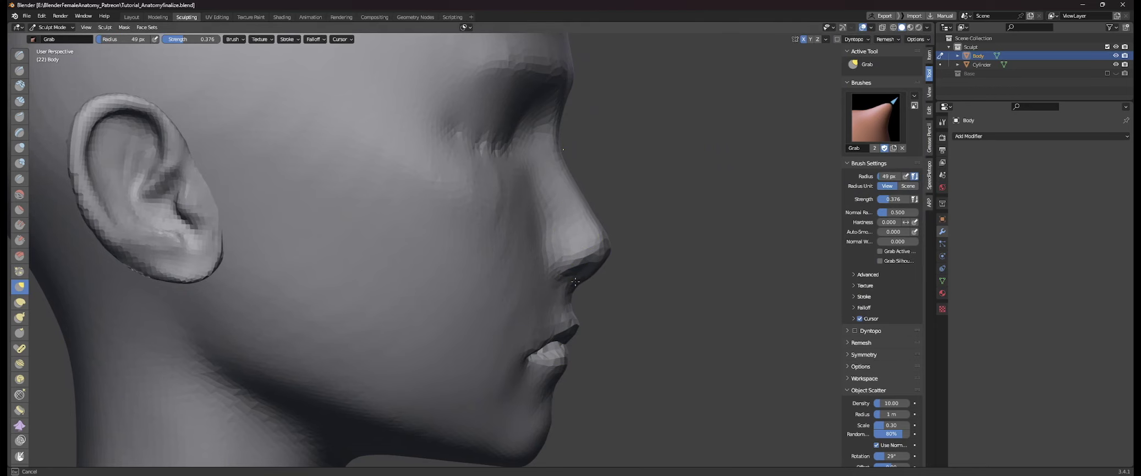
pyautogui.moveTo(575, 281); pyautogui.dragTo(576, 279)
pyautogui.scroll(-3, 578, 275)
pyautogui.moveTo(594, 261); pyautogui.dragTo(418, 253, button='middle')
pyautogui.scroll(5, 440, 251)
pyautogui.moveTo(466, 250); pyautogui.dragTo(463, 247)
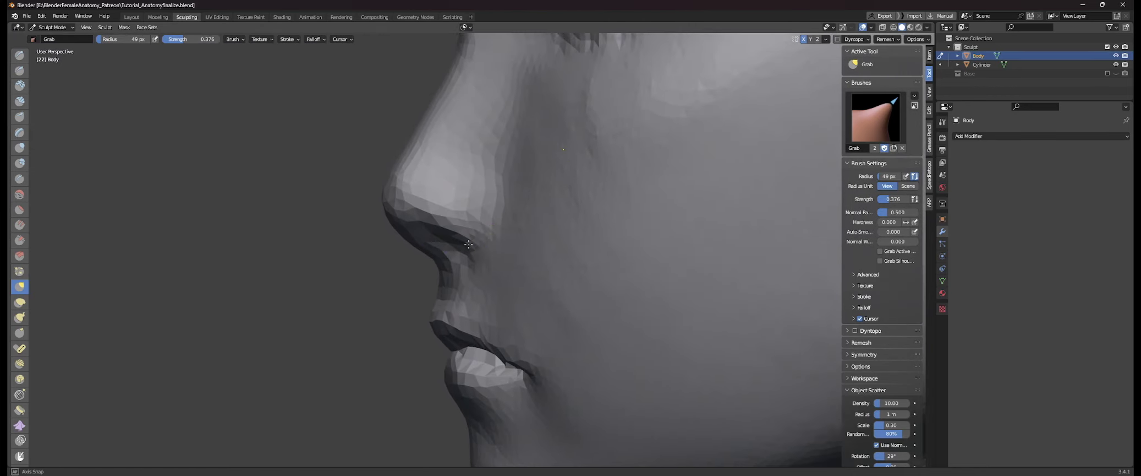
# - Lift the underside of the nose slightly in profile with the Grab brush at 88 px radius
pyautogui.moveTo(468, 244); pyautogui.dragTo(666, 270, button='middle')
pyautogui.scroll(-7, 569, 292)
pyautogui.scroll(2, 497, 285)
pyautogui.press('f')
pyautogui.click(529, 283)
pyautogui.moveTo(526, 258)
pyautogui.mouseDown(button='middle')
pyautogui.moveTo(469, 234)
pyautogui.moveTo(352, 237)
pyautogui.mouseUp(button='middle')
pyautogui.scroll(3, 495, 248)
pyautogui.press('f')
pyautogui.click(502, 249)
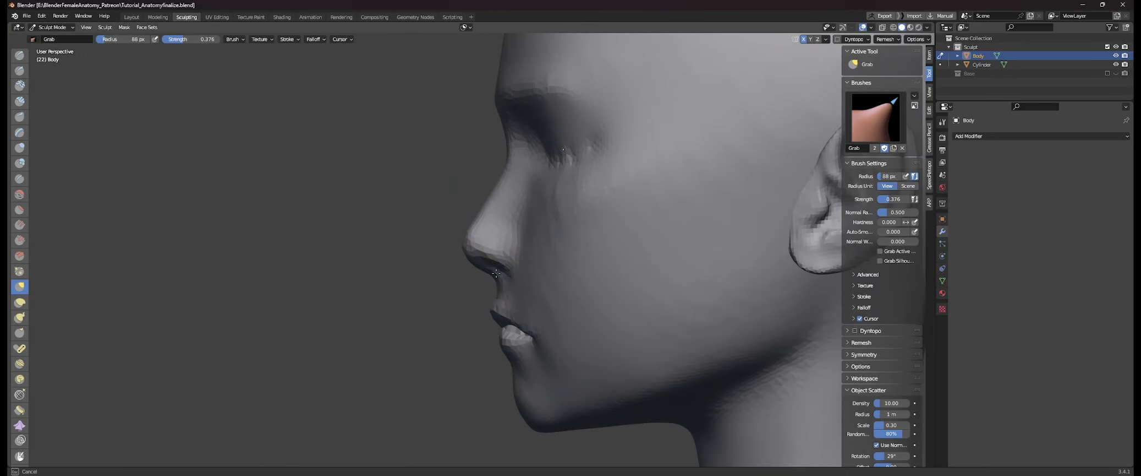
pyautogui.moveTo(497, 273); pyautogui.dragTo(497, 270)
# - Pull the sides of the nose bridge slightly upward in front view with the Grab brush at 60 px radius
pyautogui.scroll(-2, 473, 248)
pyautogui.moveTo(424, 229)
pyautogui.mouseDown(button='middle')
pyautogui.moveTo(461, 224)
pyautogui.moveTo(492, 248)
pyautogui.moveTo(469, 215)
pyautogui.mouseUp(button='middle')
pyautogui.scroll(4, 465, 229)
pyautogui.press('f')
pyautogui.click(491, 250)
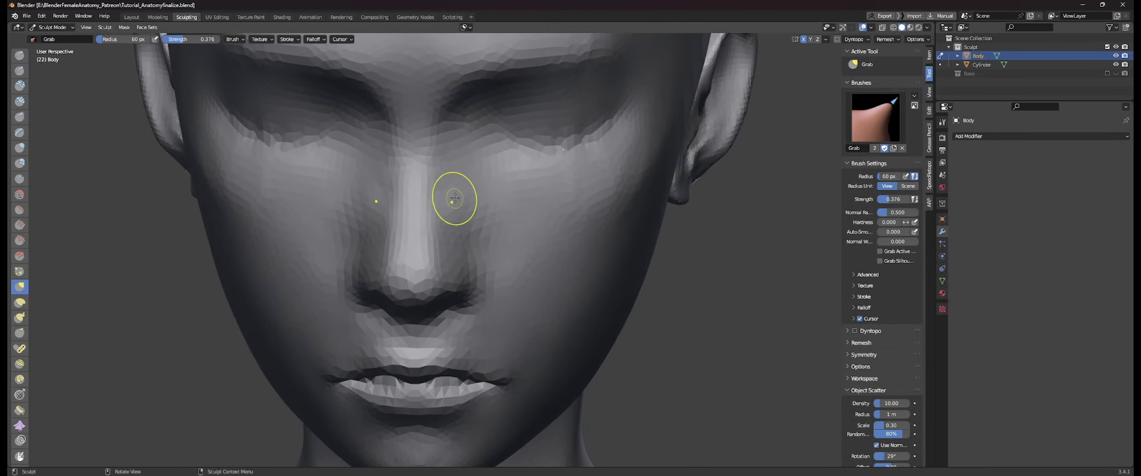
pyautogui.moveTo(442, 199); pyautogui.dragTo(444, 197)
pyautogui.moveTo(444, 212)
pyautogui.mouseDown(button='middle')
pyautogui.moveTo(442, 187)
pyautogui.moveTo(342, 157)
pyautogui.mouseUp(button='middle')
# - Adjust the cheek and eye-socket contour in three-quarter view with the Grab brush at 163 px radius
pyautogui.press('f')
pyautogui.click(456, 193)
pyautogui.scroll(-4, 404, 236)
pyautogui.moveTo(528, 212); pyautogui.dragTo(446, 241, button='middle')
pyautogui.keyDown('shift'); pyautogui.moveTo(446, 241); pyautogui.dragTo(534, 231, button='middle'); pyautogui.keyUp('shift')
pyautogui.press('f')
pyautogui.moveTo(366, 259); pyautogui.dragTo(527, 253, button='middle')
pyautogui.click(437, 245)
pyautogui.press('f')
pyautogui.click(502, 255)
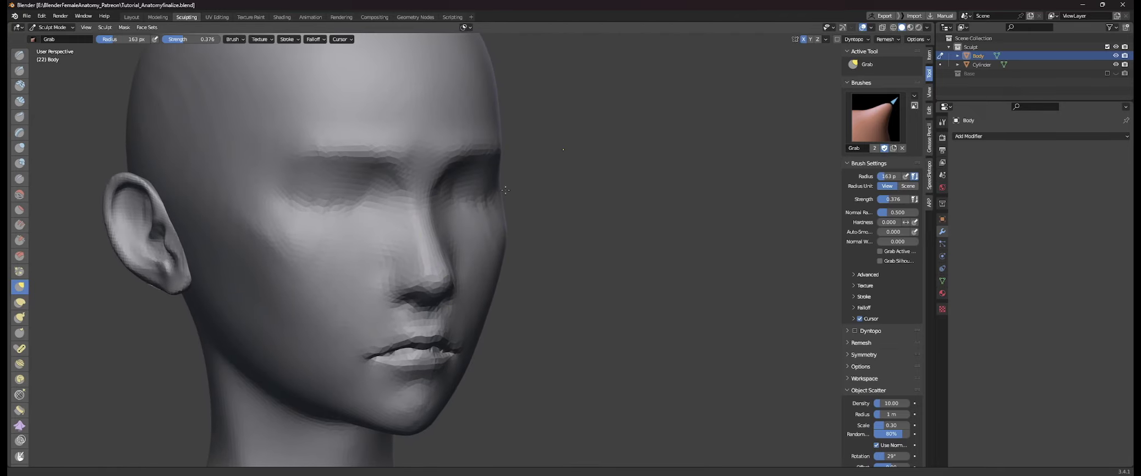
pyautogui.press('f')
pyautogui.click(497, 226)
# - Refine the mouth and lower cheek forms from several angles with the Grab brush
pyautogui.moveTo(505, 190); pyautogui.dragTo(487, 220, button='middle')
pyautogui.press('f')
pyautogui.click(543, 282)
pyautogui.moveTo(499, 289); pyautogui.dragTo(518, 275, button='middle')
pyautogui.press('f')
pyautogui.click(530, 285)
pyautogui.press('f')
pyautogui.click(492, 280)
pyautogui.moveTo(460, 254); pyautogui.dragTo(467, 221, button='middle')
pyautogui.moveTo(340, 275)
pyautogui.mouseDown(button='middle')
pyautogui.moveTo(382, 269)
pyautogui.moveTo(346, 264)
pyautogui.mouseUp(button='middle')
# - Shape the lips and the hollow beneath the lower lip with the Grab brush at 60 px radius
pyautogui.press('f')
pyautogui.click(416, 311)
pyautogui.moveTo(415, 311); pyautogui.dragTo(393, 310, button='middle')
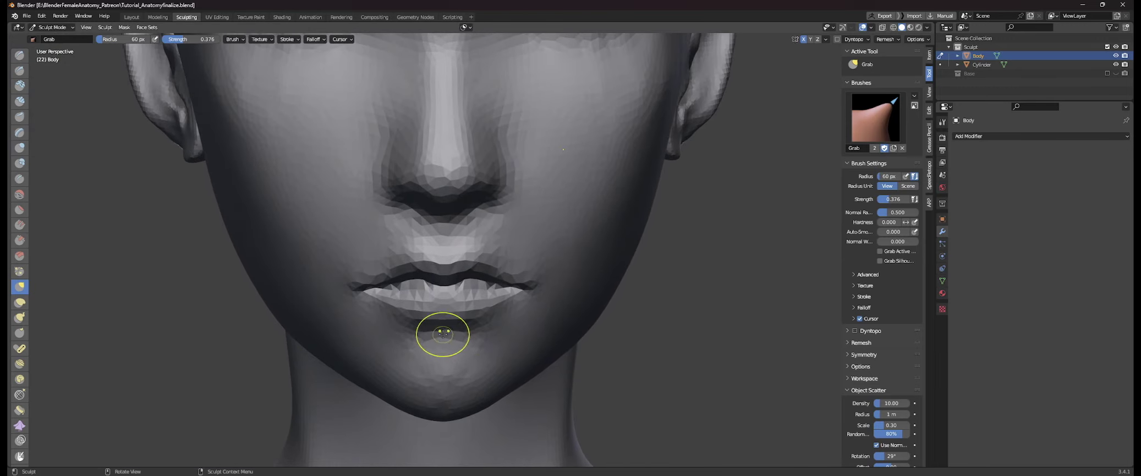
pyautogui.keyDown('ctrl'); pyautogui.moveTo(443, 333); pyautogui.dragTo(444, 379, button='middle'); pyautogui.keyUp('ctrl')
pyautogui.moveTo(444, 330); pyautogui.dragTo(520, 352, button='middle')
pyautogui.keyDown('ctrl'); pyautogui.moveTo(520, 352); pyautogui.dragTo(644, 312, button='middle'); pyautogui.keyUp('ctrl')
pyautogui.moveTo(524, 242)
pyautogui.keyDown('ctrl'); pyautogui.mouseDown(button='middle')
pyautogui.moveTo(526, 291)
pyautogui.moveTo(527, 225)
pyautogui.mouseUp(button='middle'); pyautogui.keyUp('ctrl')
pyautogui.moveTo(527, 225); pyautogui.dragTo(504, 206, button='middle')
# - Lift the jawline beside the chin with the Grab brush at 98 px radius
pyautogui.press('f')
pyautogui.click(559, 197)
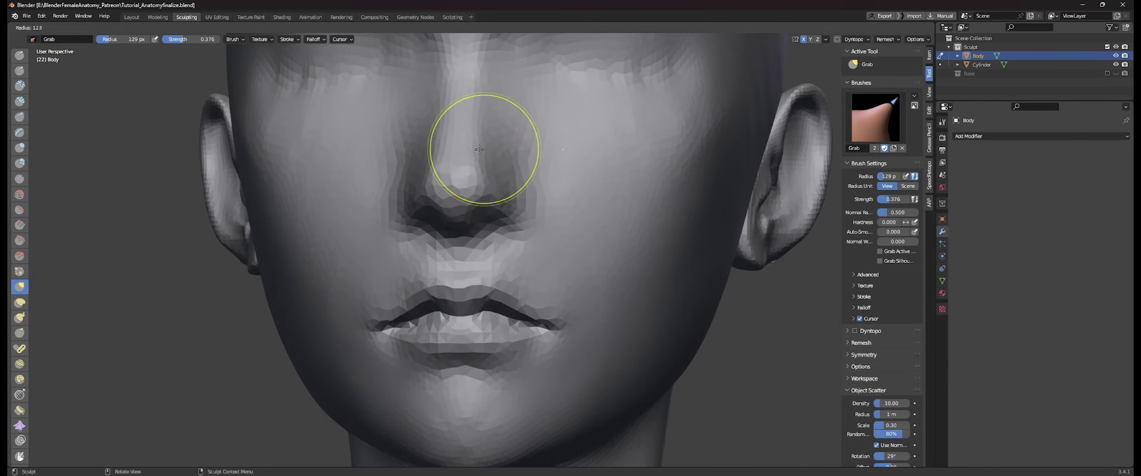
pyautogui.moveTo(497, 106)
pyautogui.mouseDown(button='middle')
pyautogui.moveTo(484, 234)
pyautogui.moveTo(336, 277)
pyautogui.moveTo(363, 316)
pyautogui.mouseUp(button='middle')
pyautogui.moveTo(418, 298)
pyautogui.mouseDown(button='middle')
pyautogui.moveTo(494, 301)
pyautogui.moveTo(518, 322)
pyautogui.mouseUp(button='middle')
pyautogui.press('f')
pyautogui.click(507, 319)
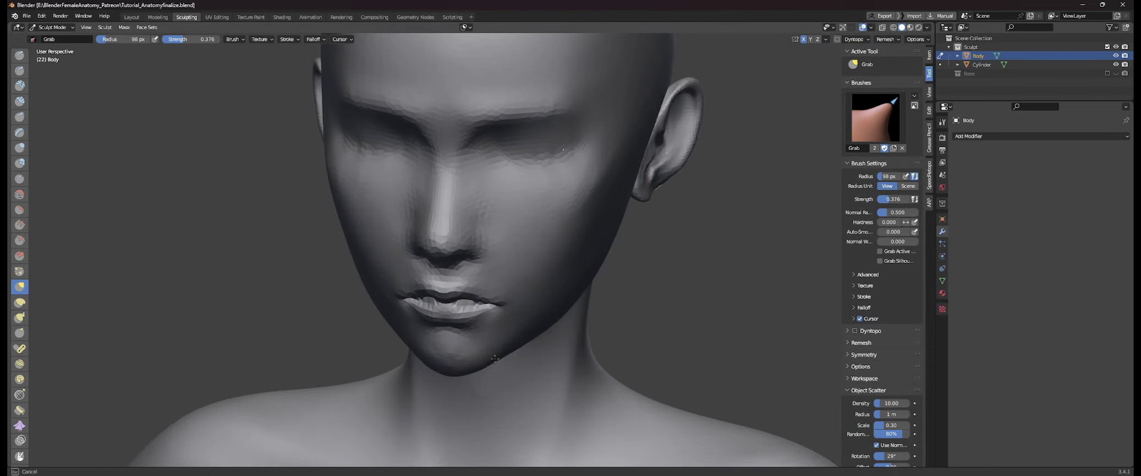
pyautogui.moveTo(495, 359); pyautogui.dragTo(495, 356)
# - Nudge the chin slightly upward with the Grab brush at a new radius
pyautogui.moveTo(496, 356); pyautogui.dragTo(518, 344, button='middle')
pyautogui.moveTo(338, 342); pyautogui.dragTo(388, 336, button='middle')
pyautogui.press('f')
pyautogui.click(433, 360)
pyautogui.moveTo(438, 361); pyautogui.dragTo(439, 359)
pyautogui.moveTo(439, 358); pyautogui.dragTo(416, 333, button='middle')
# - Refine the chin and the underside of the jaw with the Grab brush at 91 px radius
pyautogui.press('f')
pyautogui.click(499, 329)
pyautogui.moveTo(567, 330)
pyautogui.mouseDown(button='middle')
pyautogui.moveTo(512, 329)
pyautogui.moveTo(524, 352)
pyautogui.moveTo(461, 379)
pyautogui.moveTo(471, 413)
pyautogui.mouseUp(button='middle')
pyautogui.press('f')
pyautogui.click(449, 400)
pyautogui.press('f')
pyautogui.click(458, 415)
pyautogui.moveTo(374, 380); pyautogui.dragTo(495, 362, button='middle')
pyautogui.scroll(-4, 619, 310)
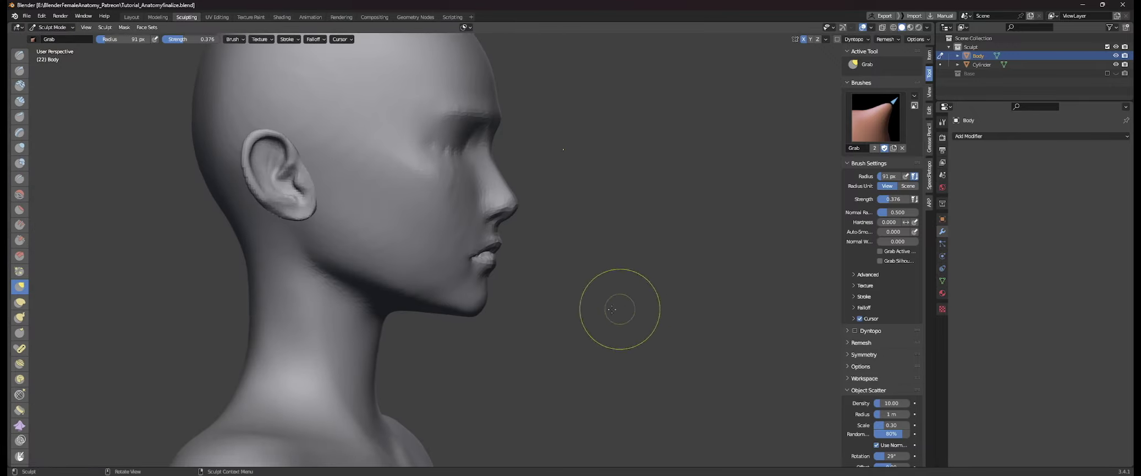
# - Adjust the profile of the lower face and chin with the resized Grab brush
pyautogui.moveTo(619, 310); pyautogui.dragTo(699, 293, button='middle')
pyautogui.scroll(2, 464, 351)
pyautogui.press('f')
pyautogui.click(660, 348)
pyautogui.moveTo(617, 291); pyautogui.dragTo(589, 280, button='middle')
pyautogui.scroll(-4, 615, 285)
pyautogui.scroll(3, 550, 253)
# - Raise the lip forms near the mouth parting in close-up side view with the Grab brush at 61 px radius
pyautogui.press('f')
pyautogui.click(520, 242)
pyautogui.moveTo(521, 242)
pyautogui.mouseDown(button='middle')
pyautogui.moveTo(473, 246)
pyautogui.moveTo(623, 256)
pyautogui.moveTo(466, 273)
pyautogui.mouseUp(button='middle')
pyautogui.scroll(-4, 496, 250)
pyautogui.scroll(6, 578, 262)
pyautogui.scroll(2, 466, 274)
pyautogui.moveTo(467, 273); pyautogui.dragTo(468, 269)
pyautogui.moveTo(468, 269); pyautogui.dragTo(583, 262, button='middle')
pyautogui.scroll(3, 495, 248)
pyautogui.moveTo(483, 240); pyautogui.dragTo(484, 236)
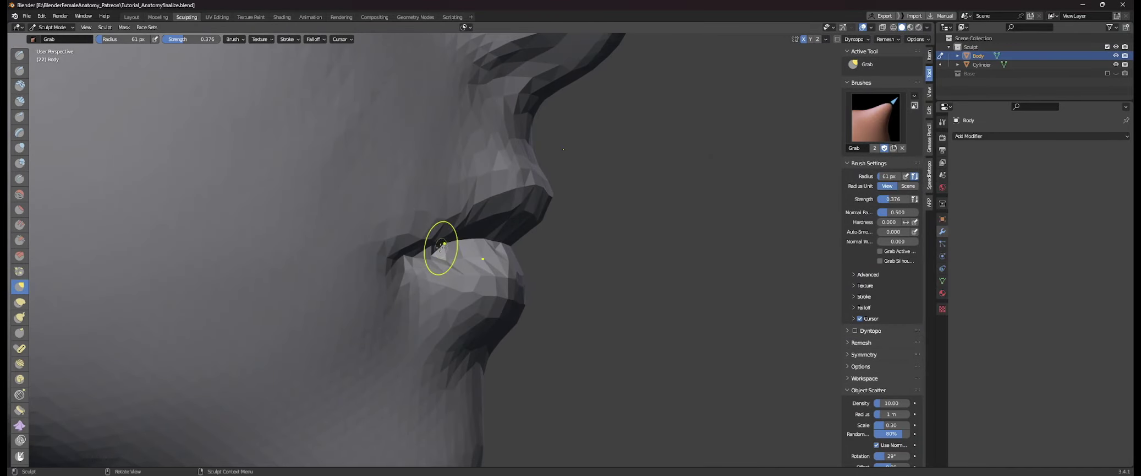
# - Refine the mouth corner from a close low angle with the Grab brush at 44 px radius
pyautogui.moveTo(441, 248)
pyautogui.mouseDown(button='middle')
pyautogui.moveTo(510, 224)
pyautogui.moveTo(502, 247)
pyautogui.mouseUp(button='middle')
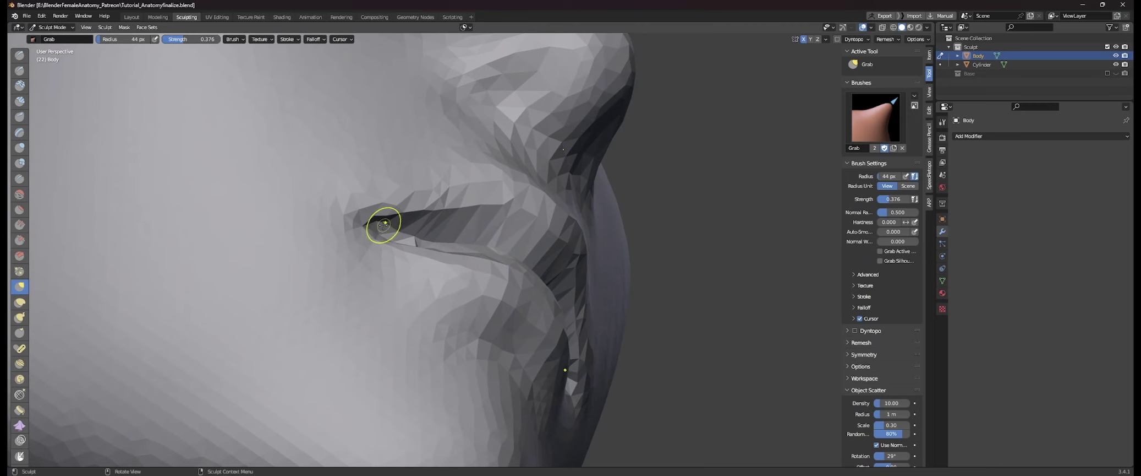
pyautogui.scroll(-6, 527, 257)
pyautogui.moveTo(611, 250)
pyautogui.mouseDown(button='middle')
pyautogui.moveTo(527, 257)
pyautogui.moveTo(604, 255)
pyautogui.mouseUp(button='middle')
pyautogui.scroll(-2, 604, 255)
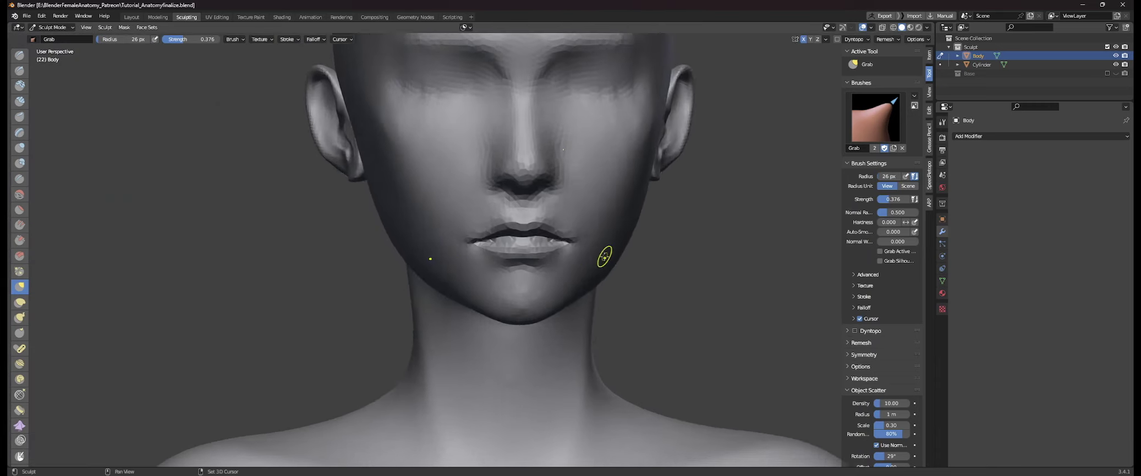
# - Even out the forms around the mouth and lower cheeks with the Grab brush in varied sizes
pyautogui.moveTo(523, 264)
pyautogui.mouseDown(button='middle')
pyautogui.moveTo(578, 288)
pyautogui.moveTo(619, 273)
pyautogui.mouseUp(button='middle')
pyautogui.press('f')
pyautogui.click(626, 273)
pyautogui.scroll(2, 566, 224)
pyautogui.scroll(-1, 566, 224)
pyautogui.moveTo(566, 224); pyautogui.dragTo(454, 242, button='middle')
pyautogui.press('f')
pyautogui.moveTo(586, 249)
pyautogui.mouseDown(button='middle')
pyautogui.moveTo(696, 234)
pyautogui.moveTo(710, 220)
pyautogui.mouseUp(button='middle')
pyautogui.click(671, 247)
# - Adjust the lower face proportions from side and front views with the resized Grab brush
pyautogui.scroll(-4, 577, 314)
pyautogui.moveTo(550, 273); pyautogui.dragTo(640, 263, button='middle')
pyautogui.scroll(4, 633, 267)
pyautogui.press('f')
pyautogui.click(594, 286)
pyautogui.moveTo(539, 329)
pyautogui.mouseDown(button='middle')
pyautogui.moveTo(563, 326)
pyautogui.moveTo(525, 275)
pyautogui.moveTo(462, 275)
pyautogui.moveTo(511, 285)
pyautogui.mouseUp(button='middle')
# - Refine the nostril and nose wing forms in close-up with the Grab brush, reducing its radius to 67 px
pyautogui.scroll(-2, 522, 272)
pyautogui.press('f')
pyautogui.click(468, 278)
pyautogui.scroll(5, 511, 285)
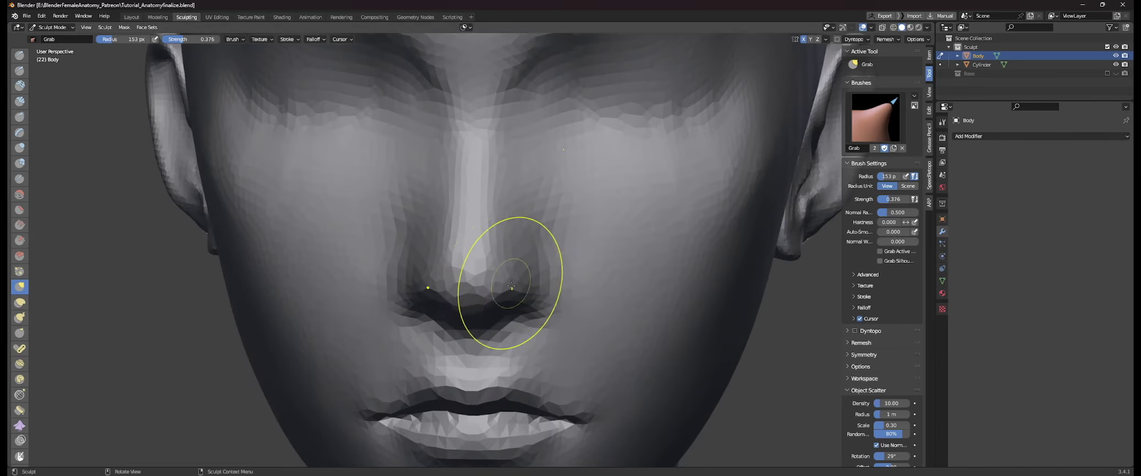
pyautogui.moveTo(511, 352)
pyautogui.mouseDown(button='middle')
pyautogui.moveTo(518, 329)
pyautogui.moveTo(530, 347)
pyautogui.moveTo(575, 343)
pyautogui.mouseUp(button='middle')
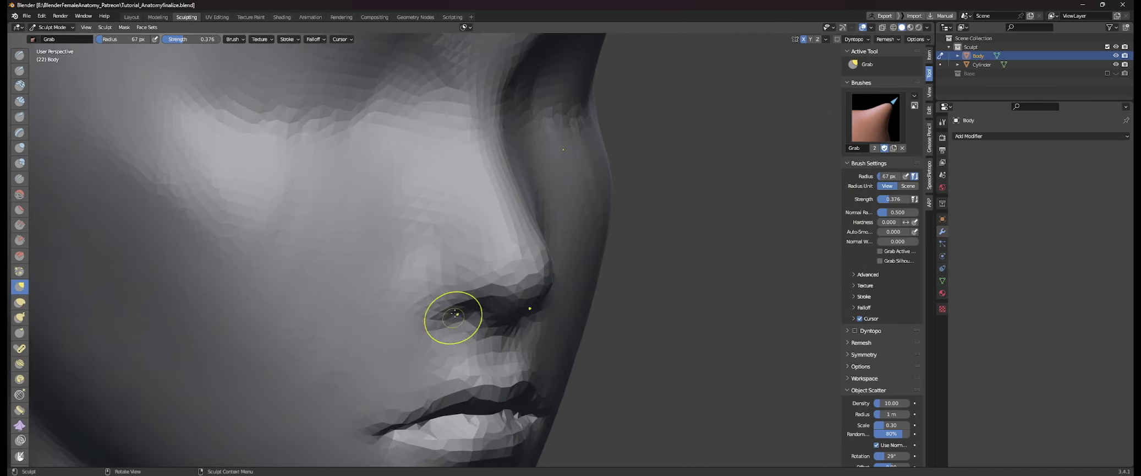
pyautogui.moveTo(453, 316)
pyautogui.mouseDown(button='middle')
pyautogui.moveTo(429, 298)
pyautogui.moveTo(396, 302)
pyautogui.mouseUp(button='middle')
# - Adjust the eye area and mid-face in front view with the Grab brush enlarged to 158 px
pyautogui.scroll(-4, 430, 299)
pyautogui.scroll(-3, 605, 304)
pyautogui.moveTo(609, 304)
pyautogui.mouseDown(button='middle')
pyautogui.moveTo(564, 300)
pyautogui.moveTo(646, 303)
pyautogui.moveTo(603, 300)
pyautogui.mouseUp(button='middle')
pyautogui.scroll(3, 647, 303)
pyautogui.press('f')
pyautogui.click(611, 287)
pyautogui.scroll(3, 553, 258)
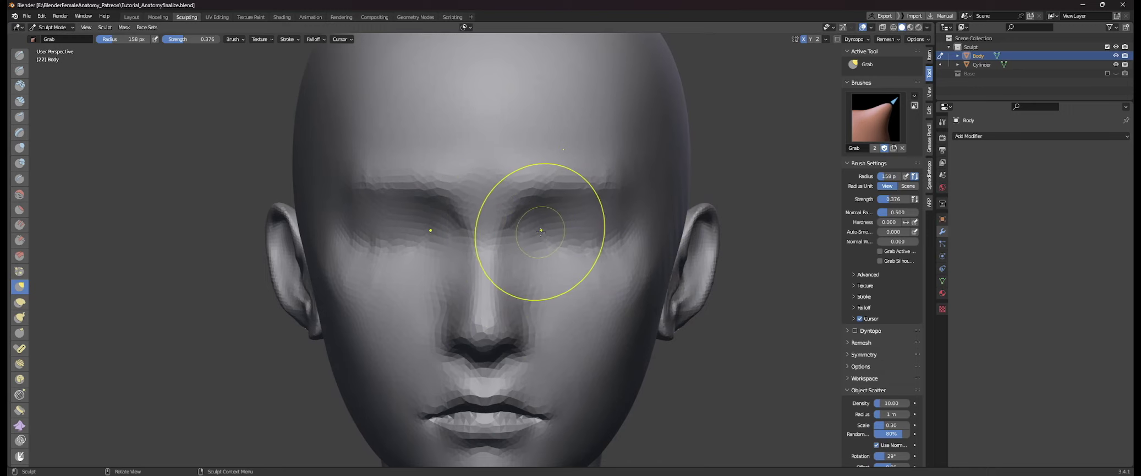
# - Adjust the brow and cheek contour in three-quarter view with the Grab brush at 61 px radius
pyautogui.scroll(-4, 706, 275)
pyautogui.moveTo(550, 236); pyautogui.dragTo(599, 232, button='middle')
pyautogui.scroll(3, 578, 243)
pyautogui.press('f')
pyautogui.click(568, 194)
pyautogui.moveTo(583, 190); pyautogui.dragTo(565, 185, button='middle')
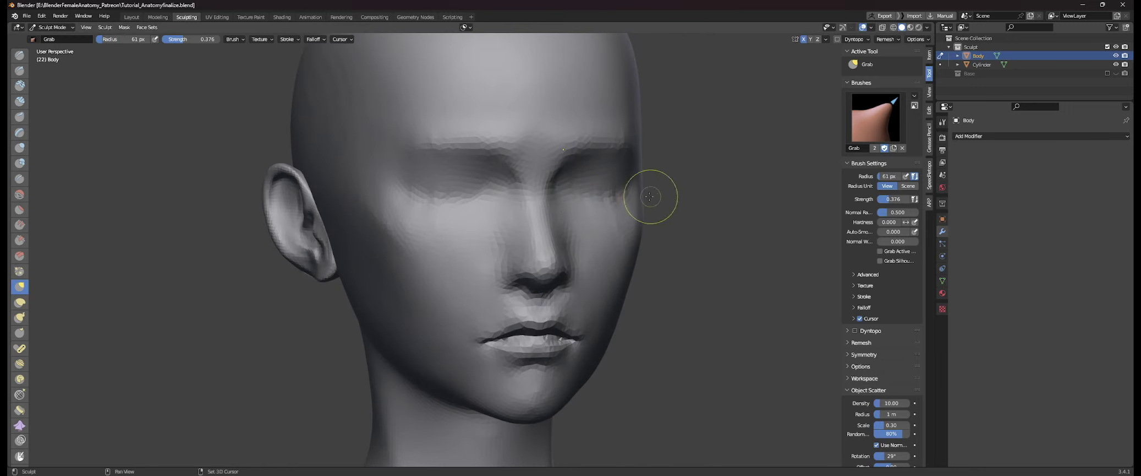
pyautogui.moveTo(649, 196); pyautogui.dragTo(464, 239, button='middle')
# - Change the viewport shading to a warm brown MatCap on a darker background
pyautogui.scroll(-4, 595, 265)
pyautogui.moveTo(594, 264); pyautogui.dragTo(668, 267, button='middle')
pyautogui.scroll(-3, 667, 268)
pyautogui.click(927, 28)
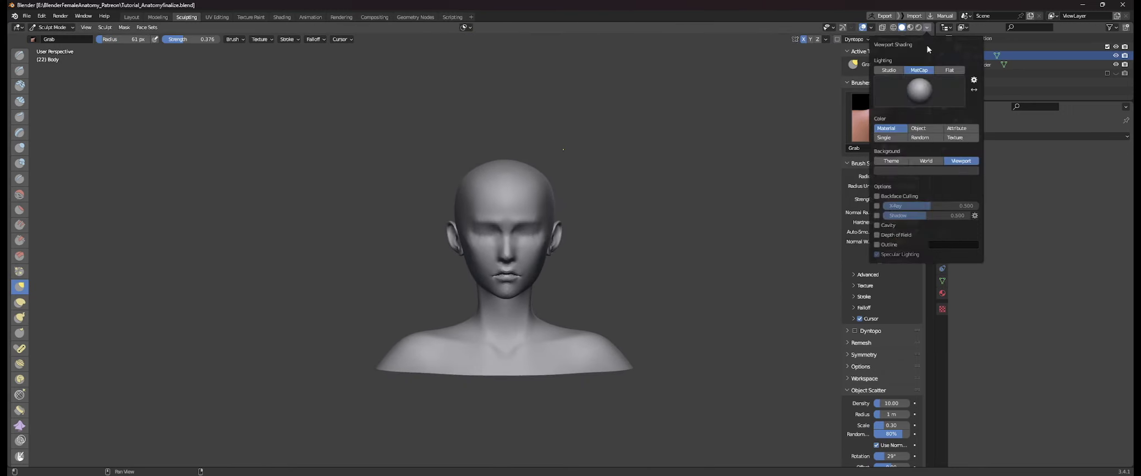
pyautogui.click(929, 90)
pyautogui.click(945, 100)
pyautogui.moveTo(950, 101); pyautogui.dragTo(950, 110)
# - Remesh the body mesh with a voxel size of 0.006 m
pyautogui.scroll(4, 550, 272)
pyautogui.moveTo(550, 272); pyautogui.dragTo(469, 253, button='middle')
pyautogui.click(893, 126)
pyautogui.moveTo(459, 223); pyautogui.dragTo(569, 268, button='middle')
pyautogui.scroll(2, 525, 224)
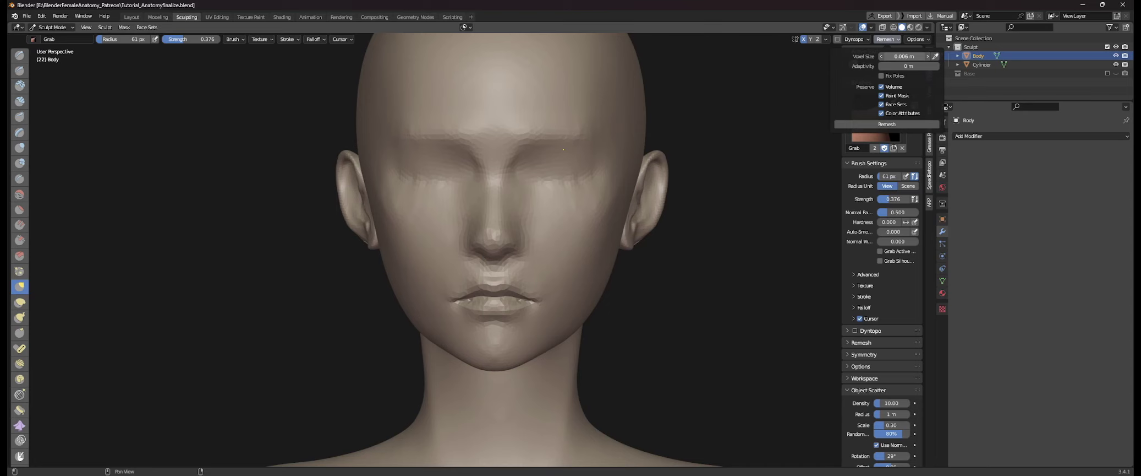
# - Shape the cheek, mouth area and chin from side angles with the Grab brush at 58 px radius
pyautogui.moveTo(555, 215); pyautogui.dragTo(473, 220, button='middle')
pyautogui.scroll(1, 555, 209)
pyautogui.press('f')
pyautogui.click(559, 206)
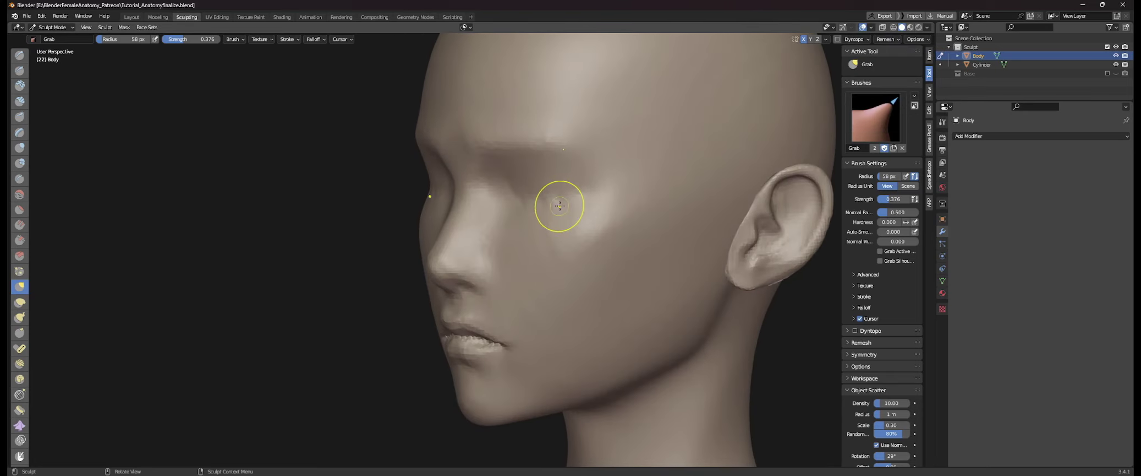
pyautogui.moveTo(497, 181)
pyautogui.mouseDown(button='middle')
pyautogui.moveTo(481, 148)
pyautogui.moveTo(555, 244)
pyautogui.moveTo(444, 188)
pyautogui.moveTo(484, 220)
pyautogui.moveTo(583, 258)
pyautogui.moveTo(553, 282)
pyautogui.moveTo(542, 245)
pyautogui.mouseUp(button='middle')
pyautogui.moveTo(380, 281); pyautogui.dragTo(428, 288, button='middle')
pyautogui.moveTo(297, 338); pyautogui.dragTo(352, 348, button='middle')
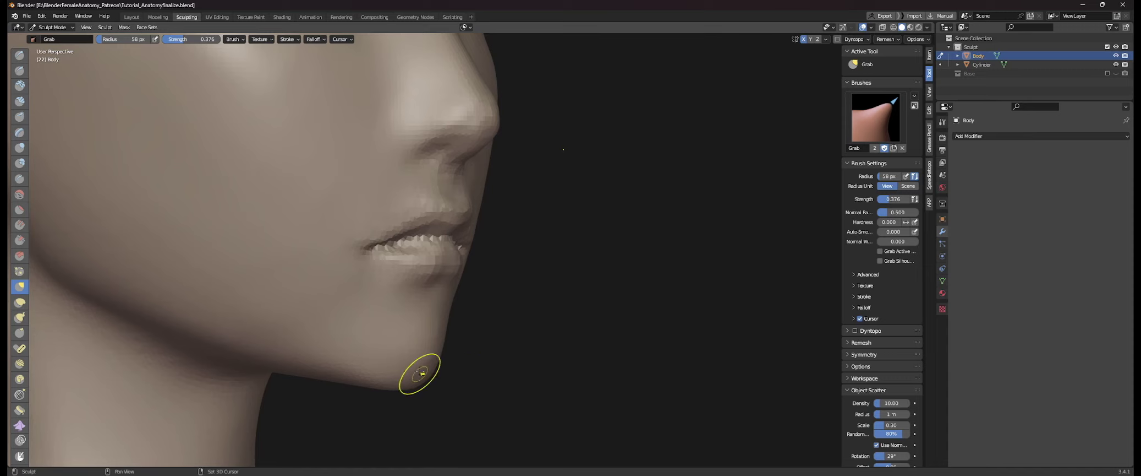
# - Refine the lips, philtrum and lower face from alternating side angles with the 58 px Grab brush
pyautogui.moveTo(557, 323); pyautogui.dragTo(435, 270, button='middle')
pyautogui.keyDown('ctrl'); pyautogui.moveTo(514, 346); pyautogui.dragTo(517, 300, button='middle'); pyautogui.keyUp('ctrl')
pyautogui.moveTo(374, 270); pyautogui.dragTo(467, 271, button='middle')
pyautogui.moveTo(337, 289); pyautogui.dragTo(381, 287, button='middle')
pyautogui.moveTo(287, 343); pyautogui.dragTo(264, 380, button='middle')
pyautogui.moveTo(592, 283); pyautogui.dragTo(498, 278, button='middle')
pyautogui.keyDown('ctrl'); pyautogui.moveTo(392, 348); pyautogui.dragTo(421, 300, button='middle'); pyautogui.keyUp('ctrl')
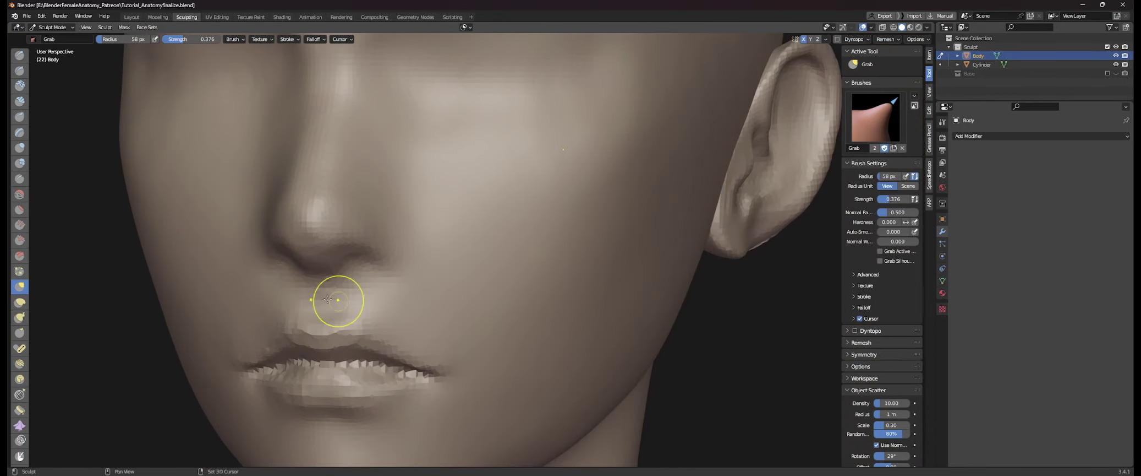
# - Adjust the lower cheek beside the mouth from a high angle with the Grab brush at 71 px radius
pyautogui.moveTo(292, 252); pyautogui.dragTo(348, 281, button='middle')
pyautogui.press('f')
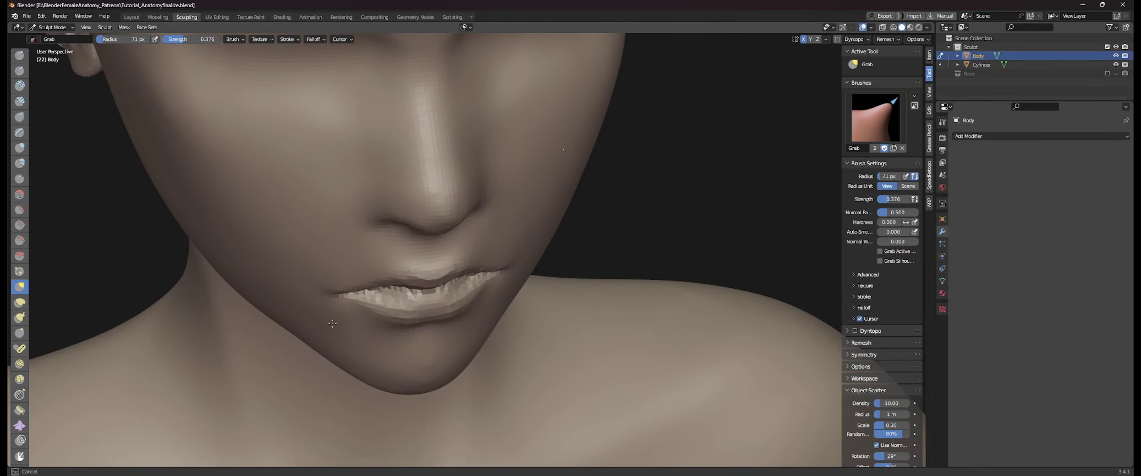
pyautogui.moveTo(332, 323); pyautogui.dragTo(333, 325)
pyautogui.moveTo(333, 333); pyautogui.dragTo(367, 308, button='middle')
pyautogui.moveTo(367, 308); pyautogui.dragTo(358, 307)
# - Flatten the side plane of the nose with the Scrape brush at 77 px radius and 0.304 strength
pyautogui.keyDown('ctrl'); pyautogui.moveTo(507, 338); pyautogui.dragTo(514, 388, button='middle'); pyautogui.keyUp('ctrl')
pyautogui.moveTo(668, 288); pyautogui.dragTo(611, 285, button='middle')
pyautogui.moveTo(545, 325)
pyautogui.keyDown('ctrl'); pyautogui.mouseDown(button='middle')
pyautogui.moveTo(536, 280)
pyautogui.moveTo(497, 237)
pyautogui.mouseUp(button='middle'); pyautogui.keyUp('ctrl')
pyautogui.moveTo(503, 264)
pyautogui.mouseDown(button='middle')
pyautogui.moveTo(487, 223)
pyautogui.moveTo(498, 189)
pyautogui.moveTo(506, 275)
pyautogui.moveTo(493, 275)
pyautogui.mouseUp(button='middle')
pyautogui.press('f')
pyautogui.click(20, 240)
pyautogui.moveTo(523, 237); pyautogui.dragTo(465, 237, button='middle')
pyautogui.moveTo(460, 234); pyautogui.dragTo(462, 222)
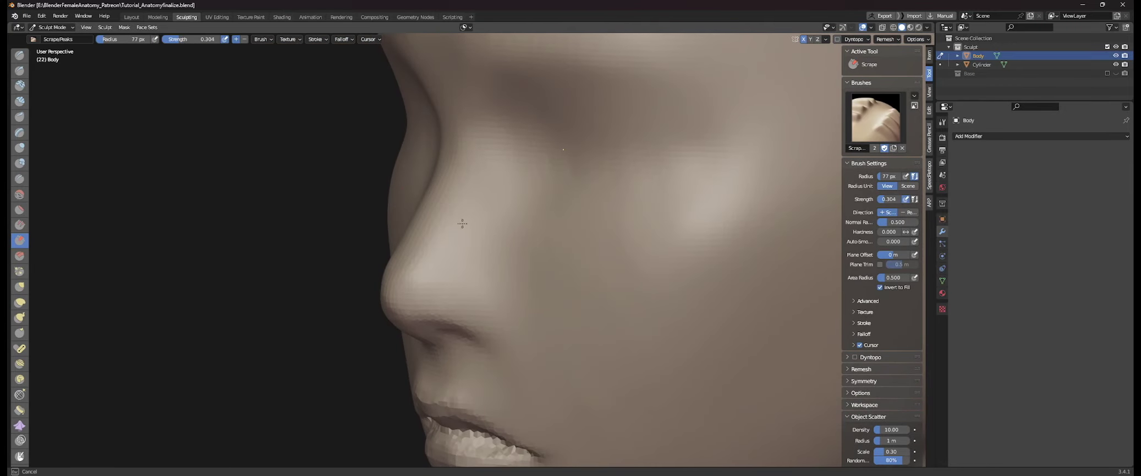
# - Scrape the nose and surrounding mid-face planes from other angles, reducing the brush radius to 56 px
pyautogui.moveTo(399, 283); pyautogui.dragTo(512, 272, button='middle')
pyautogui.moveTo(512, 192)
pyautogui.keyDown('ctrl'); pyautogui.mouseDown(button='middle')
pyautogui.moveTo(510, 227)
pyautogui.moveTo(440, 216)
pyautogui.moveTo(542, 242)
pyautogui.mouseUp(button='middle'); pyautogui.keyUp('ctrl')
pyautogui.moveTo(542, 242); pyautogui.dragTo(496, 260, button='middle')
pyautogui.press('f')
pyautogui.moveTo(539, 303); pyautogui.dragTo(581, 300, button='middle')
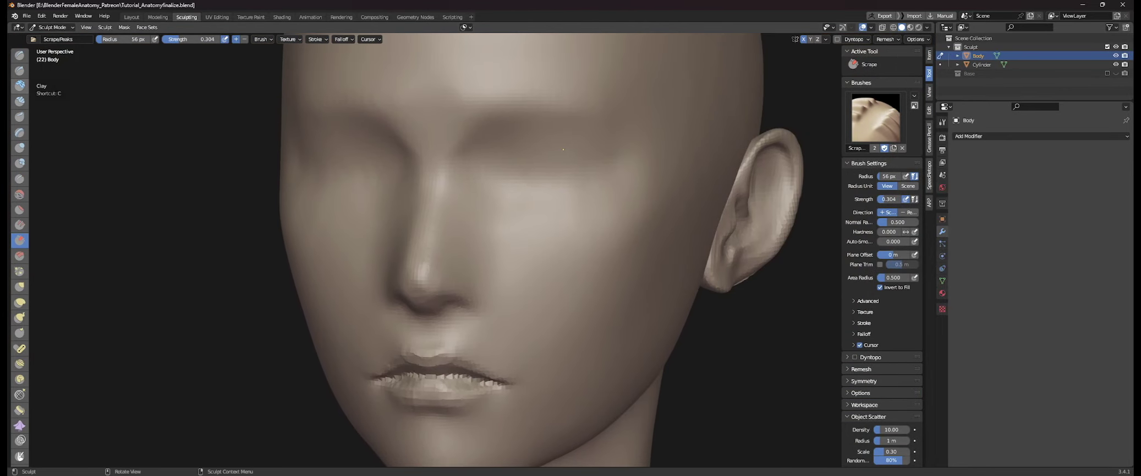
# - Carve the crease around the nose wing with the subtracting Draw Sharp brush at 69 px radius and 0.269 strength
pyautogui.click(20, 70)
pyautogui.moveTo(429, 242); pyautogui.dragTo(519, 247, button='middle')
pyautogui.keyDown('ctrl'); pyautogui.moveTo(519, 247); pyautogui.dragTo(519, 217, button='middle'); pyautogui.keyUp('ctrl')
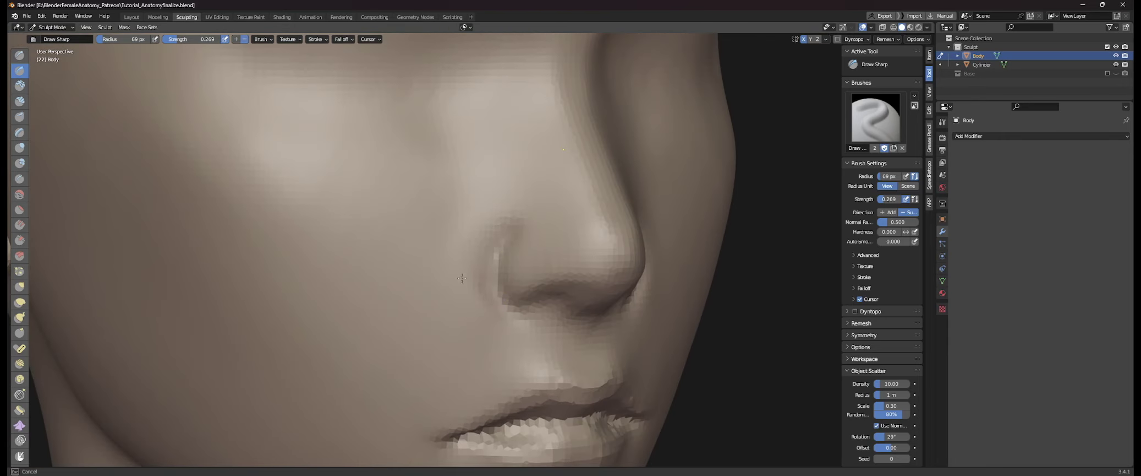
pyautogui.moveTo(461, 278); pyautogui.dragTo(497, 285, button='middle')
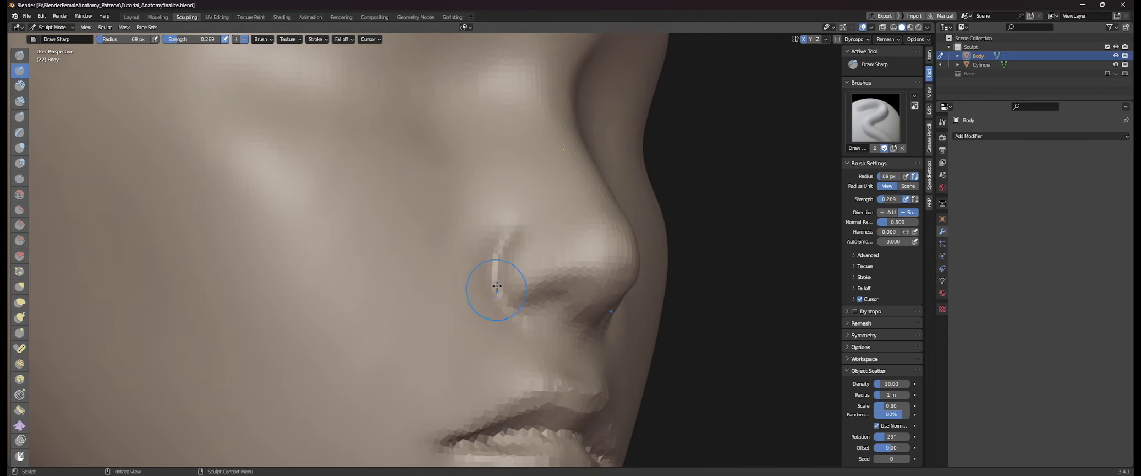
pyautogui.keyDown('ctrl'); pyautogui.moveTo(452, 244); pyautogui.dragTo(468, 297, button='middle'); pyautogui.keyUp('ctrl')
pyautogui.moveTo(573, 264); pyautogui.dragTo(503, 216, button='middle')
pyautogui.keyDown('ctrl'); pyautogui.moveTo(506, 170); pyautogui.dragTo(509, 220, button='middle'); pyautogui.keyUp('ctrl')
pyautogui.moveTo(509, 220); pyautogui.dragTo(542, 176, button='middle')
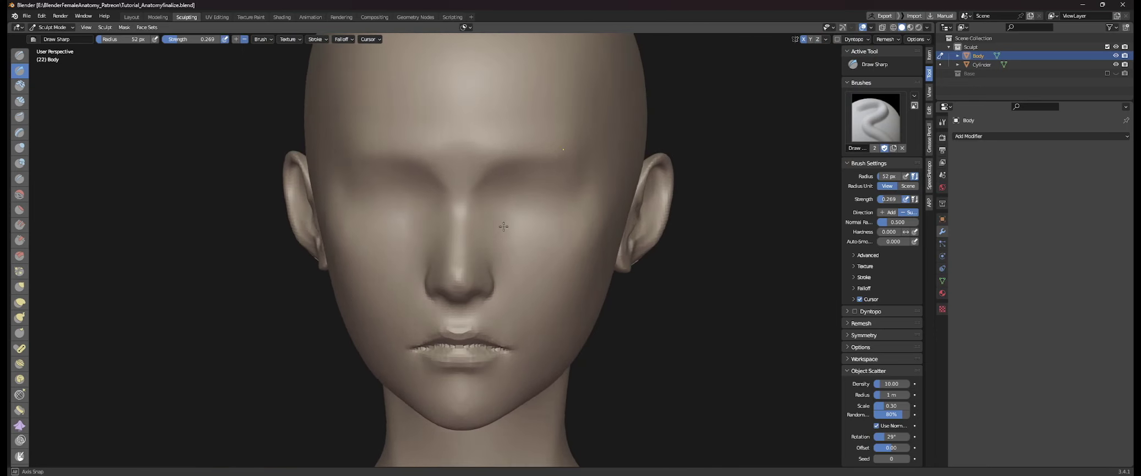
# - Reshape the jaw outline near the mouth in front view with the Grab brush at 146 px radius
pyautogui.moveTo(570, 221); pyautogui.dragTo(528, 220, button='middle')
pyautogui.moveTo(529, 220)
pyautogui.keyDown('ctrl'); pyautogui.mouseDown(button='middle')
pyautogui.moveTo(533, 270)
pyautogui.moveTo(535, 223)
pyautogui.moveTo(554, 212)
pyautogui.moveTo(592, 242)
pyautogui.mouseUp(button='middle'); pyautogui.keyUp('ctrl')
pyautogui.press('g')
pyautogui.press('f')
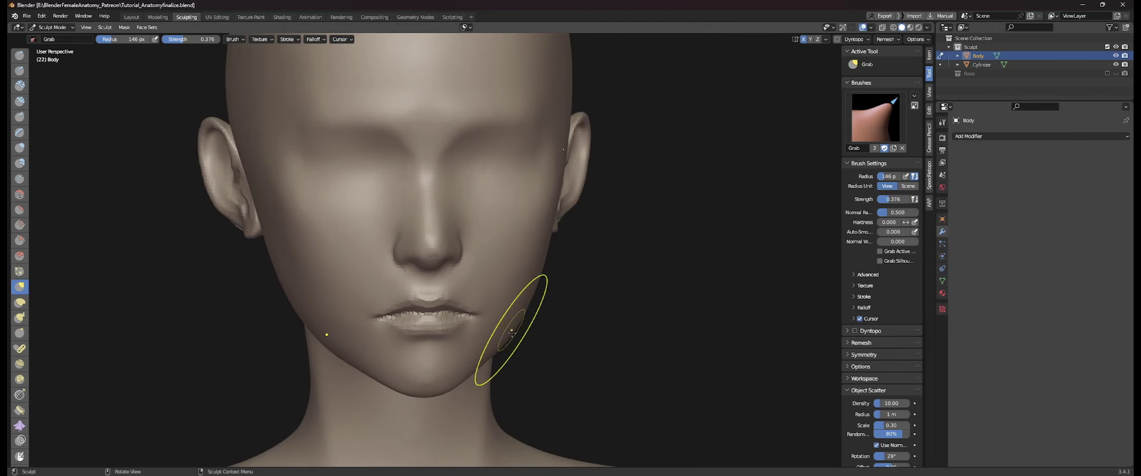
pyautogui.moveTo(494, 360); pyautogui.dragTo(475, 360, button='middle')
# - Adjust the jawline under the cheek in three-quarter view with the Grab brush at 85 px radius
pyautogui.press('f')
pyautogui.press('f')
pyautogui.moveTo(563, 349)
pyautogui.mouseDown(button='middle')
pyautogui.moveTo(504, 341)
pyautogui.moveTo(516, 351)
pyautogui.mouseUp(button='middle')
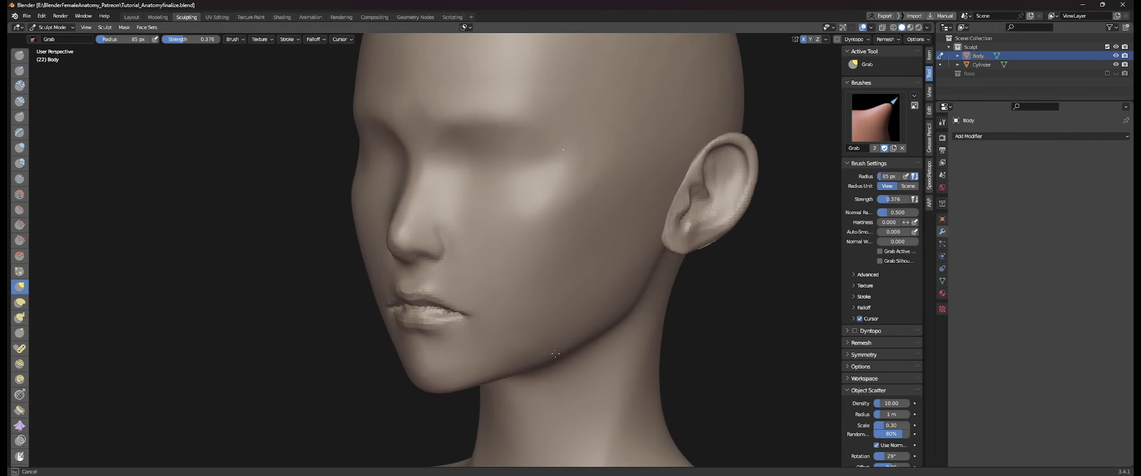
pyautogui.keyDown('shift'); pyautogui.moveTo(332, 241); pyautogui.dragTo(350, 247, button='middle'); pyautogui.keyUp('shift')
# - Adjust the far eye socket and cheek silhouette in three-quarter view with the Grab brush at 94 px radius
pyautogui.press('f')
pyautogui.press('f')
pyautogui.click(343, 166)
pyautogui.moveTo(342, 166); pyautogui.dragTo(354, 170, button='middle')
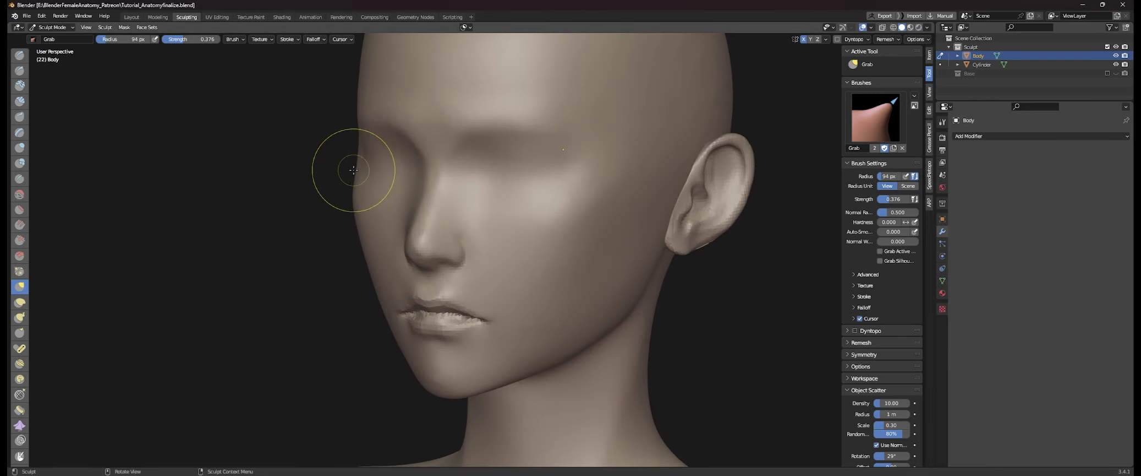
pyautogui.moveTo(355, 170); pyautogui.dragTo(359, 172)
pyautogui.moveTo(364, 172); pyautogui.dragTo(440, 179, button='middle')
# - Refine the nose bridge and nose wing in profile with the Grab brush at about 78 px radius
pyautogui.press('f')
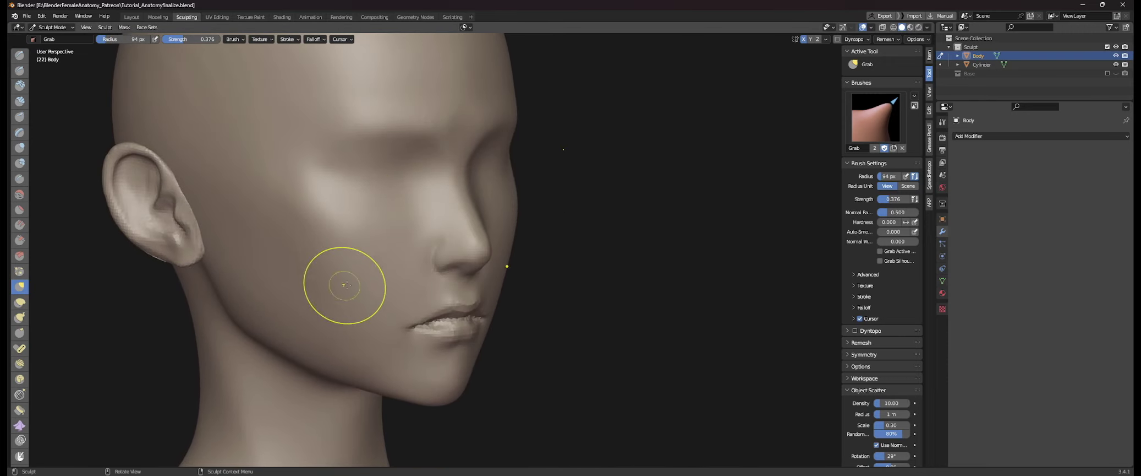
pyautogui.click(386, 283)
pyautogui.moveTo(482, 249)
pyautogui.mouseDown(button='middle')
pyautogui.moveTo(518, 245)
pyautogui.moveTo(512, 223)
pyautogui.mouseUp(button='middle')
pyautogui.press('f')
pyautogui.click(496, 223)
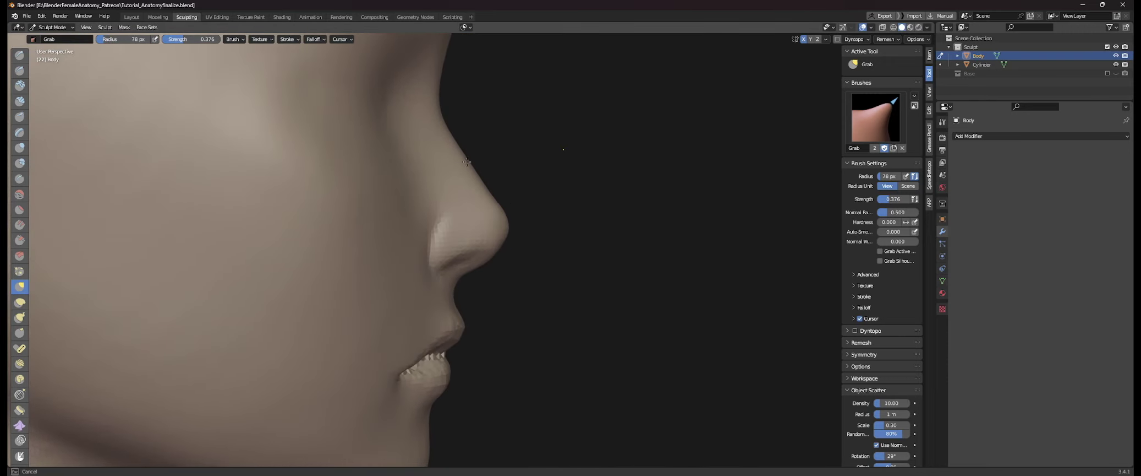
pyautogui.moveTo(467, 162); pyautogui.dragTo(443, 237, button='middle')
pyautogui.moveTo(414, 254); pyautogui.dragTo(411, 253)
pyautogui.moveTo(412, 254); pyautogui.dragTo(231, 256, button='middle')
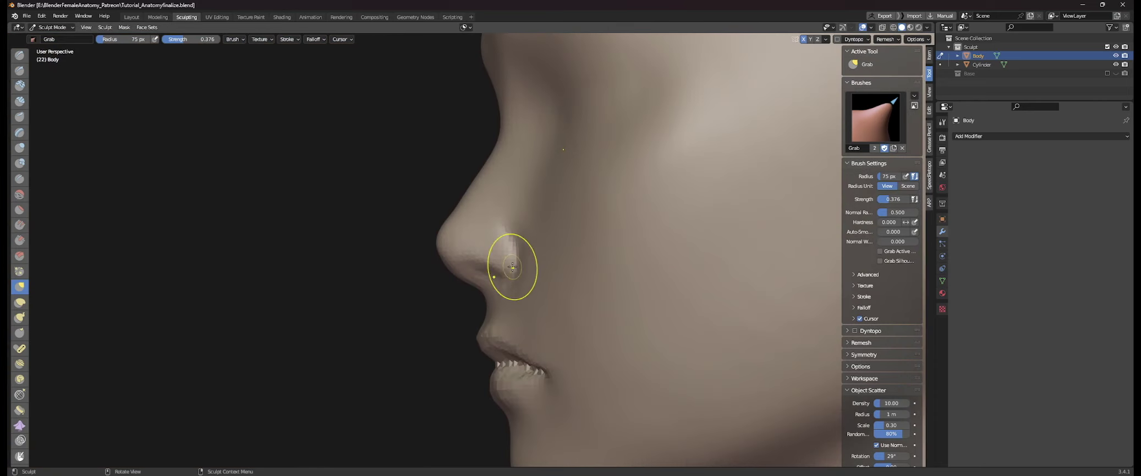
# - Shape the back of the nose wing from the side with the Grab brush reduced to 47 px
pyautogui.moveTo(512, 265); pyautogui.dragTo(517, 218, button='middle')
pyautogui.press('f')
pyautogui.moveTo(522, 225); pyautogui.dragTo(519, 224)
pyautogui.moveTo(468, 224); pyautogui.dragTo(513, 226, button='middle')
pyautogui.scroll(-5, 483, 263)
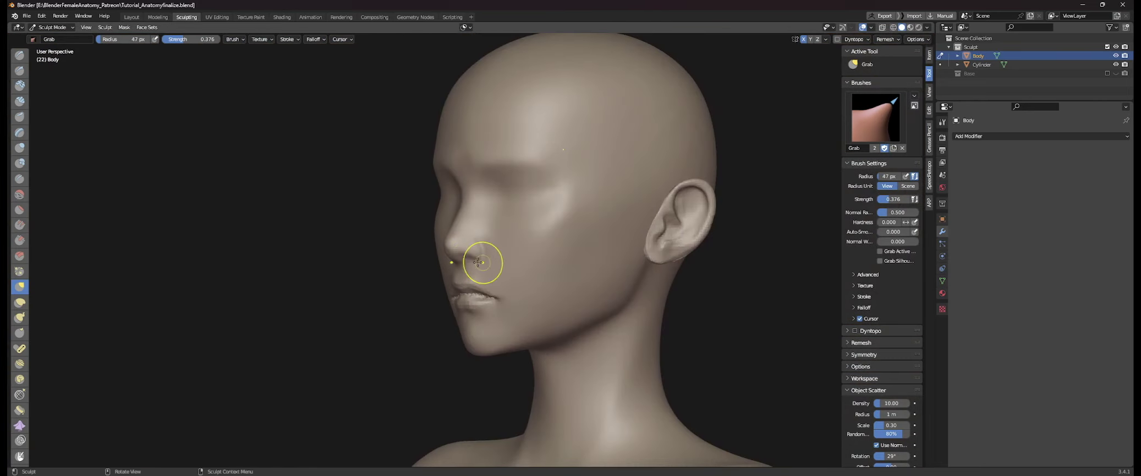
pyautogui.moveTo(440, 262)
pyautogui.mouseDown(button='middle')
pyautogui.moveTo(487, 264)
pyautogui.moveTo(418, 278)
pyautogui.mouseUp(button='middle')
# - Shape the underside of the nose around the nostrils in front close-up with the Grab brush at 62 px radius
pyautogui.scroll(6, 454, 319)
pyautogui.press('f')
pyautogui.click(435, 253)
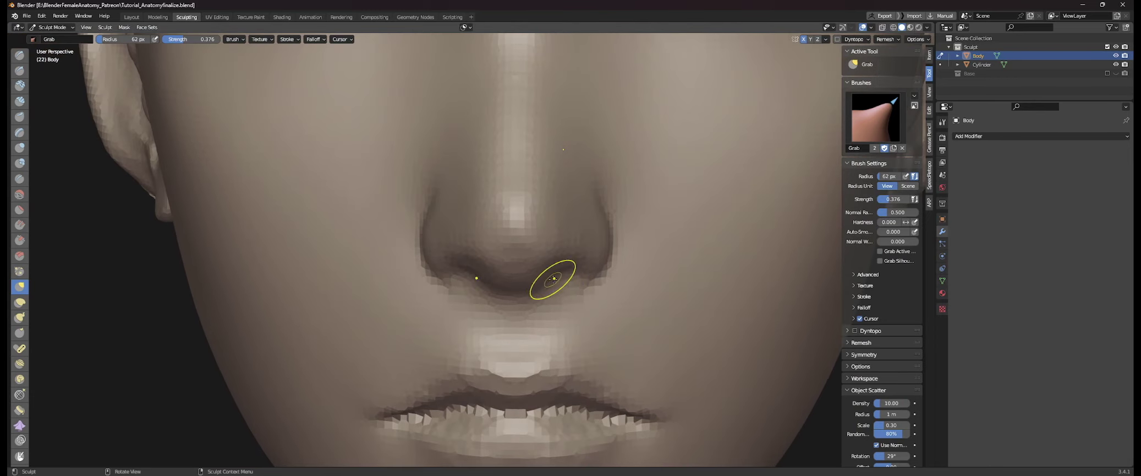
pyautogui.press('f')
pyautogui.click(553, 280)
pyautogui.moveTo(556, 281); pyautogui.dragTo(533, 286, button='middle')
pyautogui.moveTo(663, 298); pyautogui.dragTo(707, 289, button='middle')
pyautogui.scroll(-7, 597, 279)
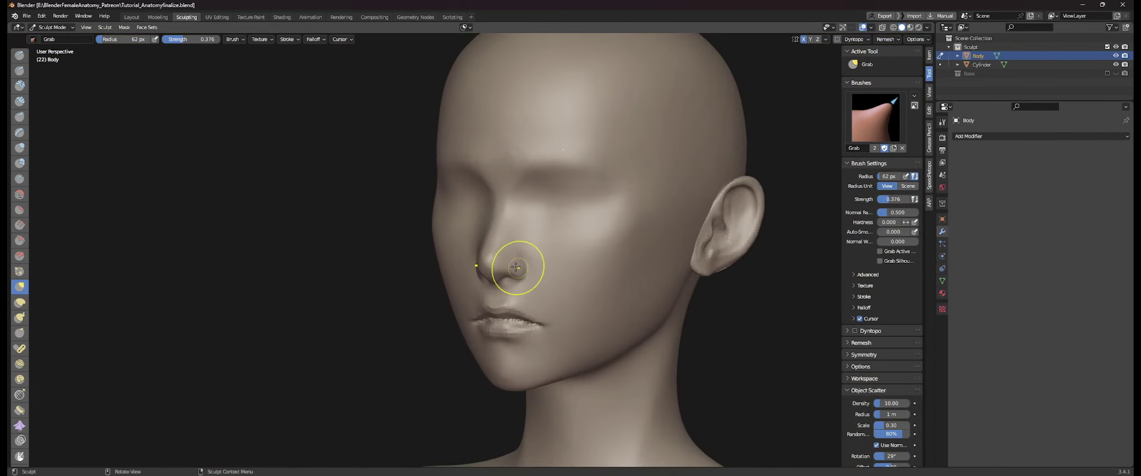
# - Form the nostril openings and nose base from several close angles with the Grab brush reduced to 51 px
pyautogui.scroll(8, 523, 265)
pyautogui.moveTo(550, 264); pyautogui.dragTo(487, 245, button='middle')
pyautogui.press('f')
pyautogui.moveTo(595, 276); pyautogui.dragTo(562, 265)
pyautogui.moveTo(509, 265)
pyautogui.mouseDown(button='middle')
pyautogui.moveTo(573, 270)
pyautogui.moveTo(547, 283)
pyautogui.mouseUp(button='middle')
pyautogui.press('f')
pyautogui.click(577, 315)
pyautogui.moveTo(573, 319); pyautogui.dragTo(628, 300, button='middle')
pyautogui.scroll(-6, 624, 300)
pyautogui.moveTo(536, 300); pyautogui.dragTo(586, 313, button='middle')
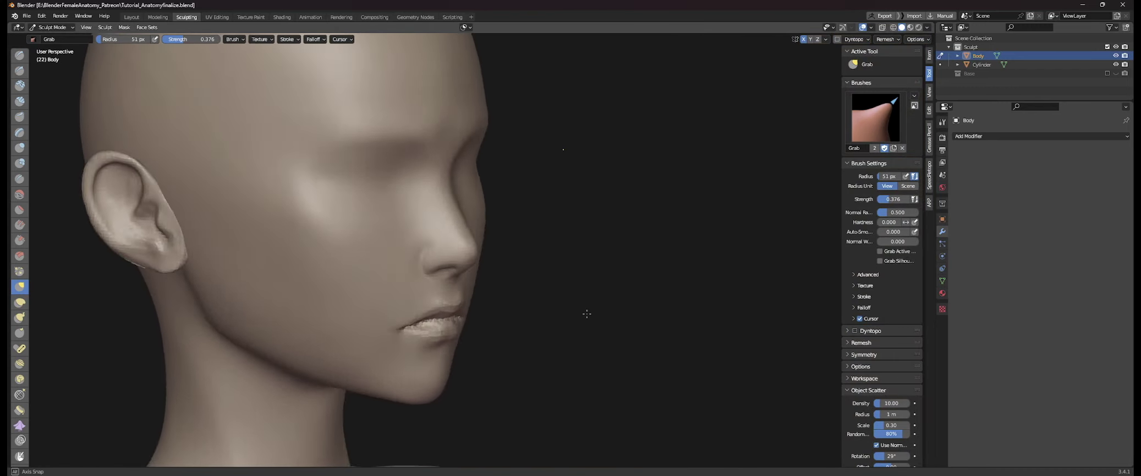
# - Refine the rear edge of the nostril opening in close profile view with the 51 px Grab brush
pyautogui.scroll(7, 587, 313)
pyautogui.moveTo(525, 285); pyautogui.dragTo(540, 284, button='middle')
pyautogui.moveTo(450, 323); pyautogui.dragTo(449, 302, button='middle')
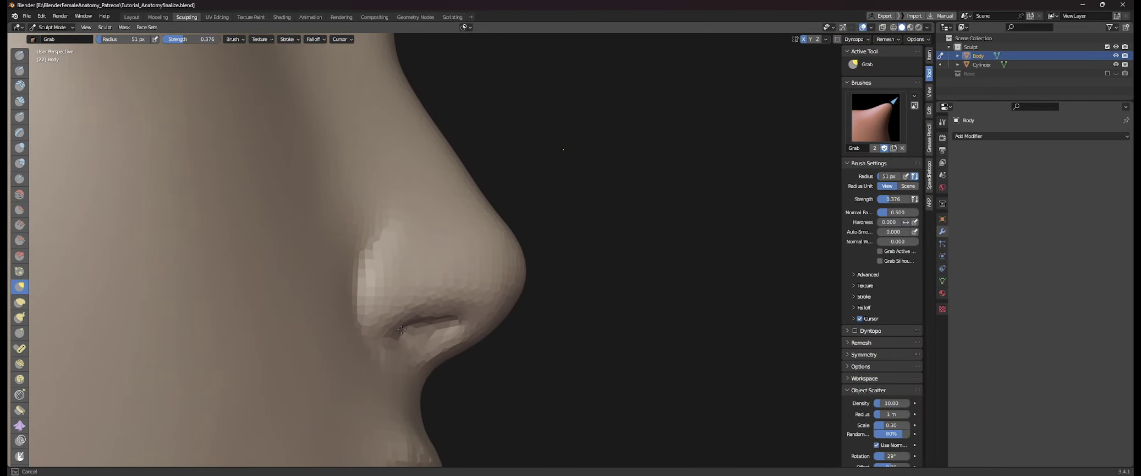
pyautogui.moveTo(402, 329); pyautogui.dragTo(400, 326)
pyautogui.moveTo(677, 328)
pyautogui.mouseDown(button='middle')
pyautogui.moveTo(614, 337)
pyautogui.moveTo(462, 308)
pyautogui.moveTo(562, 300)
pyautogui.moveTo(594, 269)
pyautogui.mouseUp(button='middle')
# - Adjust the cheek forms on both three-quarter views with the Grab brush at 69 px radius
pyautogui.scroll(-7, 564, 298)
pyautogui.scroll(-2, 572, 296)
pyautogui.press('f')
pyautogui.click(637, 290)
pyautogui.scroll(4, 475, 254)
pyautogui.moveTo(473, 253); pyautogui.dragTo(475, 254)
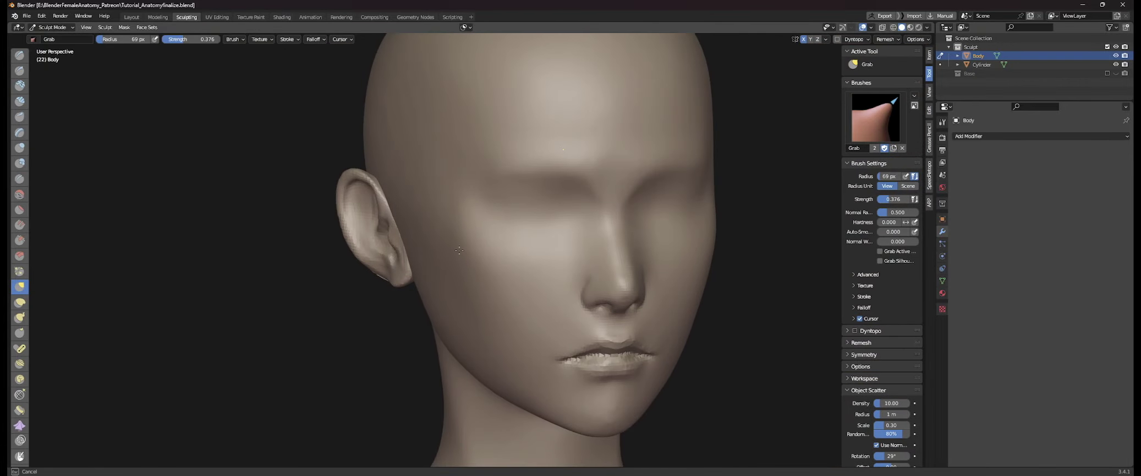
pyautogui.moveTo(467, 278); pyautogui.dragTo(560, 296, button='middle')
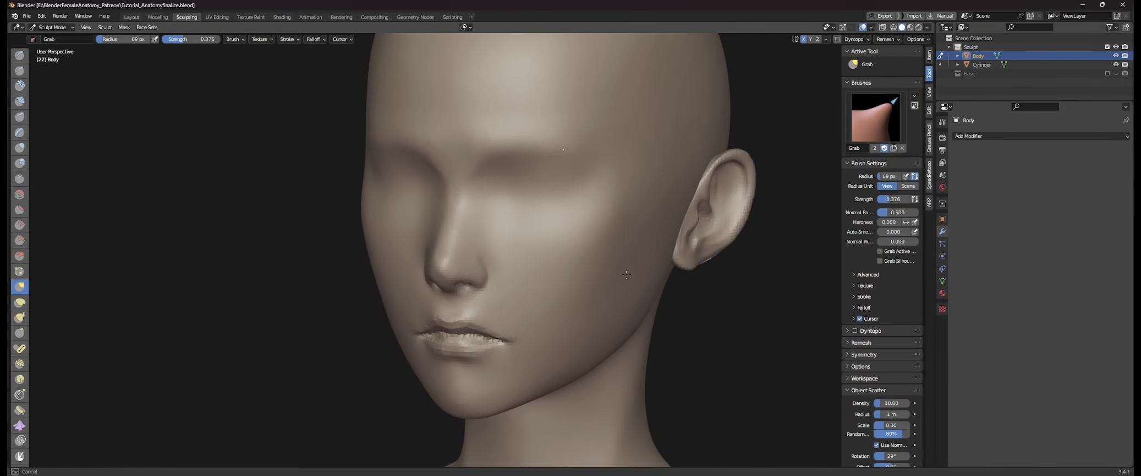
pyautogui.moveTo(627, 274); pyautogui.dragTo(627, 275)
# - Adjust the lower edge of the nose beside the tip in front view with the Grab brush at 75 px radius
pyautogui.scroll(-5, 650, 286)
pyautogui.moveTo(597, 277)
pyautogui.mouseDown(button='middle')
pyautogui.moveTo(650, 286)
pyautogui.moveTo(571, 278)
pyautogui.moveTo(614, 275)
pyautogui.mouseUp(button='middle')
pyautogui.press('f')
pyautogui.scroll(5, 639, 297)
pyautogui.moveTo(470, 237); pyautogui.dragTo(470, 235)
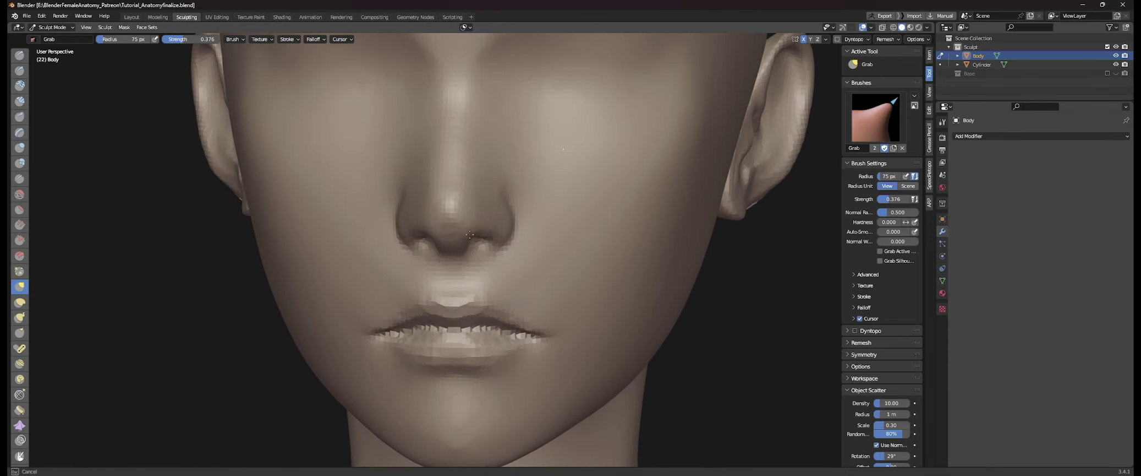
pyautogui.moveTo(470, 235)
pyautogui.mouseDown(button='middle')
pyautogui.moveTo(488, 195)
pyautogui.moveTo(517, 200)
pyautogui.moveTo(517, 179)
pyautogui.mouseUp(button='middle')
# - Shape the nose wings from below and in front with the Grab brush at 93 px radius
pyautogui.scroll(4, 520, 187)
pyautogui.press('f')
pyautogui.moveTo(532, 196); pyautogui.dragTo(530, 192)
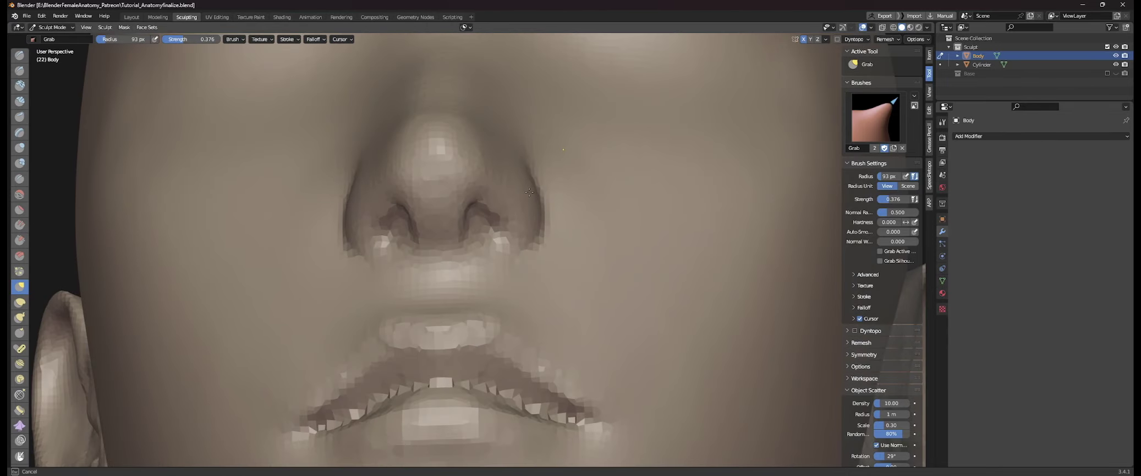
pyautogui.moveTo(397, 148); pyautogui.dragTo(377, 170, button='middle')
pyautogui.moveTo(368, 114); pyautogui.dragTo(380, 130, button='middle')
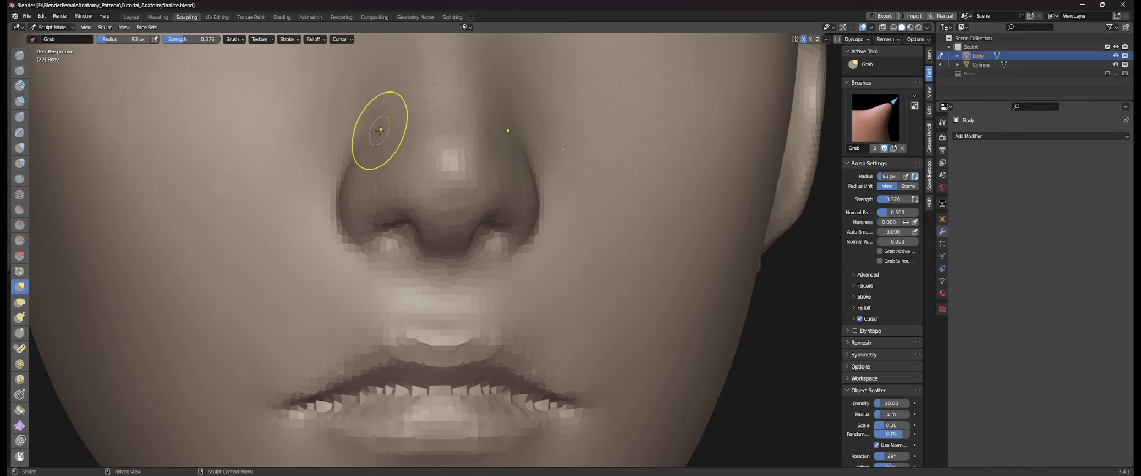
# - Nudge the nose tip with the Grab brush, then set the brush radius to 74 px
pyautogui.moveTo(492, 164)
pyautogui.mouseDown(button='middle')
pyautogui.moveTo(477, 171)
pyautogui.moveTo(465, 151)
pyautogui.mouseUp(button='middle')
pyautogui.moveTo(464, 151); pyautogui.dragTo(463, 156)
pyautogui.moveTo(481, 196)
pyautogui.mouseDown(button='middle')
pyautogui.moveTo(458, 203)
pyautogui.moveTo(504, 205)
pyautogui.mouseUp(button='middle')
pyautogui.press('f')
pyautogui.click(420, 234)
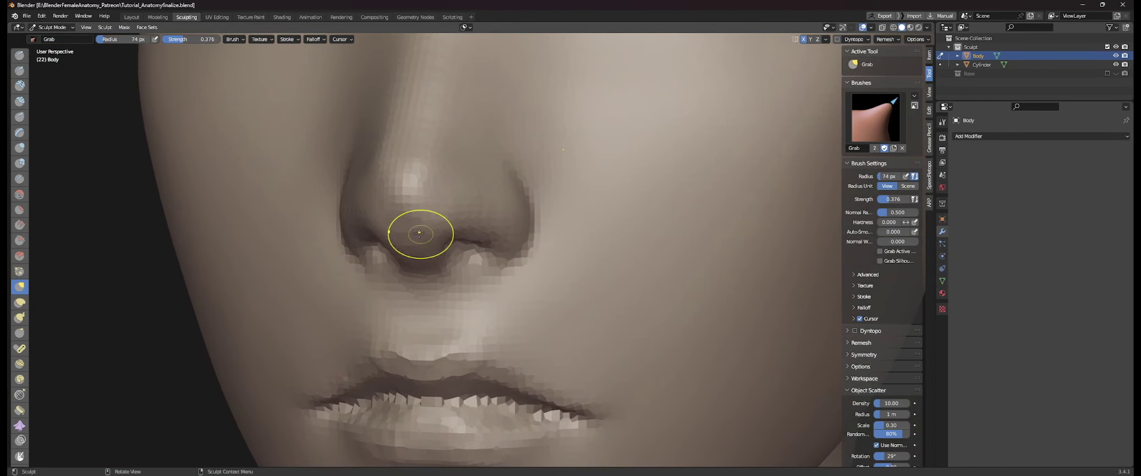
# - Refine the underside of the nose tip in front and profile views with the Grab brush at 77 px radius
pyautogui.moveTo(353, 190); pyautogui.dragTo(370, 189, button='middle')
pyautogui.moveTo(340, 216); pyautogui.dragTo(413, 173, button='middle')
pyautogui.scroll(-2, 421, 176)
pyautogui.moveTo(610, 245); pyautogui.dragTo(570, 252, button='middle')
pyautogui.scroll(1, 567, 252)
pyautogui.press('f')
pyautogui.click(481, 247)
pyautogui.moveTo(474, 246); pyautogui.dragTo(471, 242)
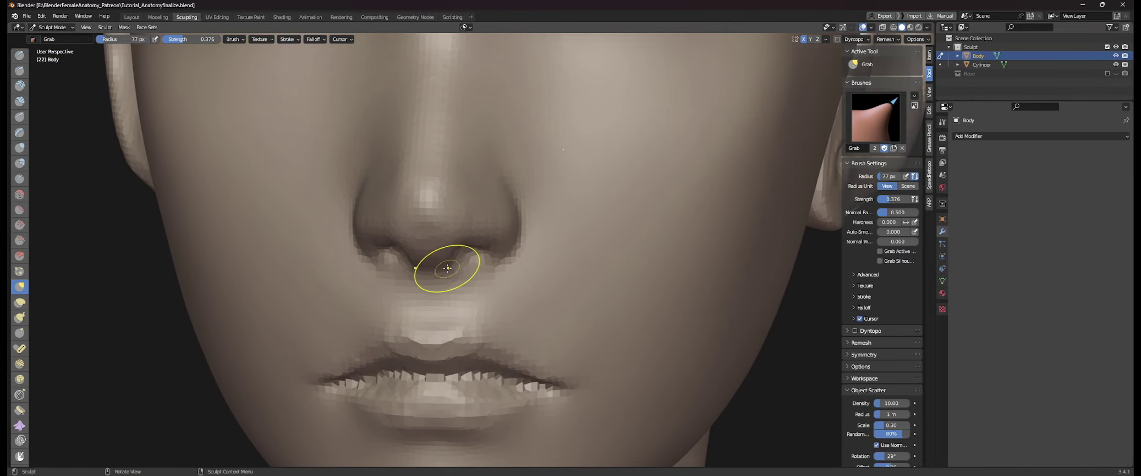
pyautogui.moveTo(462, 266)
pyautogui.mouseDown(button='middle')
pyautogui.moveTo(417, 257)
pyautogui.moveTo(461, 263)
pyautogui.moveTo(472, 218)
pyautogui.moveTo(467, 249)
pyautogui.moveTo(432, 238)
pyautogui.moveTo(518, 225)
pyautogui.mouseUp(button='middle')
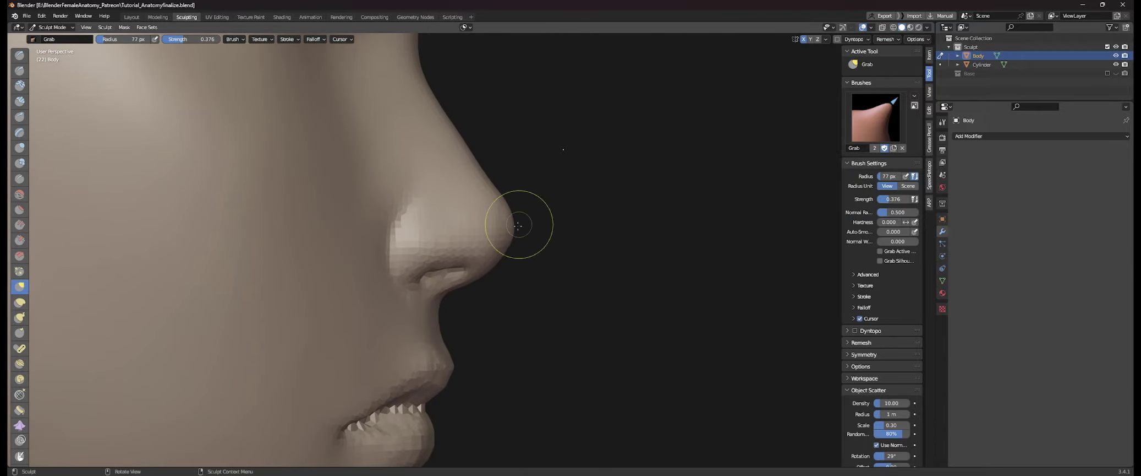
pyautogui.moveTo(494, 260); pyautogui.dragTo(495, 259)
# - Examine the nose, mouth, jaw and head profile from front, three-quarter and side views
pyautogui.scroll(-5, 594, 236)
pyautogui.moveTo(594, 236)
pyautogui.mouseDown(button='middle')
pyautogui.moveTo(459, 236)
pyautogui.moveTo(505, 236)
pyautogui.moveTo(462, 312)
pyautogui.moveTo(485, 327)
pyautogui.mouseUp(button='middle')
pyautogui.scroll(-4, 472, 243)
pyautogui.scroll(4, 473, 243)
pyautogui.scroll(4, 411, 231)
pyautogui.moveTo(459, 255); pyautogui.dragTo(414, 255, button='middle')
pyautogui.moveTo(518, 269)
pyautogui.mouseDown(button='middle')
pyautogui.moveTo(459, 259)
pyautogui.moveTo(445, 288)
pyautogui.mouseUp(button='middle')
pyautogui.moveTo(481, 380); pyautogui.dragTo(492, 238, button='middle')
pyautogui.moveTo(567, 193); pyautogui.dragTo(484, 237, button='middle')
pyautogui.press('f')
pyautogui.click(478, 263)
pyautogui.moveTo(481, 281); pyautogui.dragTo(576, 281, button='middle')
pyautogui.scroll(-5, 576, 280)
pyautogui.scroll(5, 496, 292)
pyautogui.press('f')
pyautogui.click(513, 288)
pyautogui.scroll(-1, 473, 288)
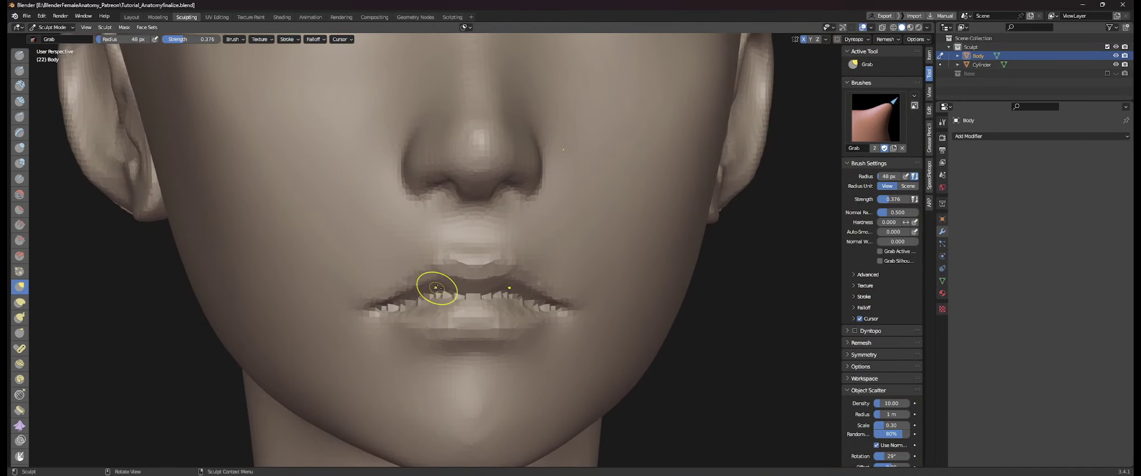
pyautogui.scroll(-6, 605, 270)
pyautogui.moveTo(649, 274); pyautogui.dragTo(569, 289, button='middle')
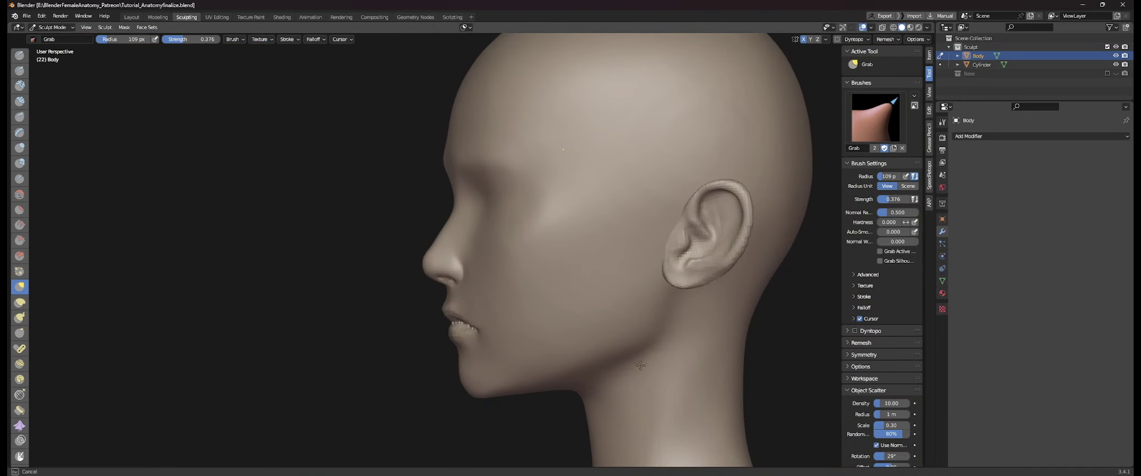
pyautogui.scroll(-3, 586, 395)
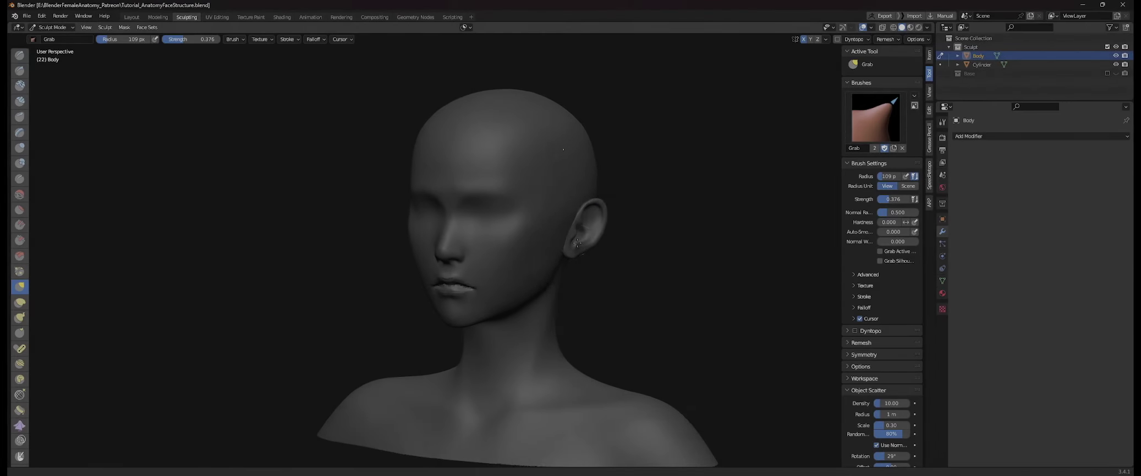
# - Build up the upper lip from the mouth corner toward the centre with the Clay brush at 64 px radius
pyautogui.scroll(5, 532, 213)
pyautogui.moveTo(533, 213)
pyautogui.keyDown('shift'); pyautogui.mouseDown(button='middle')
pyautogui.moveTo(531, 224)
pyautogui.moveTo(533, 209)
pyautogui.moveTo(573, 214)
pyautogui.mouseUp(button='middle'); pyautogui.keyUp('shift')
pyautogui.press('f')
pyautogui.click(535, 209)
pyautogui.keyDown('shift'); pyautogui.moveTo(527, 345); pyautogui.dragTo(525, 215, button='middle'); pyautogui.keyUp('shift')
pyautogui.scroll(2, 525, 214)
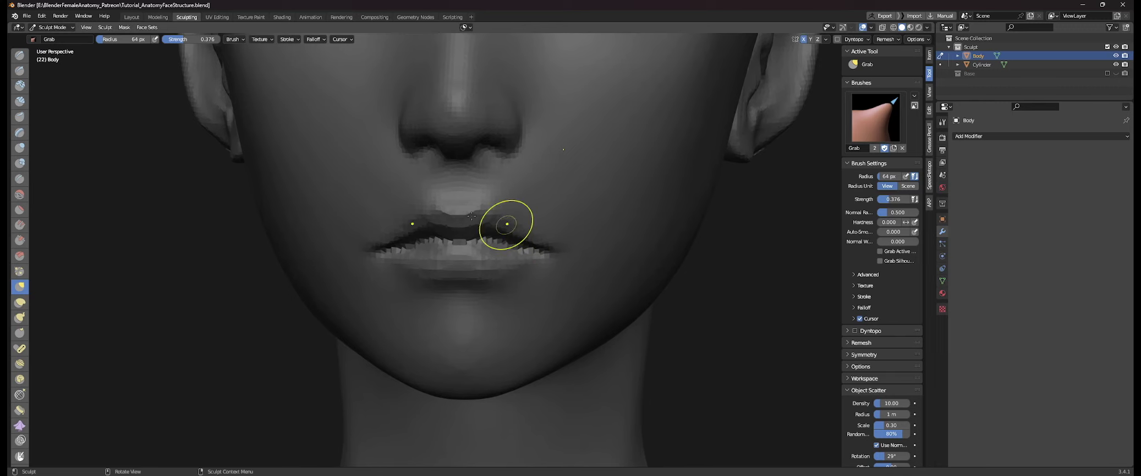
pyautogui.click(19, 86)
pyautogui.scroll(3, 616, 270)
pyautogui.keyDown('shift'); pyautogui.moveTo(623, 261); pyautogui.dragTo(687, 309, button='middle'); pyautogui.keyUp('shift')
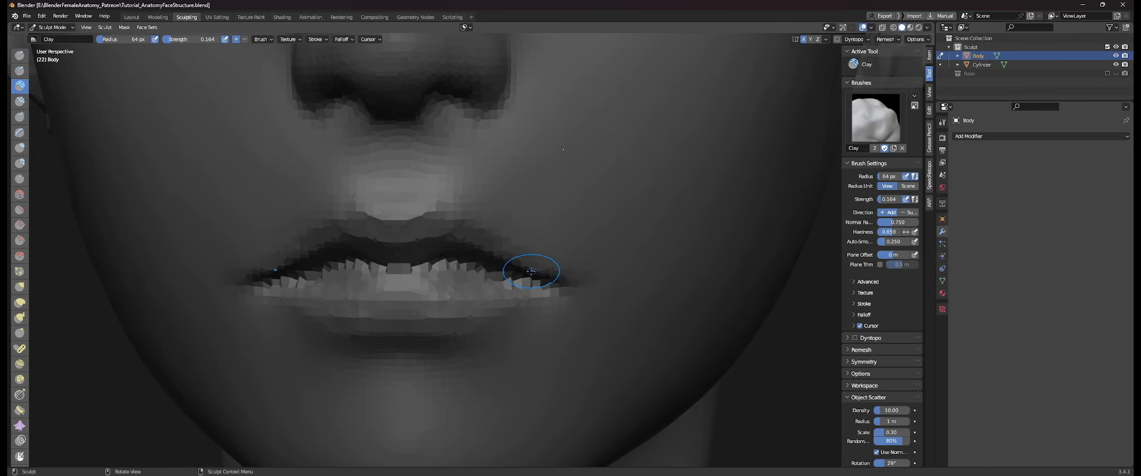
pyautogui.moveTo(531, 270); pyautogui.dragTo(461, 241)
pyautogui.scroll(1, 494, 256)
pyautogui.hotkey('ctrl', 'z')
pyautogui.moveTo(566, 282); pyautogui.dragTo(466, 251)
# - Work the area just below the lower lip with the Clay brush at 64 px radius
pyautogui.moveTo(466, 255)
pyautogui.mouseDown(button='middle')
pyautogui.moveTo(524, 209)
pyautogui.moveTo(506, 237)
pyautogui.moveTo(575, 232)
pyautogui.mouseUp(button='middle')
pyautogui.moveTo(658, 243); pyautogui.dragTo(555, 264, button='middle')
pyautogui.moveTo(609, 307); pyautogui.dragTo(545, 297, button='middle')
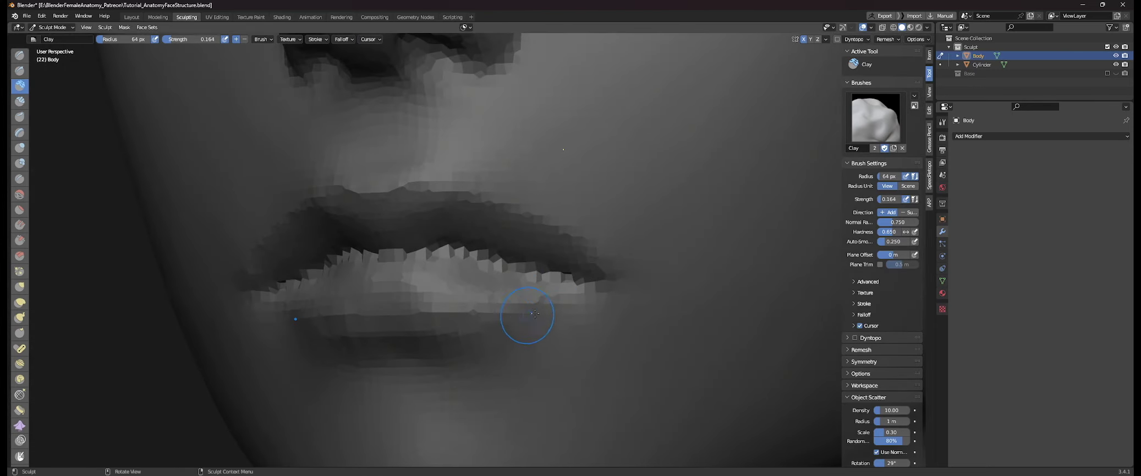
pyautogui.moveTo(527, 315); pyautogui.dragTo(482, 336)
pyautogui.hotkey('ctrl', 'z')
pyautogui.moveTo(509, 345); pyautogui.dragTo(529, 291, button='middle')
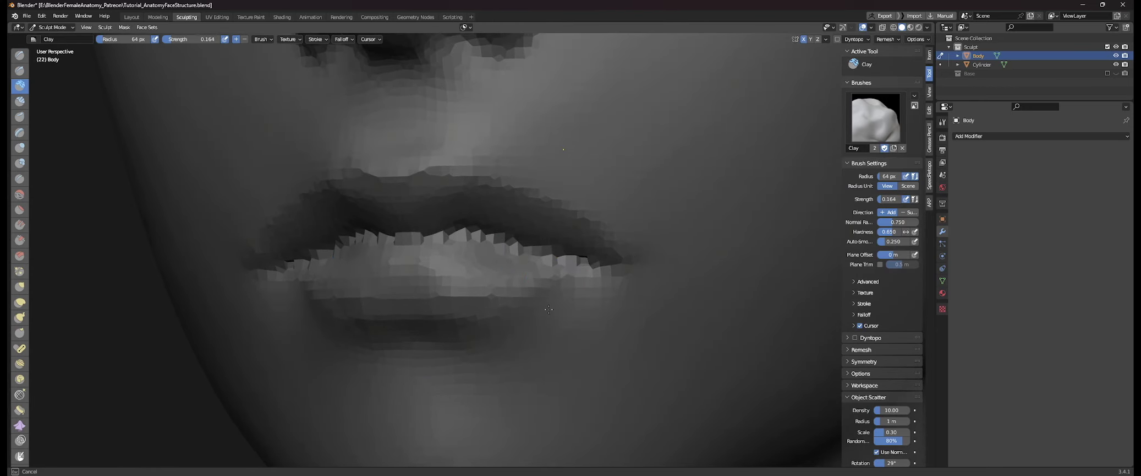
pyautogui.hotkey('ctrl', 'z')
pyautogui.moveTo(577, 316); pyautogui.dragTo(487, 348)
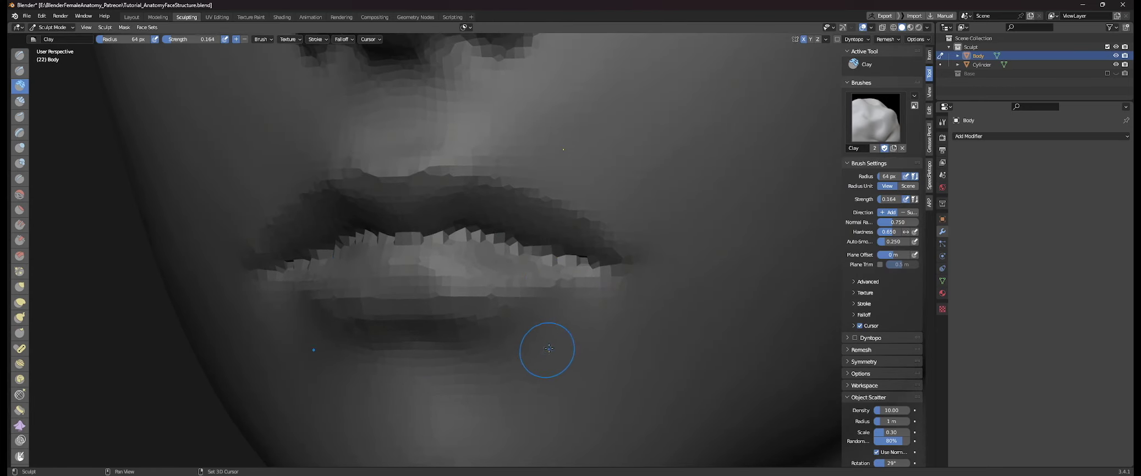
pyautogui.scroll(-4, 535, 337)
pyautogui.moveTo(535, 337); pyautogui.dragTo(564, 294, button='middle')
pyautogui.scroll(2, 563, 294)
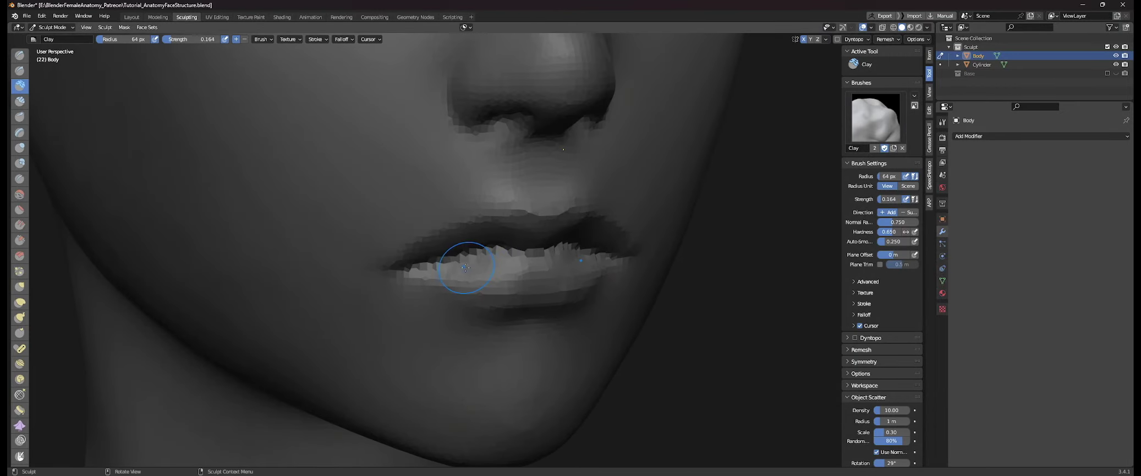
pyautogui.moveTo(466, 268); pyautogui.dragTo(501, 281)
pyautogui.hotkey('ctrl', 'z')
# - Add volume to the lower lip with the Draw brush at 56 px radius
pyautogui.keyDown('shift'); pyautogui.moveTo(482, 264); pyautogui.dragTo(471, 280, button='middle'); pyautogui.keyUp('shift')
pyautogui.press('f')
pyautogui.click(440, 264)
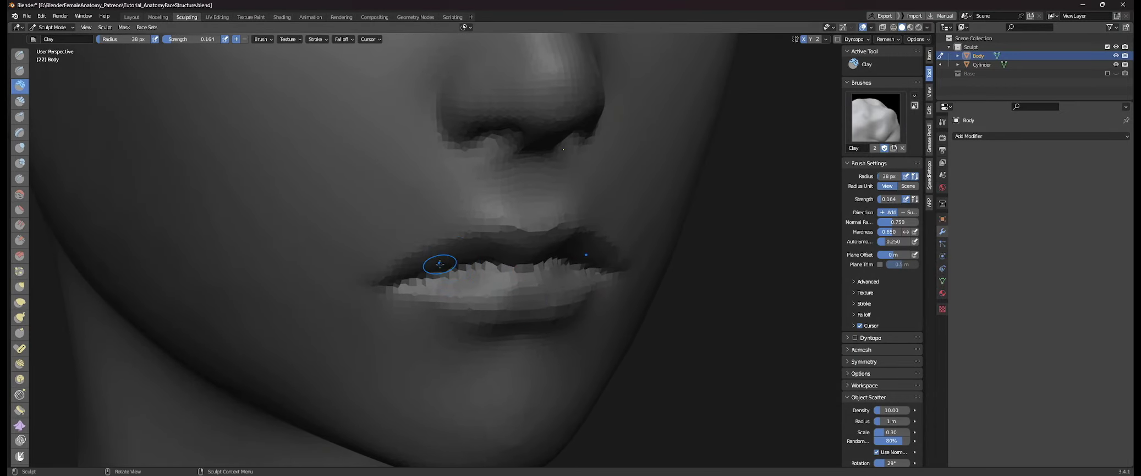
pyautogui.click(20, 56)
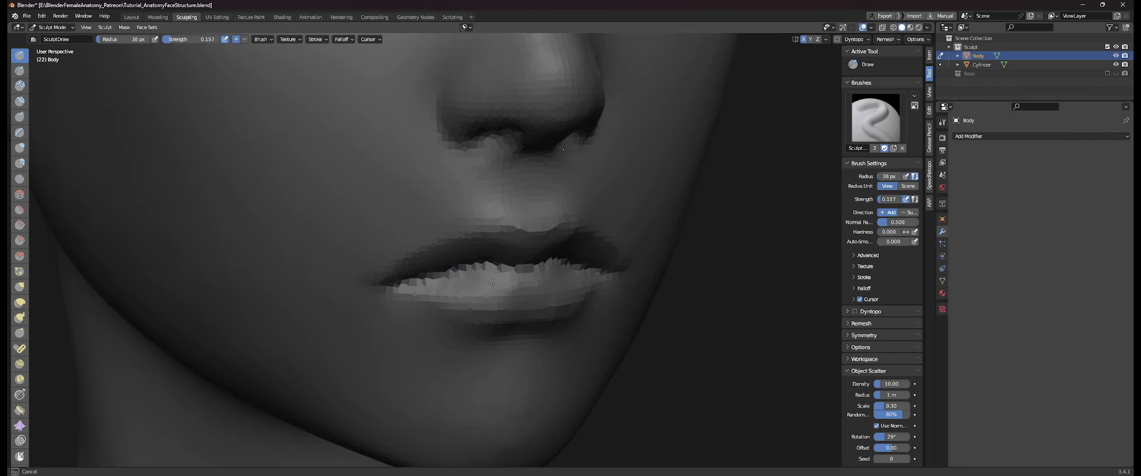
pyautogui.moveTo(529, 286); pyautogui.dragTo(485, 297, button='middle')
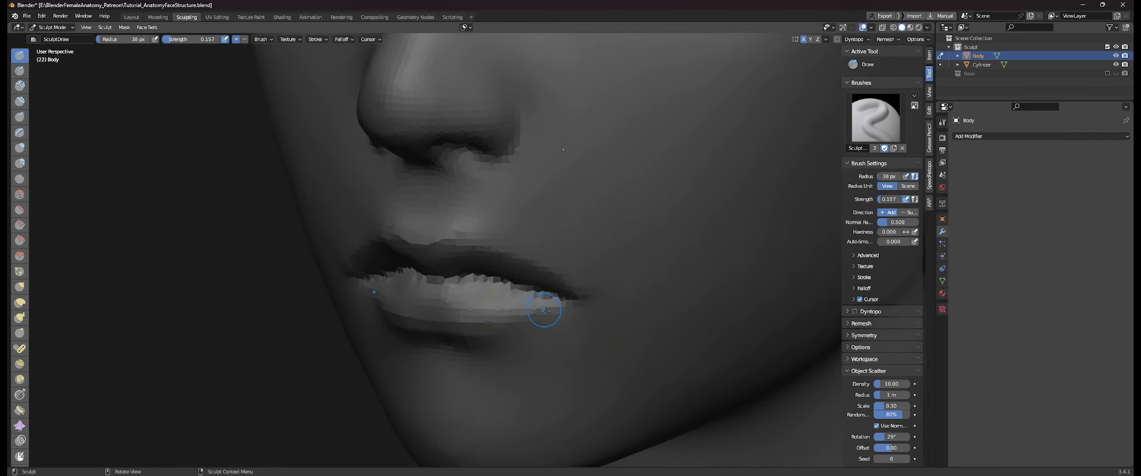
pyautogui.scroll(2, 546, 316)
pyautogui.press('f')
pyautogui.click(543, 308)
pyautogui.moveTo(474, 312); pyautogui.dragTo(466, 311)
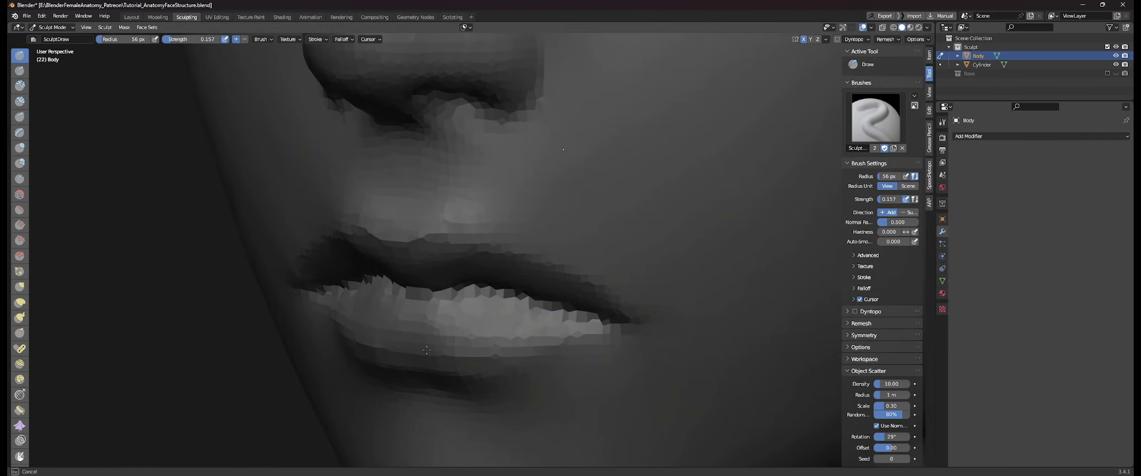
# - Shape the upper lip border beside the cupid's bow with the 56 px Draw brush
pyautogui.moveTo(421, 356)
pyautogui.mouseDown(button='middle')
pyautogui.moveTo(464, 294)
pyautogui.moveTo(442, 296)
pyautogui.mouseUp(button='middle')
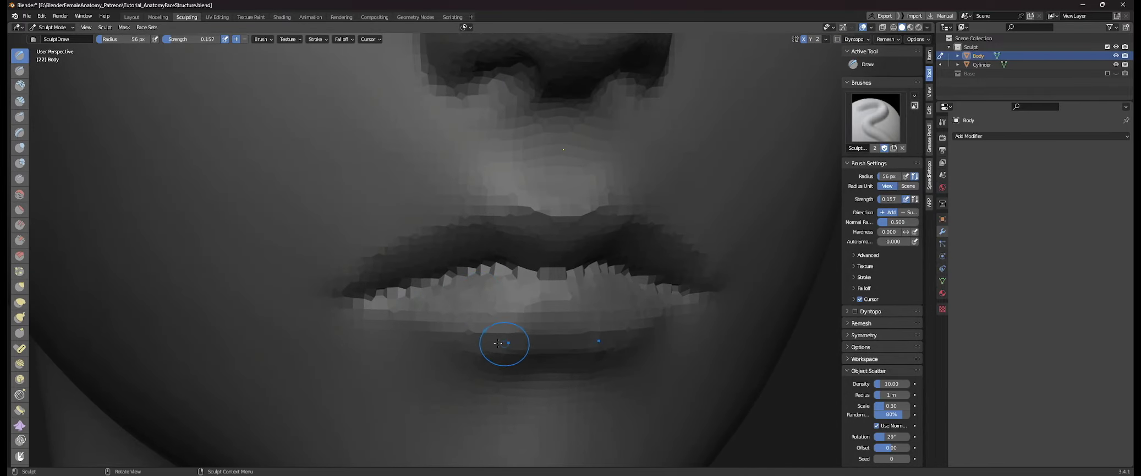
pyautogui.scroll(-3, 611, 314)
pyautogui.keyDown('shift'); pyautogui.moveTo(655, 303); pyautogui.dragTo(547, 325, button='middle'); pyautogui.keyUp('shift')
pyautogui.scroll(3, 547, 326)
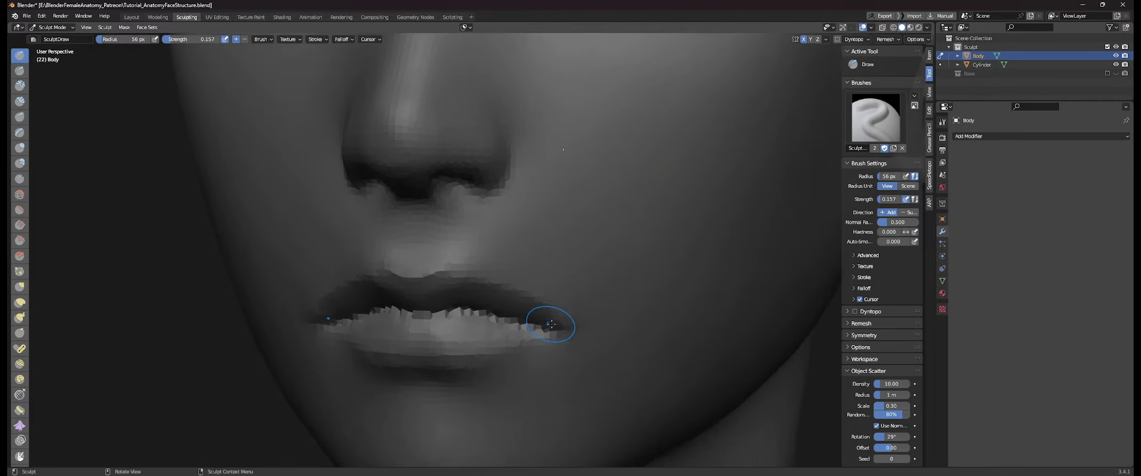
pyautogui.moveTo(462, 268); pyautogui.dragTo(457, 261)
# - Sculpt the skin beside the philtrum, between nostril and upper lip, with the 56 px Draw brush
pyautogui.scroll(-4, 537, 285)
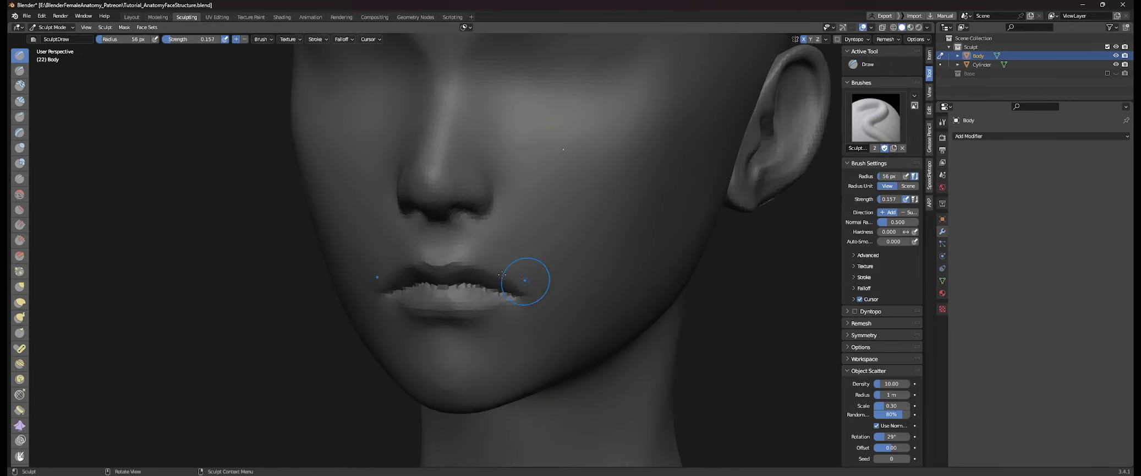
pyautogui.moveTo(527, 280); pyautogui.dragTo(536, 209, button='middle')
pyautogui.scroll(4, 547, 291)
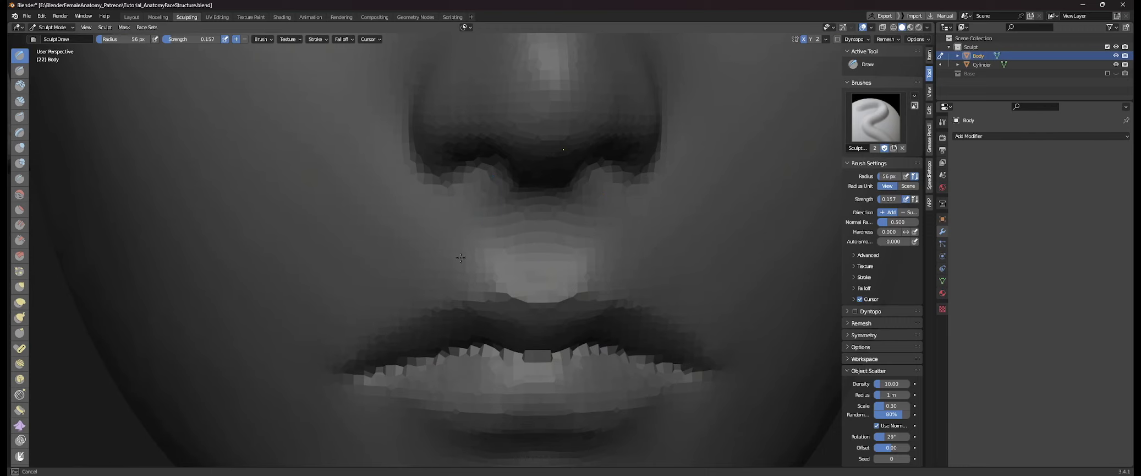
pyautogui.moveTo(461, 258); pyautogui.dragTo(452, 262)
pyautogui.scroll(-1, 421, 235)
pyautogui.moveTo(421, 235); pyautogui.dragTo(477, 232, button='middle')
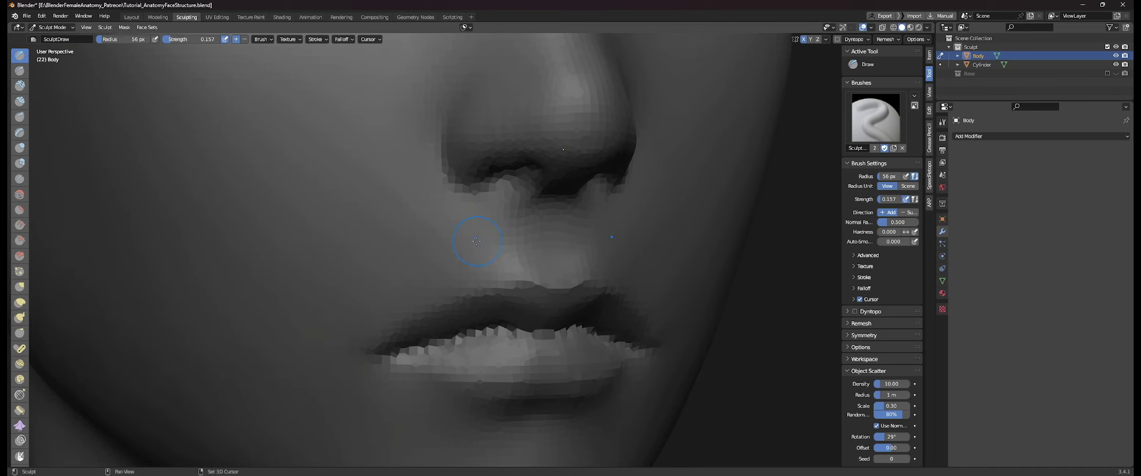
# - Sculpt the cheek area beside the mouth corner in three-quarter view with the 56 px Draw brush
pyautogui.scroll(-6, 390, 303)
pyautogui.moveTo(595, 289); pyautogui.dragTo(456, 310, button='middle')
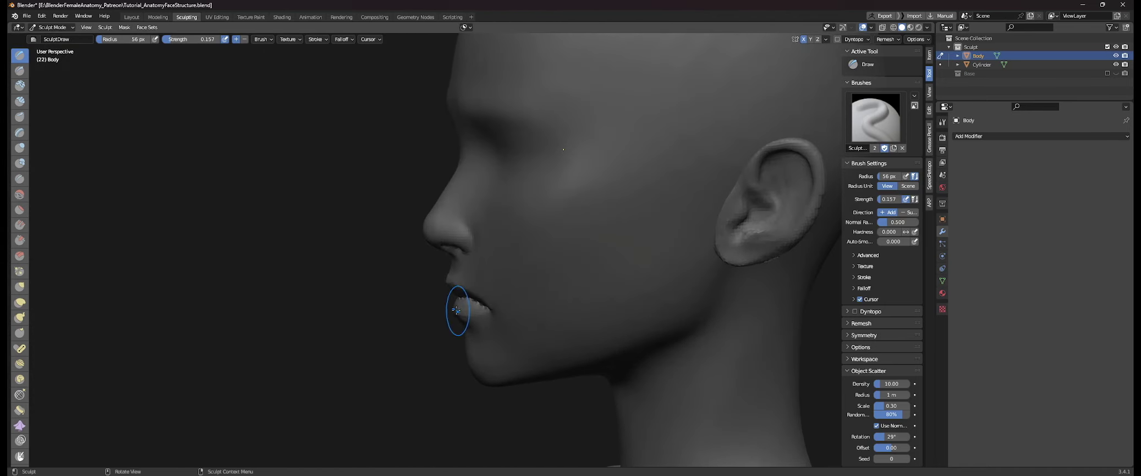
pyautogui.scroll(3, 502, 291)
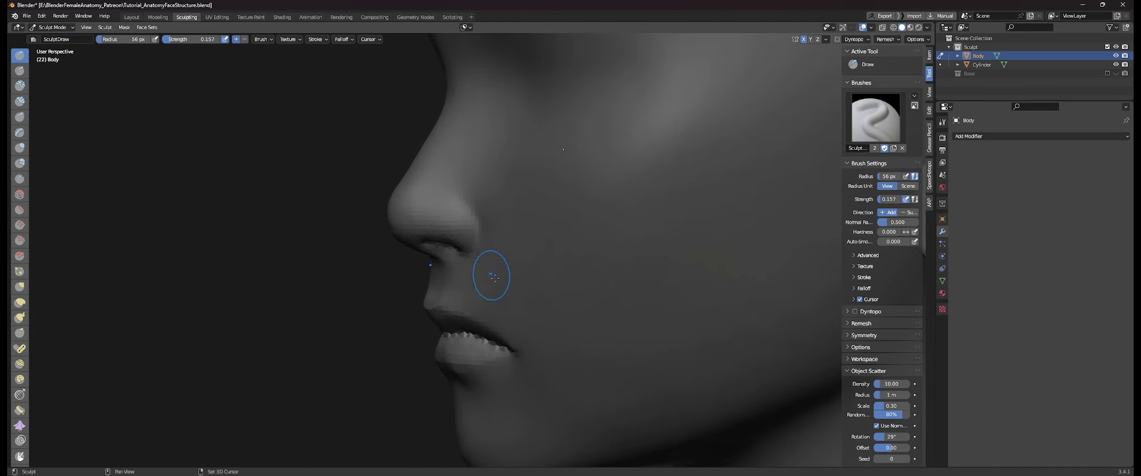
pyautogui.moveTo(569, 354)
pyautogui.keyDown('shift'); pyautogui.mouseDown(button='middle')
pyautogui.moveTo(553, 323)
pyautogui.moveTo(574, 300)
pyautogui.mouseUp(button='middle'); pyautogui.keyUp('shift')
pyautogui.moveTo(575, 300); pyautogui.dragTo(573, 253)
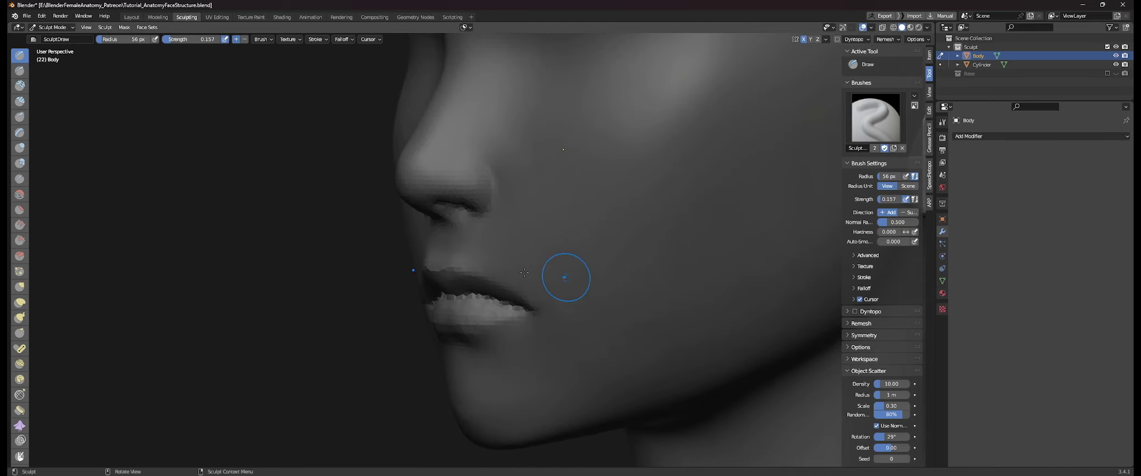
pyautogui.moveTo(525, 271); pyautogui.dragTo(394, 234, button='middle')
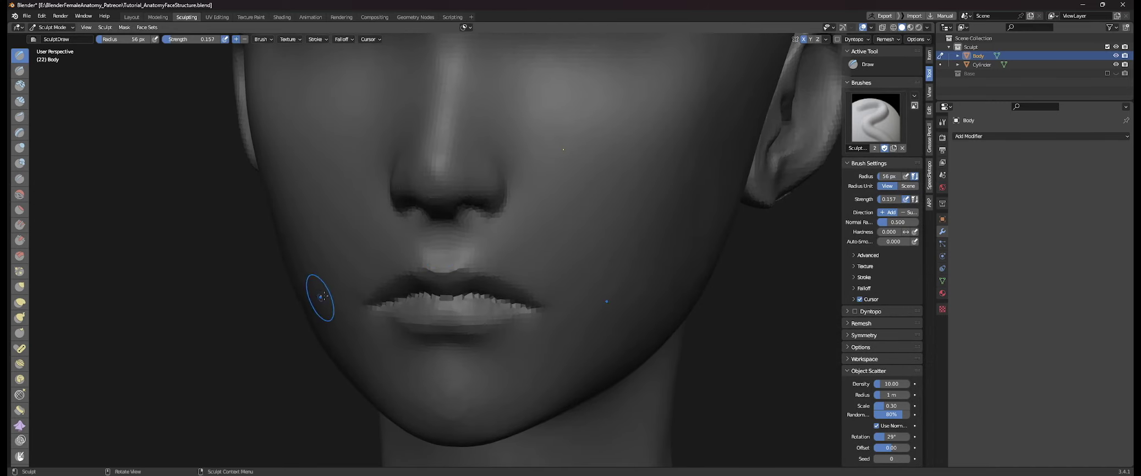
pyautogui.moveTo(323, 296); pyautogui.dragTo(384, 347, button='middle')
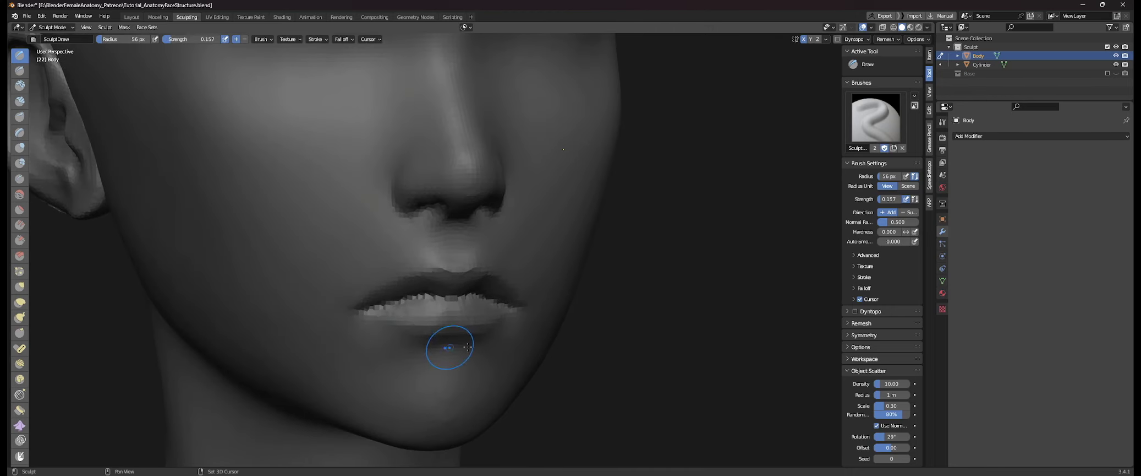
# - Add form across the front of the chin with the Draw brush at 80 px radius
pyautogui.scroll(-4, 474, 339)
pyautogui.moveTo(598, 300); pyautogui.dragTo(517, 313, button='middle')
pyautogui.scroll(4, 496, 325)
pyautogui.moveTo(471, 339); pyautogui.dragTo(512, 335, button='middle')
pyautogui.press('f')
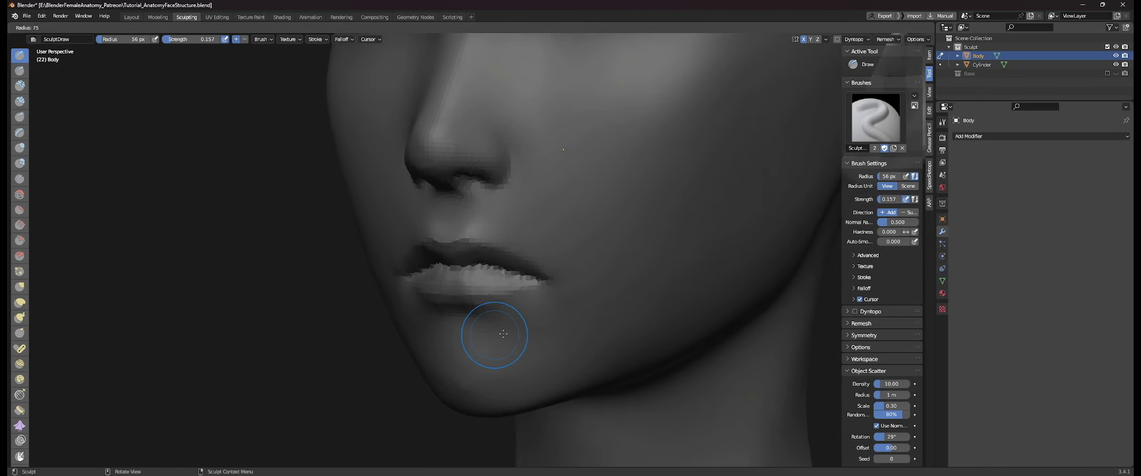
pyautogui.click(506, 334)
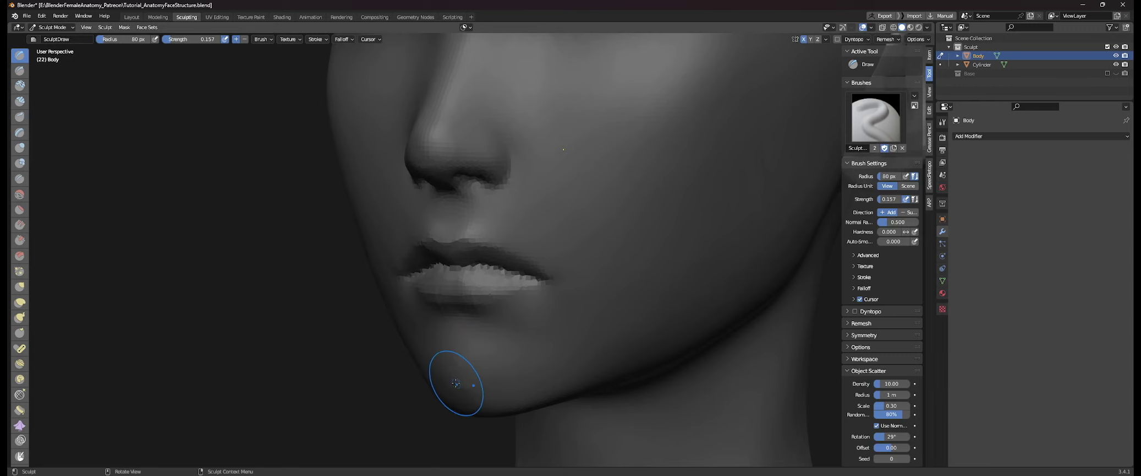
pyautogui.moveTo(455, 383); pyautogui.dragTo(495, 397)
# - Sculpt the side of the chin from the opposite three-quarter view with the 80 px Draw brush
pyautogui.keyDown('shift'); pyautogui.moveTo(527, 383); pyautogui.dragTo(533, 350, button='middle'); pyautogui.keyUp('shift')
pyautogui.moveTo(495, 351); pyautogui.dragTo(561, 344, button='middle')
pyautogui.keyDown('shift'); pyautogui.moveTo(448, 332); pyautogui.dragTo(418, 341, button='middle'); pyautogui.keyUp('shift')
pyautogui.moveTo(429, 346); pyautogui.dragTo(416, 321)
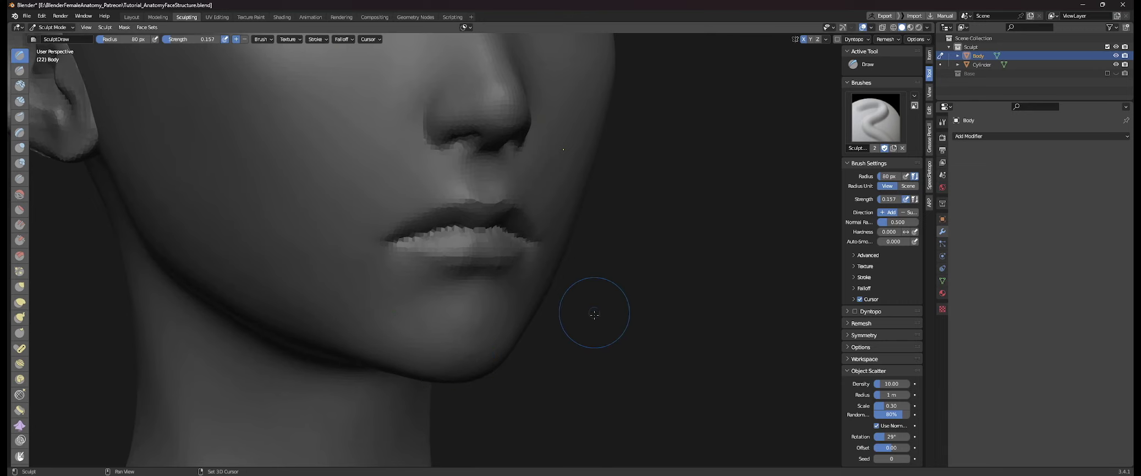
# - Examine the chin and lower lip from both three-quarter views
pyautogui.scroll(-4, 587, 326)
pyautogui.moveTo(595, 314)
pyautogui.keyDown('shift'); pyautogui.mouseDown(button='middle')
pyautogui.moveTo(587, 325)
pyautogui.moveTo(456, 316)
pyautogui.mouseUp(button='middle'); pyautogui.keyUp('shift')
pyautogui.scroll(4, 485, 333)
pyautogui.press('f')
pyautogui.click(486, 379)
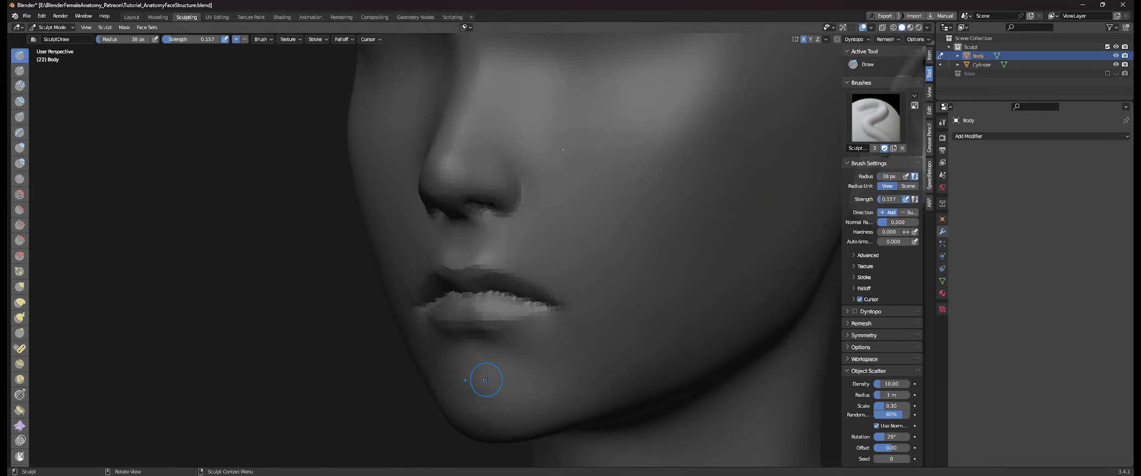
pyautogui.keyDown('shift'); pyautogui.moveTo(487, 400); pyautogui.dragTo(509, 347, button='middle'); pyautogui.keyUp('shift')
pyautogui.moveTo(432, 330)
pyautogui.mouseDown(button='middle')
pyautogui.moveTo(487, 323)
pyautogui.moveTo(512, 344)
pyautogui.mouseUp(button='middle')
pyautogui.press('f')
pyautogui.click(498, 312)
# - Adjust the philtrum above the upper lip in front view with the Grab brush at 144 px radius
pyautogui.moveTo(513, 329)
pyautogui.mouseDown(button='middle')
pyautogui.moveTo(484, 327)
pyautogui.moveTo(531, 286)
pyautogui.moveTo(568, 297)
pyautogui.mouseUp(button='middle')
pyautogui.scroll(2, 507, 326)
pyautogui.press('g')
pyautogui.scroll(3, 551, 278)
pyautogui.press('f')
pyautogui.click(638, 297)
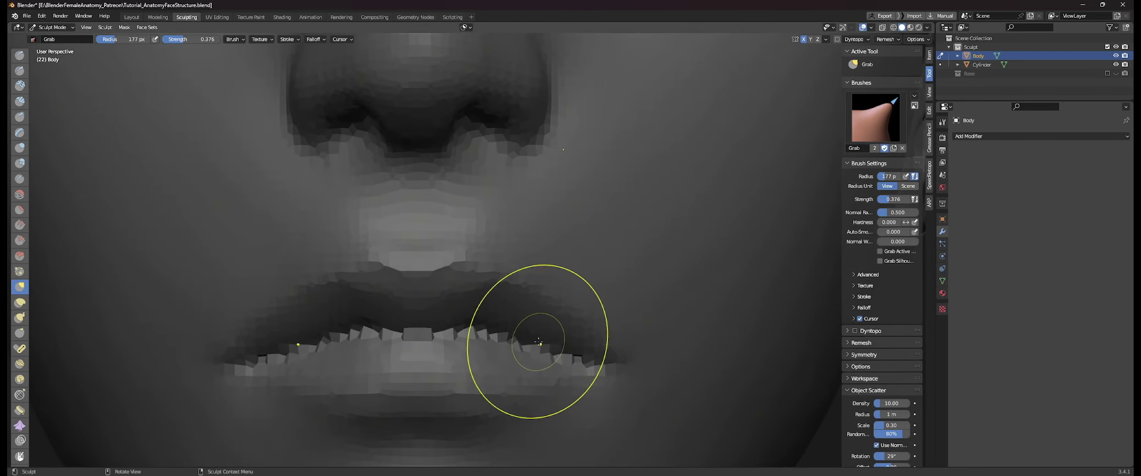
pyautogui.press('f')
pyautogui.click(530, 337)
pyautogui.moveTo(419, 234); pyautogui.dragTo(390, 256)
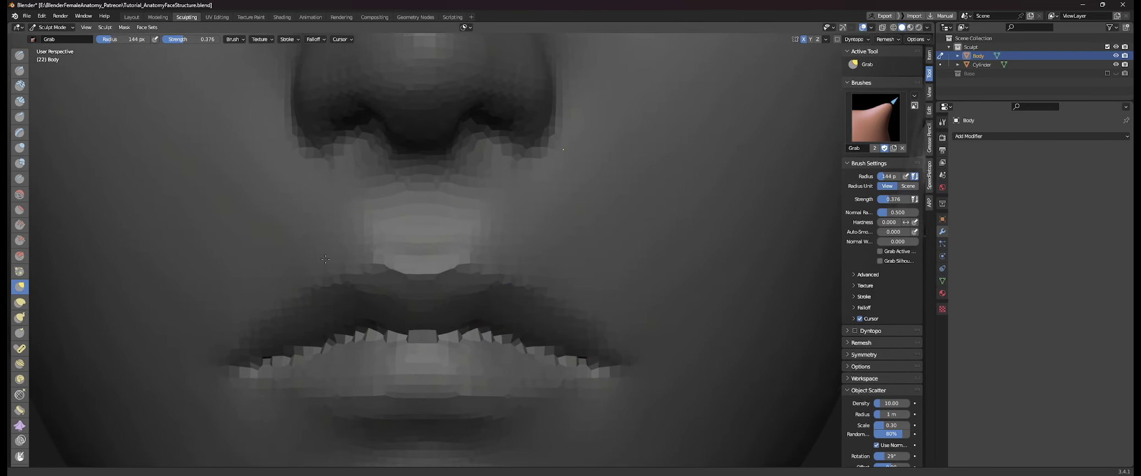
pyautogui.keyDown('shift'); pyautogui.moveTo(386, 259); pyautogui.dragTo(455, 264, button='middle'); pyautogui.keyUp('shift')
pyautogui.moveTo(428, 219); pyautogui.dragTo(421, 210)
# - Pull the skin below and outside the nostril toward the mouth corner with the Grab brush at 87 px radius
pyautogui.moveTo(420, 210); pyautogui.dragTo(458, 210, button='middle')
pyautogui.press('f')
pyautogui.click(433, 210)
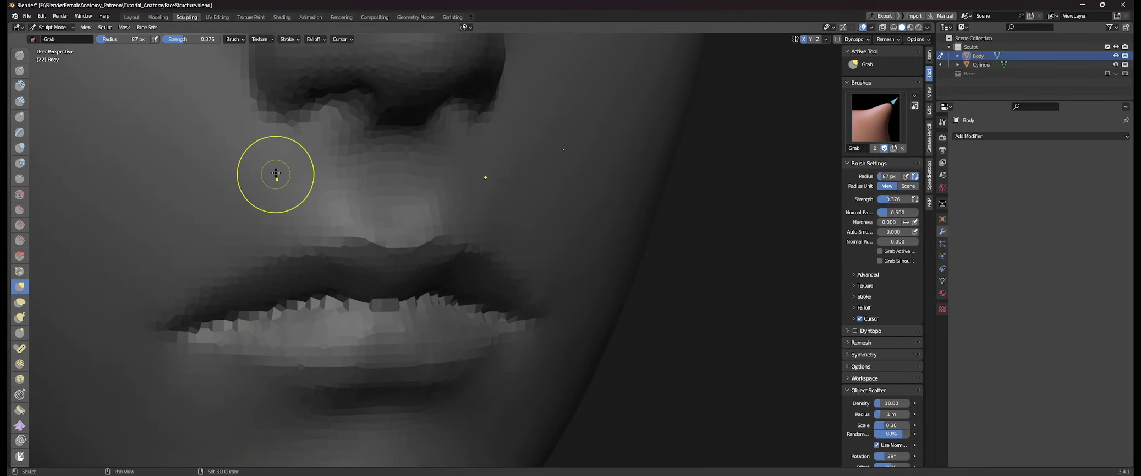
pyautogui.moveTo(276, 174)
pyautogui.mouseDown()
pyautogui.moveTo(282, 192)
pyautogui.moveTo(248, 227)
pyautogui.mouseUp()
pyautogui.keyDown('shift'); pyautogui.moveTo(248, 231); pyautogui.dragTo(282, 259, button='middle'); pyautogui.keyUp('shift')
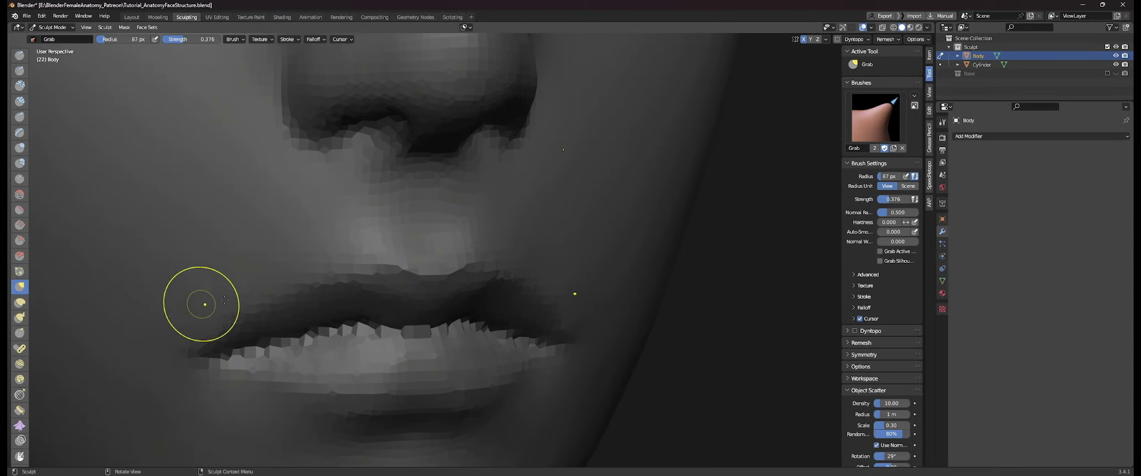
# - Reshape the lower edge of the upper lip from front and three-quarter views with the Grab brush at 87 px radius
pyautogui.scroll(-5, 309, 276)
pyautogui.keyDown('shift'); pyautogui.moveTo(410, 251); pyautogui.dragTo(456, 313, button='middle'); pyautogui.keyUp('shift')
pyautogui.moveTo(457, 313)
pyautogui.mouseDown(button='middle')
pyautogui.moveTo(421, 313)
pyautogui.moveTo(435, 314)
pyautogui.mouseUp(button='middle')
pyautogui.keyDown('shift'); pyautogui.moveTo(435, 314); pyautogui.dragTo(386, 270, button='middle'); pyautogui.keyUp('shift')
pyautogui.scroll(3, 497, 296)
pyautogui.keyDown('shift'); pyautogui.moveTo(532, 318); pyautogui.dragTo(495, 322, button='middle'); pyautogui.keyUp('shift')
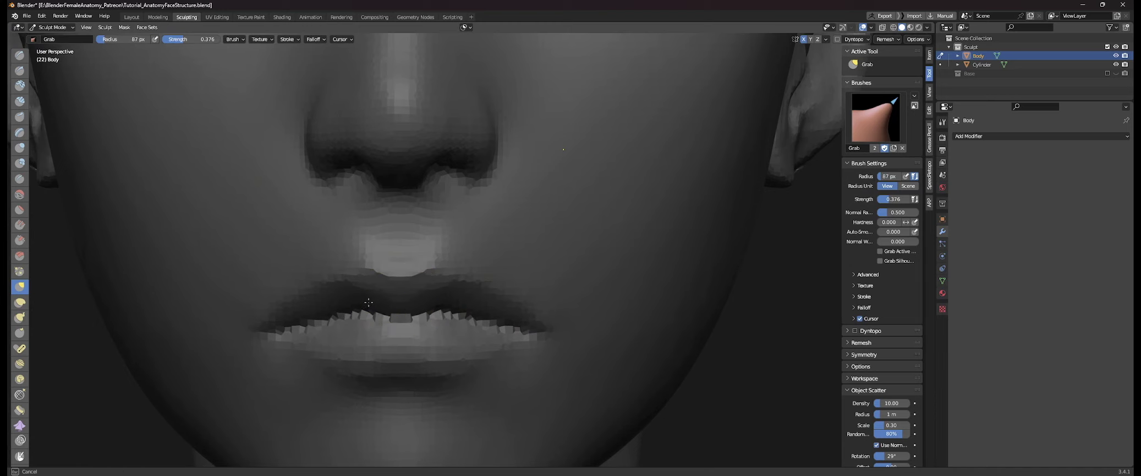
pyautogui.moveTo(368, 301); pyautogui.dragTo(369, 302)
pyautogui.moveTo(361, 300); pyautogui.dragTo(403, 308, button='middle')
pyautogui.keyDown('shift'); pyautogui.moveTo(403, 308); pyautogui.dragTo(339, 311, button='middle'); pyautogui.keyUp('shift')
pyautogui.moveTo(338, 311); pyautogui.dragTo(333, 301)
pyautogui.keyDown('shift'); pyautogui.moveTo(298, 300); pyautogui.dragTo(372, 297, button='middle'); pyautogui.keyUp('shift')
pyautogui.moveTo(354, 302); pyautogui.dragTo(353, 298)
# - Adjust the lower lip near the mouth corner and the skin just below it with the Grab brush at 67 px radius
pyautogui.press('f')
pyautogui.click(282, 330)
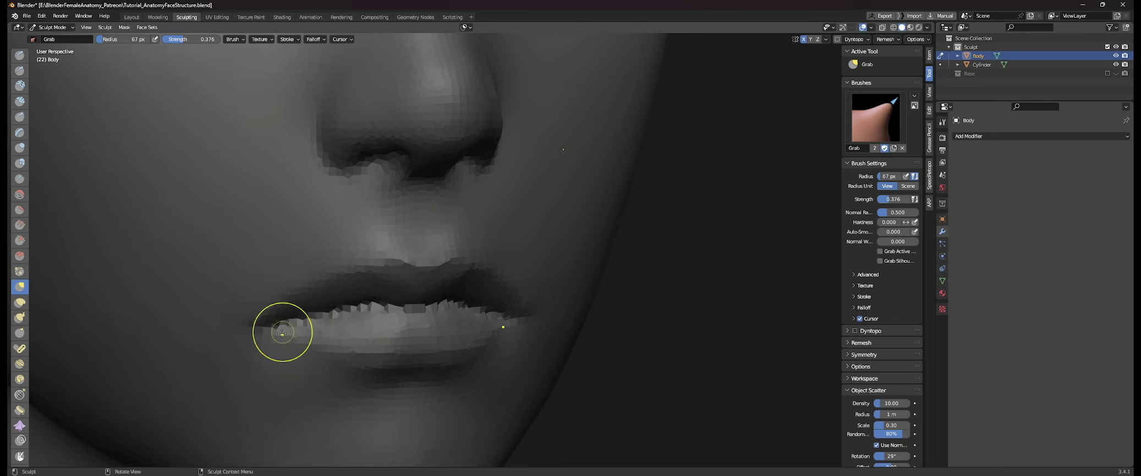
pyautogui.moveTo(273, 343); pyautogui.dragTo(270, 342)
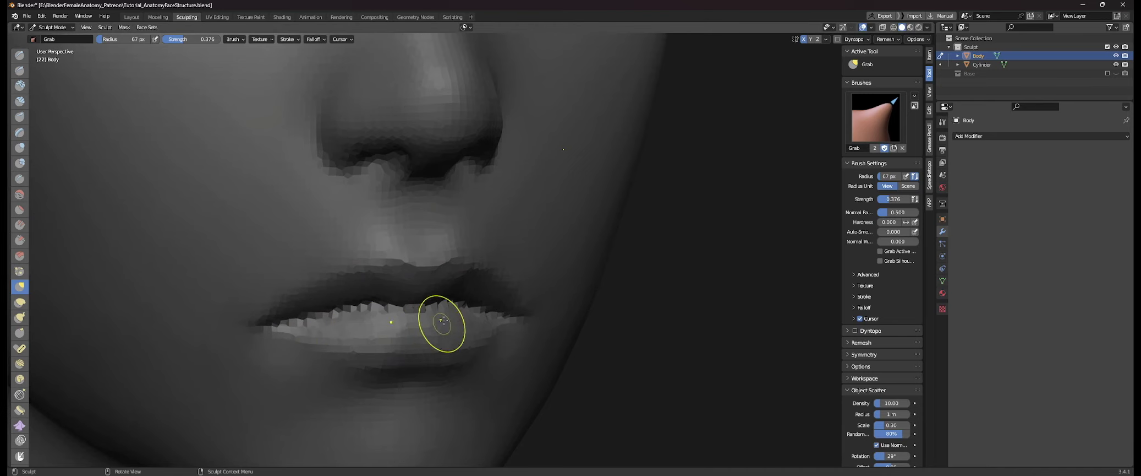
pyautogui.scroll(-6, 443, 320)
pyautogui.moveTo(571, 300); pyautogui.dragTo(523, 314, button='middle')
pyautogui.scroll(3, 531, 319)
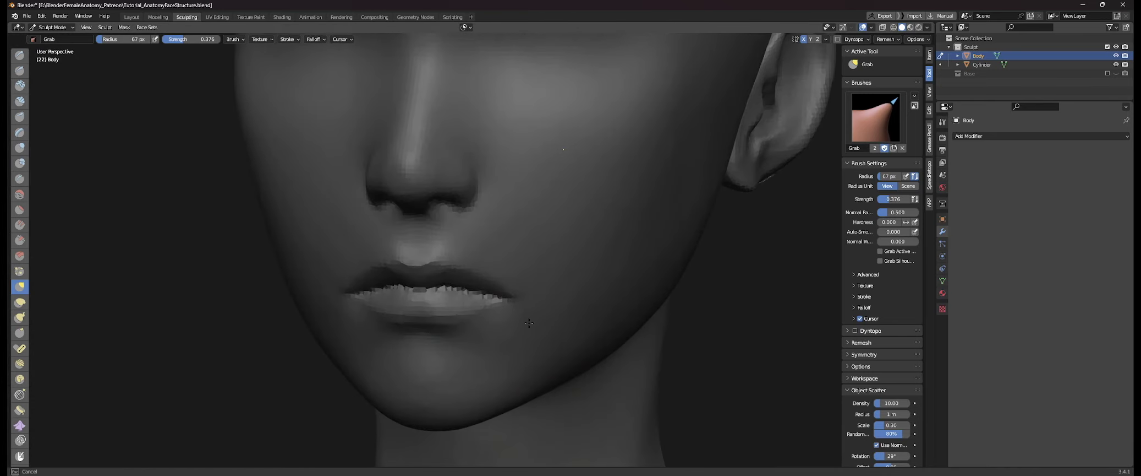
pyautogui.moveTo(529, 323); pyautogui.dragTo(526, 317)
# - Pull the side of the upper lip toward the mouth corner with the Grab brush at 117 px radius
pyautogui.moveTo(527, 316); pyautogui.dragTo(434, 292, button='middle')
pyautogui.moveTo(435, 293)
pyautogui.keyDown('shift'); pyautogui.mouseDown(button='middle')
pyautogui.moveTo(527, 295)
pyautogui.moveTo(525, 342)
pyautogui.mouseUp(button='middle'); pyautogui.keyUp('shift')
pyautogui.scroll(3, 575, 336)
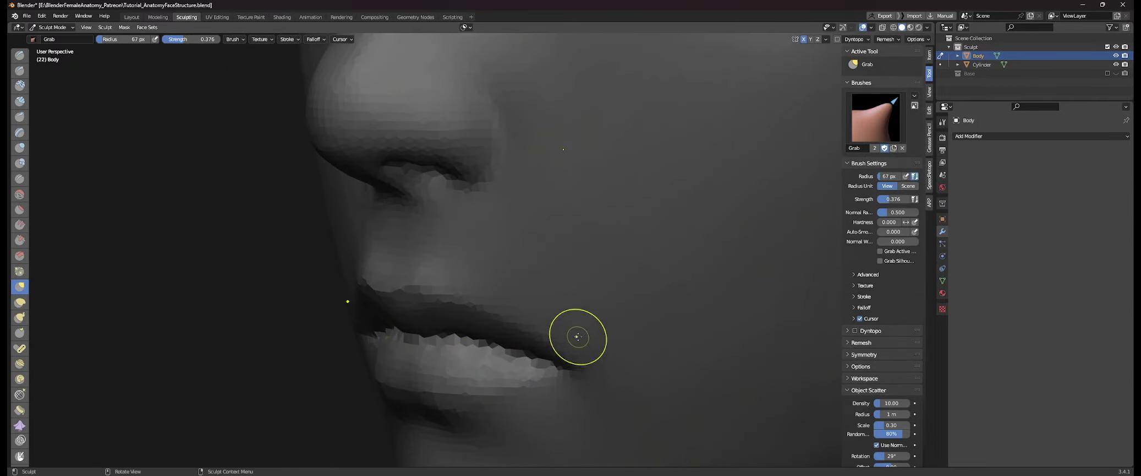
pyautogui.moveTo(355, 333)
pyautogui.mouseDown(button='middle')
pyautogui.moveTo(415, 341)
pyautogui.moveTo(500, 292)
pyautogui.mouseUp(button='middle')
pyautogui.press('f')
pyautogui.click(525, 294)
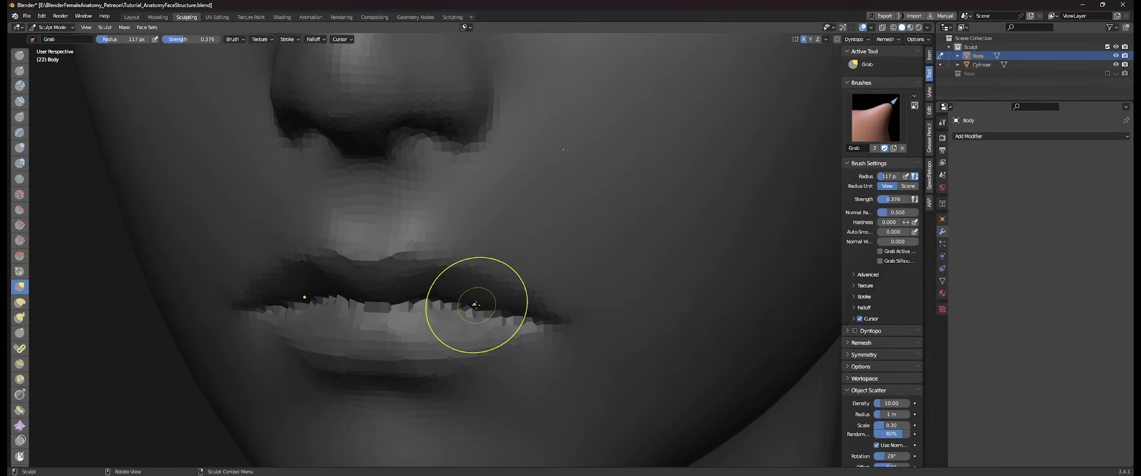
pyautogui.moveTo(477, 305); pyautogui.dragTo(511, 314)
# - Pull the side of the upper lip forward in near-profile view with the Grab brush at 151 px radius
pyautogui.press('f')
pyautogui.click(531, 309)
pyautogui.scroll(-6, 655, 291)
pyautogui.moveTo(487, 247); pyautogui.dragTo(549, 267, button='middle')
pyautogui.moveTo(330, 271); pyautogui.dragTo(438, 270, button='middle')
pyautogui.scroll(2, 498, 270)
pyautogui.press('f')
pyautogui.click(464, 268)
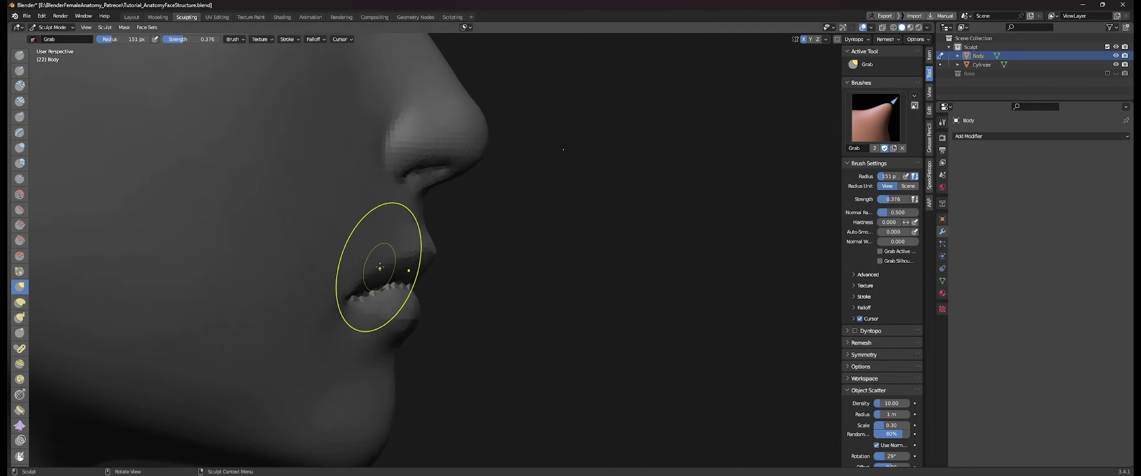
pyautogui.moveTo(379, 266); pyautogui.dragTo(383, 263)
pyautogui.moveTo(383, 264); pyautogui.dragTo(391, 266)
# - Refine the upper lip's front contour in near-profile view with the Grab brush at 100 px radius
pyautogui.moveTo(390, 266); pyautogui.dragTo(416, 266, button='middle')
pyautogui.press('f')
pyautogui.click(397, 264)
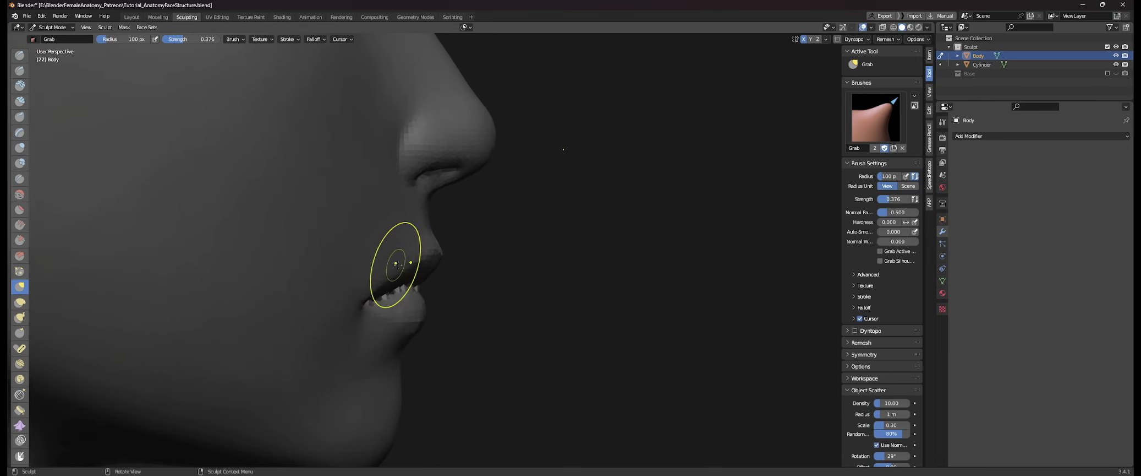
pyautogui.moveTo(404, 257); pyautogui.dragTo(406, 256)
# - Examine the lips and nose from both sides in profile and three-quarter views
pyautogui.moveTo(432, 273)
pyautogui.mouseDown(button='middle')
pyautogui.moveTo(461, 278)
pyautogui.moveTo(489, 255)
pyautogui.moveTo(514, 261)
pyautogui.mouseUp(button='middle')
pyautogui.scroll(-3, 463, 277)
pyautogui.scroll(4, 527, 270)
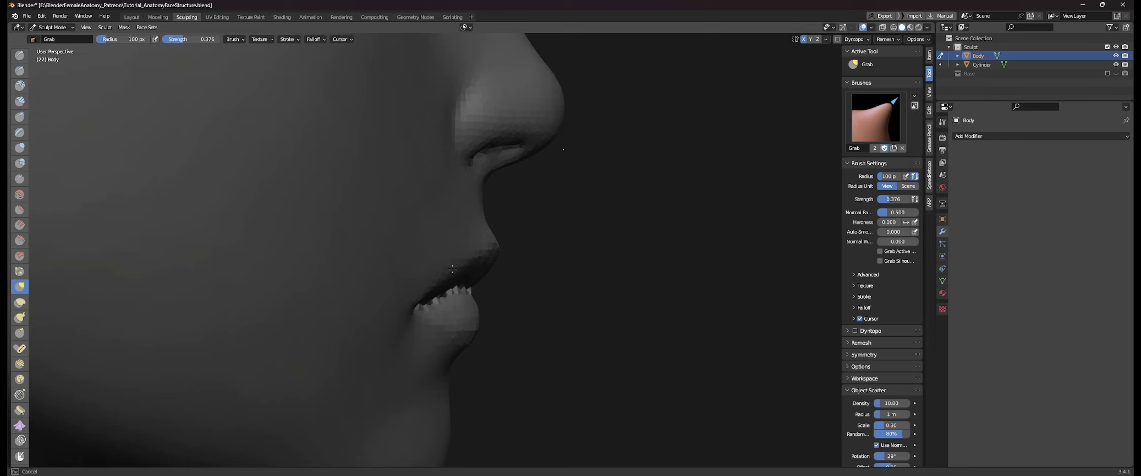
pyautogui.moveTo(443, 297); pyautogui.dragTo(306, 304, button='middle')
pyautogui.press('f')
pyautogui.click(256, 302)
pyautogui.moveTo(352, 270)
pyautogui.mouseDown(button='middle')
pyautogui.moveTo(299, 282)
pyautogui.moveTo(532, 333)
pyautogui.moveTo(532, 247)
pyautogui.moveTo(527, 301)
pyautogui.moveTo(558, 286)
pyautogui.mouseUp(button='middle')
pyautogui.scroll(-4, 527, 308)
pyautogui.scroll(1, 527, 301)
pyautogui.press('f')
pyautogui.click(556, 295)
pyautogui.press('f')
pyautogui.click(468, 228)
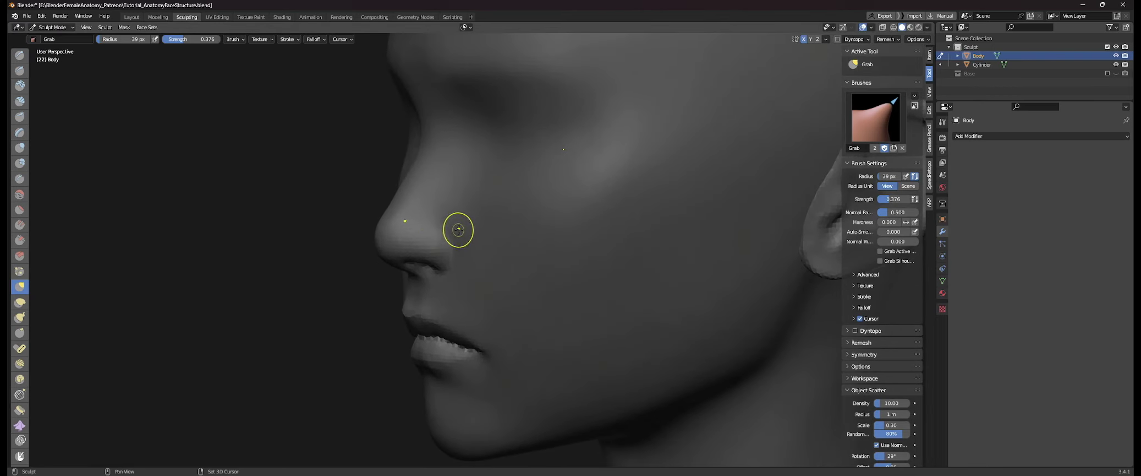
pyautogui.moveTo(464, 254); pyautogui.dragTo(428, 228, button='middle')
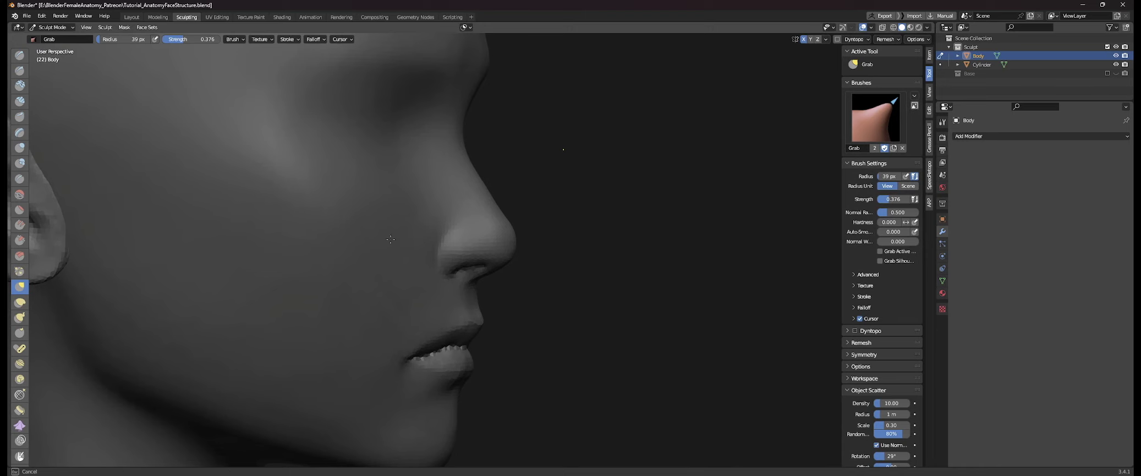
# - Move the side of the nose above the nostril wing in front view with the Grab brush at 117 px radius
pyautogui.scroll(-5, 536, 250)
pyautogui.moveTo(633, 252)
pyautogui.mouseDown(button='middle')
pyautogui.moveTo(544, 269)
pyautogui.moveTo(607, 282)
pyautogui.mouseUp(button='middle')
pyautogui.press('f')
pyautogui.click(585, 260)
pyautogui.scroll(2, 586, 285)
pyautogui.scroll(2, 565, 272)
pyautogui.press('f')
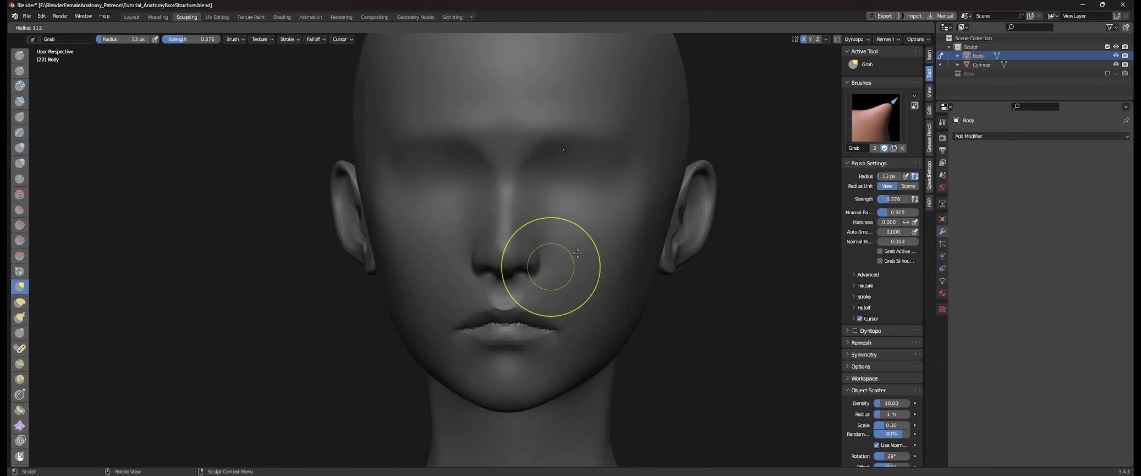
pyautogui.click(577, 253)
pyautogui.moveTo(551, 245); pyautogui.dragTo(548, 254)
# - Examine the nose tip and nostril wings up close from front and three-quarter views
pyautogui.keyDown('ctrl'); pyautogui.moveTo(545, 246); pyautogui.dragTo(581, 246, button='middle'); pyautogui.keyUp('ctrl')
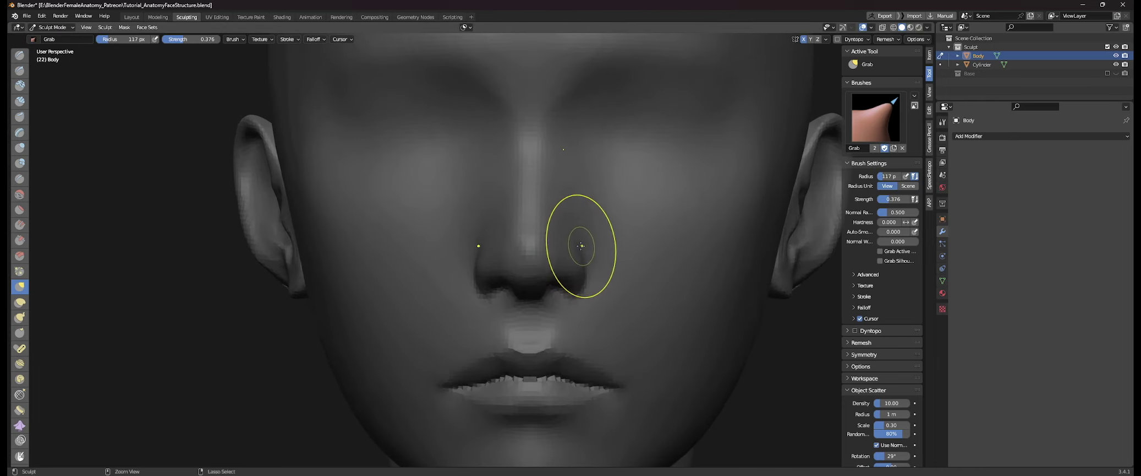
pyautogui.press('f')
pyautogui.click(582, 225)
pyautogui.moveTo(585, 214)
pyautogui.mouseDown(button='middle')
pyautogui.moveTo(621, 205)
pyautogui.moveTo(613, 218)
pyautogui.mouseUp(button='middle')
pyautogui.press('f')
pyautogui.click(599, 219)
pyautogui.moveTo(554, 251); pyautogui.dragTo(515, 245, button='middle')
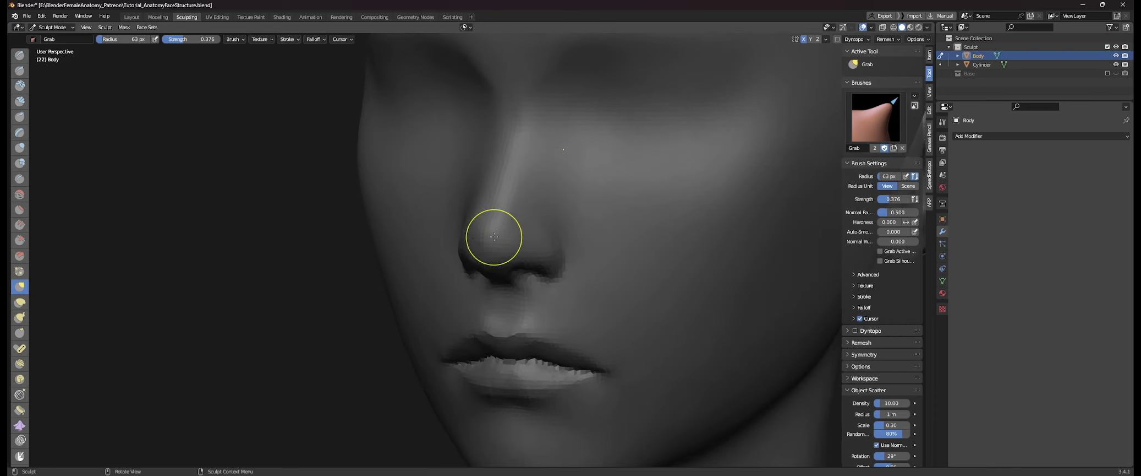
pyautogui.press('f')
pyautogui.click(508, 239)
pyautogui.moveTo(527, 277); pyautogui.dragTo(516, 247, button='middle')
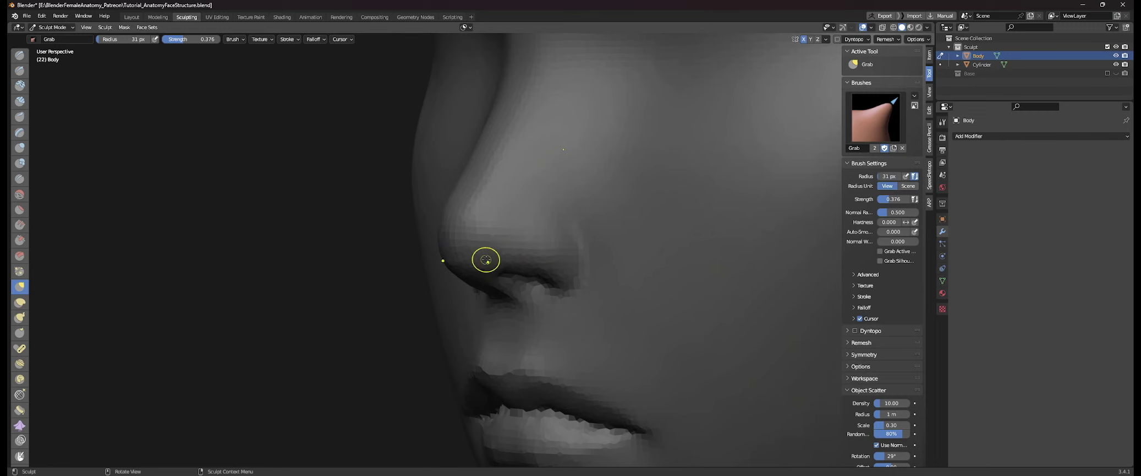
pyautogui.press('f')
pyautogui.click(511, 256)
# - Shape the nose tip and its underside in near-profile view with small Grab brush strokes
pyautogui.moveTo(472, 218); pyautogui.dragTo(432, 220, button='middle')
pyautogui.press('f')
pyautogui.click(449, 220)
pyautogui.moveTo(420, 224); pyautogui.dragTo(412, 226)
pyautogui.moveTo(412, 226); pyautogui.dragTo(412, 224)
pyautogui.moveTo(411, 224)
pyautogui.mouseDown(button='middle')
pyautogui.moveTo(395, 233)
pyautogui.moveTo(398, 215)
pyautogui.mouseUp(button='middle')
pyautogui.moveTo(405, 260); pyautogui.dragTo(408, 259)
pyautogui.moveTo(431, 282); pyautogui.dragTo(431, 286)
# - Lift the underside of the nose between tip and nostril with the Grab brush at 76 px radius
pyautogui.moveTo(432, 287); pyautogui.dragTo(436, 282, button='middle')
pyautogui.press('f')
pyautogui.click(468, 280)
pyautogui.moveTo(456, 282); pyautogui.dragTo(460, 276)
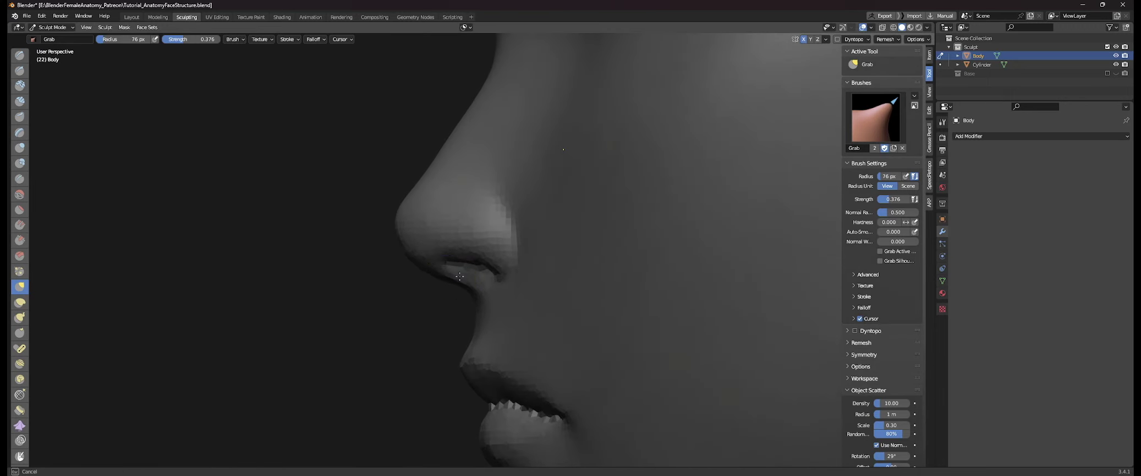
pyautogui.moveTo(472, 272); pyautogui.dragTo(475, 275, button='middle')
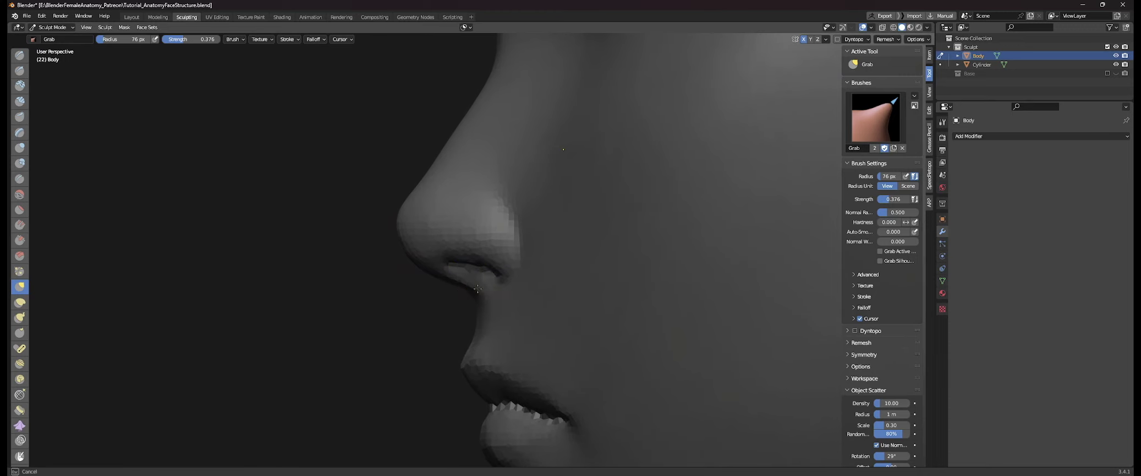
# - Adjust the nose bridge just above the tip in profile view with an enlarged Grab brush
pyautogui.moveTo(505, 321)
pyautogui.mouseDown(button='middle')
pyautogui.moveTo(573, 305)
pyautogui.moveTo(528, 317)
pyautogui.mouseUp(button='middle')
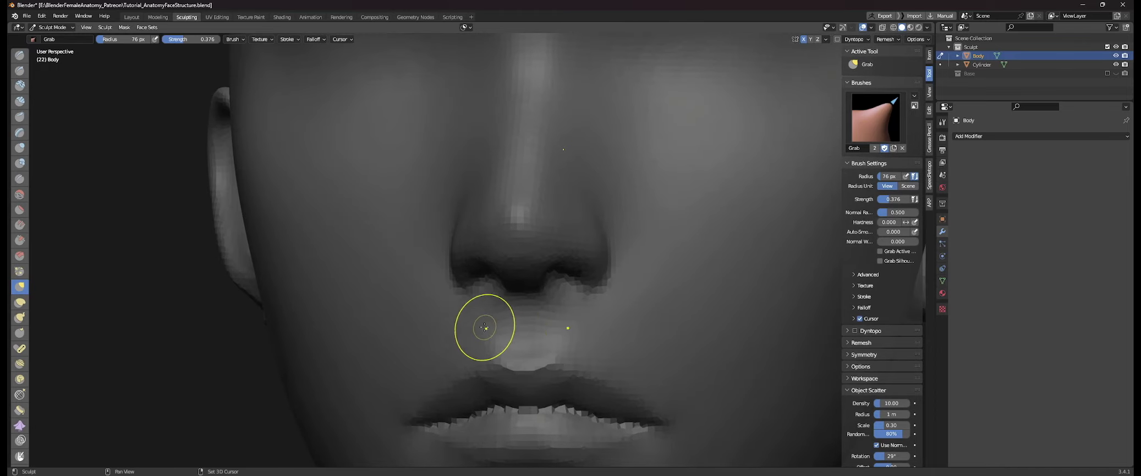
pyautogui.moveTo(469, 342); pyautogui.dragTo(506, 324, button='middle')
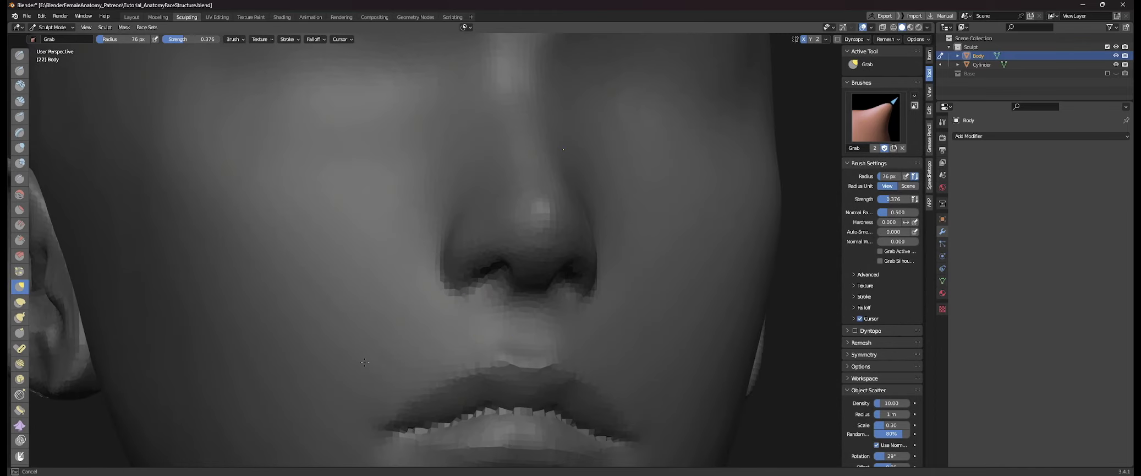
pyautogui.scroll(-4, 357, 333)
pyautogui.moveTo(349, 308)
pyautogui.mouseDown(button='middle')
pyautogui.moveTo(500, 324)
pyautogui.moveTo(540, 295)
pyautogui.moveTo(522, 296)
pyautogui.mouseUp(button='middle')
pyautogui.press('f')
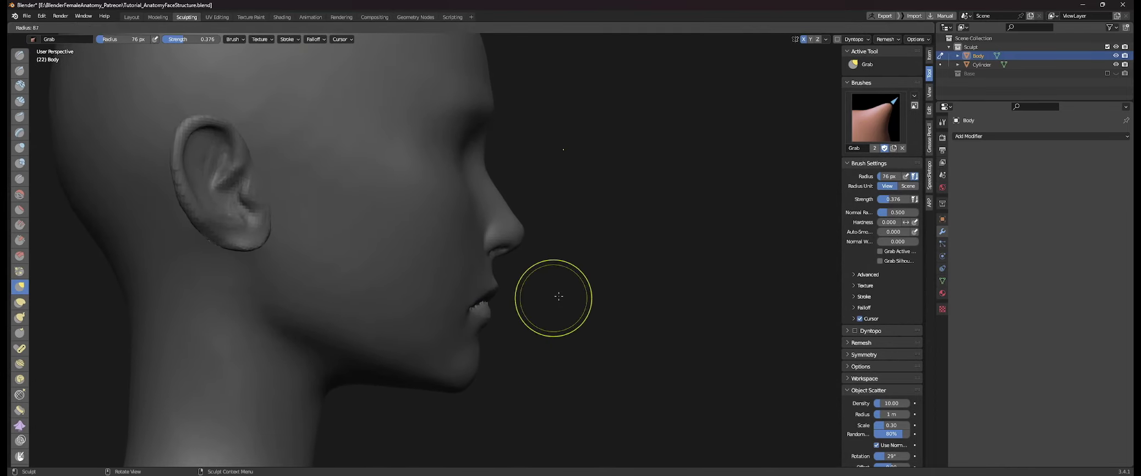
pyautogui.click(595, 298)
pyautogui.keyDown('shift'); pyautogui.moveTo(564, 235); pyautogui.dragTo(555, 263, button='middle'); pyautogui.keyUp('shift')
pyautogui.scroll(3, 529, 264)
pyautogui.keyDown('ctrl'); pyautogui.moveTo(503, 283); pyautogui.dragTo(501, 249, button='middle'); pyautogui.keyUp('ctrl')
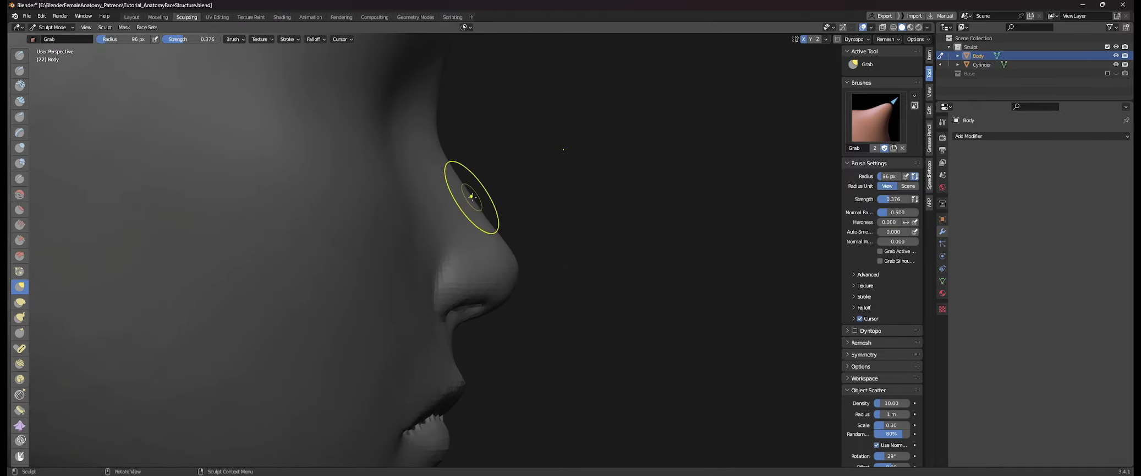
pyautogui.moveTo(482, 206); pyautogui.dragTo(481, 206)
# - Raise the underside of the nose tip in near-profile view with the Grab brush at 110 px radius
pyautogui.scroll(-4, 671, 267)
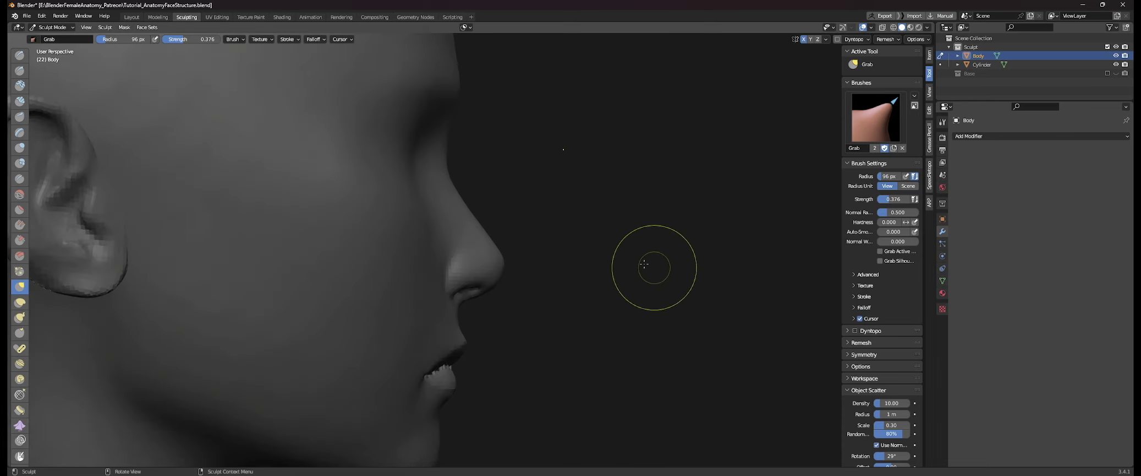
pyautogui.moveTo(603, 247); pyautogui.dragTo(512, 255, button='middle')
pyautogui.moveTo(575, 243)
pyautogui.mouseDown(button='middle')
pyautogui.moveTo(500, 240)
pyautogui.moveTo(479, 253)
pyautogui.mouseUp(button='middle')
pyautogui.scroll(8, 523, 234)
pyautogui.press('f')
pyautogui.click(497, 256)
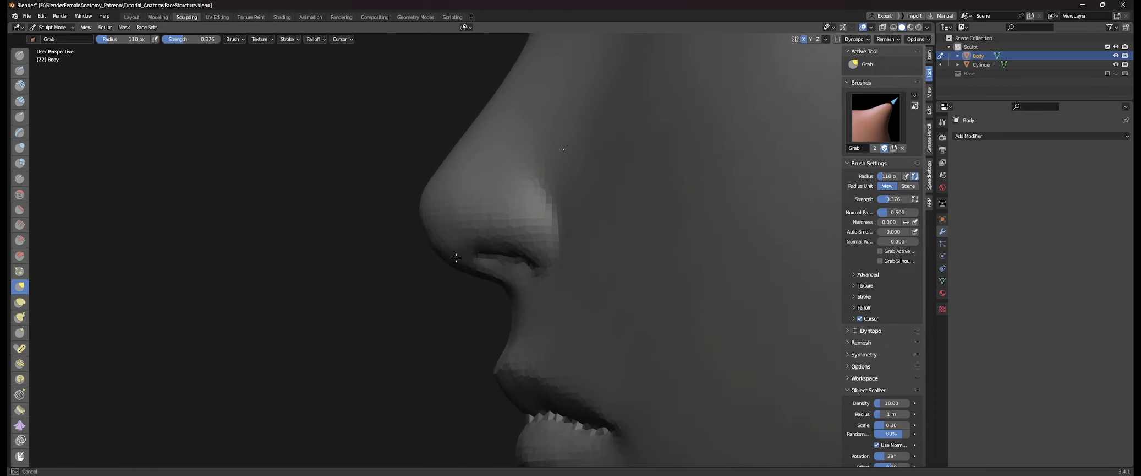
pyautogui.moveTo(456, 258); pyautogui.dragTo(456, 253)
# - Nudge the front of the nose tip upward with the Grab brush at 92 px radius
pyautogui.moveTo(459, 230); pyautogui.dragTo(444, 235, button='middle')
pyautogui.press('f')
pyautogui.click(439, 226)
pyautogui.moveTo(432, 225); pyautogui.dragTo(432, 223)
pyautogui.moveTo(432, 224); pyautogui.dragTo(425, 221, button='middle')
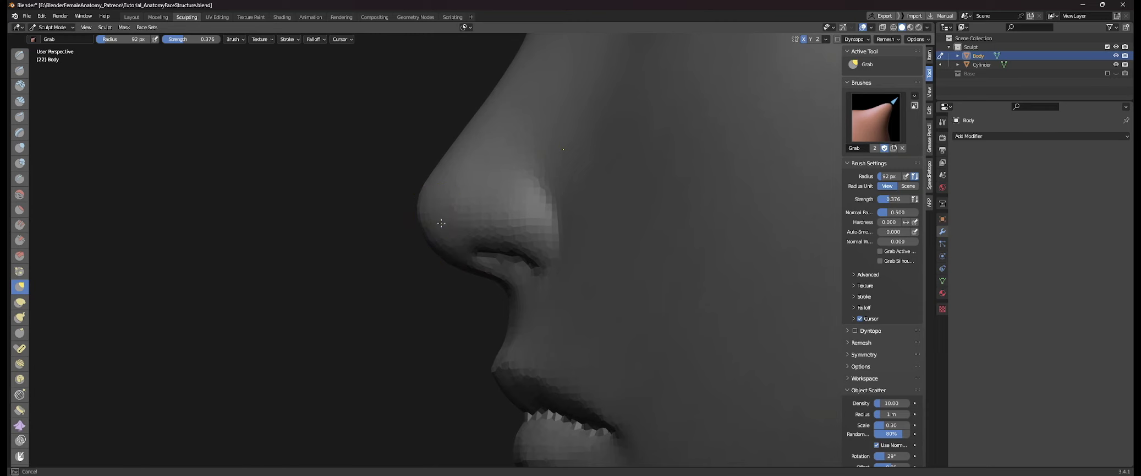
# - Reshape the lower nose bridge in profile and the nostril wing from above with the 92 px Grab brush
pyautogui.moveTo(408, 218); pyautogui.dragTo(581, 230, button='middle')
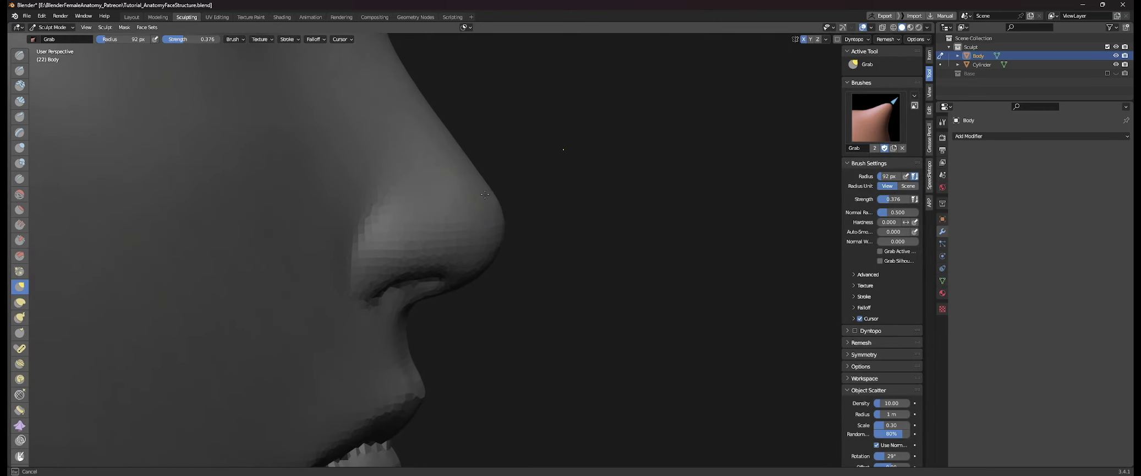
pyautogui.moveTo(481, 166); pyautogui.dragTo(472, 169)
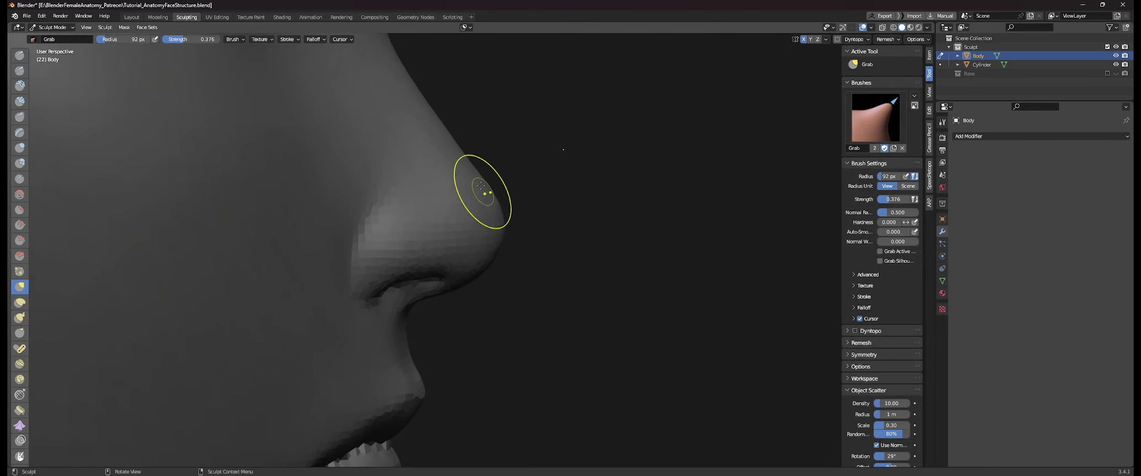
pyautogui.moveTo(479, 190); pyautogui.dragTo(358, 152, button='middle')
pyautogui.moveTo(390, 184); pyautogui.dragTo(385, 181)
pyautogui.moveTo(376, 190); pyautogui.dragTo(318, 209, button='middle')
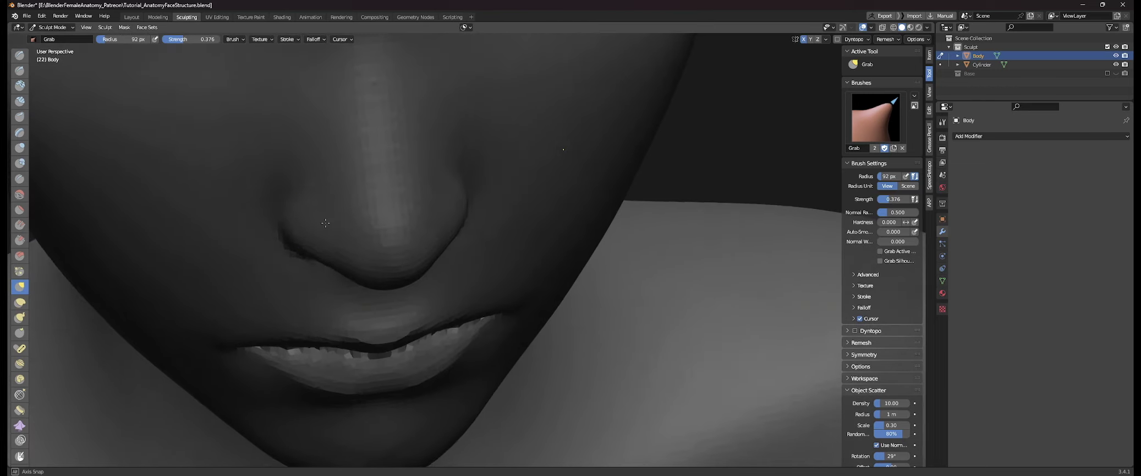
pyautogui.moveTo(318, 209); pyautogui.dragTo(311, 206)
# - Pull the base of the nostril wing up and inward from below with the Grab brush at 72 px radius
pyautogui.moveTo(310, 205); pyautogui.dragTo(316, 165, button='middle')
pyautogui.scroll(-5, 341, 170)
pyautogui.moveTo(440, 212); pyautogui.dragTo(492, 205, button='middle')
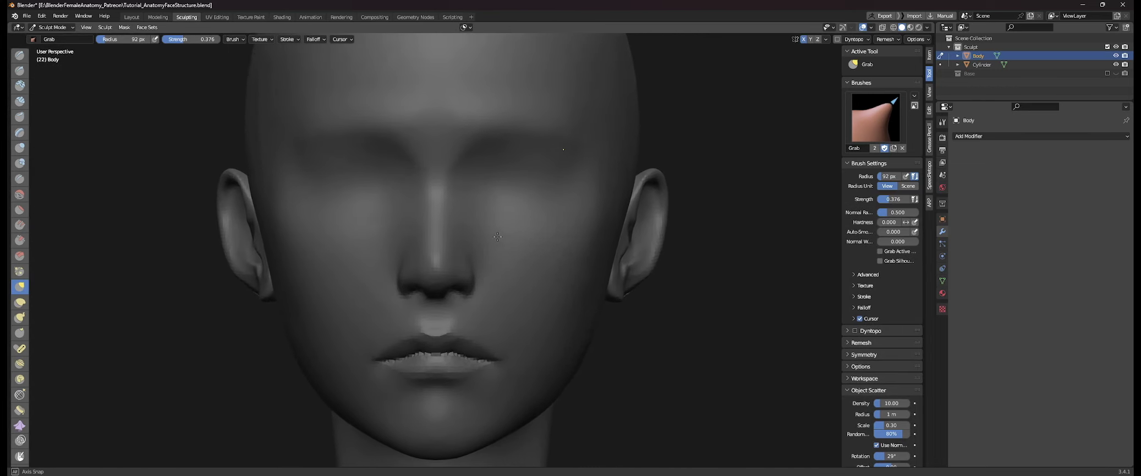
pyautogui.scroll(1, 496, 206)
pyautogui.press('f')
pyautogui.click(505, 209)
pyautogui.keyDown('shift'); pyautogui.moveTo(512, 278); pyautogui.dragTo(515, 261, button='middle'); pyautogui.keyUp('shift')
pyautogui.scroll(1, 514, 263)
pyautogui.press('f')
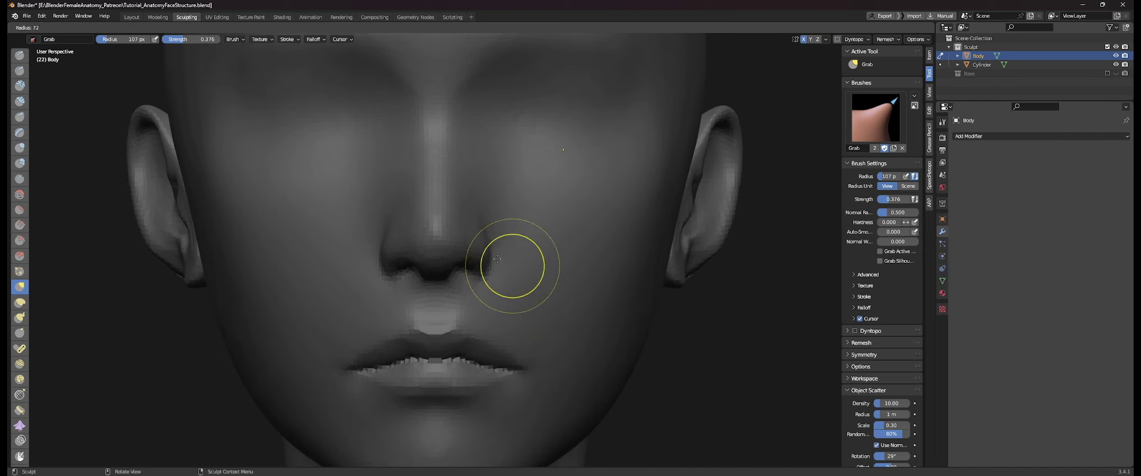
pyautogui.click(497, 264)
pyautogui.moveTo(484, 301)
pyautogui.mouseDown(button='middle')
pyautogui.moveTo(482, 275)
pyautogui.moveTo(505, 277)
pyautogui.mouseUp(button='middle')
pyautogui.scroll(3, 507, 278)
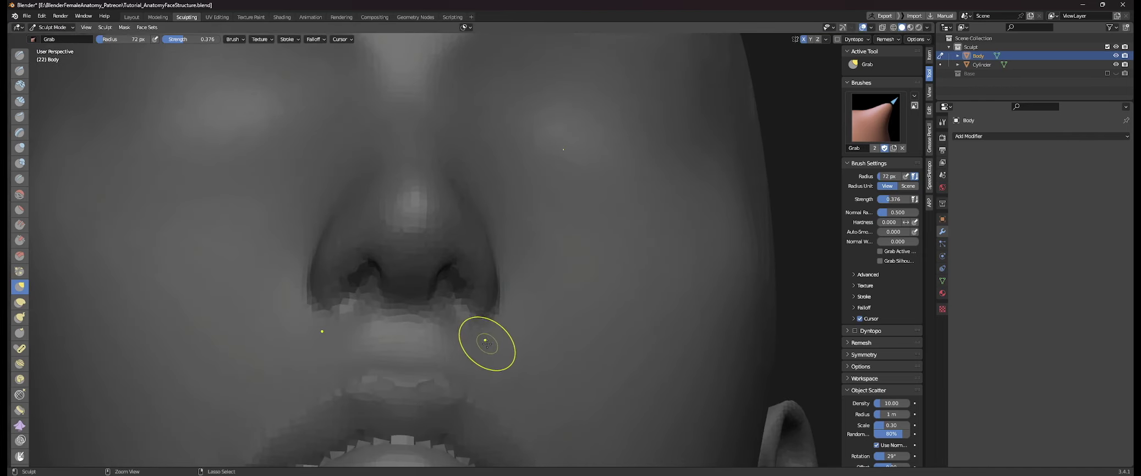
pyautogui.moveTo(472, 330); pyautogui.dragTo(463, 314)
# - Raise the lower rim of the nostril with the Grab brush at 43 px radius
pyautogui.moveTo(458, 314); pyautogui.dragTo(462, 332, button='middle')
pyautogui.press('f')
pyautogui.click(451, 329)
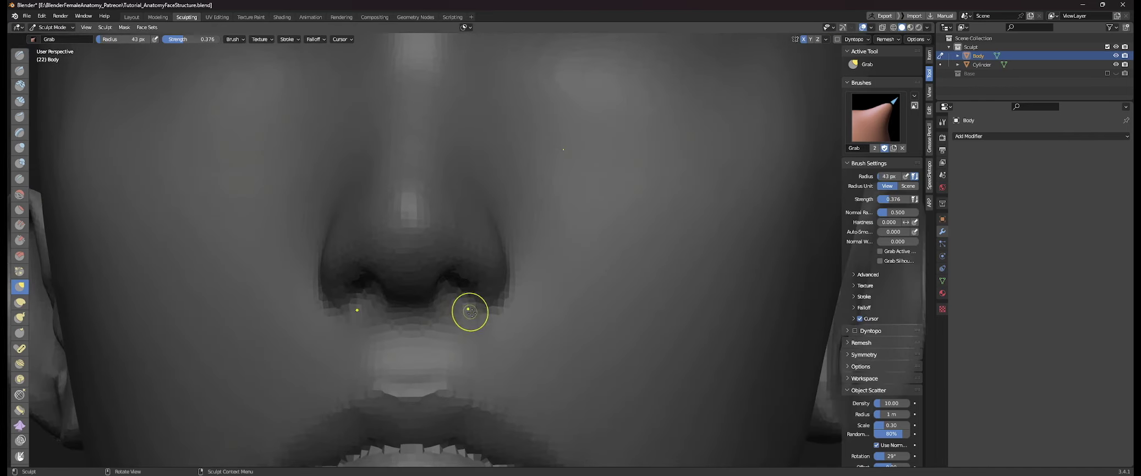
pyautogui.moveTo(469, 313); pyautogui.dragTo(469, 307)
pyautogui.moveTo(472, 308)
pyautogui.mouseDown(button='middle')
pyautogui.moveTo(503, 296)
pyautogui.moveTo(475, 304)
pyautogui.mouseUp(button='middle')
pyautogui.moveTo(476, 304); pyautogui.dragTo(478, 300)
# - Adjust the lower face beside the mouth and chin with the Grab brush at 43 px radius
pyautogui.scroll(-3, 572, 296)
pyautogui.scroll(-1, 566, 286)
pyautogui.moveTo(537, 273)
pyautogui.keyDown('shift'); pyautogui.mouseDown(button='middle')
pyautogui.moveTo(550, 250)
pyautogui.moveTo(580, 259)
pyautogui.mouseUp(button='middle'); pyautogui.keyUp('shift')
pyautogui.moveTo(590, 312)
pyautogui.mouseDown(button='middle')
pyautogui.moveTo(581, 294)
pyautogui.moveTo(567, 303)
pyautogui.mouseUp(button='middle')
pyautogui.moveTo(530, 329)
pyautogui.mouseDown()
pyautogui.moveTo(517, 329)
pyautogui.moveTo(533, 329)
pyautogui.mouseUp()
pyautogui.moveTo(541, 325)
pyautogui.keyDown('shift'); pyautogui.mouseDown(button='middle')
pyautogui.moveTo(574, 303)
pyautogui.moveTo(614, 308)
pyautogui.mouseUp(button='middle'); pyautogui.keyUp('shift')
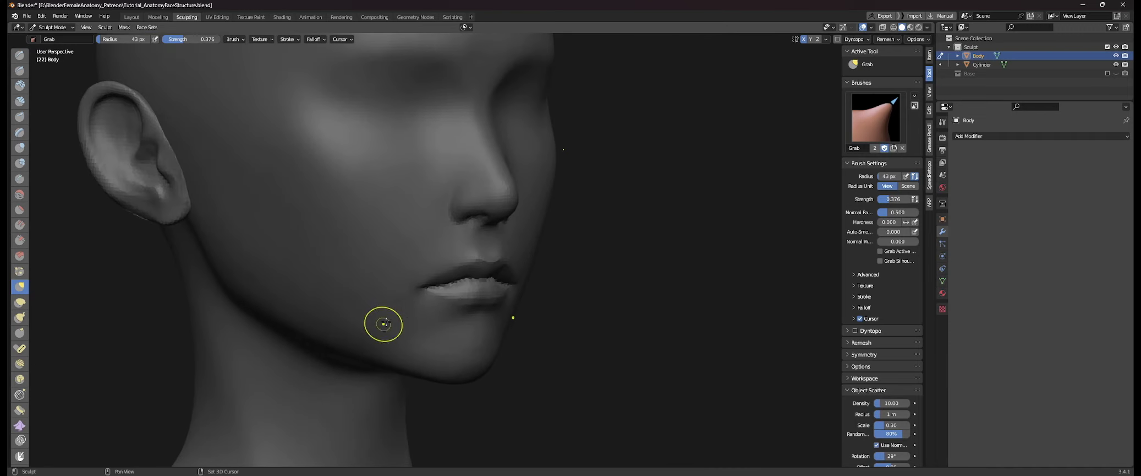
pyautogui.moveTo(384, 324); pyautogui.dragTo(378, 326)
# - Shape the skin above the upper lip and the philtrum edge toward profile with the Grab brush at 59 px radius
pyautogui.moveTo(561, 328); pyautogui.dragTo(507, 328, button='middle')
pyautogui.scroll(3, 537, 339)
pyautogui.press('f')
pyautogui.click(576, 319)
pyautogui.moveTo(513, 291); pyautogui.dragTo(520, 296, button='middle')
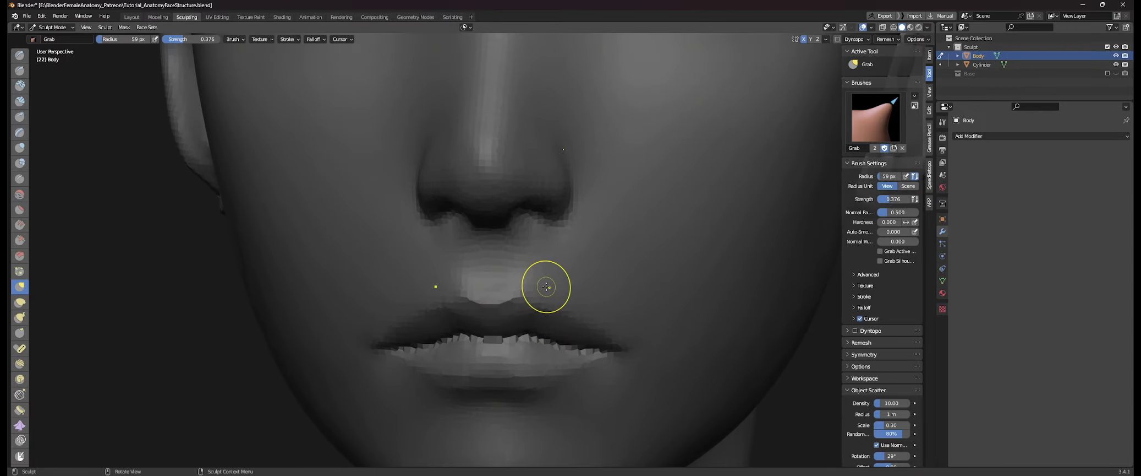
pyautogui.moveTo(530, 264); pyautogui.dragTo(436, 283, button='middle')
pyautogui.moveTo(432, 284); pyautogui.dragTo(424, 289)
pyautogui.moveTo(423, 289); pyautogui.dragTo(406, 283, button='middle')
pyautogui.moveTo(420, 271); pyautogui.dragTo(416, 265)
pyautogui.moveTo(406, 259); pyautogui.dragTo(378, 269, button='middle')
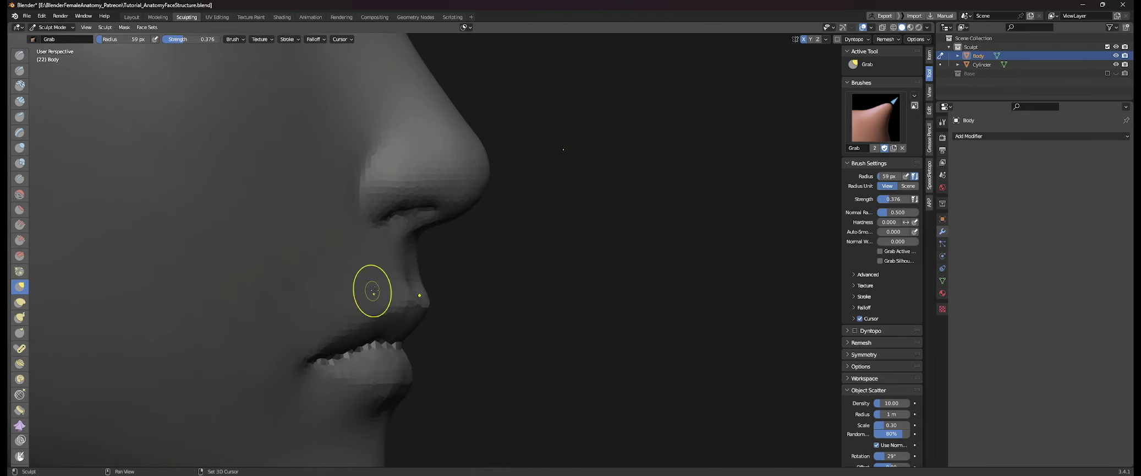
# - Adjust the lower cheek and jaw beside the mouth with the Grab brush at 65 px radius
pyautogui.scroll(-4, 551, 308)
pyautogui.moveTo(666, 252)
pyautogui.mouseDown(button='middle')
pyautogui.moveTo(600, 269)
pyautogui.moveTo(575, 296)
pyautogui.mouseUp(button='middle')
pyautogui.scroll(1, 575, 297)
pyautogui.press('f')
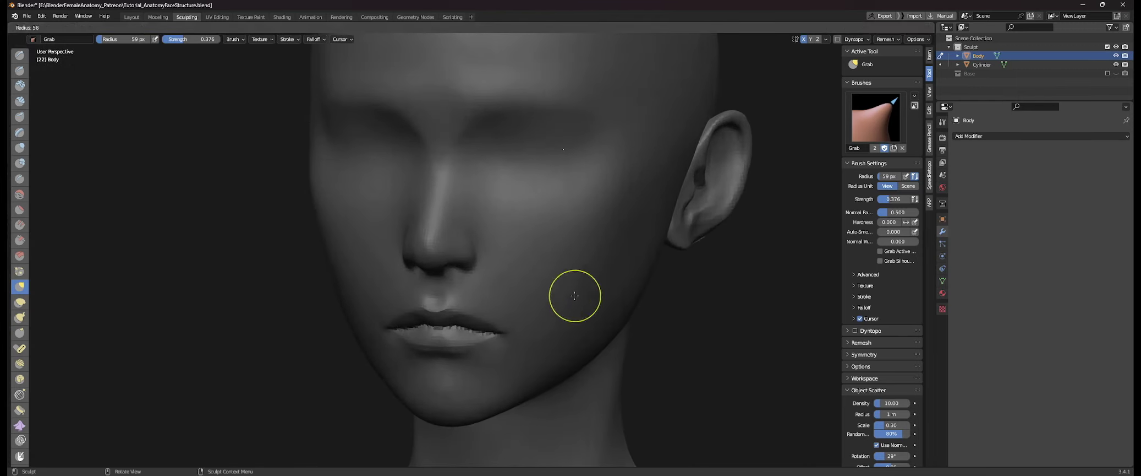
pyautogui.click(584, 296)
pyautogui.moveTo(557, 329); pyautogui.dragTo(547, 331, button='middle')
pyautogui.press('f')
pyautogui.click(566, 333)
pyautogui.moveTo(526, 355); pyautogui.dragTo(531, 354)
pyautogui.moveTo(531, 354); pyautogui.dragTo(540, 347, button='middle')
pyautogui.moveTo(557, 334); pyautogui.dragTo(556, 339)
# - Refine the jawline contour from the front with two Grab strokes at 65 px radius
pyautogui.moveTo(529, 354); pyautogui.dragTo(448, 329, button='middle')
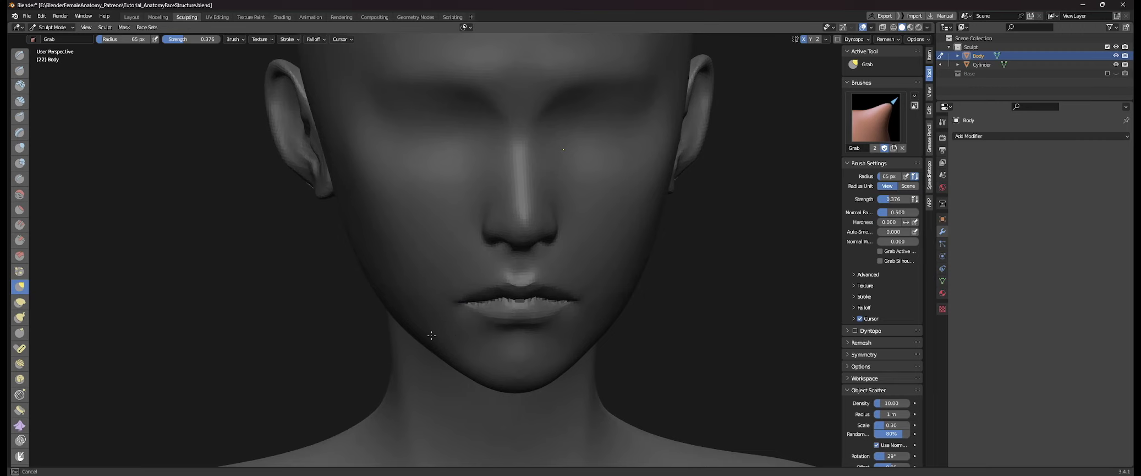
pyautogui.moveTo(432, 335); pyautogui.dragTo(429, 333)
pyautogui.moveTo(407, 313); pyautogui.dragTo(413, 319)
pyautogui.keyDown('shift'); pyautogui.moveTo(483, 339); pyautogui.dragTo(395, 331, button='middle'); pyautogui.keyUp('shift')
pyautogui.scroll(-4, 392, 328)
pyautogui.moveTo(535, 296)
pyautogui.keyDown('shift'); pyautogui.mouseDown(button='middle')
pyautogui.moveTo(552, 322)
pyautogui.moveTo(588, 298)
pyautogui.mouseUp(button='middle'); pyautogui.keyUp('shift')
pyautogui.moveTo(587, 298)
pyautogui.mouseDown(button='middle')
pyautogui.moveTo(474, 293)
pyautogui.moveTo(581, 299)
pyautogui.mouseUp(button='middle')
pyautogui.scroll(6, 606, 278)
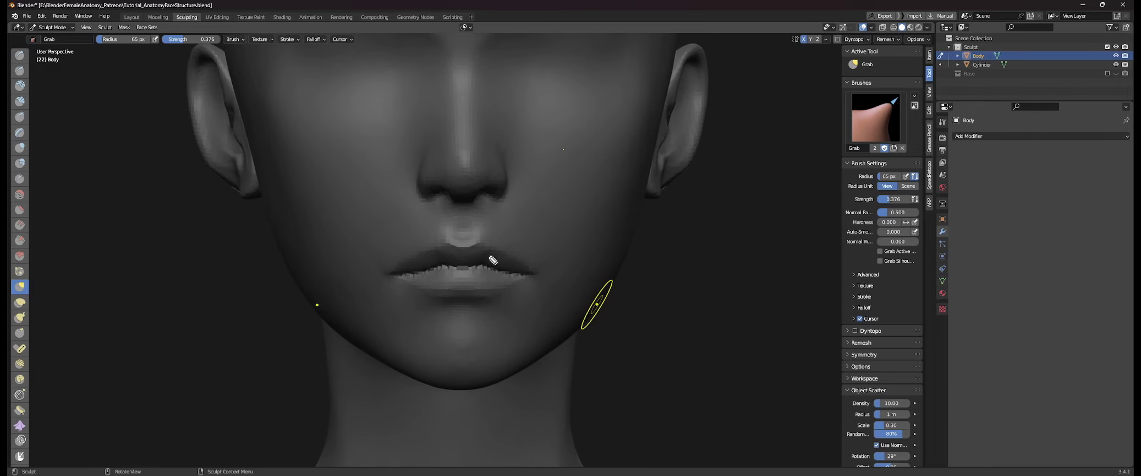
# - Annotate the front view in yellow, tracing the mouth opening and the outer contours of the upper and lower lips
pyautogui.moveTo(540, 274); pyautogui.dragTo(388, 274)
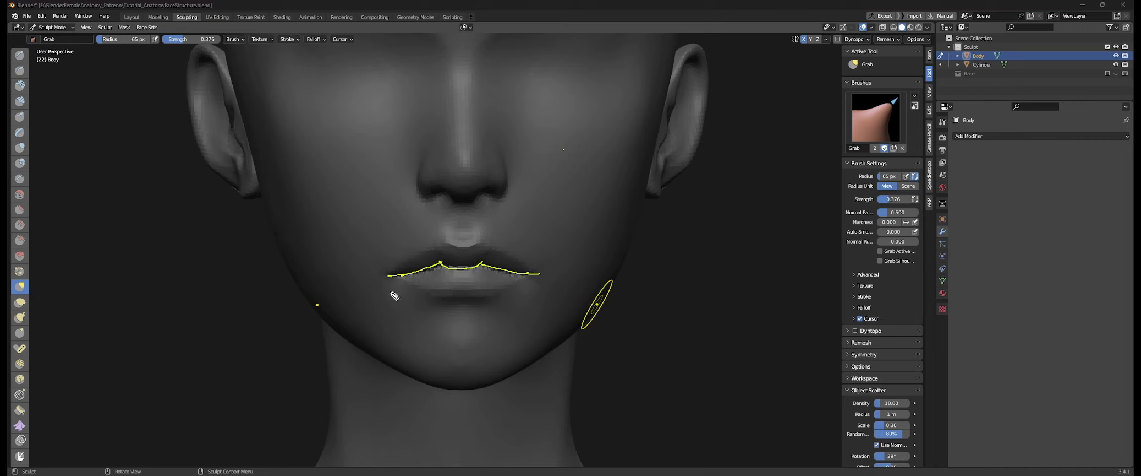
pyautogui.moveTo(476, 243)
pyautogui.mouseDown()
pyautogui.moveTo(430, 247)
pyautogui.moveTo(388, 275)
pyautogui.mouseUp()
pyautogui.moveTo(479, 244)
pyautogui.mouseDown()
pyautogui.moveTo(538, 274)
pyautogui.moveTo(461, 303)
pyautogui.moveTo(390, 274)
pyautogui.mouseUp()
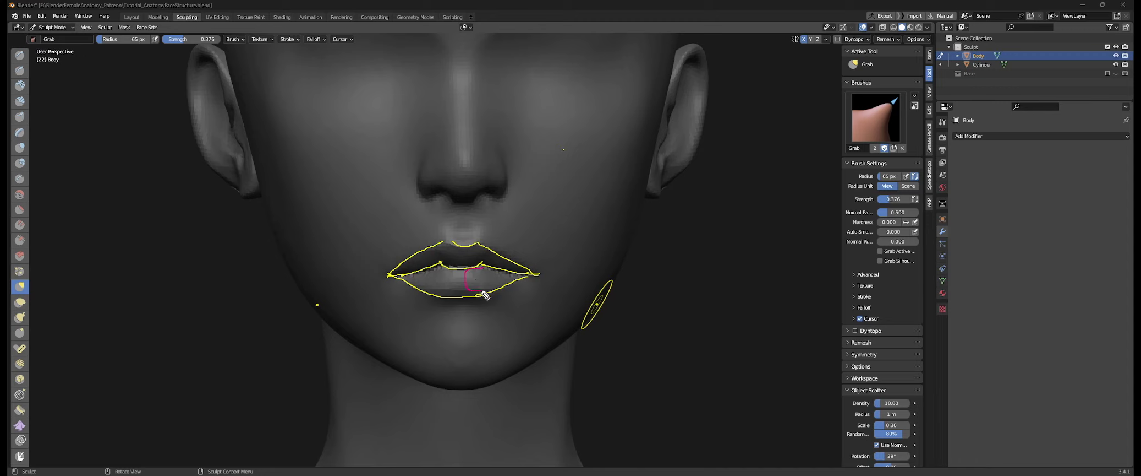
# - Mark the volumes of the lower and upper lips with pink contour lines, and clear all the annotations
pyautogui.moveTo(483, 294); pyautogui.dragTo(510, 287)
pyautogui.moveTo(410, 278); pyautogui.dragTo(449, 278)
pyautogui.moveTo(418, 276); pyautogui.dragTo(423, 289)
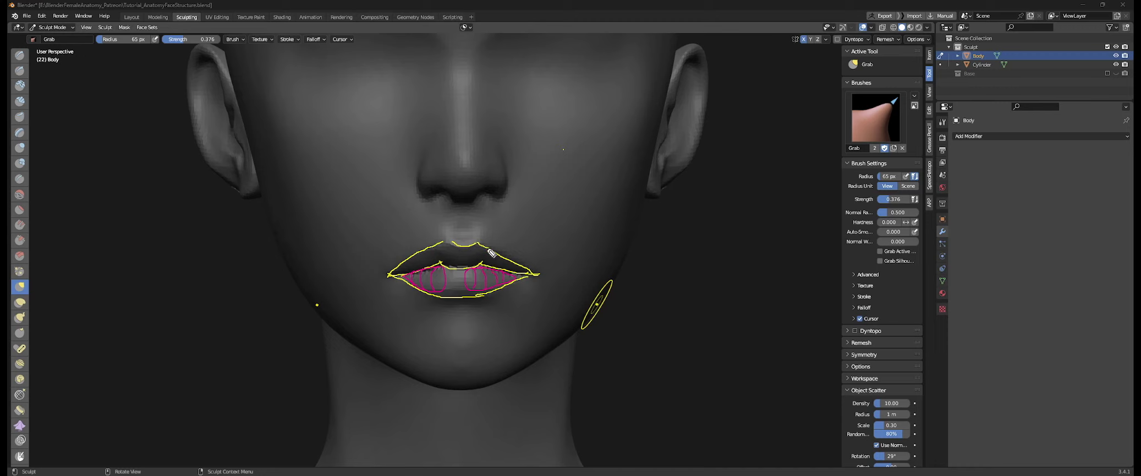
pyautogui.moveTo(488, 250)
pyautogui.mouseDown()
pyautogui.moveTo(477, 264)
pyautogui.moveTo(448, 267)
pyautogui.moveTo(487, 252)
pyautogui.moveTo(459, 267)
pyautogui.moveTo(395, 270)
pyautogui.moveTo(428, 247)
pyautogui.moveTo(433, 266)
pyautogui.moveTo(414, 271)
pyautogui.mouseUp()
pyautogui.moveTo(488, 267)
pyautogui.mouseDown()
pyautogui.moveTo(527, 273)
pyautogui.moveTo(494, 252)
pyautogui.moveTo(496, 266)
pyautogui.mouseUp()
pyautogui.moveTo(509, 261); pyautogui.dragTo(505, 270)
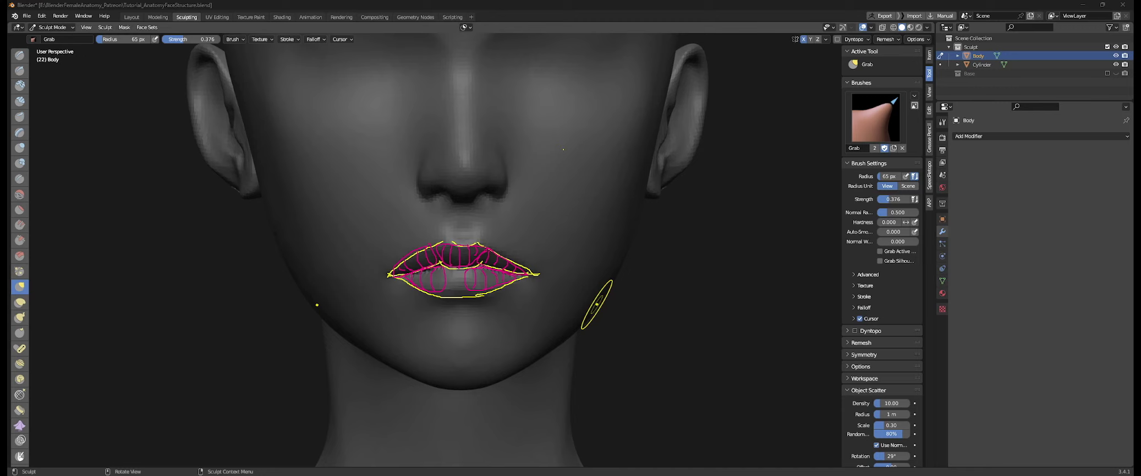
pyautogui.moveTo(581, 204)
pyautogui.mouseDown()
pyautogui.moveTo(416, 262)
pyautogui.moveTo(430, 275)
pyautogui.moveTo(563, 272)
pyautogui.moveTo(363, 276)
pyautogui.mouseUp()
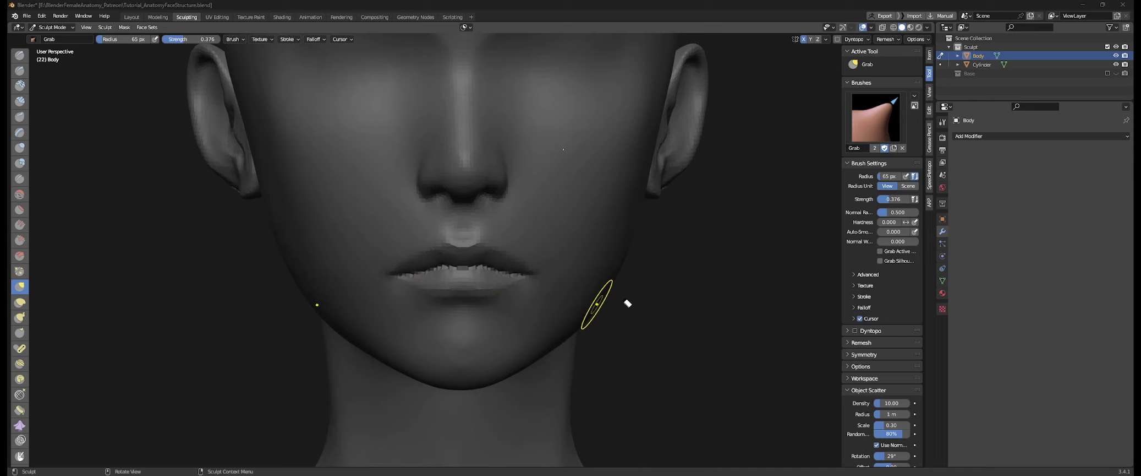
# - Annotate the side profile in yellow from the nose base to the chin, including the lip edges and mouth line
pyautogui.moveTo(405, 202); pyautogui.dragTo(650, 160, button='middle')
pyautogui.scroll(1, 576, 207)
pyautogui.scroll(2, 576, 207)
pyautogui.moveTo(576, 208)
pyautogui.mouseDown(button='middle')
pyautogui.moveTo(556, 207)
pyautogui.moveTo(583, 204)
pyautogui.mouseUp(button='middle')
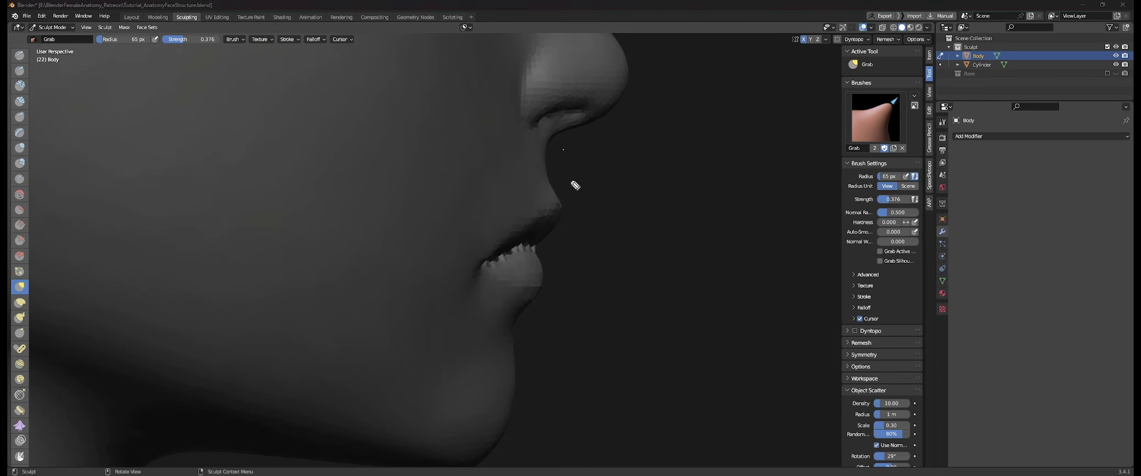
pyautogui.moveTo(547, 136)
pyautogui.mouseDown()
pyautogui.moveTo(565, 197)
pyautogui.moveTo(557, 235)
pyautogui.moveTo(540, 248)
pyautogui.moveTo(548, 282)
pyautogui.moveTo(520, 321)
pyautogui.moveTo(511, 432)
pyautogui.moveTo(492, 461)
pyautogui.mouseUp()
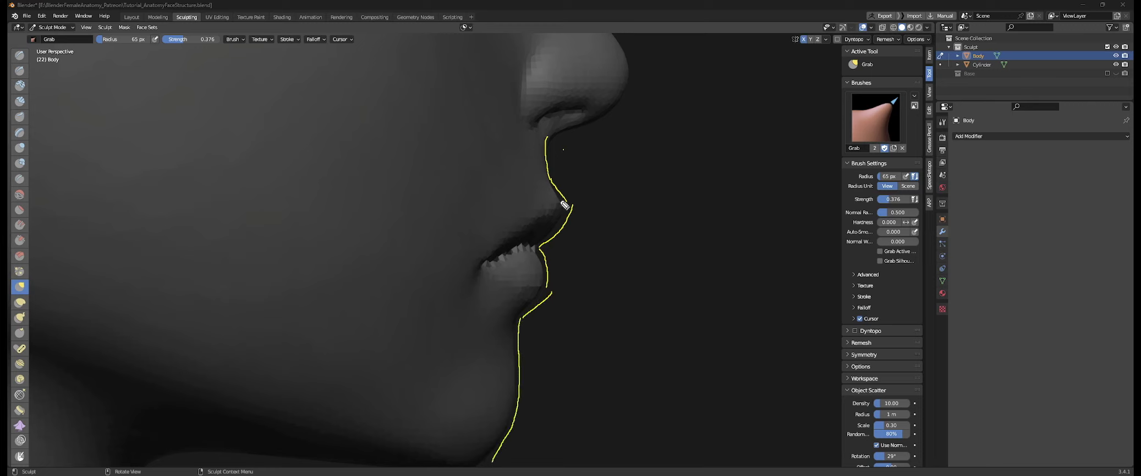
pyautogui.moveTo(567, 205)
pyautogui.mouseDown()
pyautogui.moveTo(476, 278)
pyautogui.moveTo(537, 292)
pyautogui.mouseUp()
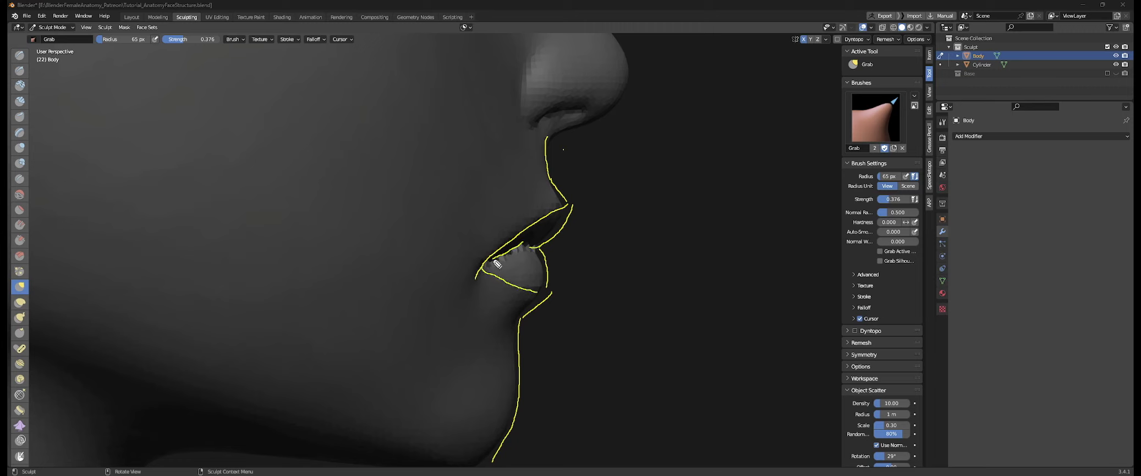
pyautogui.moveTo(531, 247); pyautogui.dragTo(496, 266)
# - Outline the overall lip mass in pink on the profile, and remove all the annotations
pyautogui.moveTo(577, 201); pyautogui.dragTo(483, 271)
pyautogui.moveTo(523, 294)
pyautogui.mouseDown()
pyautogui.moveTo(554, 300)
pyautogui.moveTo(492, 275)
pyautogui.mouseUp()
pyautogui.moveTo(578, 200); pyautogui.dragTo(555, 297)
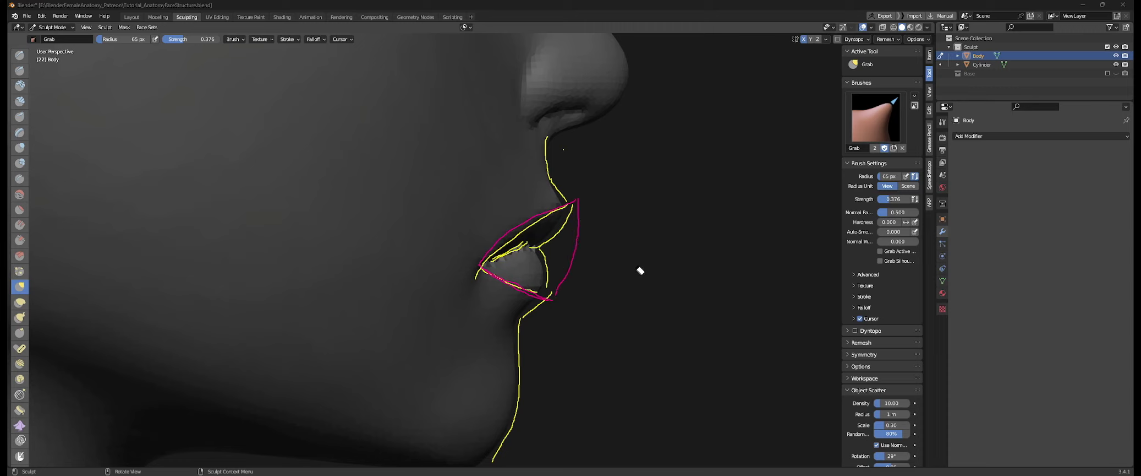
pyautogui.moveTo(641, 270)
pyautogui.mouseDown()
pyautogui.moveTo(479, 177)
pyautogui.moveTo(567, 185)
pyautogui.mouseUp()
pyautogui.hotkey('ctrl', 'z')
pyautogui.hotkey('ctrl', 'z')
pyautogui.hotkey('ctrl', 'z')
pyautogui.hotkey('ctrl', 'z')
pyautogui.hotkey('ctrl', 'z')
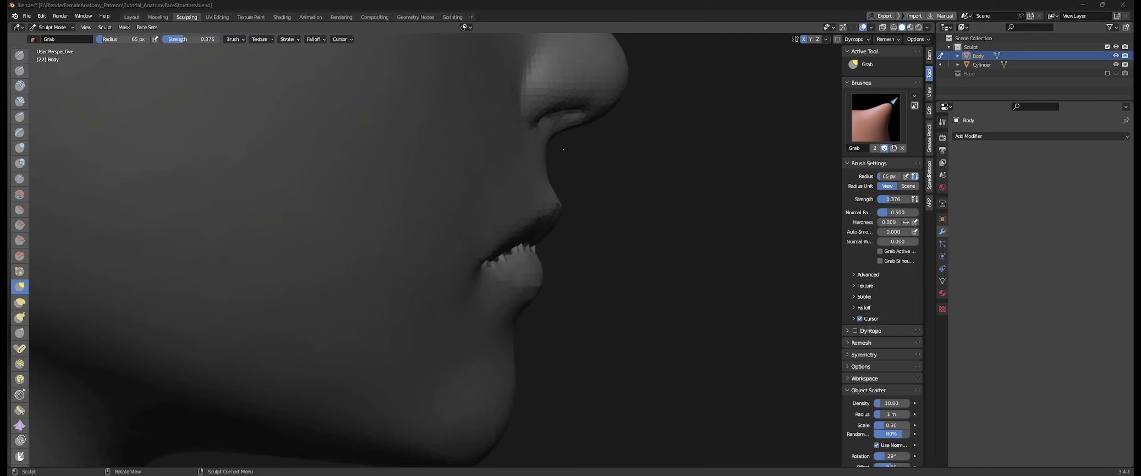
# - Start building the eyeball volume across the eye socket with the Clay brush at 75 px radius
pyautogui.moveTo(667, 234)
pyautogui.mouseDown(button='middle')
pyautogui.moveTo(456, 237)
pyautogui.moveTo(525, 257)
pyautogui.moveTo(512, 250)
pyautogui.moveTo(563, 252)
pyautogui.moveTo(545, 231)
pyautogui.moveTo(632, 234)
pyautogui.moveTo(524, 241)
pyautogui.moveTo(588, 250)
pyautogui.mouseUp(button='middle')
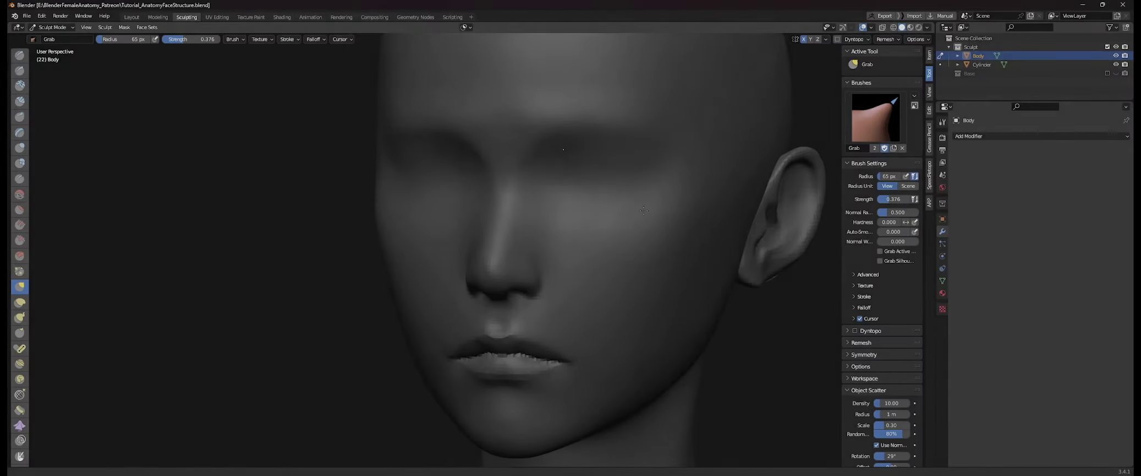
pyautogui.moveTo(545, 199); pyautogui.dragTo(589, 193, button='middle')
pyautogui.scroll(1, 579, 199)
pyautogui.press('f')
pyautogui.click(578, 193)
pyautogui.press('w')
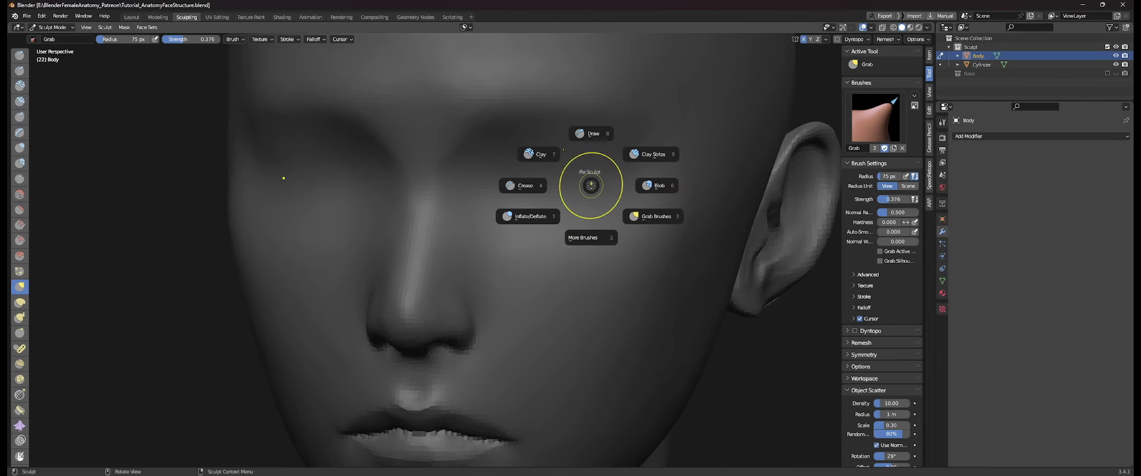
pyautogui.click(546, 148)
pyautogui.keyDown('shift'); pyautogui.moveTo(608, 159); pyautogui.dragTo(603, 163, button='middle'); pyautogui.keyUp('shift')
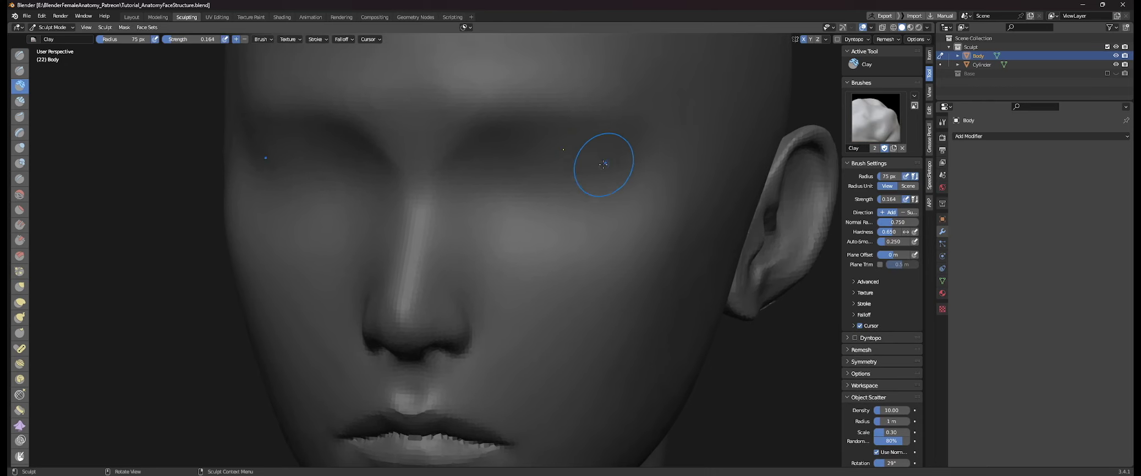
pyautogui.moveTo(633, 171); pyautogui.dragTo(632, 171)
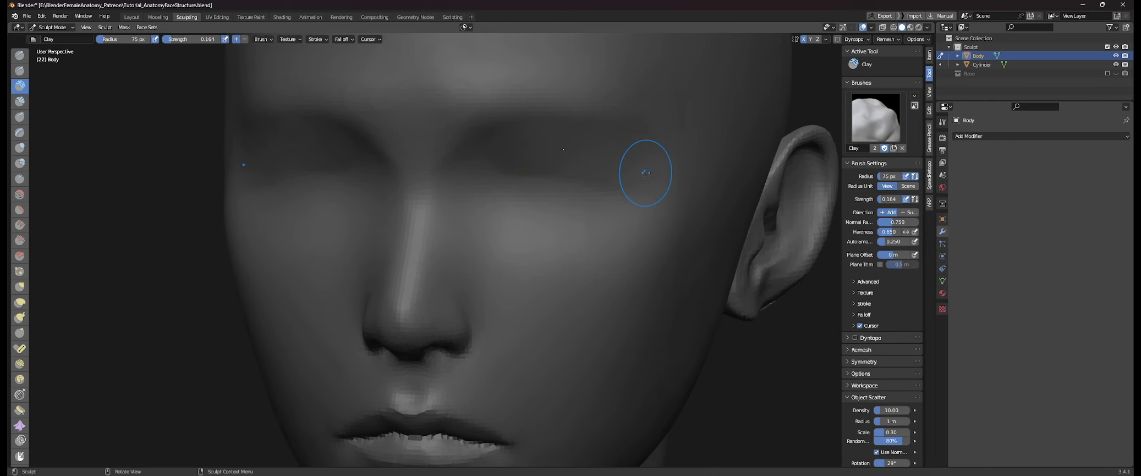
pyautogui.moveTo(520, 142)
pyautogui.mouseDown()
pyautogui.moveTo(640, 159)
pyautogui.moveTo(534, 144)
pyautogui.mouseUp()
# - Extend the clay buildup from the inner to the outer part of the eye socket at 70 px radius
pyautogui.press('f')
pyautogui.click(640, 167)
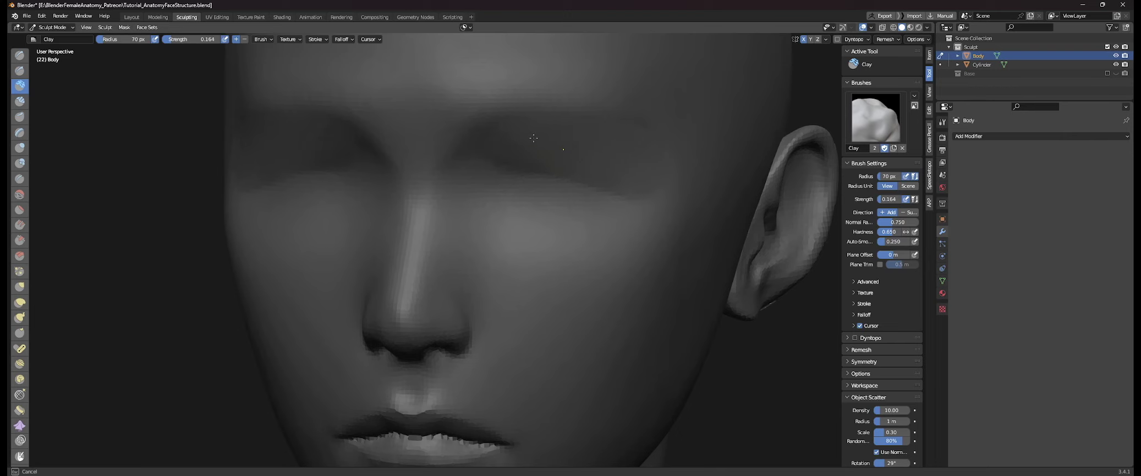
pyautogui.moveTo(530, 139)
pyautogui.mouseDown()
pyautogui.moveTo(643, 158)
pyautogui.moveTo(532, 135)
pyautogui.mouseUp()
pyautogui.moveTo(531, 135); pyautogui.dragTo(663, 162)
# - Build up the eye socket from the opposite three-quarter view, working toward the outer corner with the Clay brush at 70 px radius
pyautogui.moveTo(626, 168); pyautogui.dragTo(637, 170, button='middle')
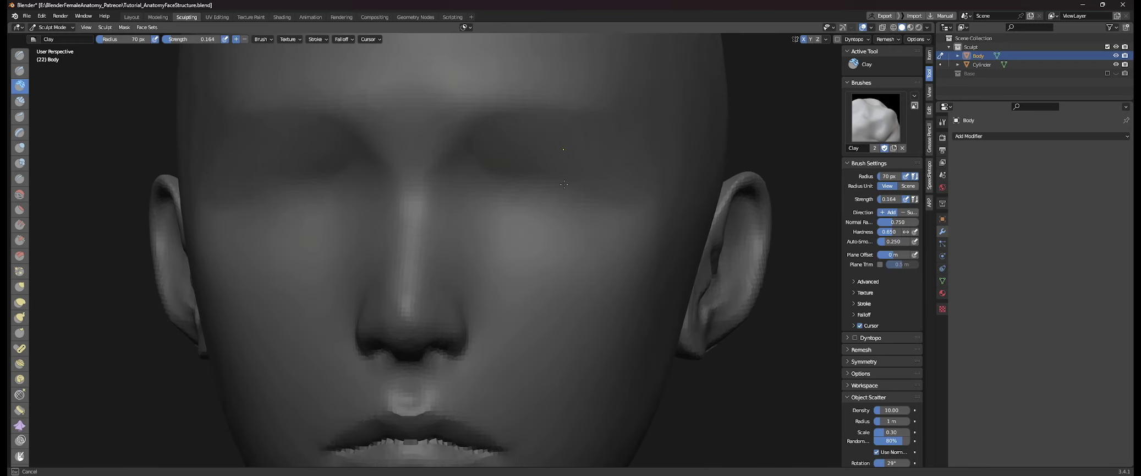
pyautogui.keyDown('shift'); pyautogui.moveTo(600, 189); pyautogui.dragTo(677, 184, button='middle'); pyautogui.keyUp('shift')
pyautogui.scroll(-2, 581, 174)
pyautogui.moveTo(471, 183); pyautogui.dragTo(530, 183, button='middle')
pyautogui.scroll(1, 551, 188)
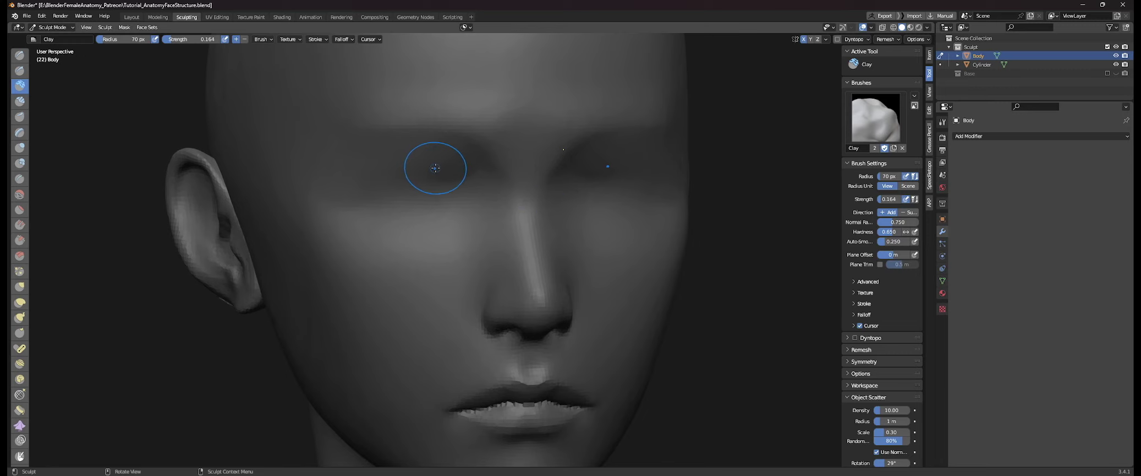
pyautogui.scroll(3, 484, 184)
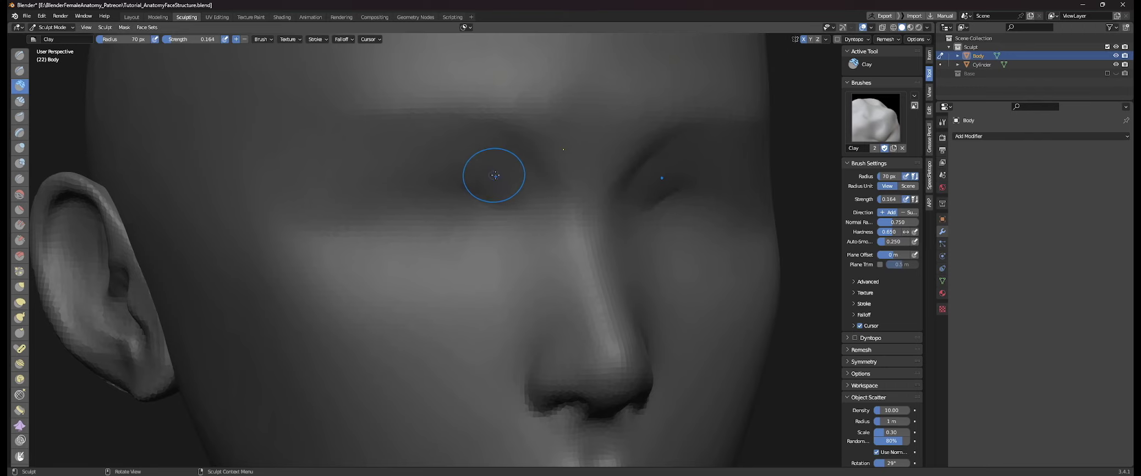
pyautogui.moveTo(442, 151); pyautogui.dragTo(468, 155)
pyautogui.moveTo(473, 156); pyautogui.dragTo(386, 176)
pyautogui.keyDown('shift'); pyautogui.moveTo(387, 177); pyautogui.dragTo(371, 173, button='middle'); pyautogui.keyUp('shift')
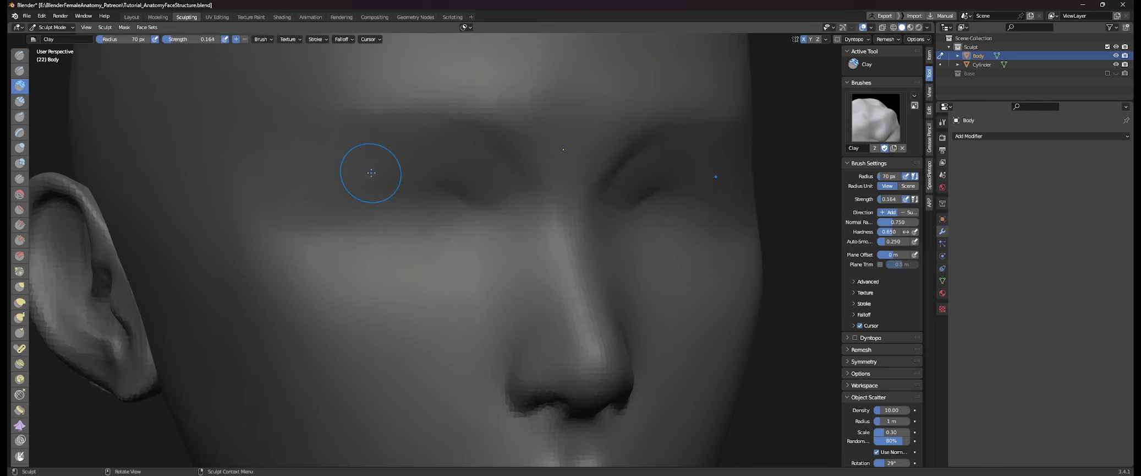
pyautogui.moveTo(421, 197); pyautogui.dragTo(412, 201, button='middle')
pyautogui.moveTo(418, 190); pyautogui.dragTo(266, 220)
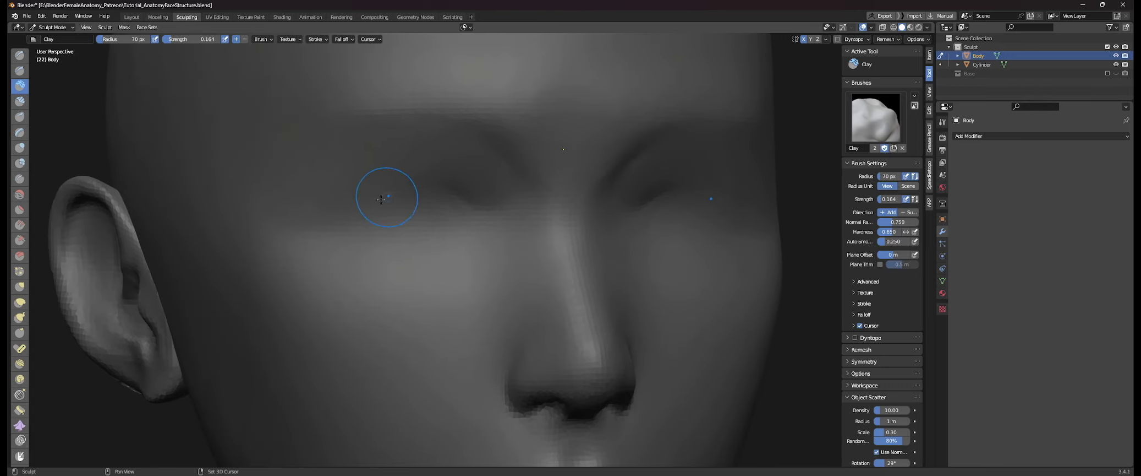
# - Switch to the Draw Sharp brush and clear the annotation marks around the eye
pyautogui.moveTo(381, 199)
pyautogui.mouseDown(button='middle')
pyautogui.moveTo(382, 186)
pyautogui.moveTo(591, 203)
pyautogui.moveTo(553, 174)
pyautogui.moveTo(564, 204)
pyautogui.mouseUp(button='middle')
pyautogui.click(19, 70)
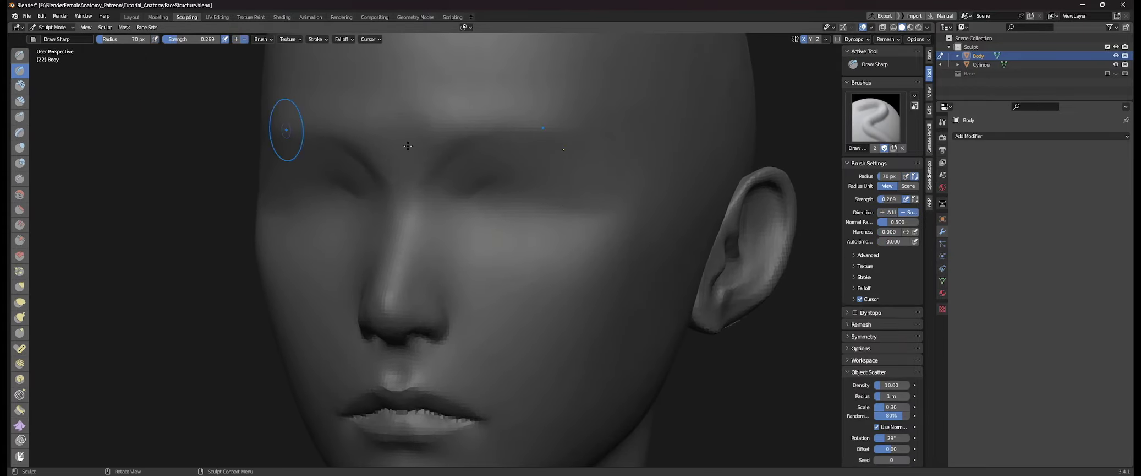
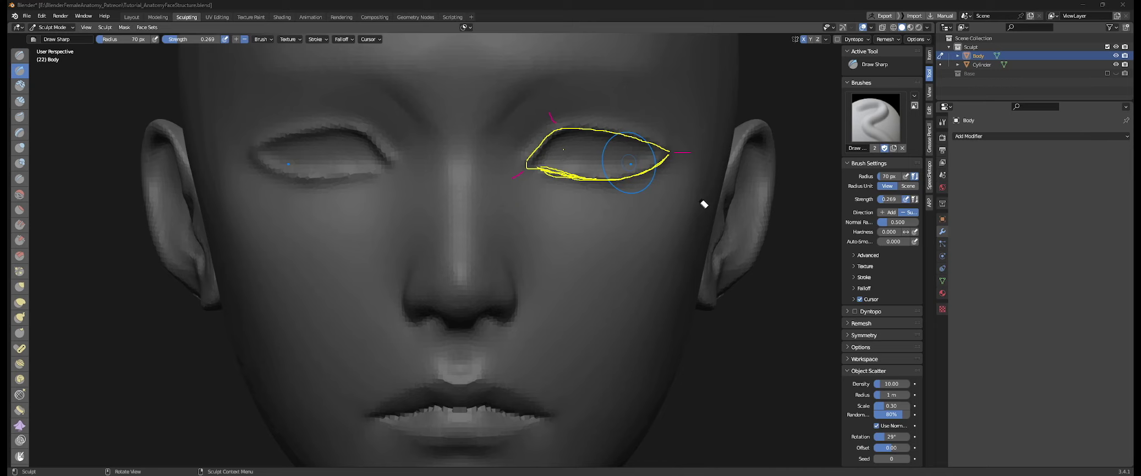
pyautogui.moveTo(551, 160); pyautogui.dragTo(509, 178)
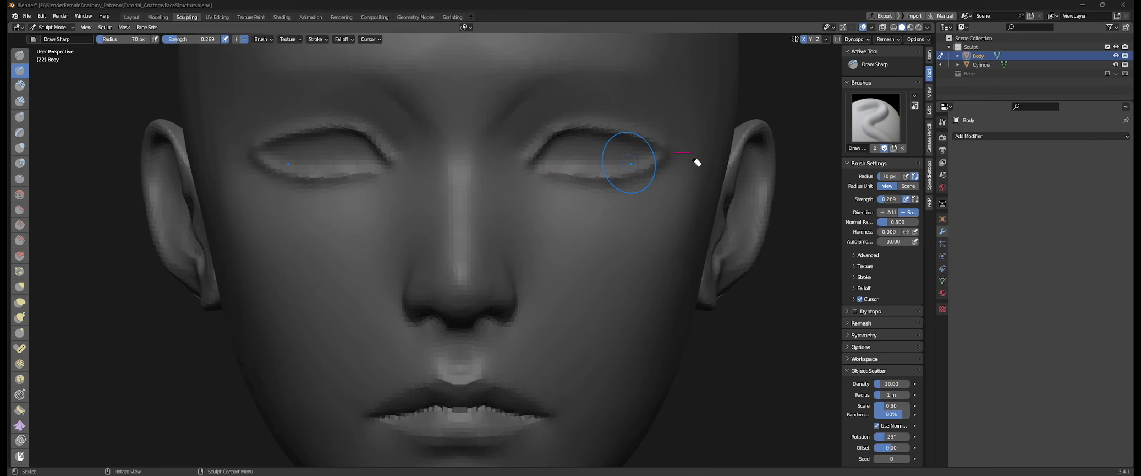
# - Carve the outer corner of the eye from above with the Draw Sharp brush at 154 px radius
pyautogui.moveTo(687, 143)
pyautogui.mouseDown(button='middle')
pyautogui.moveTo(658, 132)
pyautogui.moveTo(609, 193)
pyautogui.moveTo(627, 189)
pyautogui.mouseUp(button='middle')
pyautogui.press('f')
pyautogui.click(629, 169)
pyautogui.scroll(1, 609, 193)
pyautogui.press('f')
pyautogui.click(622, 187)
pyautogui.press('f')
pyautogui.click(664, 153)
pyautogui.moveTo(662, 152); pyautogui.dragTo(667, 202, button='middle')
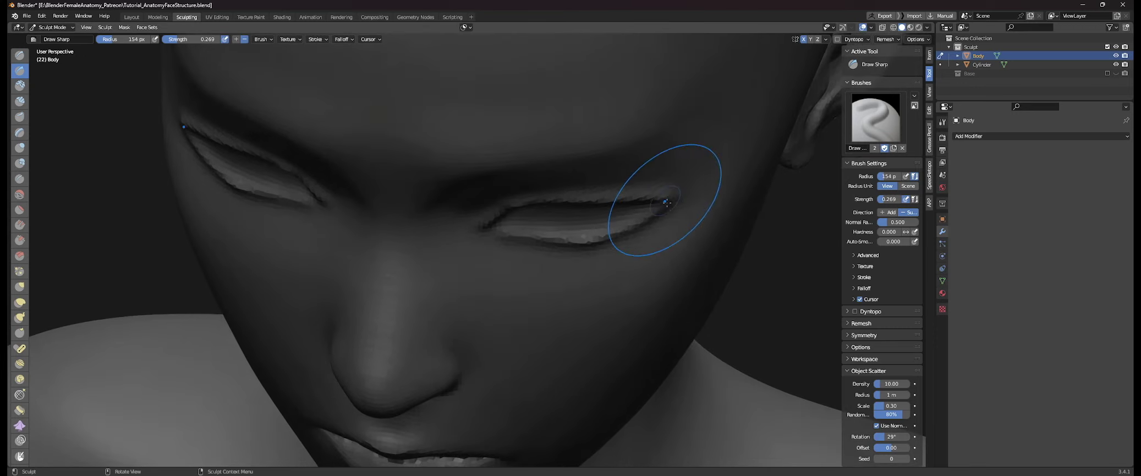
pyautogui.moveTo(677, 210); pyautogui.dragTo(680, 204)
# - Reshape the outer eye corner with the Grab brush at 214 px radius, and adjust the lower eyelid with a resized brush
pyautogui.press('g')
pyautogui.moveTo(667, 178); pyautogui.dragTo(664, 188, button='middle')
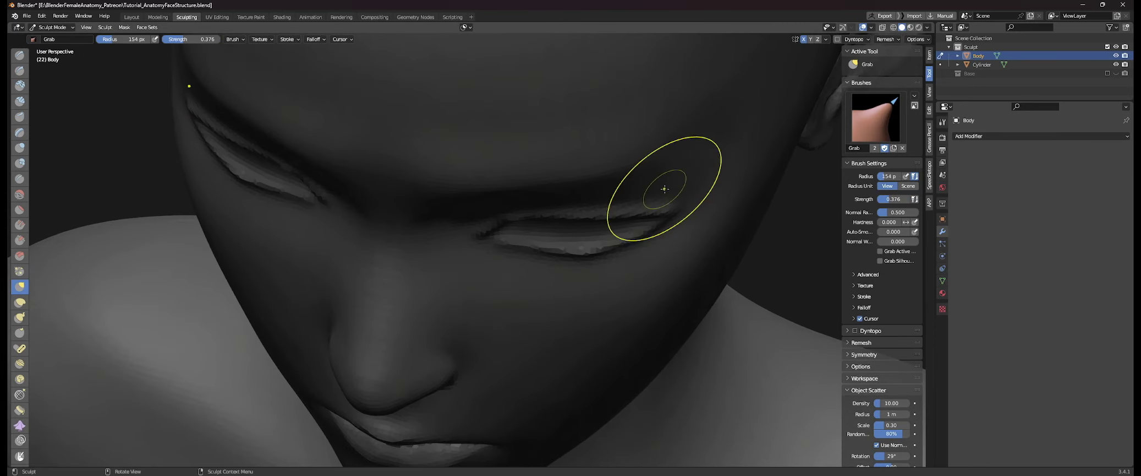
pyautogui.press('f')
pyautogui.click(763, 188)
pyautogui.moveTo(670, 203); pyautogui.dragTo(654, 208)
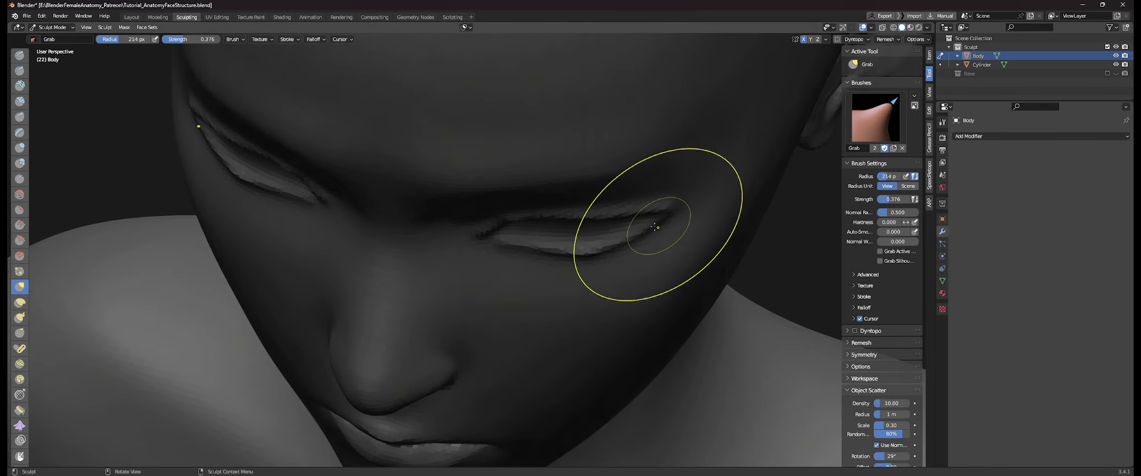
pyautogui.press('f')
pyautogui.click(731, 229)
pyautogui.moveTo(587, 260); pyautogui.dragTo(561, 255)
# - Adjust the inner eye area from the side with the Grab brush at 126 px radius
pyautogui.press('f')
pyautogui.click(569, 257)
pyautogui.moveTo(559, 253)
pyautogui.mouseDown(button='middle')
pyautogui.moveTo(545, 183)
pyautogui.moveTo(438, 223)
pyautogui.mouseUp(button='middle')
pyautogui.moveTo(438, 222); pyautogui.dragTo(465, 222)
# - Shape the inner eye corner and adjoining side of the nose with the Grab brush at 104 px radius
pyautogui.moveTo(465, 221); pyautogui.dragTo(489, 241, button='middle')
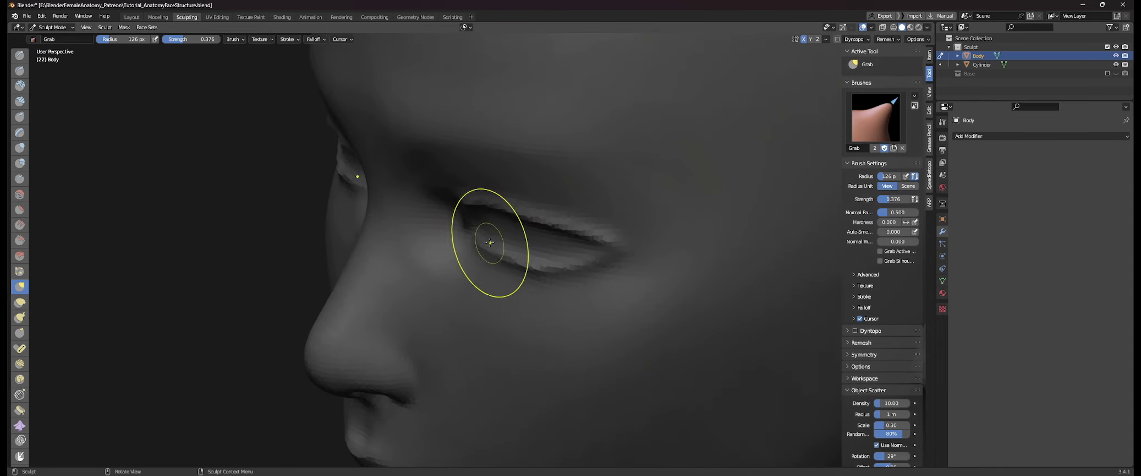
pyautogui.press('f')
pyautogui.click(477, 238)
pyautogui.moveTo(463, 253); pyautogui.dragTo(454, 242)
pyautogui.moveTo(449, 238); pyautogui.dragTo(465, 240, button='middle')
pyautogui.moveTo(435, 254); pyautogui.dragTo(431, 261)
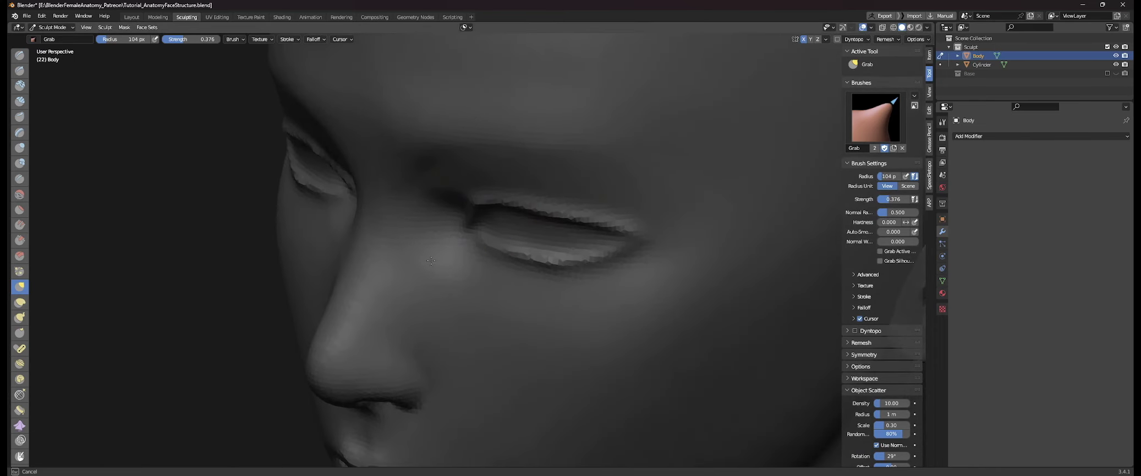
# - Adjust the hollow between the inner eye corner and the nose bridge with the Grab brush at 78 px radius
pyautogui.moveTo(436, 277); pyautogui.dragTo(457, 248, button='middle')
pyautogui.press('f')
pyautogui.click(479, 221)
pyautogui.moveTo(447, 172); pyautogui.dragTo(447, 174)
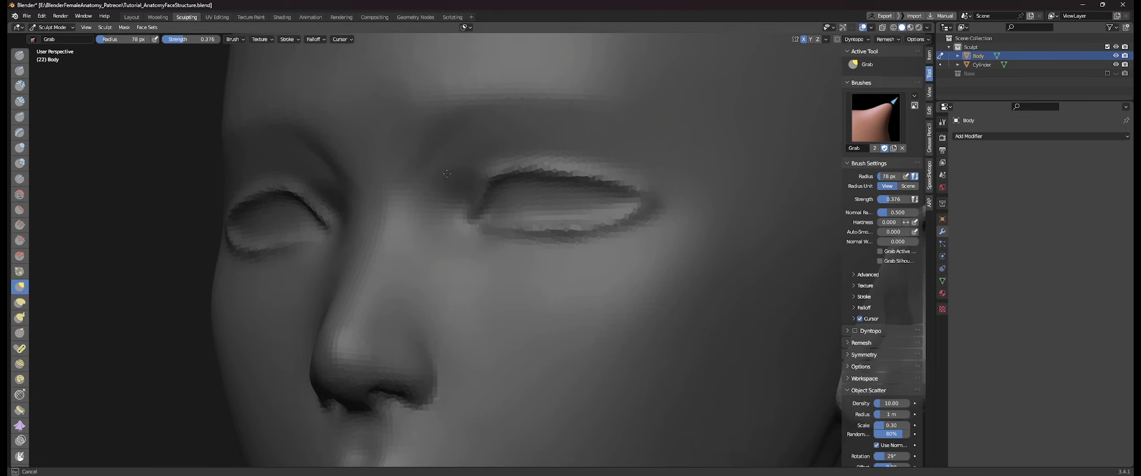
# - Reshape the upper eyelid contour with several Grab strokes at 111 px radius
pyautogui.moveTo(428, 239)
pyautogui.mouseDown(button='middle')
pyautogui.moveTo(433, 212)
pyautogui.moveTo(489, 232)
pyautogui.moveTo(501, 193)
pyautogui.moveTo(465, 193)
pyautogui.moveTo(485, 208)
pyautogui.moveTo(602, 207)
pyautogui.moveTo(586, 223)
pyautogui.mouseUp(button='middle')
pyautogui.scroll(-5, 468, 258)
pyautogui.press('f')
pyautogui.click(528, 192)
pyautogui.press('f')
pyautogui.click(536, 181)
pyautogui.moveTo(497, 212); pyautogui.dragTo(533, 213)
pyautogui.moveTo(514, 216); pyautogui.dragTo(511, 212)
pyautogui.moveTo(496, 216); pyautogui.dragTo(494, 211)
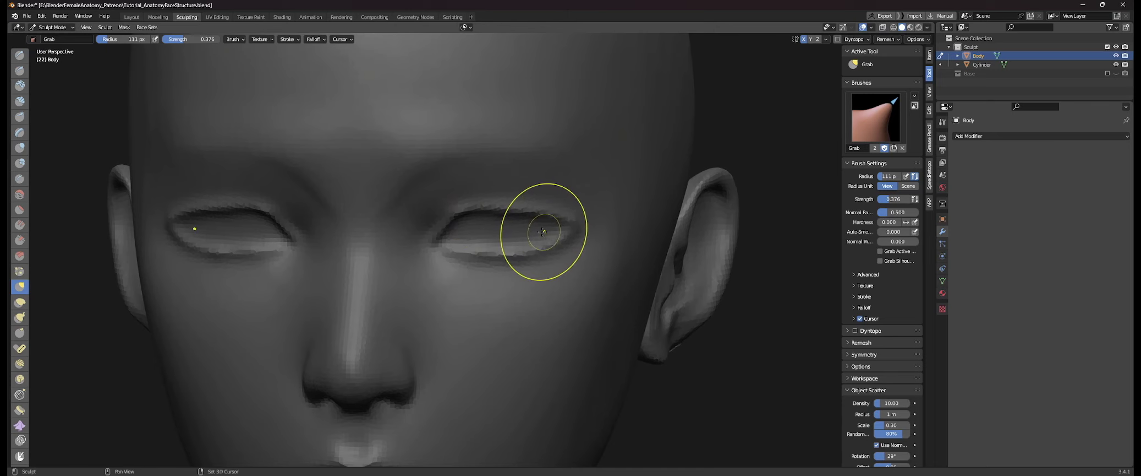
# - Switch to the Clay brush and frame the eye closely for work on the upper eyelid
pyautogui.keyDown('shift'); pyautogui.moveTo(541, 232); pyautogui.dragTo(531, 223, button='middle'); pyautogui.keyUp('shift')
pyautogui.press('w')
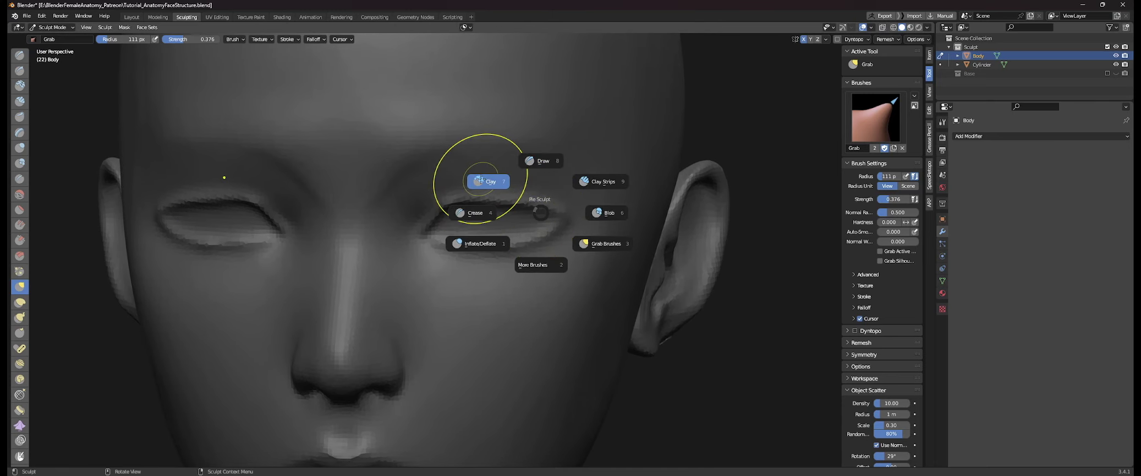
pyautogui.click(481, 180)
pyautogui.keyDown('ctrl'); pyautogui.moveTo(533, 191); pyautogui.dragTo(584, 199, button='middle'); pyautogui.keyUp('ctrl')
pyautogui.keyDown('shift'); pyautogui.moveTo(584, 199); pyautogui.dragTo(610, 213, button='middle'); pyautogui.keyUp('shift')
pyautogui.press('f')
pyautogui.click(594, 215)
pyautogui.moveTo(657, 243); pyautogui.dragTo(505, 223)
pyautogui.hotkey('ctrl', 'z')
# - Build up the upper eyelid from the outer to the inner corner with the Clay brush at 55 px radius
pyautogui.press('f')
pyautogui.click(607, 208)
pyautogui.moveTo(669, 236); pyautogui.dragTo(445, 217)
pyautogui.moveTo(655, 230); pyautogui.dragTo(448, 191, button='middle')
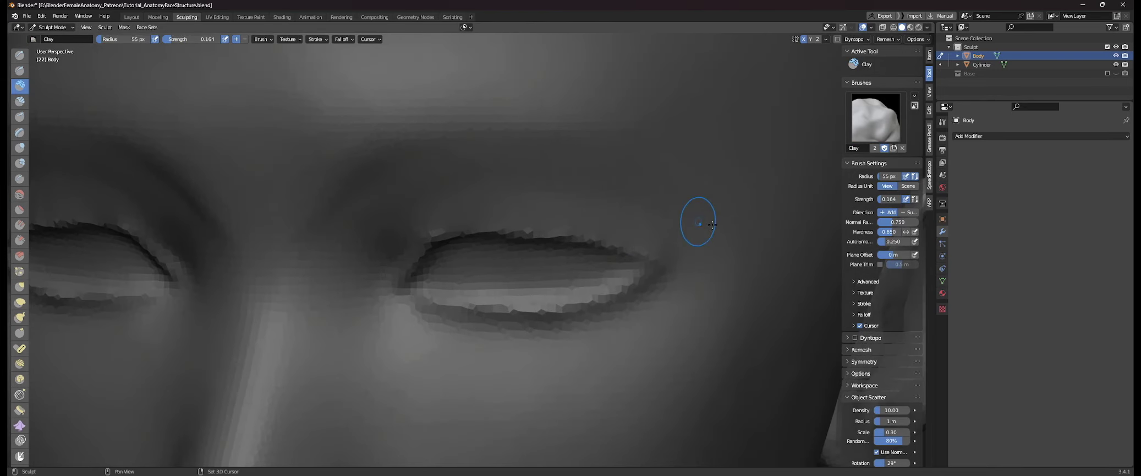
# - Build up the area around the inner eye corner with the Clay brush at 55 px radius
pyautogui.moveTo(421, 233)
pyautogui.mouseDown()
pyautogui.moveTo(388, 264)
pyautogui.moveTo(410, 227)
pyautogui.moveTo(382, 265)
pyautogui.mouseUp()
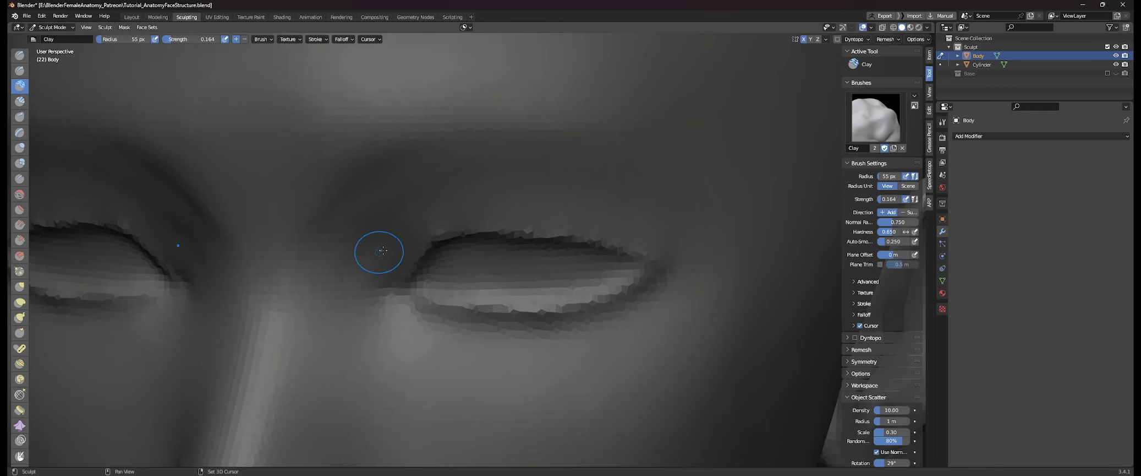
pyautogui.scroll(-6, 472, 250)
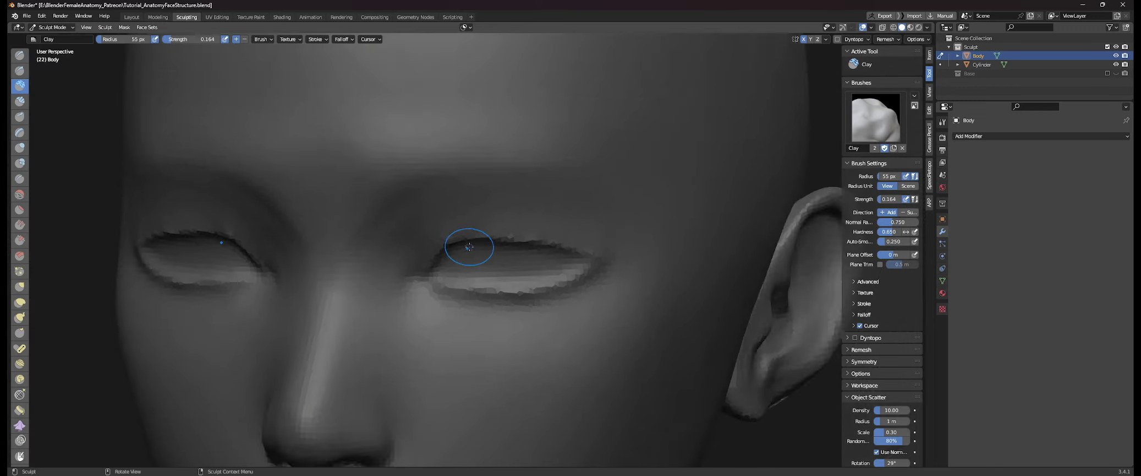
pyautogui.moveTo(472, 250); pyautogui.dragTo(556, 242, button='middle')
pyautogui.scroll(3, 519, 198)
pyautogui.keyDown('shift'); pyautogui.moveTo(407, 198); pyautogui.dragTo(516, 240, button='middle'); pyautogui.keyUp('shift')
pyautogui.scroll(2, 517, 240)
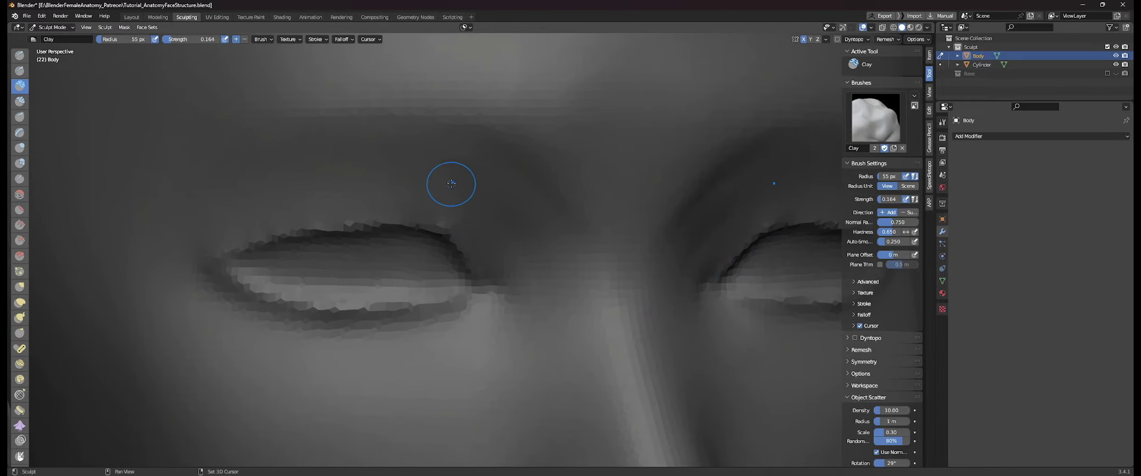
pyautogui.keyDown('shift'); pyautogui.moveTo(534, 298); pyautogui.dragTo(446, 226, button='middle'); pyautogui.keyUp('shift')
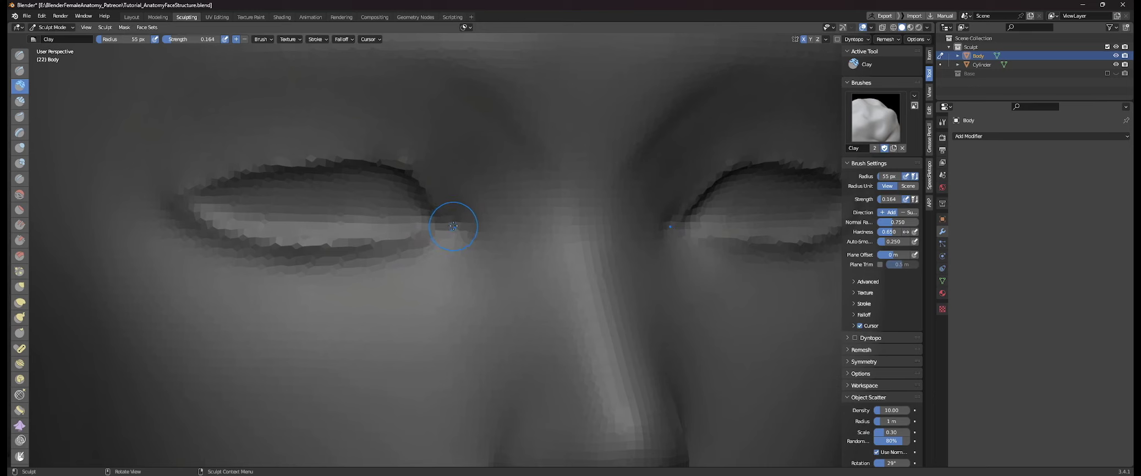
# - Carve the inner eye corner and the lower eyelid's inner edge with the Draw Sharp brush at 55 px radius
pyautogui.click(20, 70)
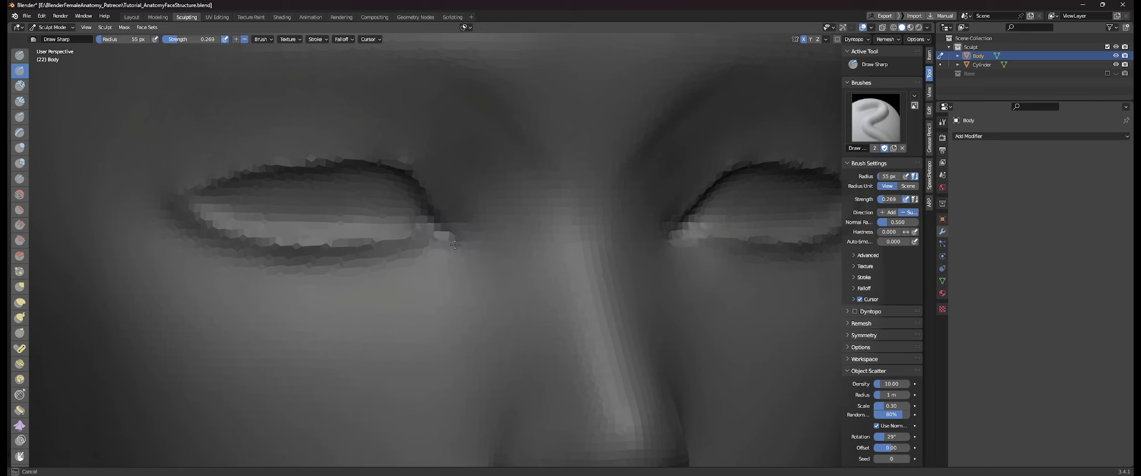
pyautogui.moveTo(422, 217); pyautogui.dragTo(533, 261, button='middle')
pyautogui.scroll(-6, 477, 253)
pyautogui.scroll(3, 559, 201)
pyautogui.scroll(2, 550, 264)
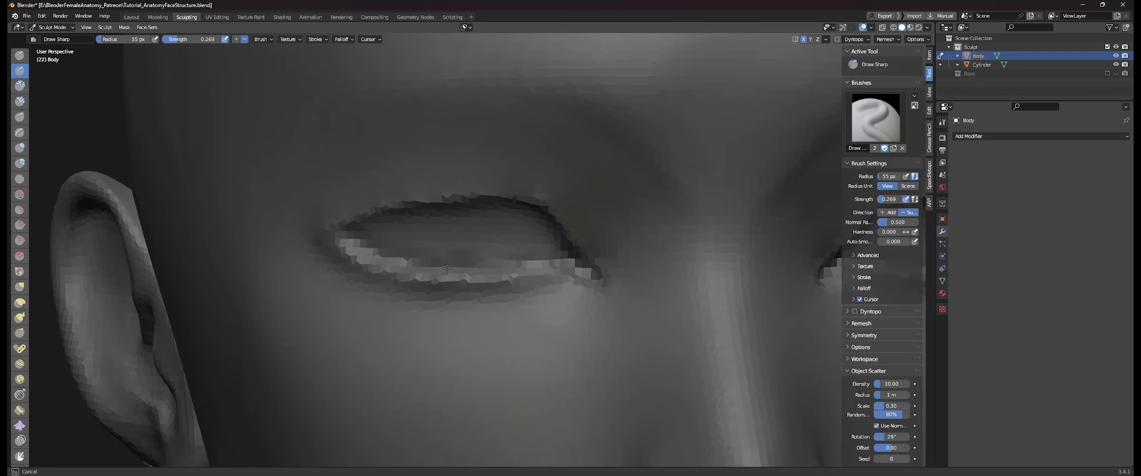
# - Deepen the crease under the upper eyelid from the inner to the outer corner with subtractive Draw Sharp strokes
pyautogui.moveTo(447, 269); pyautogui.dragTo(564, 192, button='middle')
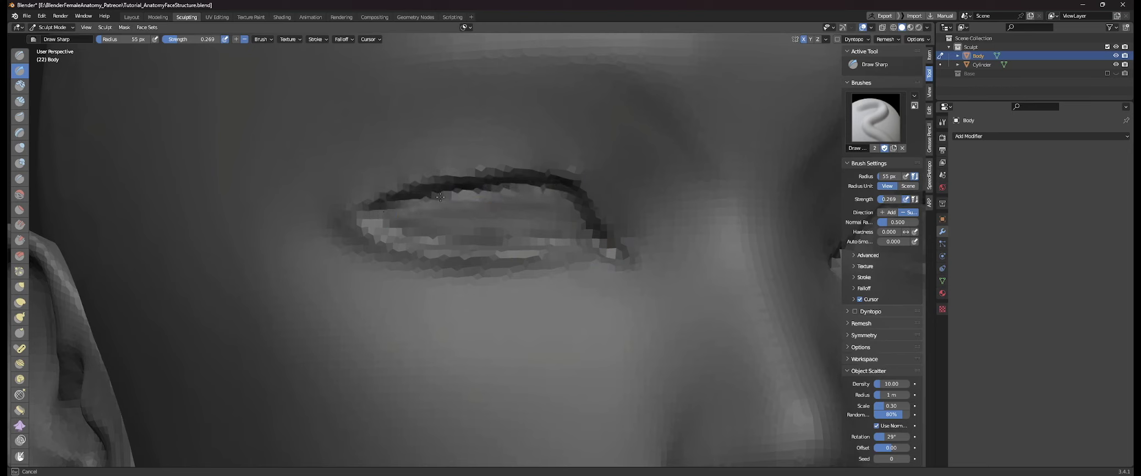
pyautogui.moveTo(360, 218)
pyautogui.mouseDown()
pyautogui.moveTo(581, 194)
pyautogui.moveTo(419, 199)
pyautogui.mouseUp()
pyautogui.scroll(-8, 502, 211)
pyautogui.moveTo(655, 229)
pyautogui.mouseDown(button='middle')
pyautogui.moveTo(606, 233)
pyautogui.moveTo(616, 157)
pyautogui.mouseUp(button='middle')
pyautogui.scroll(9, 605, 157)
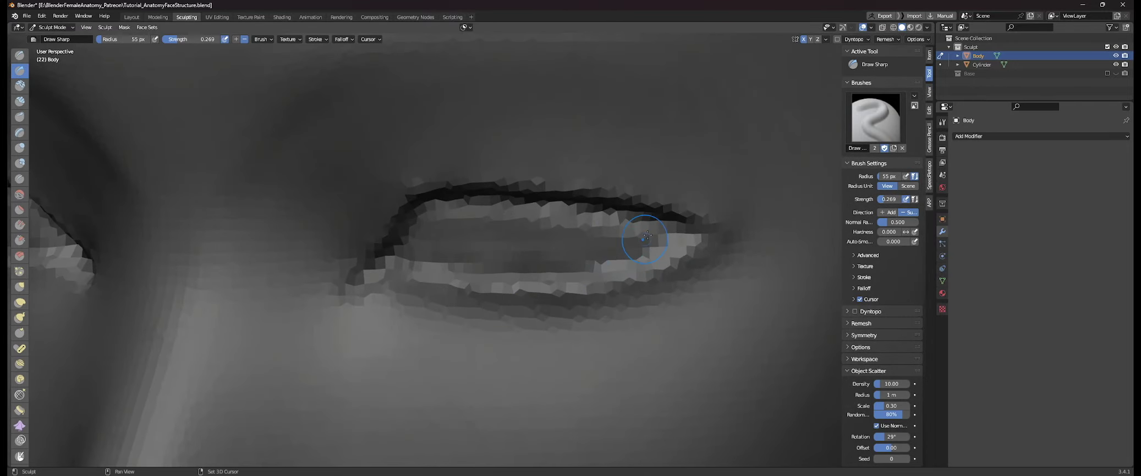
# - Even out the eye surface just beneath the upper eyelid, from the outer towards the inner corner
pyautogui.moveTo(656, 226); pyautogui.dragTo(552, 217)
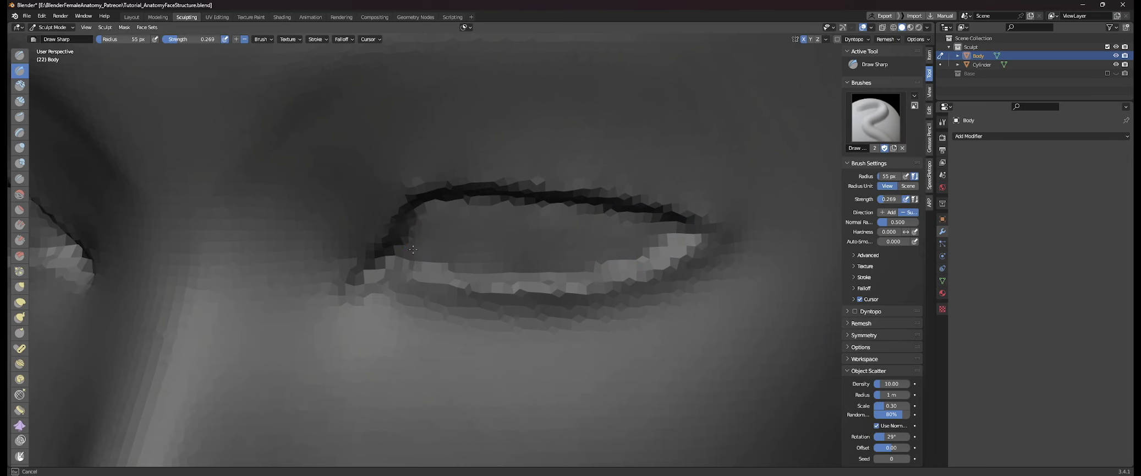
pyautogui.scroll(-3, 584, 233)
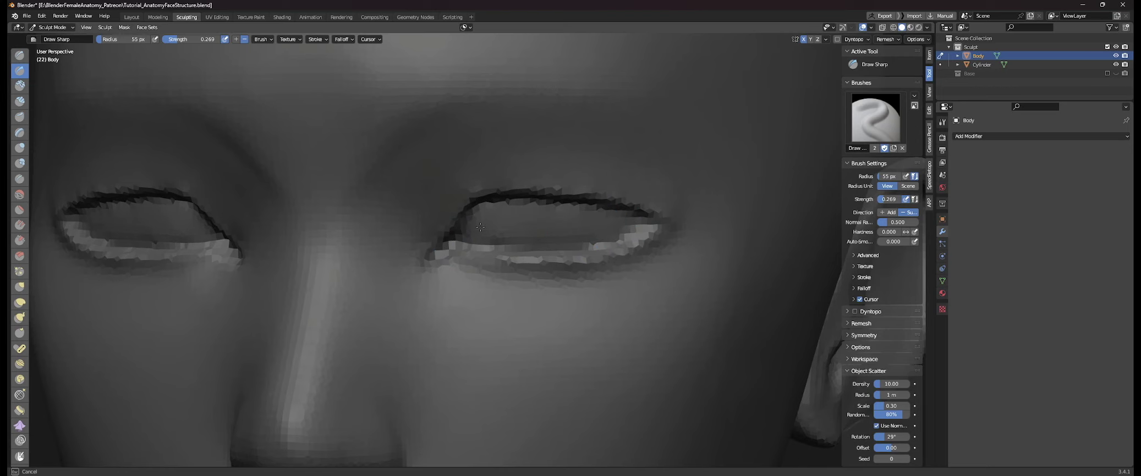
pyautogui.moveTo(515, 231); pyautogui.dragTo(533, 219)
# - Switch to the Grab brush and reshape the outer half of the upper eyelid at 196 px radius
pyautogui.scroll(-8, 583, 232)
pyautogui.moveTo(584, 231)
pyautogui.mouseDown(button='middle')
pyautogui.moveTo(605, 204)
pyautogui.moveTo(545, 219)
pyautogui.moveTo(542, 192)
pyautogui.moveTo(591, 265)
pyautogui.mouseUp(button='middle')
pyautogui.scroll(3, 545, 219)
pyautogui.press('g')
pyautogui.scroll(4, 591, 264)
pyautogui.press('f')
pyautogui.click(646, 260)
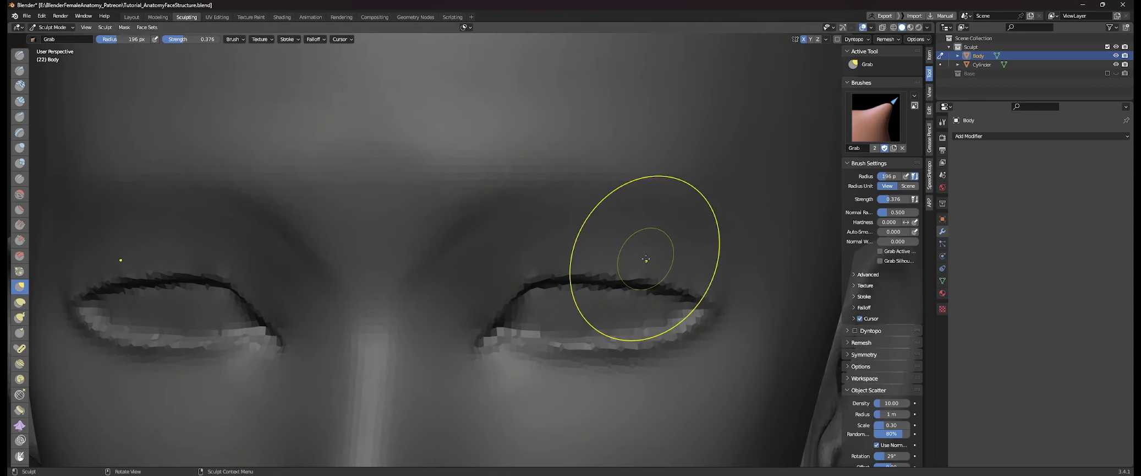
pyautogui.moveTo(609, 272)
pyautogui.mouseDown()
pyautogui.moveTo(603, 262)
pyautogui.moveTo(670, 289)
pyautogui.mouseUp()
# - Adjust the middle of the upper eyelid with Grab strokes, reducing the brush radius to 85 px
pyautogui.press('f')
pyautogui.click(647, 291)
pyautogui.keyDown('shift'); pyautogui.moveTo(669, 289); pyautogui.dragTo(650, 236, button='middle'); pyautogui.keyUp('shift')
pyautogui.press('f')
pyautogui.click(594, 277)
pyautogui.moveTo(594, 275)
pyautogui.mouseDown()
pyautogui.moveTo(567, 283)
pyautogui.moveTo(576, 299)
pyautogui.moveTo(614, 293)
pyautogui.moveTo(614, 268)
pyautogui.mouseUp()
pyautogui.press('f')
pyautogui.click(610, 287)
pyautogui.press('f')
pyautogui.click(604, 275)
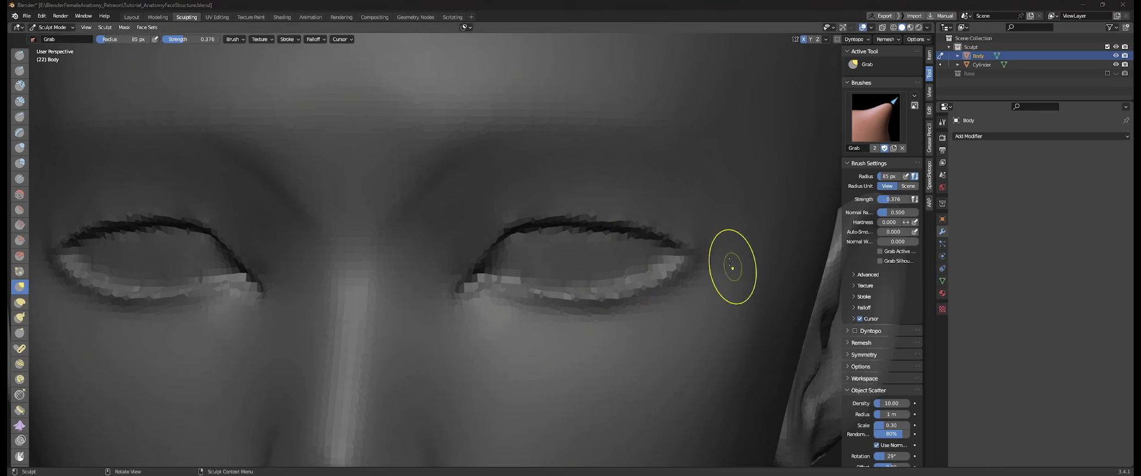
# - Nudge the upper eyelid's contour with the Grab brush at 132 px radius
pyautogui.moveTo(719, 195); pyautogui.dragTo(701, 198, button='middle')
pyautogui.press('f')
pyautogui.click(608, 224)
pyautogui.moveTo(536, 223); pyautogui.dragTo(532, 223)
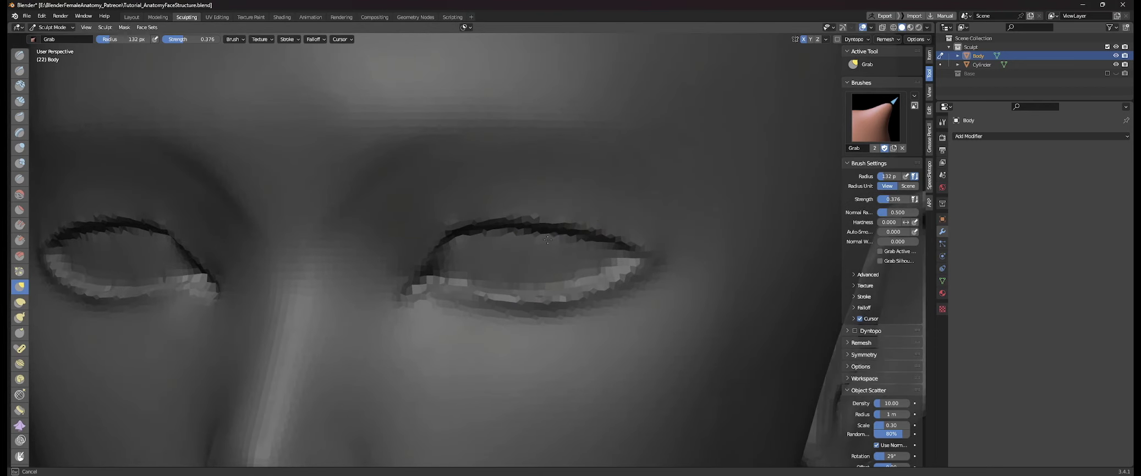
# - Adjust the outer eye corner in profile with the Grab brush at 112 px radius
pyautogui.scroll(-8, 498, 240)
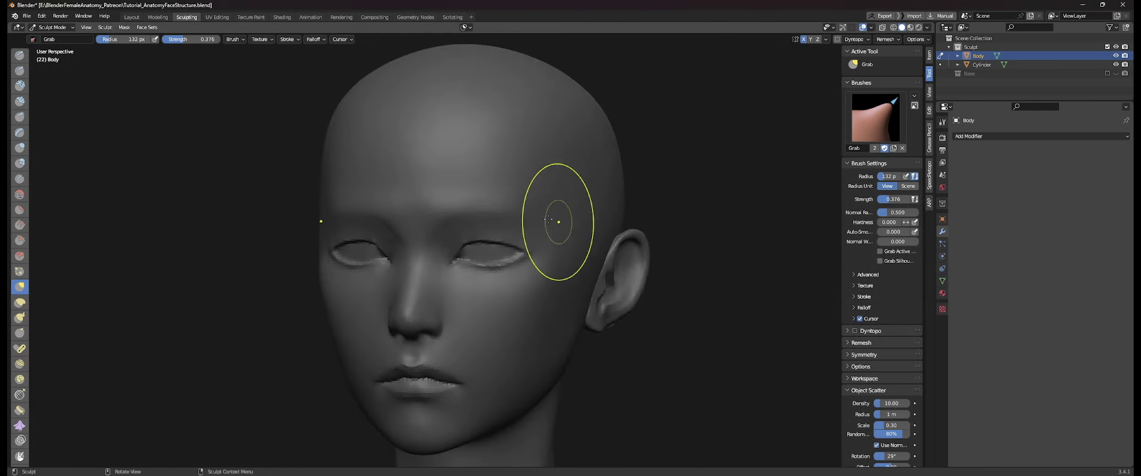
pyautogui.keyDown('shift'); pyautogui.moveTo(558, 222); pyautogui.dragTo(630, 181, button='middle'); pyautogui.keyUp('shift')
pyautogui.moveTo(492, 199)
pyautogui.mouseDown(button='middle')
pyautogui.moveTo(537, 199)
pyautogui.moveTo(505, 185)
pyautogui.mouseUp(button='middle')
pyautogui.scroll(-2, 523, 197)
pyautogui.moveTo(708, 251); pyautogui.dragTo(608, 248, button='middle')
pyautogui.keyDown('shift'); pyautogui.moveTo(447, 232); pyautogui.dragTo(568, 252, button='middle'); pyautogui.keyUp('shift')
pyautogui.scroll(4, 572, 248)
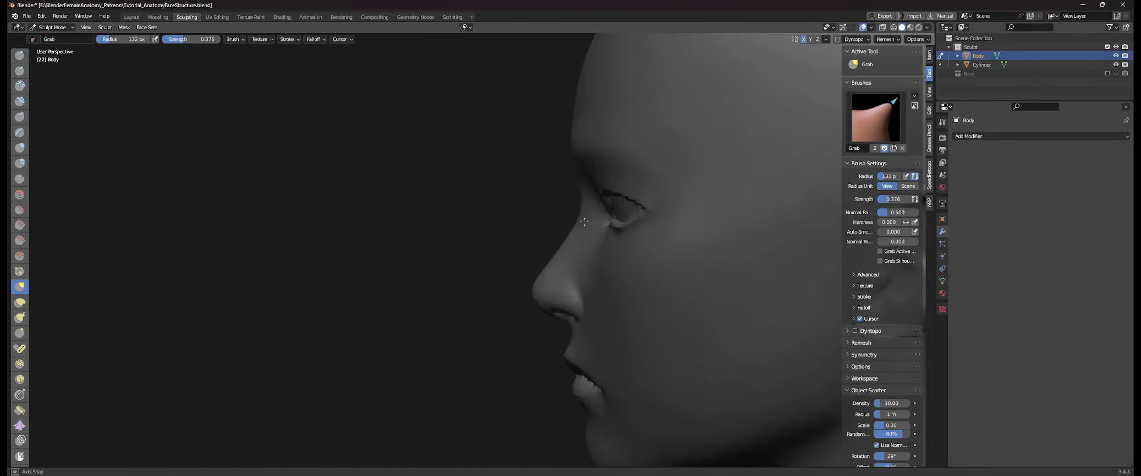
pyautogui.scroll(3, 567, 223)
pyautogui.moveTo(661, 212)
pyautogui.keyDown('shift'); pyautogui.mouseDown(button='middle')
pyautogui.moveTo(561, 228)
pyautogui.moveTo(583, 226)
pyautogui.mouseUp(button='middle'); pyautogui.keyUp('shift')
pyautogui.press('f')
pyautogui.click(586, 219)
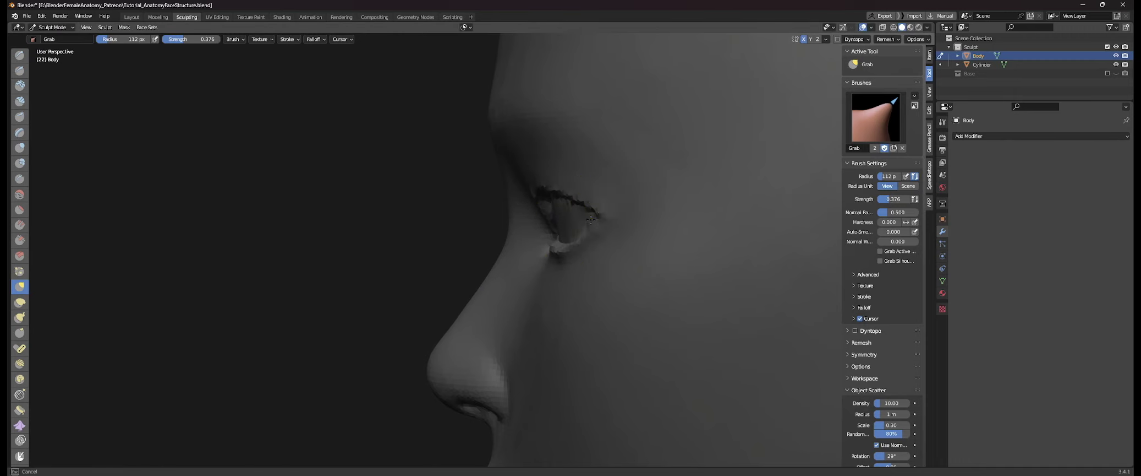
# - Refine the eye opening and inner lower lid in profile with the Grab brush at 91 px and 109 px radius
pyautogui.scroll(3, 536, 216)
pyautogui.press('f')
pyautogui.click(563, 212)
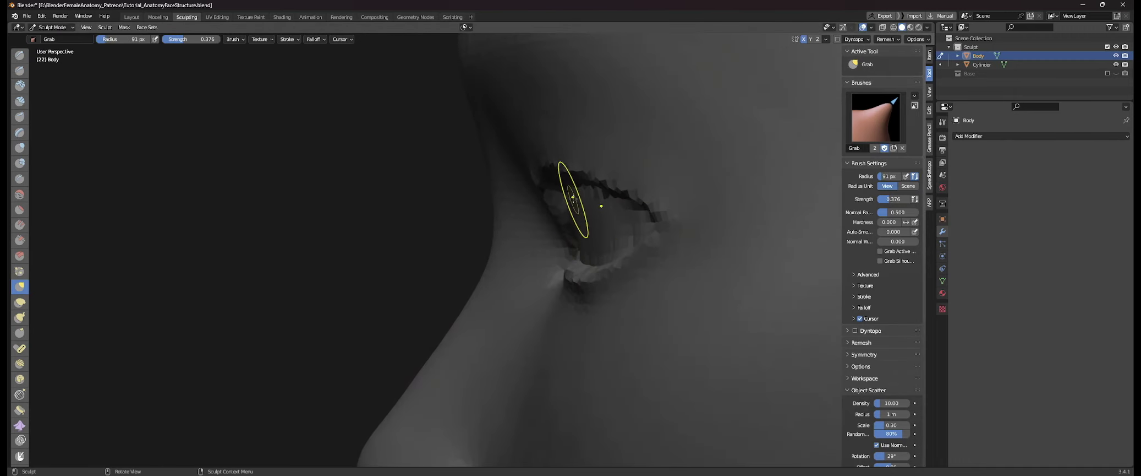
pyautogui.keyDown('shift'); pyautogui.moveTo(627, 241); pyautogui.dragTo(597, 242, button='middle'); pyautogui.keyUp('shift')
pyautogui.press('f')
pyautogui.click(624, 244)
pyautogui.moveTo(551, 259); pyautogui.dragTo(554, 256)
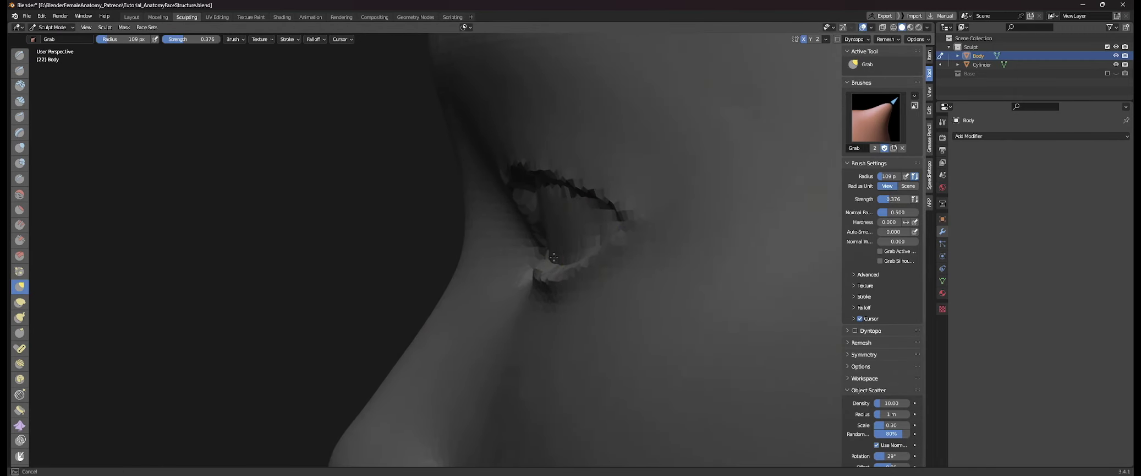
# - Shift the outer eye corner in profile with the Grab brush at 175 px radius
pyautogui.scroll(-3, 577, 250)
pyautogui.keyDown('shift'); pyautogui.moveTo(615, 234); pyautogui.dragTo(571, 230, button='middle'); pyautogui.keyUp('shift')
pyautogui.scroll(1, 571, 231)
pyautogui.scroll(1, 570, 231)
pyautogui.press('f')
pyautogui.click(638, 186)
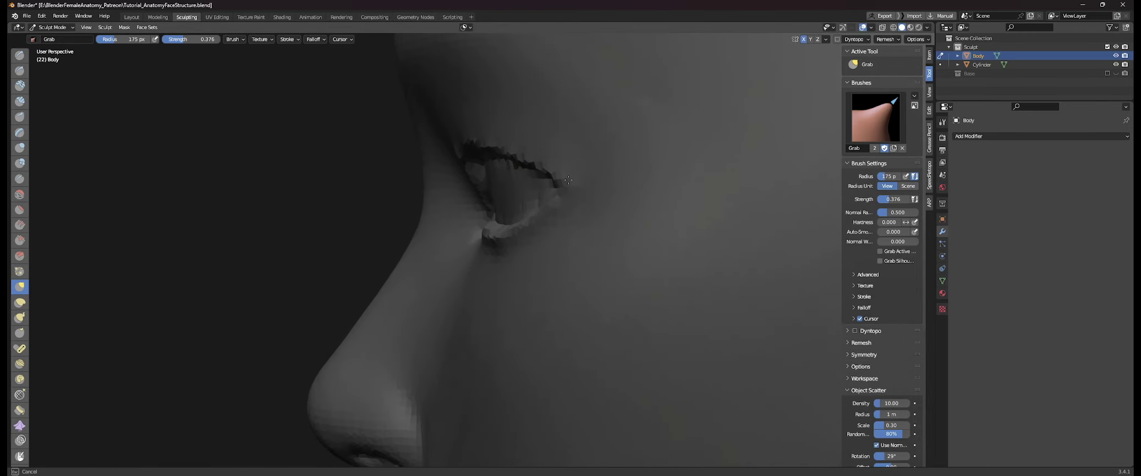
pyautogui.moveTo(568, 180); pyautogui.dragTo(567, 180)
# - Raise the outer eye corner from a high front view with the Grab brush at 175 px radius
pyautogui.moveTo(567, 180); pyautogui.dragTo(677, 209, button='middle')
pyautogui.moveTo(750, 204); pyautogui.dragTo(743, 192)
pyautogui.moveTo(729, 165); pyautogui.dragTo(746, 174, button='middle')
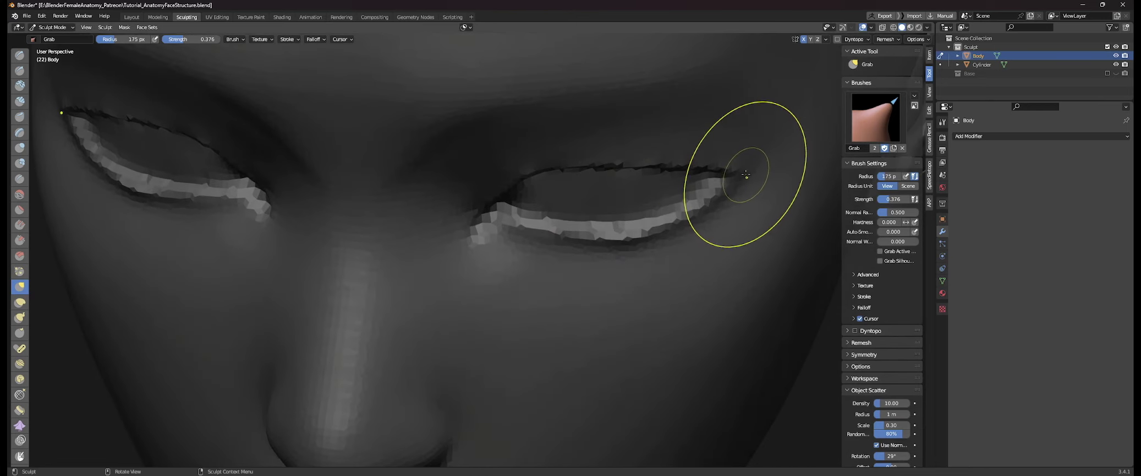
pyautogui.moveTo(746, 175); pyautogui.dragTo(744, 168)
# - Reshape the outer part of the lower eyelid with the Grab brush at 140 px radius
pyautogui.press('f')
pyautogui.click(730, 178)
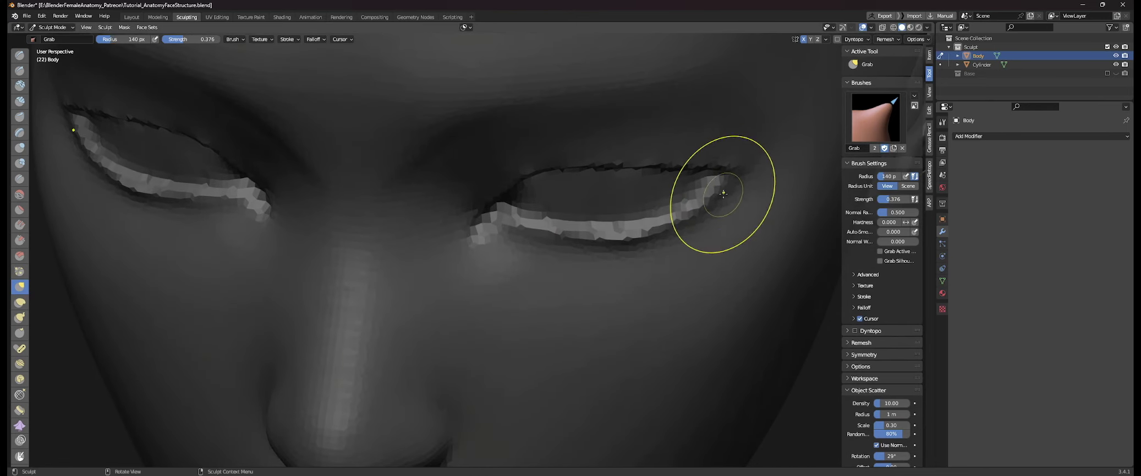
pyautogui.moveTo(712, 222); pyautogui.dragTo(709, 226)
pyautogui.scroll(-3, 682, 217)
pyautogui.moveTo(655, 209); pyautogui.dragTo(690, 193, button='middle')
# - Adjust the outer eye corner from a three-quarter view with Grab strokes, reducing the brush radius to 100 px
pyautogui.scroll(-5, 584, 190)
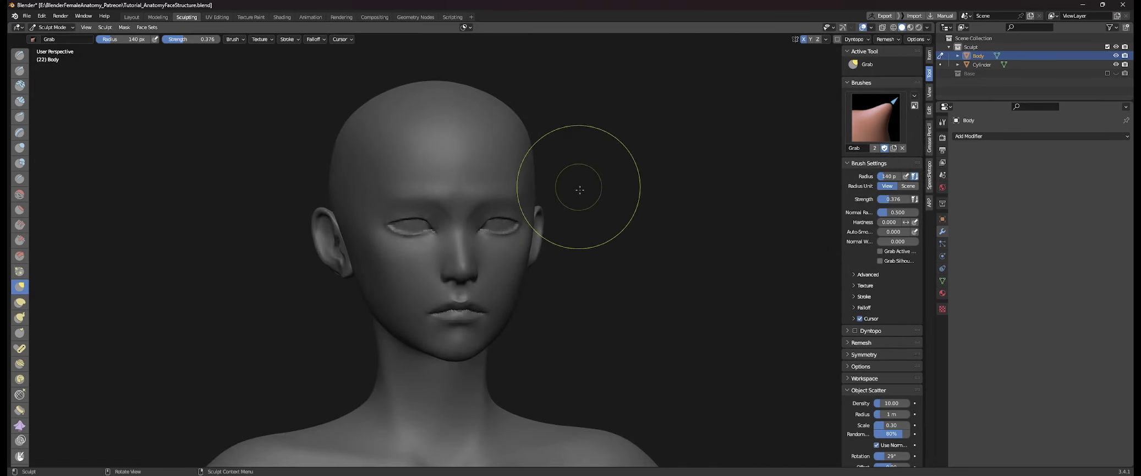
pyautogui.moveTo(661, 236); pyautogui.dragTo(592, 238, button='middle')
pyautogui.scroll(5, 545, 204)
pyautogui.keyDown('shift'); pyautogui.moveTo(545, 204); pyautogui.dragTo(567, 209, button='middle'); pyautogui.keyUp('shift')
pyautogui.moveTo(583, 216); pyautogui.dragTo(580, 218)
pyautogui.press('f')
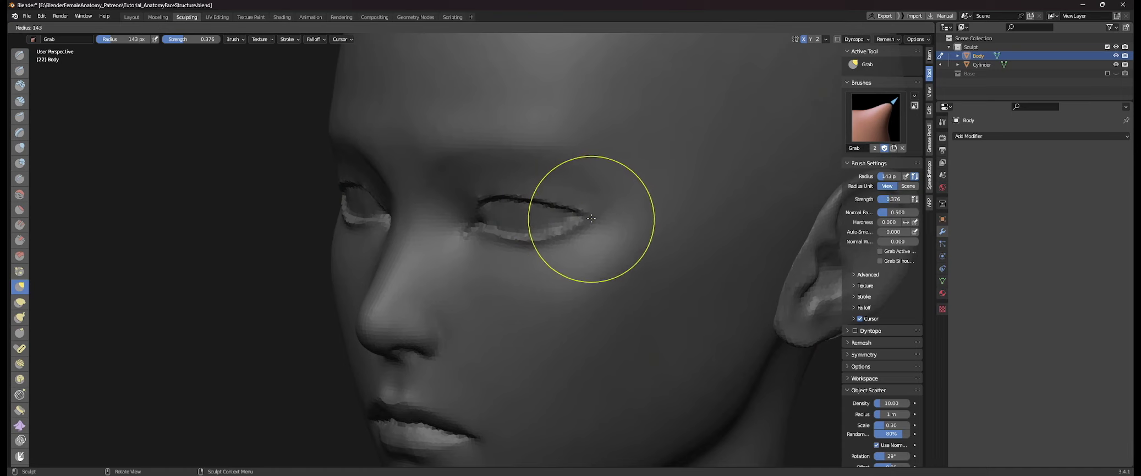
pyautogui.click(572, 215)
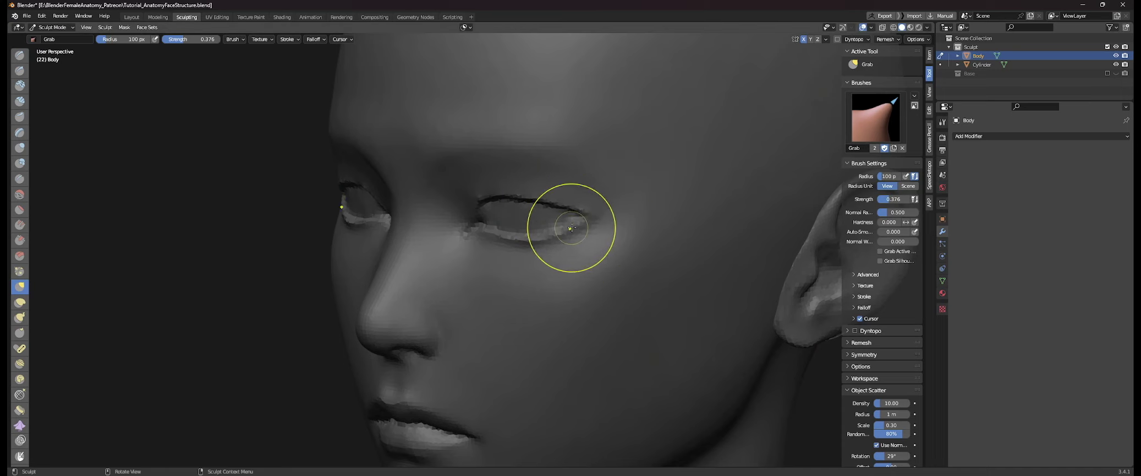
# - Refine the lower and upper eyelid edges with the Grab brush at 69 px radius
pyautogui.press('f')
pyautogui.click(508, 241)
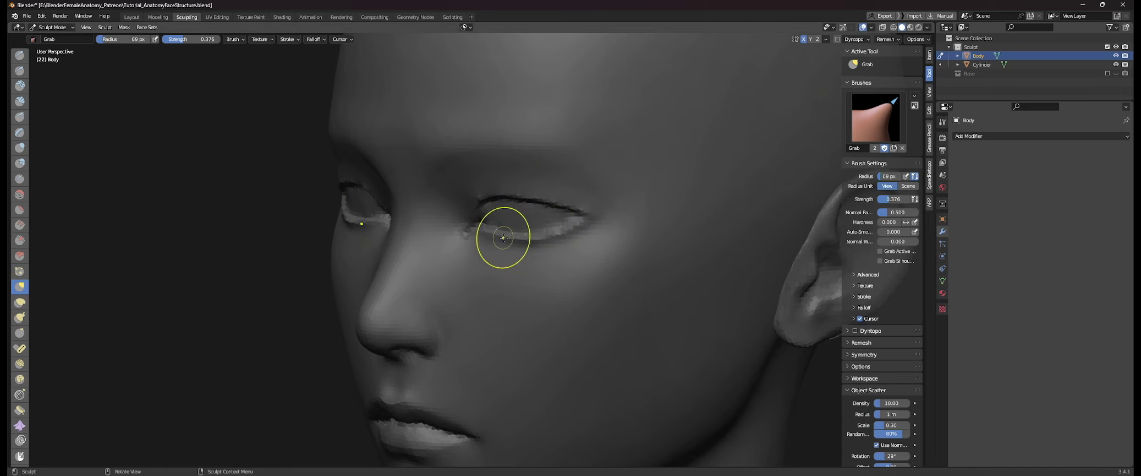
pyautogui.moveTo(496, 233); pyautogui.dragTo(523, 236, button='middle')
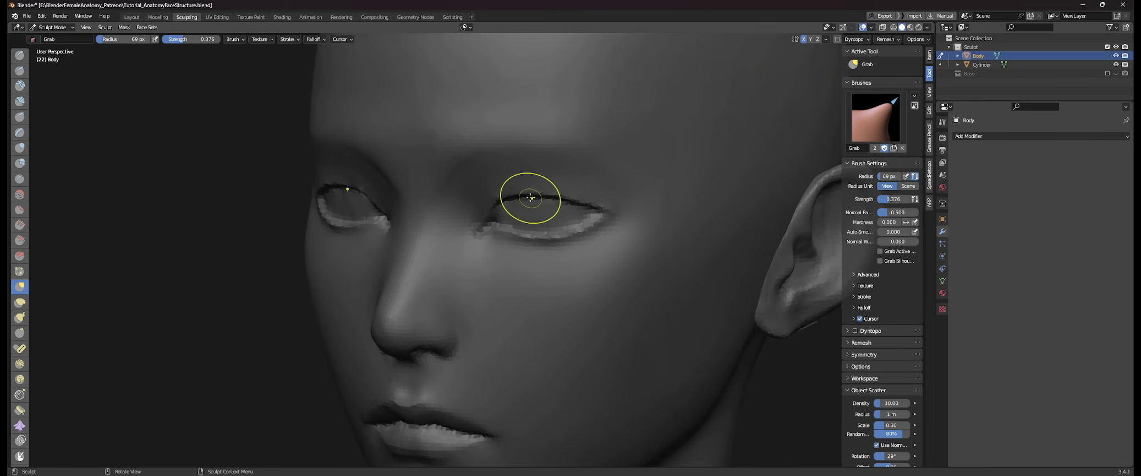
pyautogui.keyDown('ctrl'); pyautogui.moveTo(562, 199); pyautogui.dragTo(647, 188, button='middle'); pyautogui.keyUp('ctrl')
# - Reshape the upper eyelid towards its outer corner with the Grab brush at 103 px radius
pyautogui.press('f')
pyautogui.click(628, 166)
pyautogui.moveTo(595, 166); pyautogui.dragTo(589, 169)
pyautogui.moveTo(546, 170); pyautogui.dragTo(619, 173, button='middle')
pyautogui.moveTo(308, 197); pyautogui.dragTo(301, 198)
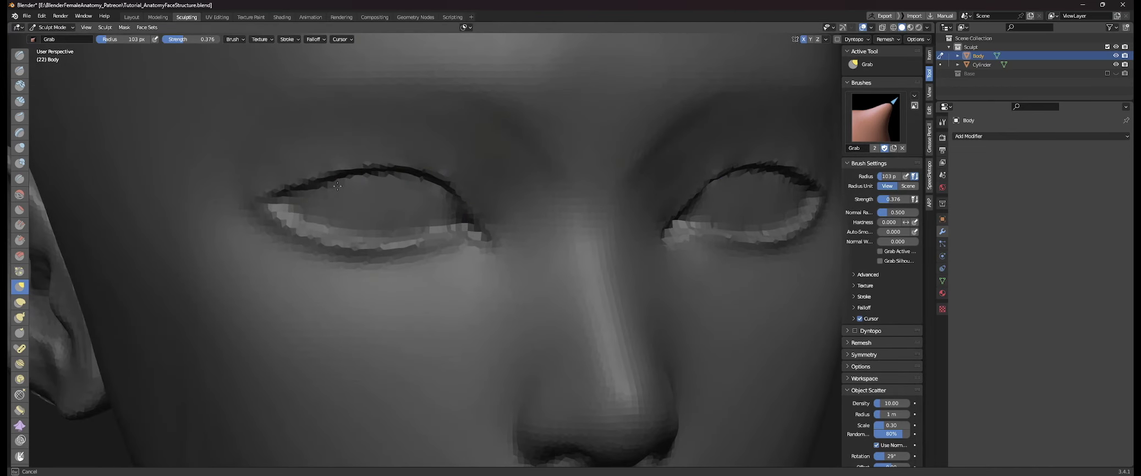
# - Nudge the side of the head near the ear's lower attachment with the Grab brush at 103 px radius
pyautogui.scroll(-5, 459, 174)
pyautogui.keyDown('shift'); pyautogui.moveTo(536, 167); pyautogui.dragTo(541, 121, button='middle'); pyautogui.keyUp('shift')
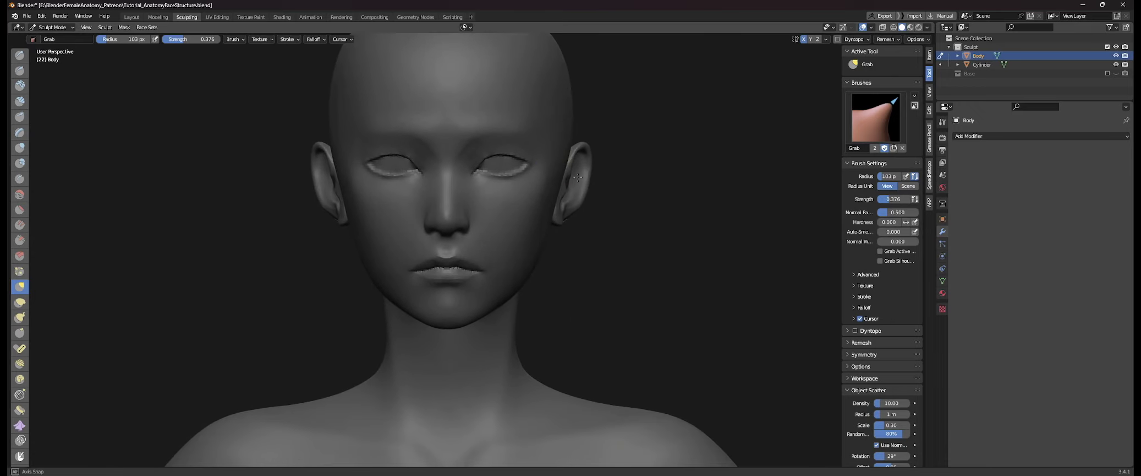
pyautogui.moveTo(650, 204)
pyautogui.mouseDown(button='middle')
pyautogui.moveTo(665, 209)
pyautogui.moveTo(653, 222)
pyautogui.moveTo(668, 246)
pyautogui.moveTo(613, 223)
pyautogui.mouseUp(button='middle')
pyautogui.scroll(3, 647, 248)
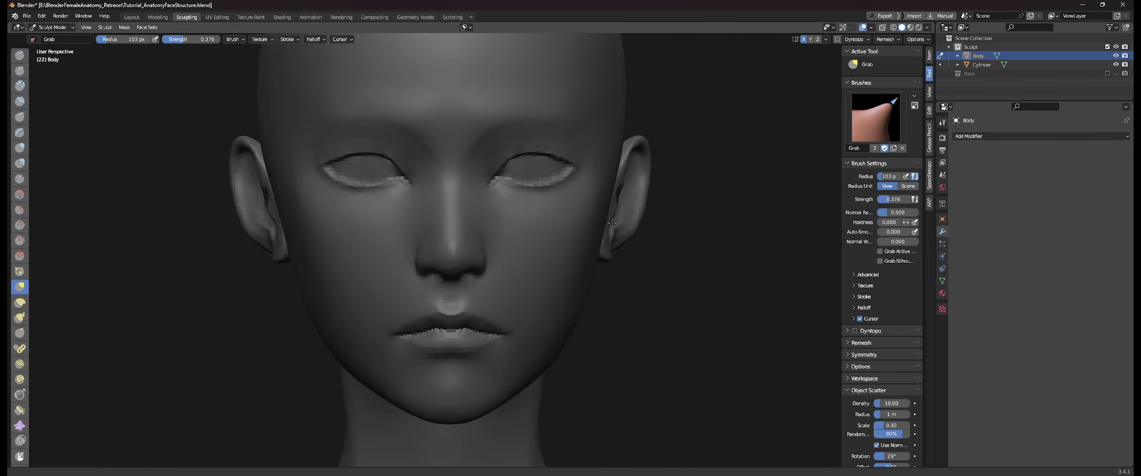
pyautogui.moveTo(612, 223); pyautogui.dragTo(607, 223)
# - Refine the eye area from a side view with the Grab brush at 66 px radius
pyautogui.moveTo(556, 217)
pyautogui.mouseDown(button='middle')
pyautogui.moveTo(427, 224)
pyautogui.moveTo(497, 196)
pyautogui.mouseUp(button='middle')
pyautogui.scroll(3, 479, 212)
pyautogui.press('f')
pyautogui.click(465, 205)
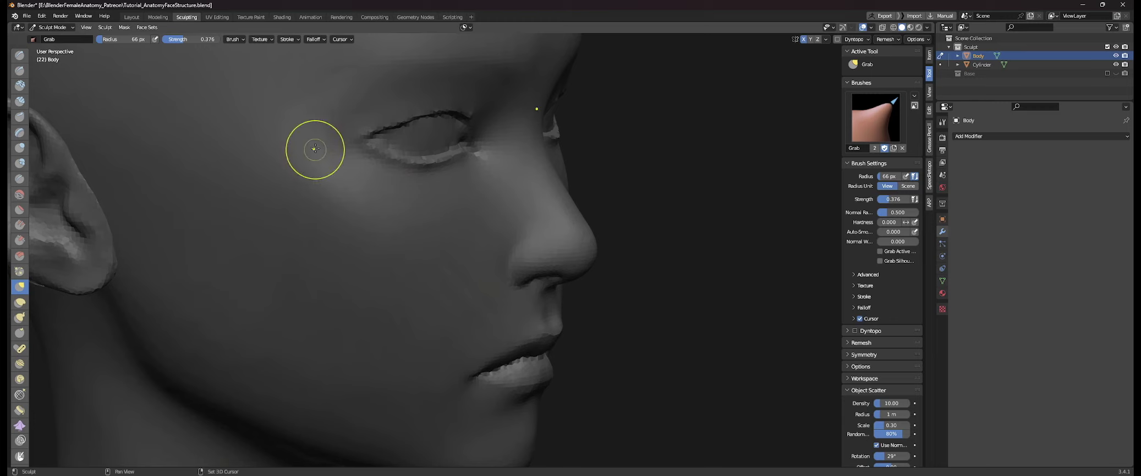
# - Adjust the jawline with a small Grab stroke at 66 px radius
pyautogui.scroll(-4, 497, 196)
pyautogui.moveTo(595, 199)
pyautogui.mouseDown(button='middle')
pyautogui.moveTo(487, 207)
pyautogui.moveTo(637, 210)
pyautogui.moveTo(647, 227)
pyautogui.moveTo(664, 225)
pyautogui.moveTo(633, 229)
pyautogui.mouseUp(button='middle')
pyautogui.scroll(-5, 605, 219)
pyautogui.scroll(2, 649, 216)
pyautogui.scroll(1, 675, 222)
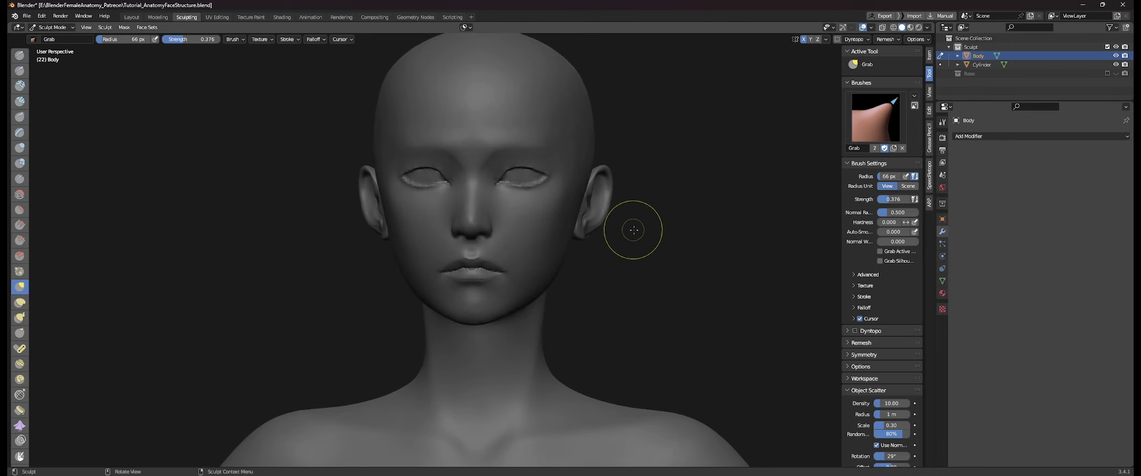
pyautogui.scroll(3, 633, 229)
pyautogui.moveTo(529, 356); pyautogui.dragTo(462, 361, button='middle')
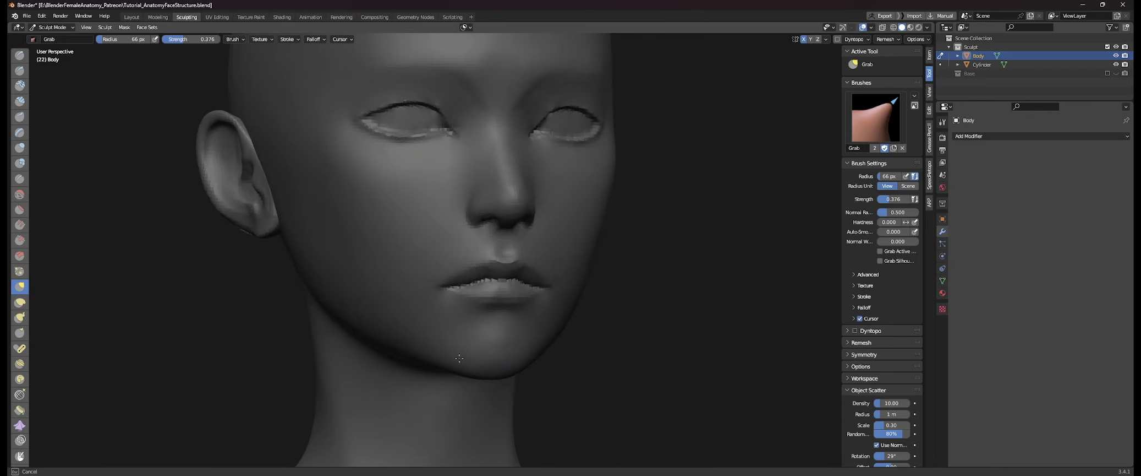
pyautogui.moveTo(366, 330); pyautogui.dragTo(368, 329)
# - Push the front of the upper eyelid back from a side view with the Grab brush at 66 px radius
pyautogui.scroll(-2, 440, 329)
pyautogui.moveTo(485, 329)
pyautogui.mouseDown(button='middle')
pyautogui.moveTo(585, 304)
pyautogui.moveTo(587, 321)
pyautogui.mouseUp(button='middle')
pyautogui.moveTo(588, 321)
pyautogui.mouseDown(button='middle')
pyautogui.moveTo(621, 324)
pyautogui.moveTo(637, 350)
pyautogui.mouseUp(button='middle')
pyautogui.moveTo(637, 350)
pyautogui.keyDown('ctrl'); pyautogui.mouseDown(button='middle')
pyautogui.moveTo(692, 300)
pyautogui.moveTo(539, 285)
pyautogui.mouseUp(button='middle'); pyautogui.keyUp('ctrl')
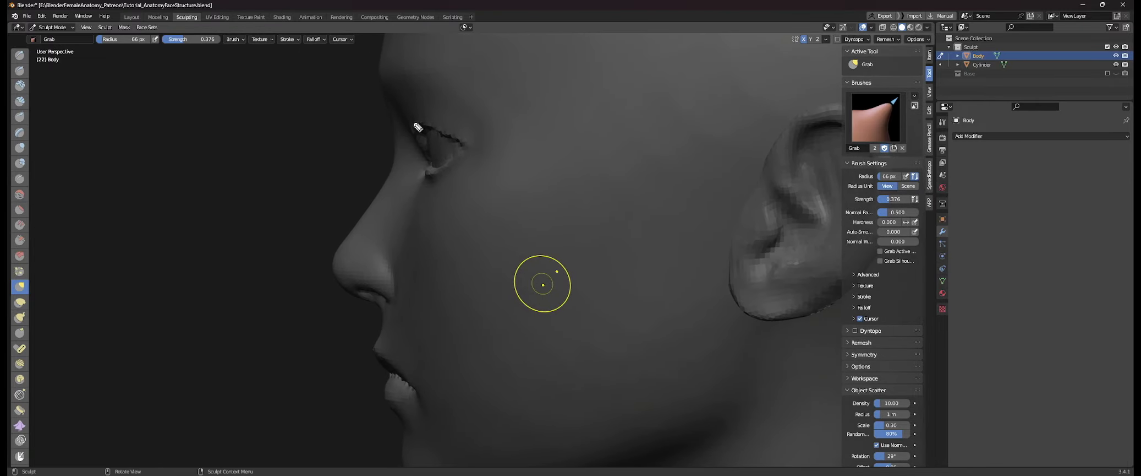
pyautogui.moveTo(418, 127); pyautogui.dragTo(443, 136)
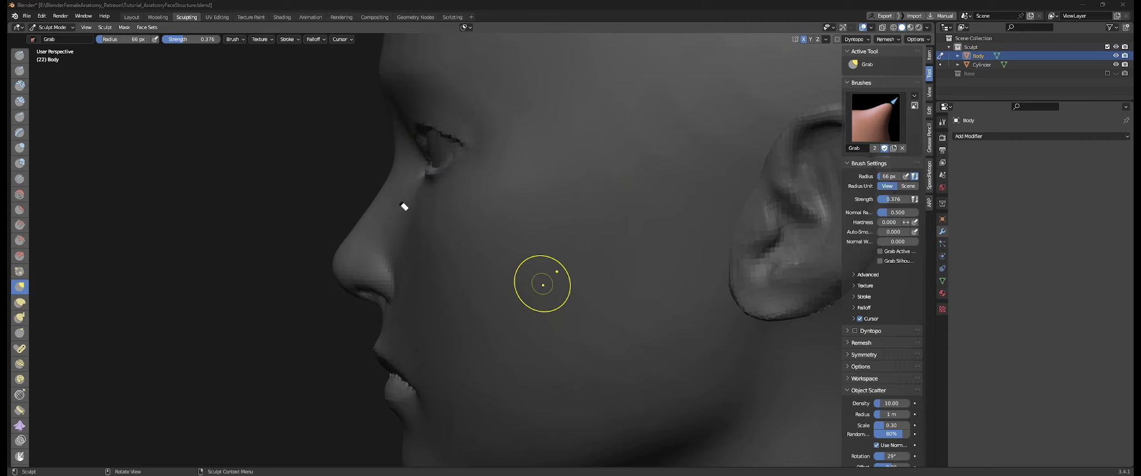
# - Pull the outer part of the upper eyelid slightly up and outward with a Grab stroke from a three-quarter view
pyautogui.moveTo(352, 184)
pyautogui.mouseDown(button='middle')
pyautogui.moveTo(497, 191)
pyautogui.moveTo(459, 200)
pyautogui.moveTo(440, 181)
pyautogui.mouseUp(button='middle')
pyautogui.press('f')
pyautogui.click(560, 184)
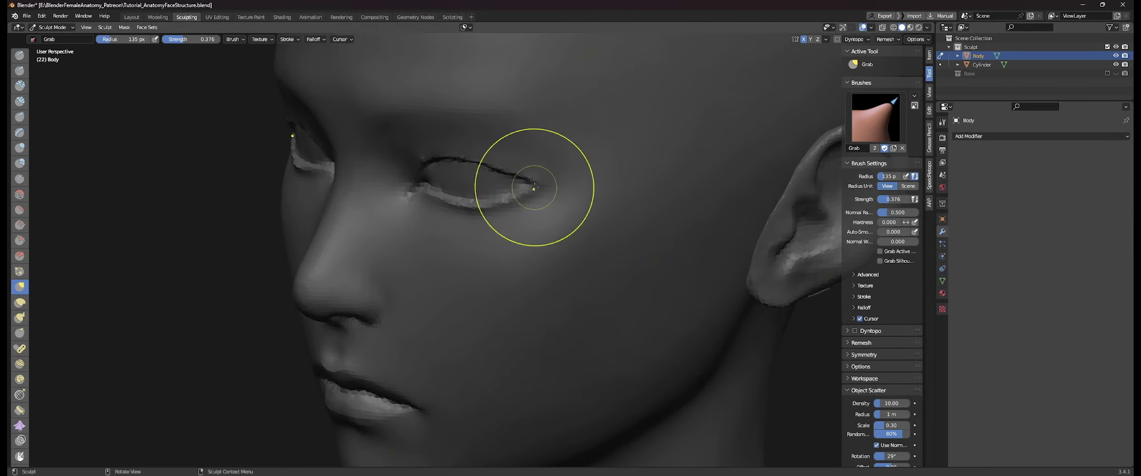
pyautogui.moveTo(535, 186); pyautogui.dragTo(541, 176, button='middle')
pyautogui.press('f')
pyautogui.click(521, 168)
pyautogui.moveTo(535, 157); pyautogui.dragTo(549, 149)
# - Adjust the outer eye corner with small strokes of the Grab brush at 97 px radius
pyautogui.moveTo(550, 147); pyautogui.dragTo(570, 151, button='middle')
pyautogui.press('f')
pyautogui.click(552, 159)
pyautogui.moveTo(573, 167); pyautogui.dragTo(574, 175)
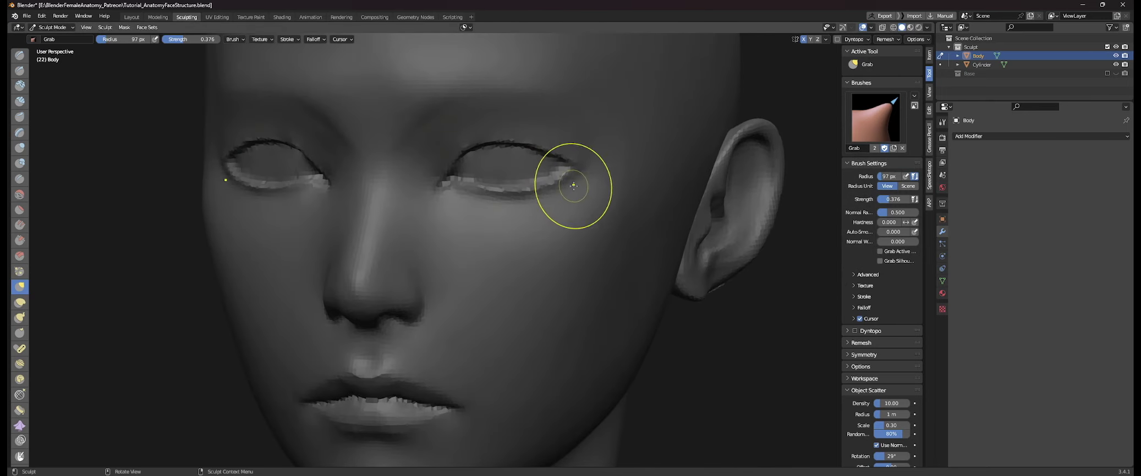
pyautogui.moveTo(573, 186)
pyautogui.mouseDown(button='middle')
pyautogui.moveTo(560, 184)
pyautogui.moveTo(585, 180)
pyautogui.mouseUp(button='middle')
pyautogui.moveTo(586, 179); pyautogui.dragTo(574, 177)
# - Shift the outer eye corner slightly inward with Grab from the opposite three-quarter view and set the brush radius to 88 px
pyautogui.moveTo(573, 177); pyautogui.dragTo(610, 171, button='middle')
pyautogui.press('f')
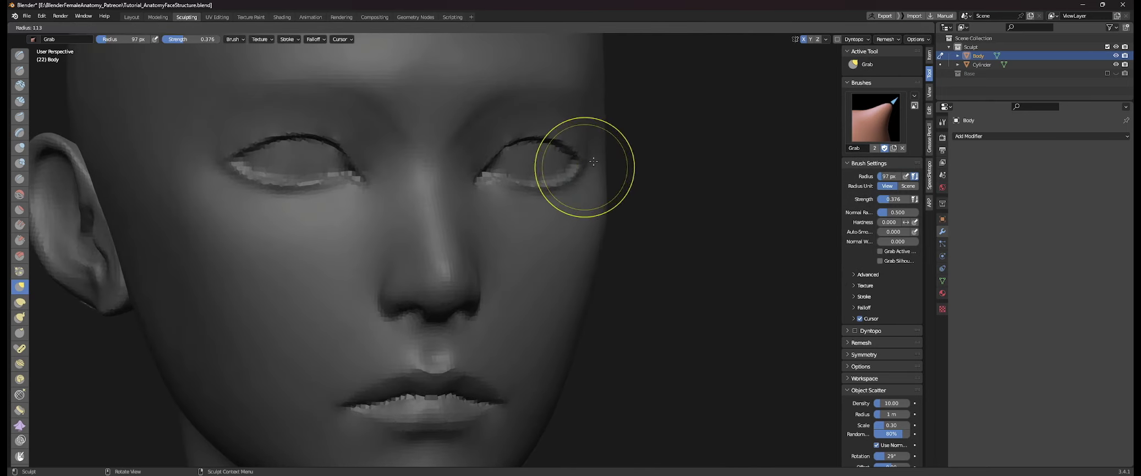
pyautogui.click(645, 168)
pyautogui.moveTo(584, 166); pyautogui.dragTo(575, 162)
pyautogui.moveTo(575, 160); pyautogui.dragTo(578, 168, button='middle')
pyautogui.press('f')
pyautogui.click(622, 166)
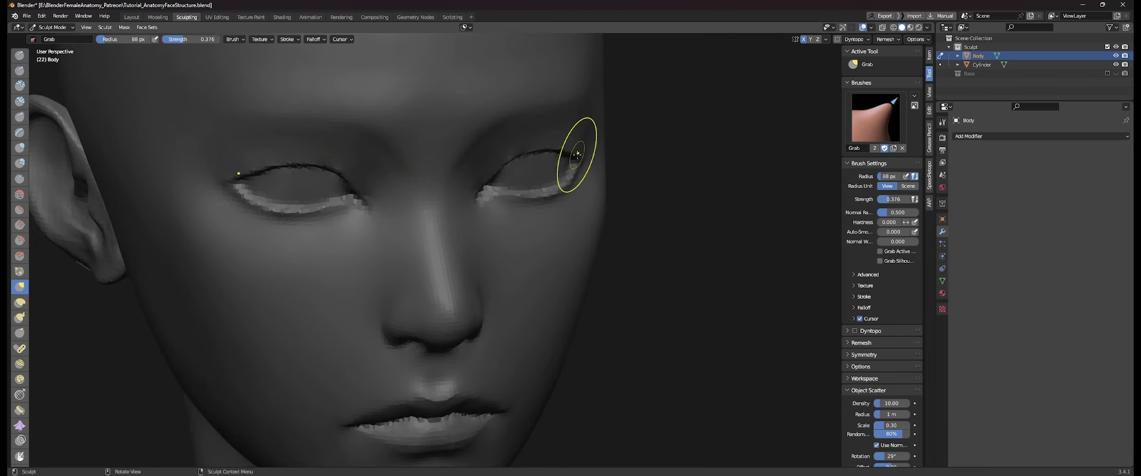
# - Pull the inner brow beside the nose bridge downward with the Grab brush at 100 px radius
pyautogui.scroll(-3, 691, 219)
pyautogui.moveTo(691, 219)
pyautogui.keyDown('shift'); pyautogui.mouseDown(button='middle')
pyautogui.moveTo(589, 183)
pyautogui.moveTo(572, 203)
pyautogui.moveTo(505, 201)
pyautogui.moveTo(569, 205)
pyautogui.moveTo(454, 206)
pyautogui.mouseUp(button='middle'); pyautogui.keyUp('shift')
pyautogui.scroll(2, 522, 198)
pyautogui.scroll(1, 522, 199)
pyautogui.press('f')
pyautogui.click(512, 206)
pyautogui.press('f')
pyautogui.click(480, 197)
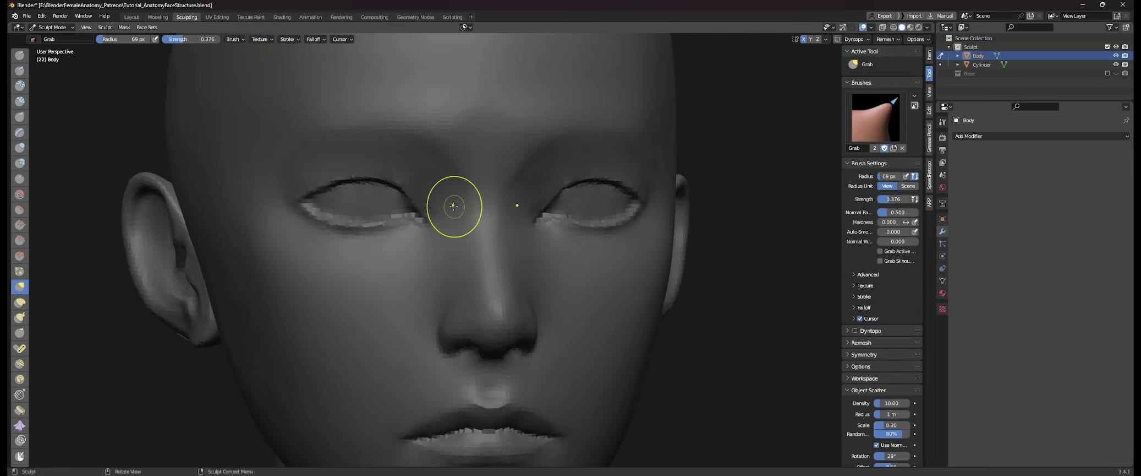
pyautogui.moveTo(451, 235); pyautogui.dragTo(467, 233, button='middle')
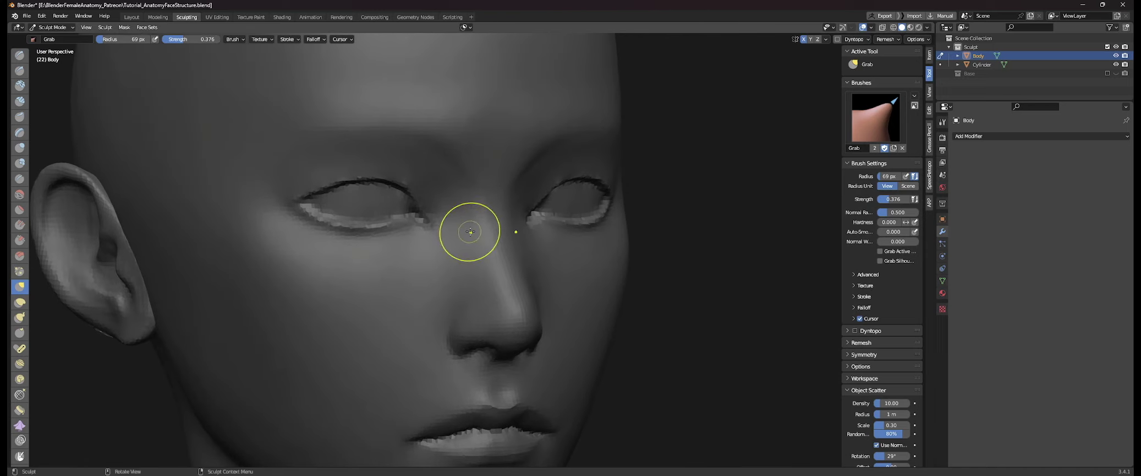
pyautogui.moveTo(477, 144); pyautogui.dragTo(459, 149, button='middle')
pyautogui.press('f')
pyautogui.click(480, 152)
pyautogui.moveTo(456, 158); pyautogui.dragTo(450, 173)
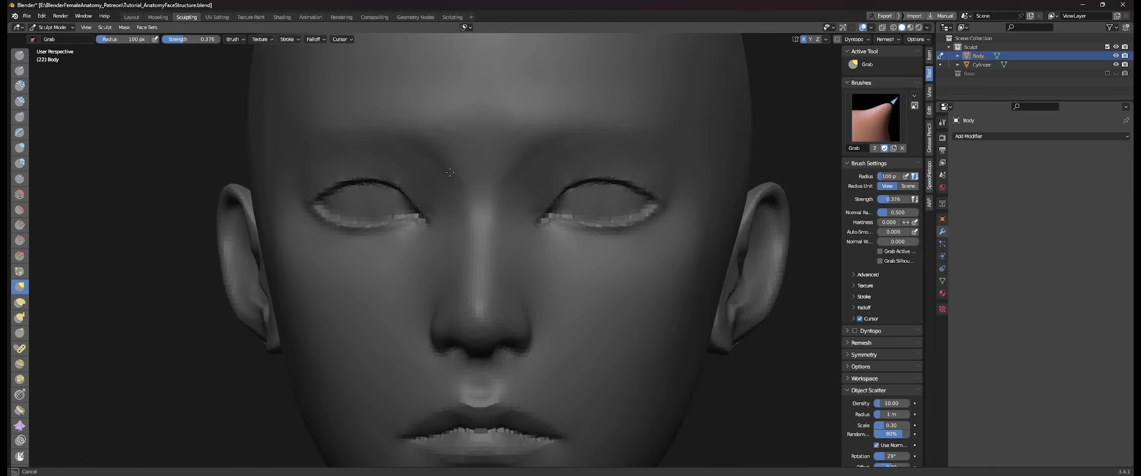
# - Refine the inner eye socket beside the nose bridge with the Grab brush at 61 px and 50 px radius
pyautogui.moveTo(448, 154); pyautogui.dragTo(501, 155, button='middle')
pyautogui.press('f')
pyautogui.click(489, 155)
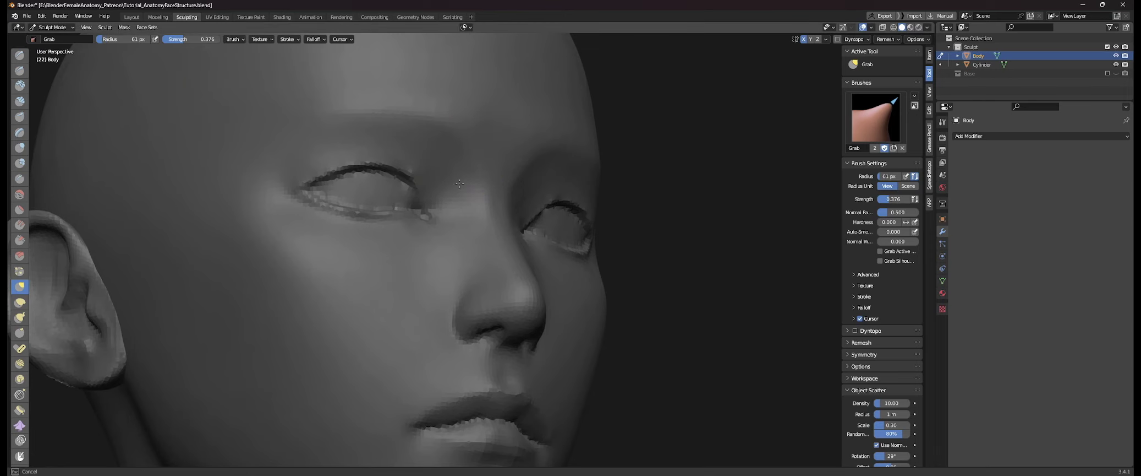
pyautogui.moveTo(469, 190)
pyautogui.mouseDown(button='middle')
pyautogui.moveTo(515, 175)
pyautogui.moveTo(516, 156)
pyautogui.mouseUp(button='middle')
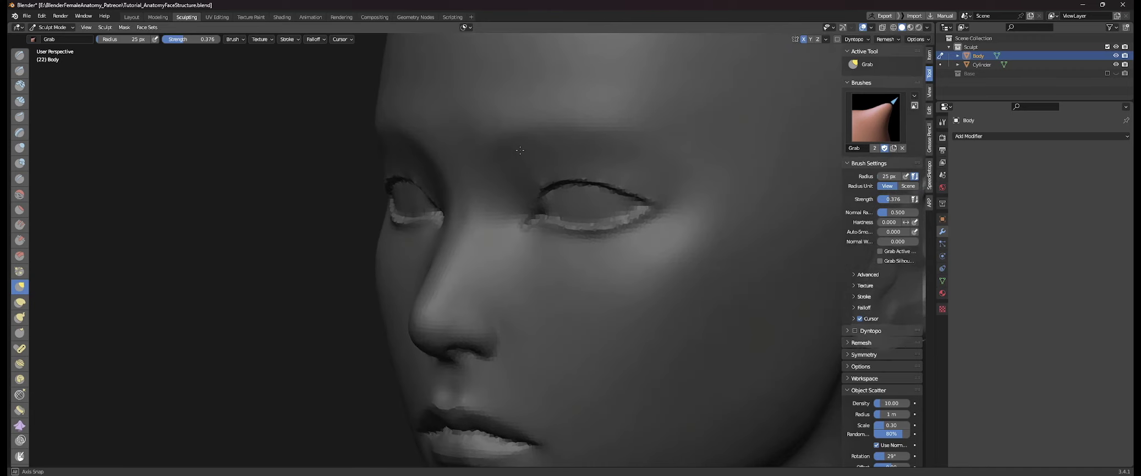
pyautogui.press('f')
pyautogui.click(528, 154)
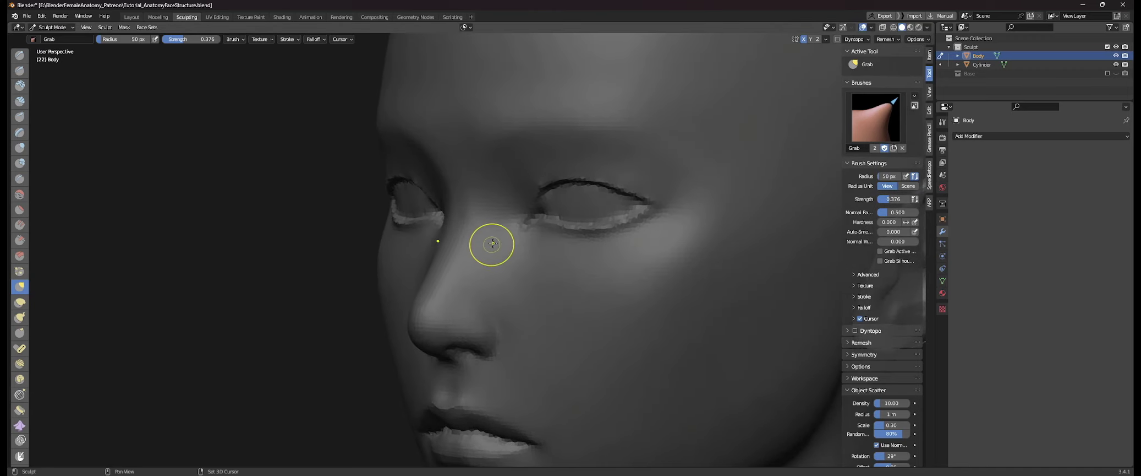
pyautogui.moveTo(493, 243); pyautogui.dragTo(515, 226, button='middle')
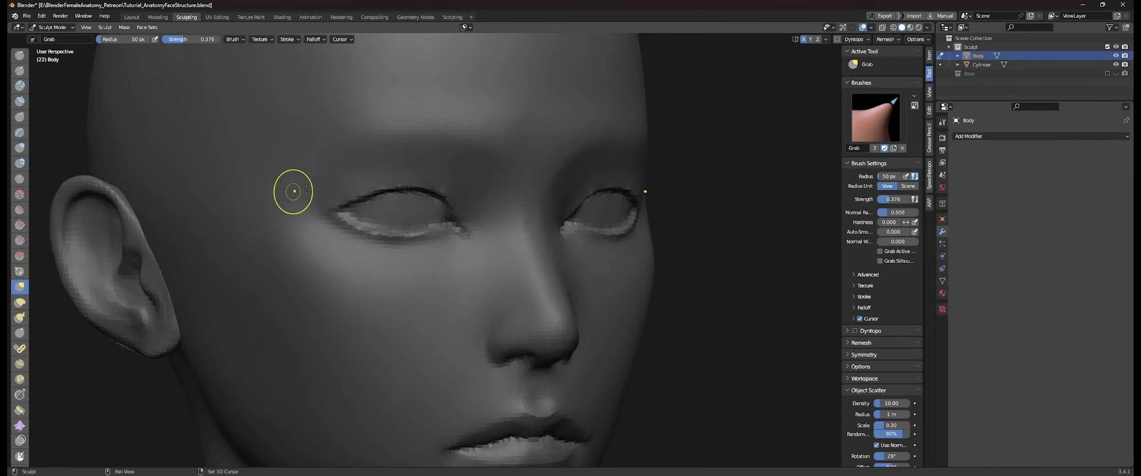
# - Nudge the side of the eye area inward with a Grab stroke from a wider view of the head
pyautogui.scroll(-4, 427, 197)
pyautogui.moveTo(607, 212); pyautogui.dragTo(516, 212, button='middle')
pyautogui.scroll(1, 601, 207)
pyautogui.press('f')
pyautogui.click(606, 206)
pyautogui.press('f')
pyautogui.click(622, 205)
pyautogui.moveTo(564, 219); pyautogui.dragTo(553, 213)
# - Fine-tune the eye area with very small upward Grab strokes from rotated views
pyautogui.moveTo(486, 219); pyautogui.dragTo(515, 217, button='middle')
pyautogui.press('f')
pyautogui.click(593, 219)
pyautogui.moveTo(495, 222); pyautogui.dragTo(496, 220)
pyautogui.moveTo(477, 217); pyautogui.dragTo(517, 213, button='middle')
pyautogui.moveTo(432, 225); pyautogui.dragTo(433, 222)
pyautogui.press('f')
pyautogui.click(478, 227)
# - Nudge the upper eyelid from the front view with an enlarged Grab brush
pyautogui.keyDown('ctrl'); pyautogui.moveTo(625, 203); pyautogui.dragTo(634, 273, button='middle'); pyautogui.keyUp('ctrl')
pyautogui.moveTo(634, 274); pyautogui.dragTo(596, 219, button='middle')
pyautogui.moveTo(597, 216)
pyautogui.keyDown('shift'); pyautogui.mouseDown(button='middle')
pyautogui.moveTo(604, 167)
pyautogui.moveTo(569, 249)
pyautogui.mouseUp(button='middle'); pyautogui.keyUp('shift')
pyautogui.press('f')
pyautogui.click(617, 206)
pyautogui.moveTo(576, 185); pyautogui.dragTo(550, 181, button='middle')
pyautogui.moveTo(640, 100); pyautogui.dragTo(617, 103, button='middle')
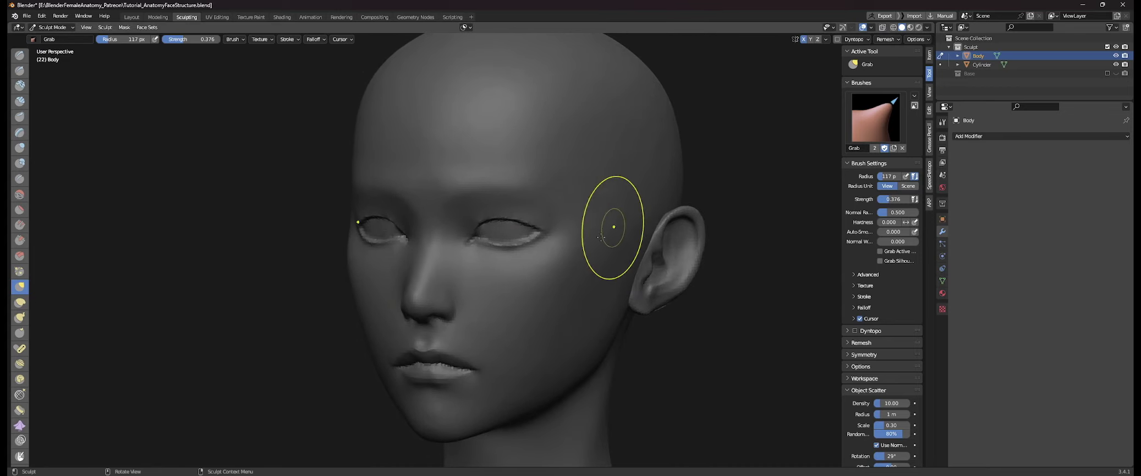
pyautogui.keyDown('ctrl'); pyautogui.moveTo(612, 228); pyautogui.dragTo(589, 224, button='middle'); pyautogui.keyUp('ctrl')
pyautogui.keyDown('shift'); pyautogui.moveTo(589, 225); pyautogui.dragTo(609, 197, button='middle'); pyautogui.keyUp('shift')
pyautogui.keyDown('ctrl'); pyautogui.moveTo(609, 197); pyautogui.dragTo(587, 193, button='middle'); pyautogui.keyUp('ctrl')
pyautogui.press('f')
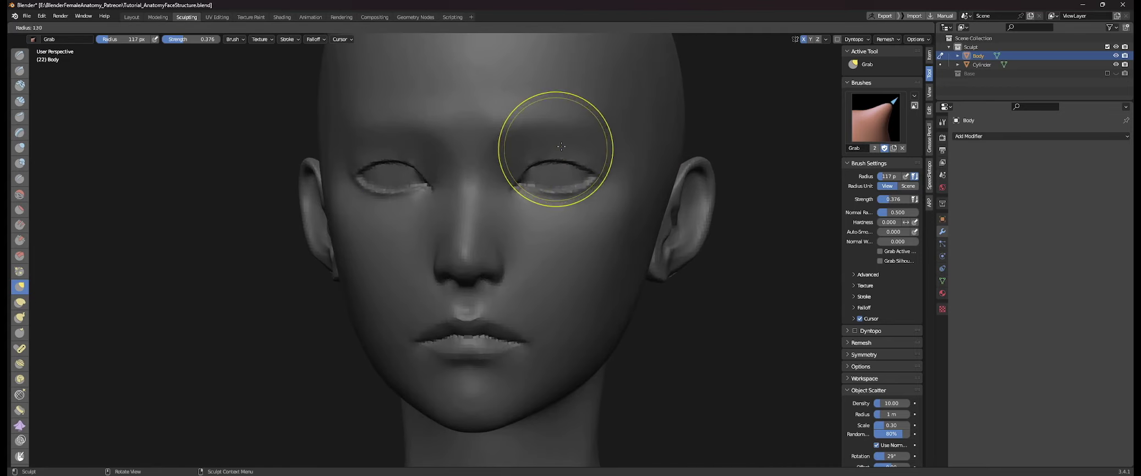
pyautogui.click(612, 148)
pyautogui.moveTo(563, 162); pyautogui.dragTo(563, 160)
# - Reshape the upper eyelid and outer eye corner close up with the Grab brush at 84 px radius
pyautogui.moveTo(404, 194)
pyautogui.mouseDown(button='middle')
pyautogui.moveTo(428, 196)
pyautogui.moveTo(406, 203)
pyautogui.moveTo(424, 238)
pyautogui.mouseUp(button='middle')
pyautogui.press('f')
pyautogui.click(405, 192)
pyautogui.press('f')
pyautogui.click(414, 221)
pyautogui.press('f')
pyautogui.click(423, 214)
pyautogui.moveTo(365, 158); pyautogui.dragTo(353, 157)
pyautogui.moveTo(280, 186); pyautogui.dragTo(282, 188)
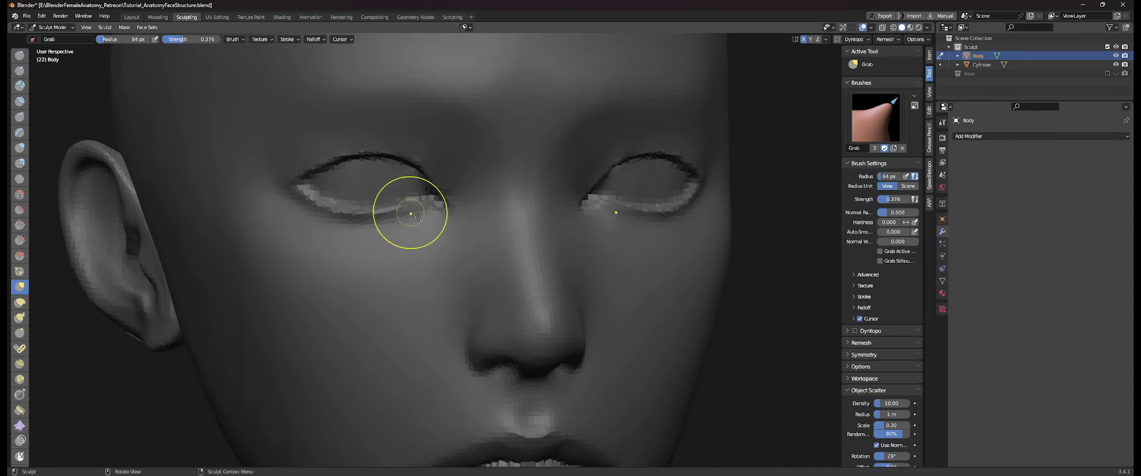
# - Refine the outer eye corner from side and three-quarter views with the Grab brush at 61 px and 45 px radius
pyautogui.scroll(-4, 475, 237)
pyautogui.moveTo(564, 238)
pyautogui.mouseDown(button='middle')
pyautogui.moveTo(557, 226)
pyautogui.moveTo(468, 223)
pyautogui.moveTo(525, 214)
pyautogui.moveTo(460, 224)
pyautogui.moveTo(485, 221)
pyautogui.mouseUp(button='middle')
pyautogui.scroll(1, 525, 214)
pyautogui.scroll(2, 520, 209)
pyautogui.press('f')
pyautogui.click(555, 207)
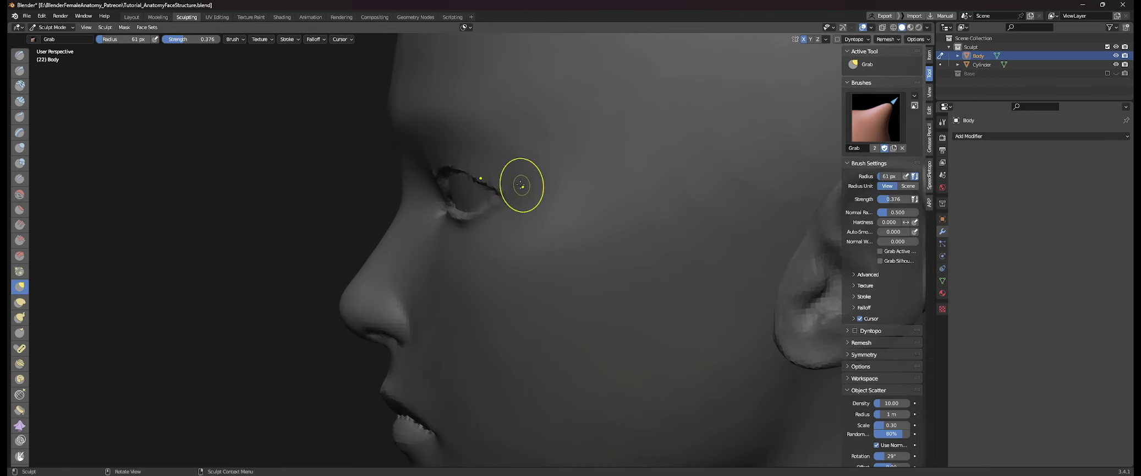
pyautogui.press('f')
pyautogui.moveTo(513, 185); pyautogui.dragTo(634, 221, button='middle')
pyautogui.click(572, 212)
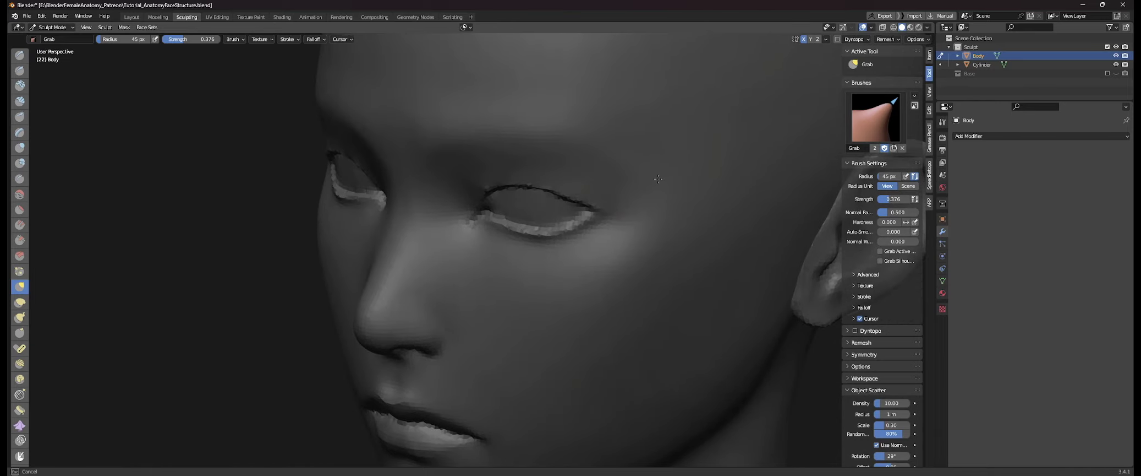
# - Examine the eyes, jaw and overall face proportions from three-quarter, front and profile views
pyautogui.moveTo(667, 185)
pyautogui.mouseDown(button='middle')
pyautogui.moveTo(558, 158)
pyautogui.moveTo(300, 261)
pyautogui.mouseUp(button='middle')
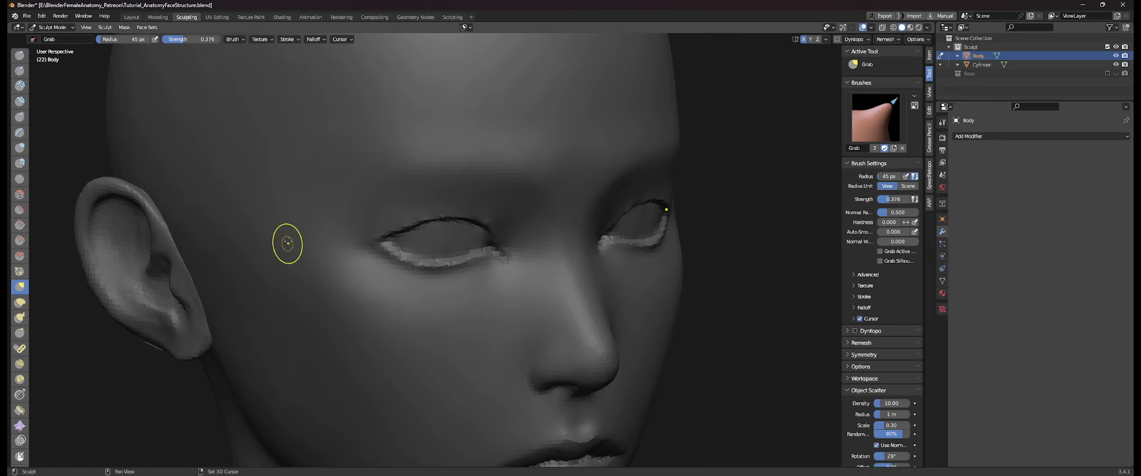
pyautogui.keyDown('shift'); pyautogui.moveTo(420, 303); pyautogui.dragTo(332, 220, button='middle'); pyautogui.keyUp('shift')
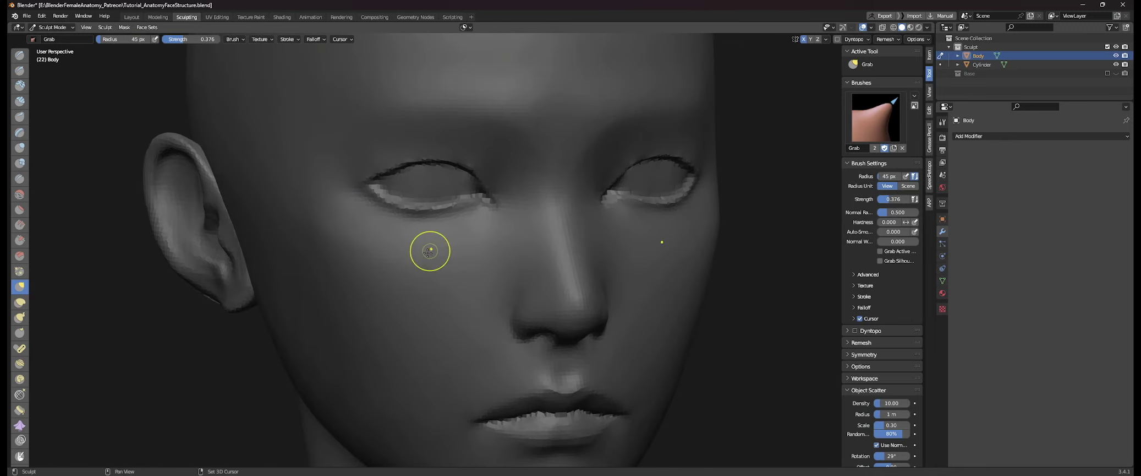
pyautogui.keyDown('ctrl'); pyautogui.moveTo(491, 268); pyautogui.dragTo(567, 297, button='middle'); pyautogui.keyUp('ctrl')
pyautogui.moveTo(594, 270); pyautogui.dragTo(312, 231, button='middle')
pyautogui.press('f')
pyautogui.click(587, 226)
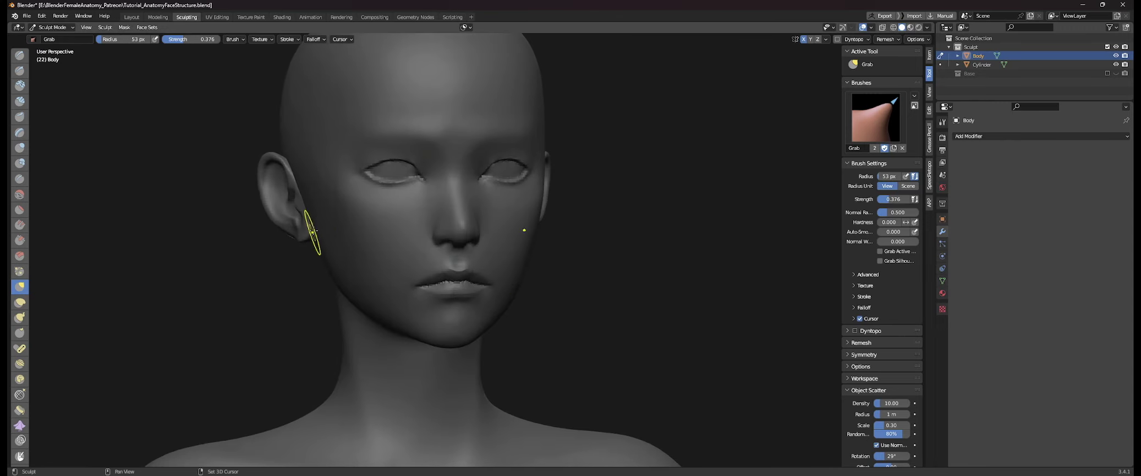
pyautogui.moveTo(604, 327)
pyautogui.mouseDown(button='middle')
pyautogui.moveTo(581, 293)
pyautogui.moveTo(567, 308)
pyautogui.moveTo(526, 312)
pyautogui.mouseUp(button='middle')
pyautogui.press('f')
pyautogui.click(525, 285)
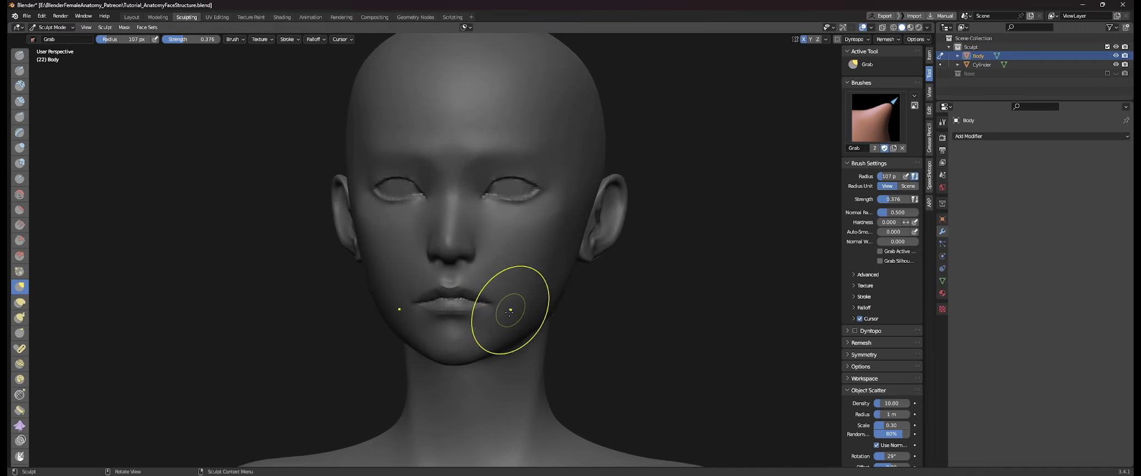
pyautogui.moveTo(480, 316); pyautogui.dragTo(441, 309, button='middle')
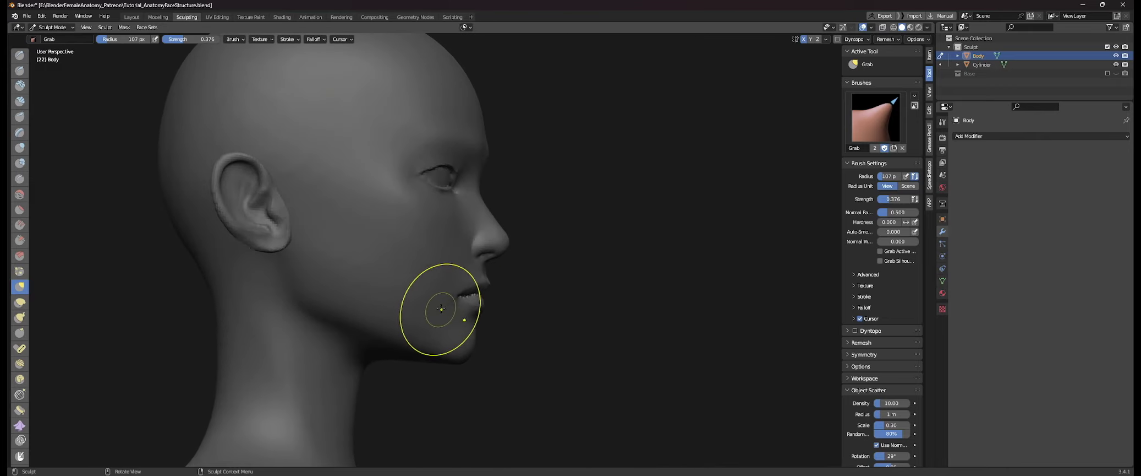
# - Examine the face outline around the eyes and cheeks from several angles with the Grab brush enlarged to 246 px radius
pyautogui.moveTo(531, 314)
pyautogui.mouseDown(button='middle')
pyautogui.moveTo(485, 316)
pyautogui.moveTo(427, 340)
pyautogui.mouseUp(button='middle')
pyautogui.press('f')
pyautogui.click(468, 316)
pyautogui.keyDown('shift'); pyautogui.moveTo(494, 305); pyautogui.dragTo(511, 328, button='middle'); pyautogui.keyUp('shift')
pyautogui.keyDown('ctrl'); pyautogui.moveTo(512, 328); pyautogui.dragTo(525, 275, button='middle'); pyautogui.keyUp('ctrl')
pyautogui.keyDown('shift'); pyautogui.moveTo(548, 190); pyautogui.dragTo(538, 210, button='middle'); pyautogui.keyUp('shift')
pyautogui.press('f')
pyautogui.click(602, 211)
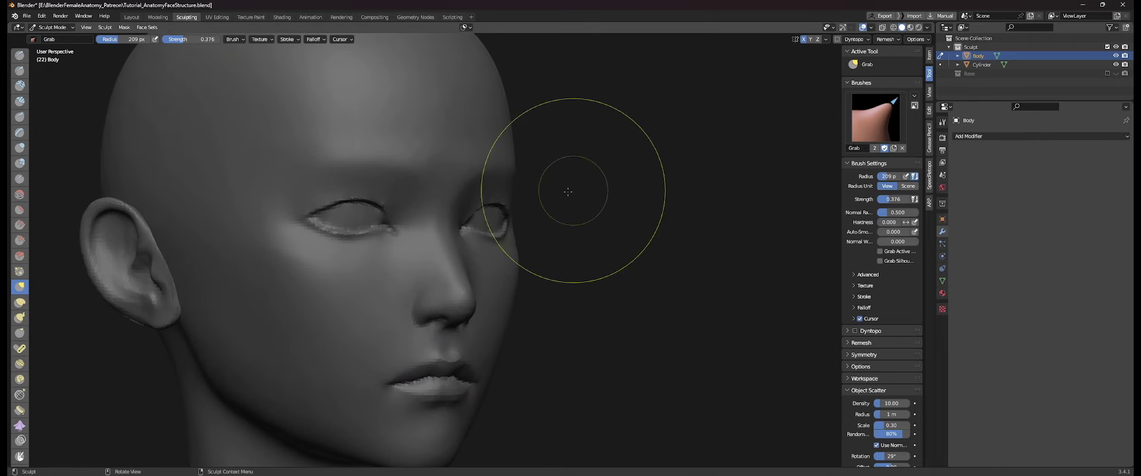
pyautogui.press('f')
pyautogui.click(498, 234)
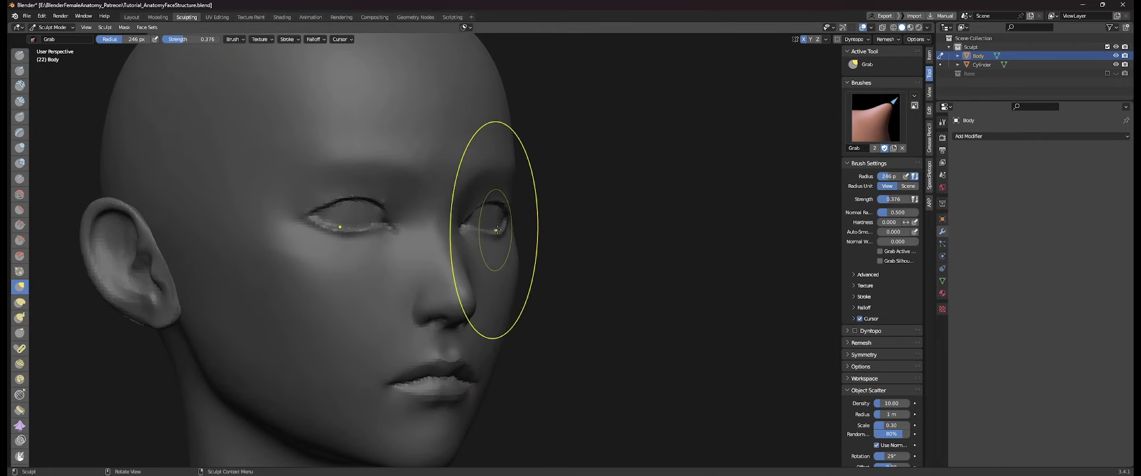
pyautogui.moveTo(567, 239); pyautogui.dragTo(487, 235, button='middle')
pyautogui.press('f')
pyautogui.click(536, 233)
pyautogui.moveTo(607, 238); pyautogui.dragTo(581, 239, button='middle')
pyautogui.press('f')
pyautogui.click(548, 231)
pyautogui.moveTo(379, 238); pyautogui.dragTo(527, 237, button='middle')
pyautogui.press('f')
pyautogui.click(391, 232)
# - Examine the eyelid edges and eye corners close up from several angles with the Grab brush at 52 px radius
pyautogui.scroll(3, 528, 237)
pyautogui.moveTo(542, 202)
pyautogui.keyDown('shift'); pyautogui.mouseDown(button='middle')
pyautogui.moveTo(550, 255)
pyautogui.moveTo(542, 239)
pyautogui.mouseUp(button='middle'); pyautogui.keyUp('shift')
pyautogui.press('f')
pyautogui.click(541, 236)
pyautogui.scroll(3, 535, 240)
pyautogui.press('f')
pyautogui.click(576, 228)
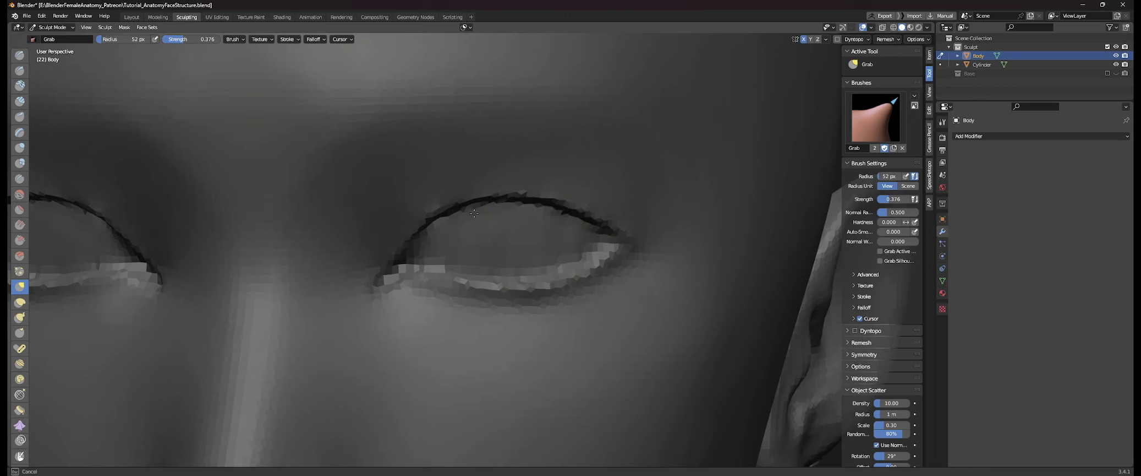
pyautogui.moveTo(454, 223); pyautogui.dragTo(490, 228, button='middle')
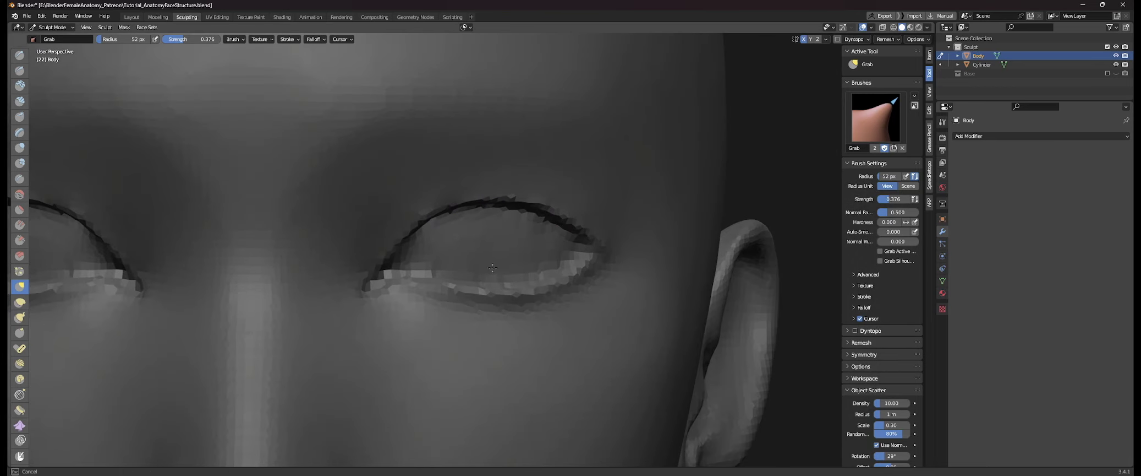
pyautogui.moveTo(465, 267); pyautogui.dragTo(530, 274, button='middle')
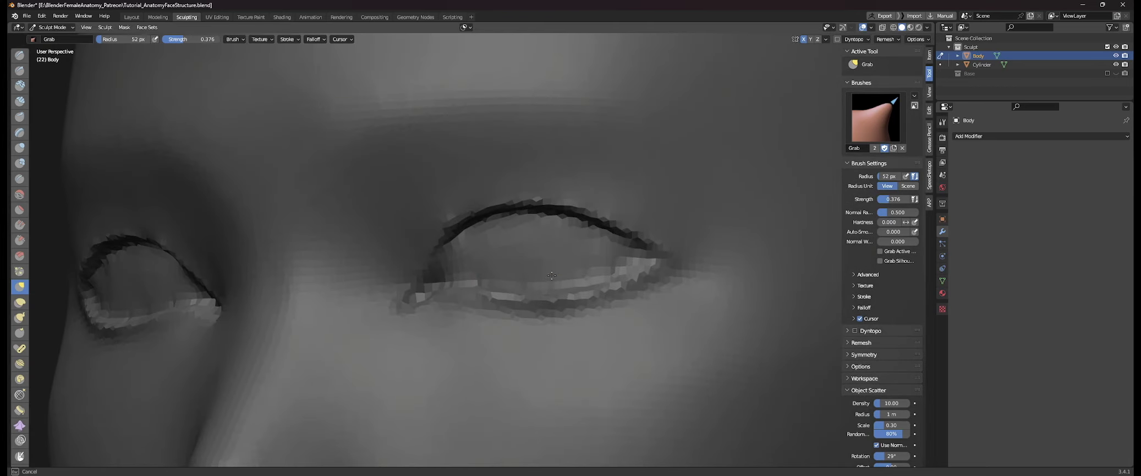
pyautogui.moveTo(612, 261); pyautogui.dragTo(594, 255, button='middle')
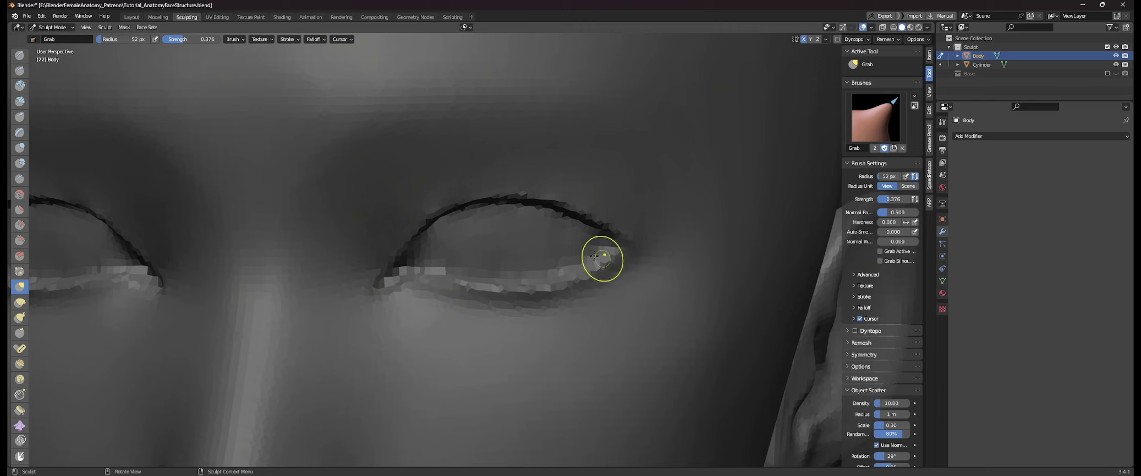
# - Examine the whole head from a zoomed-out three-quarter view, checking how the eyes and temples fit the face
pyautogui.scroll(-8, 649, 263)
pyautogui.scroll(-3, 522, 239)
pyautogui.moveTo(555, 305); pyautogui.dragTo(616, 264, button='middle')
pyautogui.press('f')
pyautogui.click(640, 254)
pyautogui.moveTo(533, 245)
pyautogui.mouseDown(button='middle')
pyautogui.moveTo(566, 247)
pyautogui.moveTo(599, 280)
pyautogui.mouseUp(button='middle')
pyautogui.scroll(2, 549, 249)
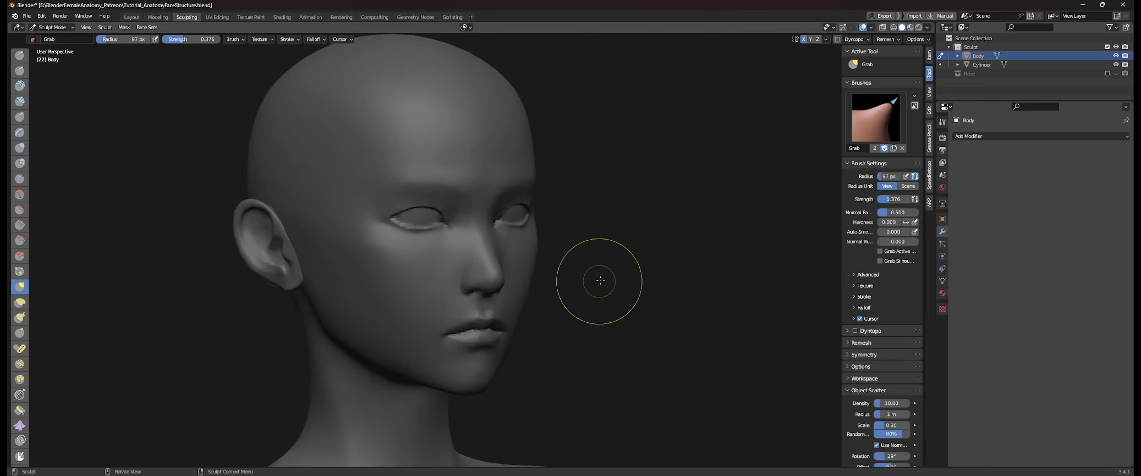
pyautogui.scroll(1, 599, 280)
pyautogui.press('f')
pyautogui.click(327, 201)
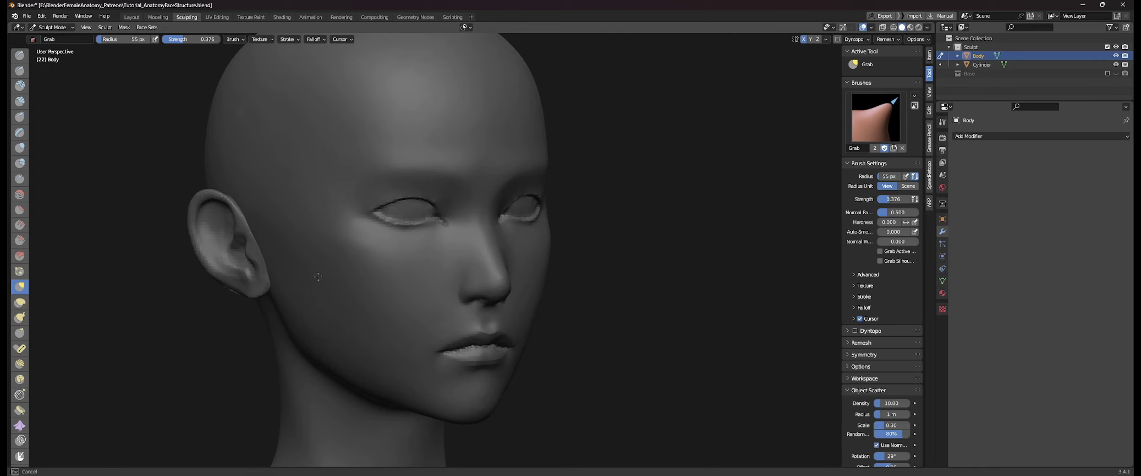
# - Pull the cheek contour slightly outward below the eye with the Grab brush at 201 px radius
pyautogui.moveTo(394, 337)
pyautogui.mouseDown(button='middle')
pyautogui.moveTo(410, 322)
pyautogui.moveTo(364, 296)
pyautogui.moveTo(308, 306)
pyautogui.mouseUp(button='middle')
pyautogui.press('f')
pyautogui.click(548, 290)
pyautogui.moveTo(545, 289); pyautogui.dragTo(523, 306, button='middle')
pyautogui.press('f')
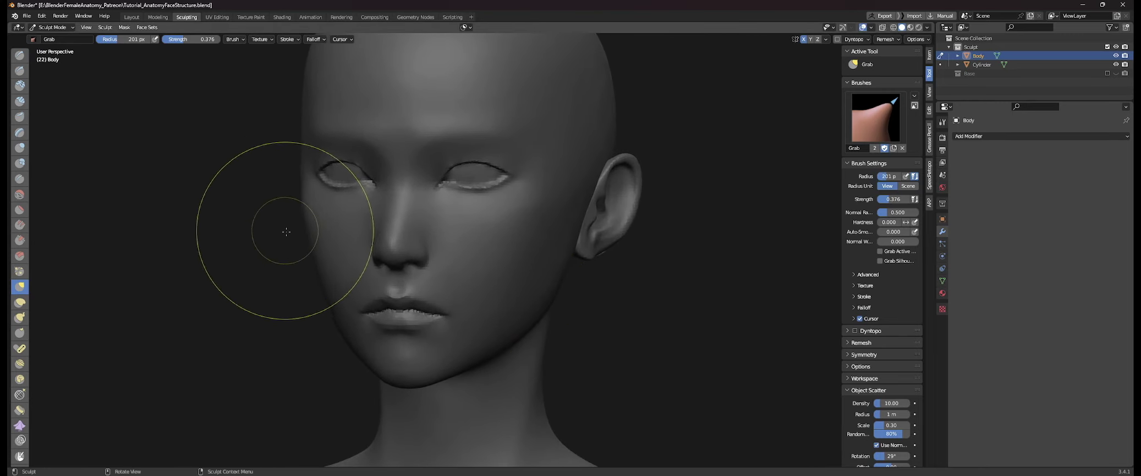
pyautogui.moveTo(304, 240); pyautogui.dragTo(304, 239)
pyautogui.moveTo(314, 240); pyautogui.dragTo(306, 244)
pyautogui.moveTo(312, 246); pyautogui.dragTo(342, 242, button='middle')
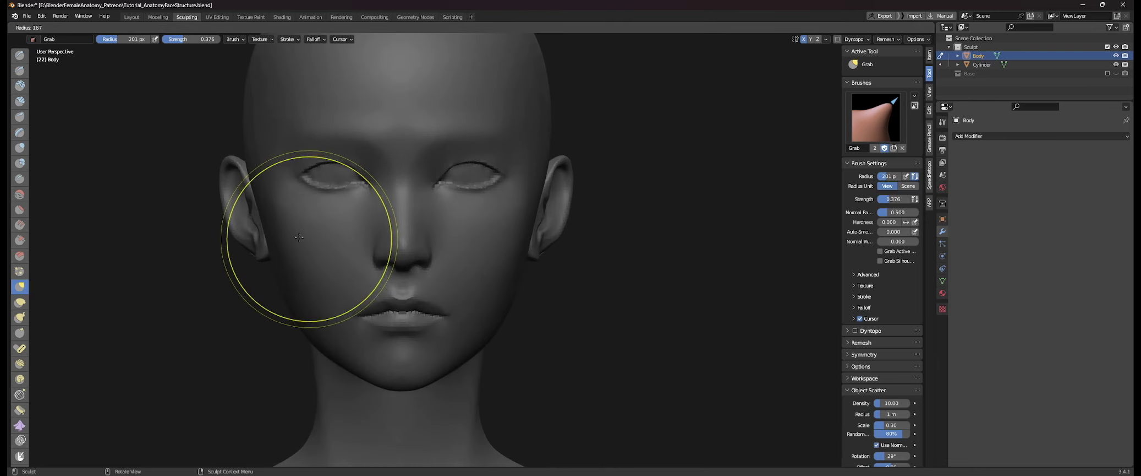
# - Pull the side of the face in front of the ear outward with the Grab brush at 133 px radius
pyautogui.moveTo(270, 229); pyautogui.dragTo(289, 219, button='middle')
pyautogui.moveTo(249, 221)
pyautogui.mouseDown()
pyautogui.moveTo(257, 235)
pyautogui.moveTo(237, 219)
pyautogui.mouseUp()
pyautogui.press('f')
pyautogui.click(253, 229)
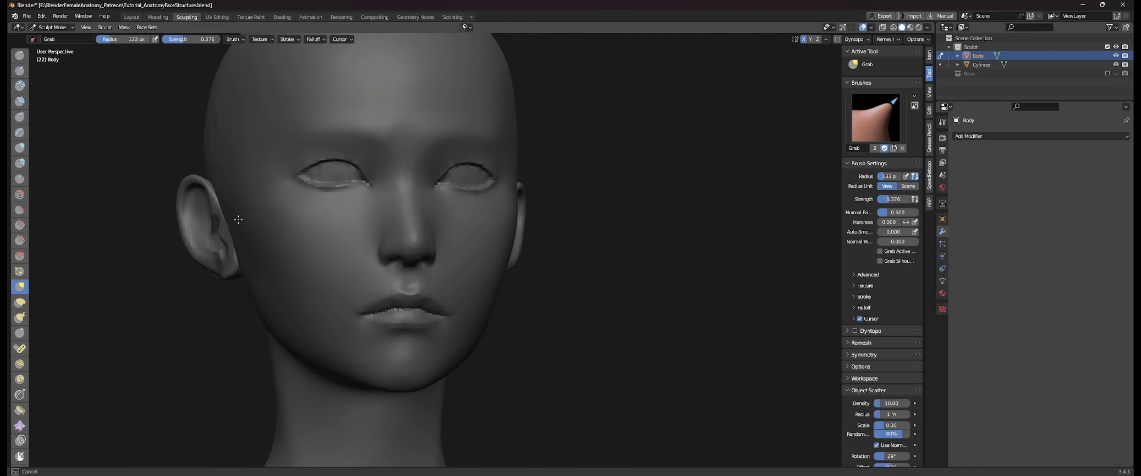
# - Pull the side of the cheek in front of the earlobe slightly outward with the Grab brush at 105 px radius
pyautogui.moveTo(257, 229); pyautogui.dragTo(262, 238, button='middle')
pyautogui.press('f')
pyautogui.click(264, 270)
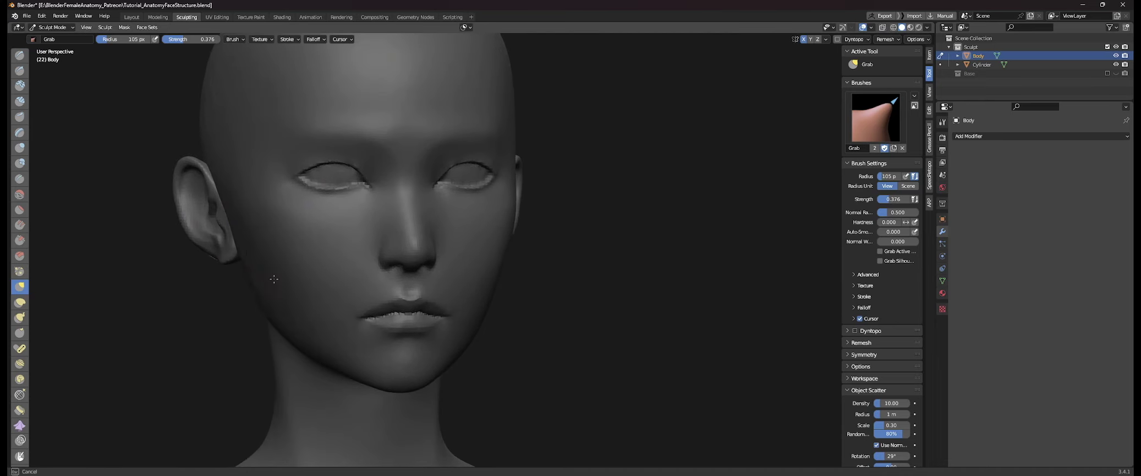
pyautogui.moveTo(318, 286)
pyautogui.mouseDown(button='middle')
pyautogui.moveTo(517, 136)
pyautogui.moveTo(523, 175)
pyautogui.mouseUp(button='middle')
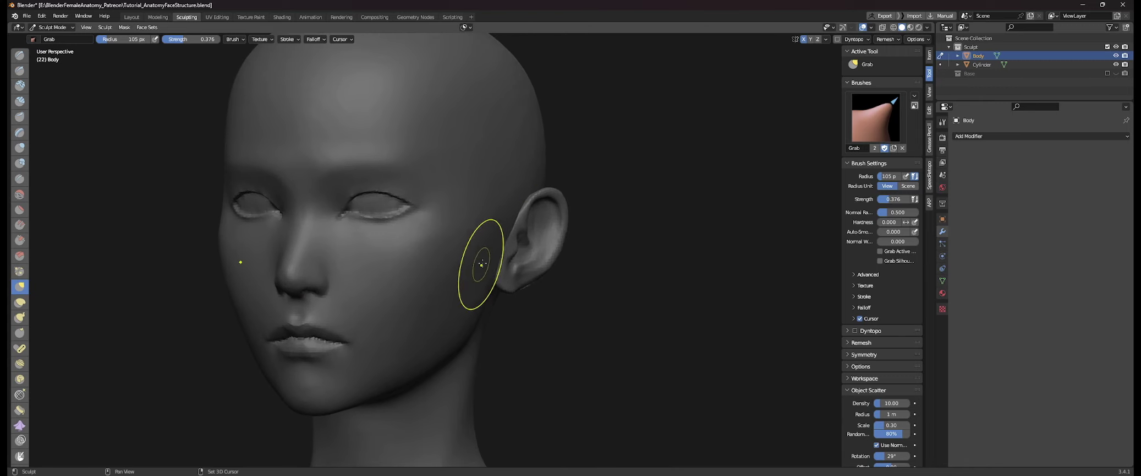
pyautogui.keyDown('shift'); pyautogui.moveTo(430, 345); pyautogui.dragTo(447, 317, button='middle'); pyautogui.keyUp('shift')
pyautogui.moveTo(447, 317); pyautogui.dragTo(462, 291, button='middle')
pyautogui.moveTo(441, 252); pyautogui.dragTo(448, 252)
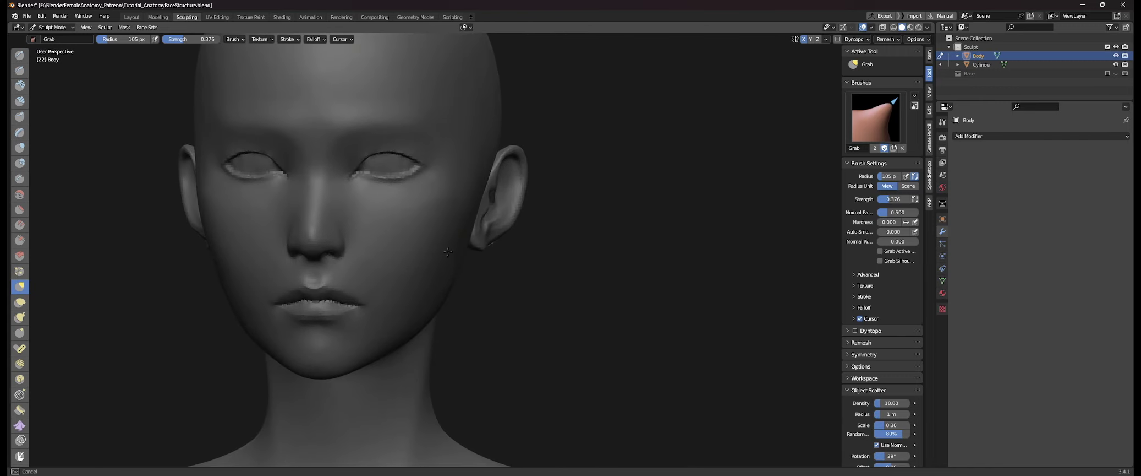
# - Nudge the lower cheek beside the mouth corner inward with the Grab brush at 105 px radius
pyautogui.keyDown('shift'); pyautogui.moveTo(395, 235); pyautogui.dragTo(450, 216, button='middle'); pyautogui.keyUp('shift')
pyautogui.moveTo(441, 316); pyautogui.dragTo(433, 314)
pyautogui.moveTo(381, 309)
pyautogui.mouseDown(button='middle')
pyautogui.moveTo(402, 317)
pyautogui.moveTo(427, 302)
pyautogui.moveTo(410, 284)
pyautogui.mouseUp(button='middle')
# - Refine the corners of the mouth with the Grab brush at 55 px radius and check them from the side
pyautogui.scroll(3, 418, 300)
pyautogui.press('f')
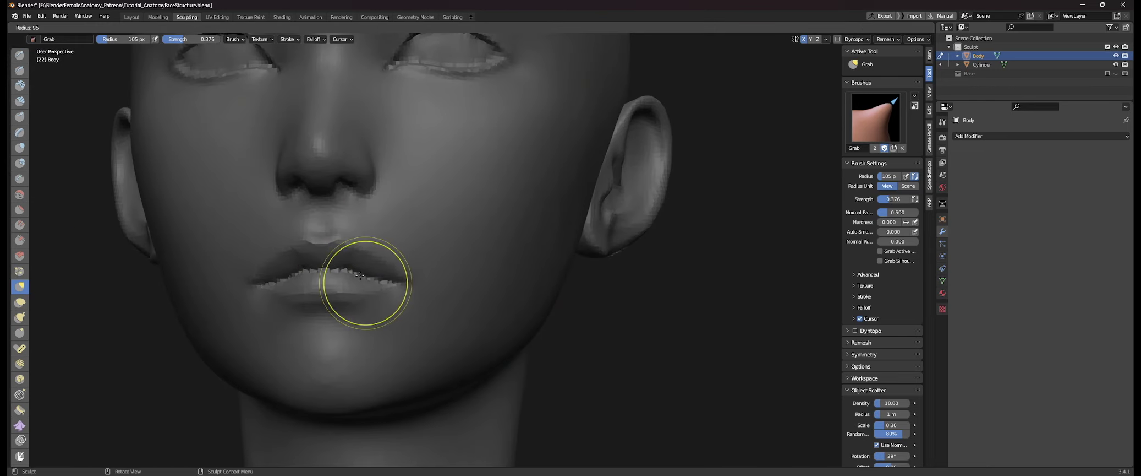
pyautogui.click(389, 284)
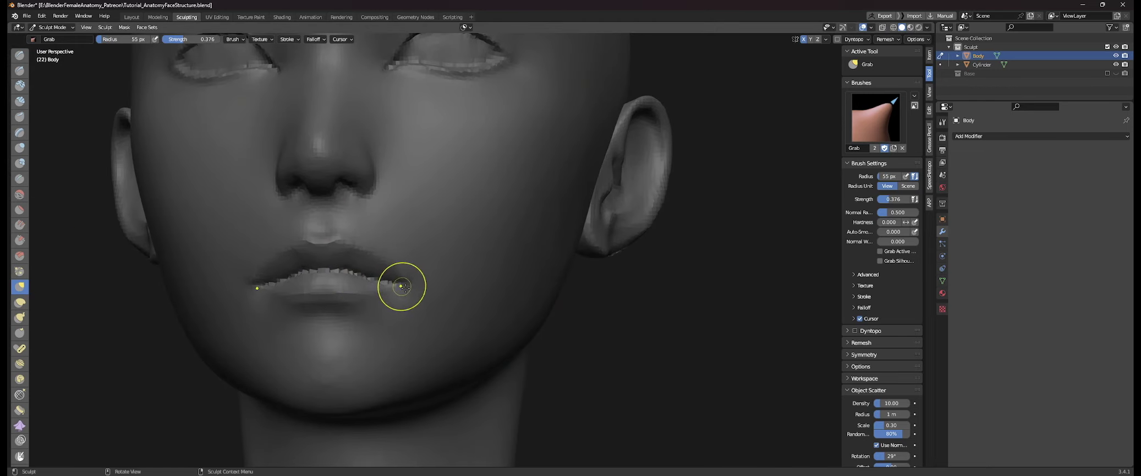
pyautogui.scroll(-5, 576, 330)
pyautogui.moveTo(571, 291); pyautogui.dragTo(582, 308, button='middle')
pyautogui.moveTo(582, 307)
pyautogui.keyDown('shift'); pyautogui.mouseDown(button='middle')
pyautogui.moveTo(604, 329)
pyautogui.moveTo(591, 323)
pyautogui.moveTo(705, 306)
pyautogui.moveTo(653, 298)
pyautogui.moveTo(672, 301)
pyautogui.moveTo(642, 260)
pyautogui.mouseUp(button='middle'); pyautogui.keyUp('shift')
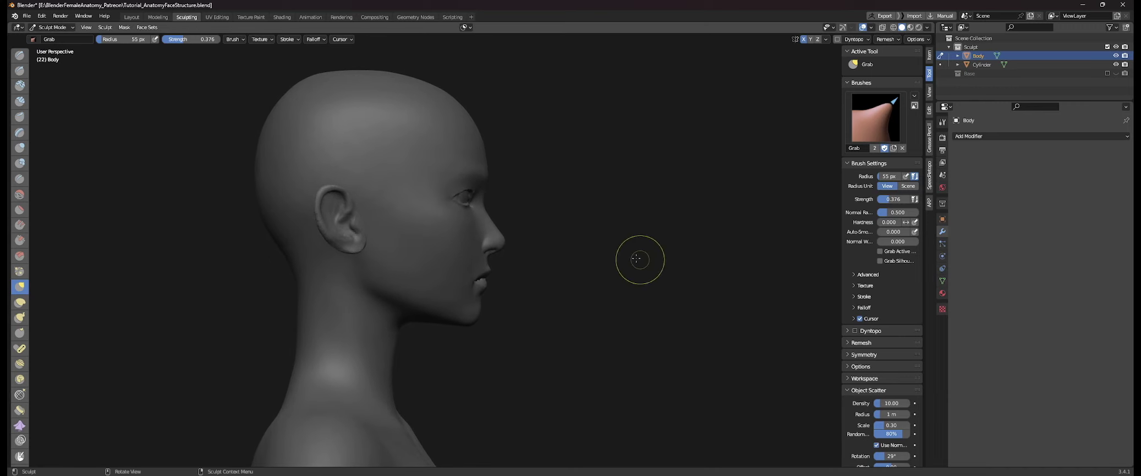
# - Pull the outer eye corner area outward and adjust the eye region with the Grab brush at 118 px radius
pyautogui.scroll(4, 627, 242)
pyautogui.keyDown('shift'); pyautogui.moveTo(608, 222); pyautogui.dragTo(632, 230, button='middle'); pyautogui.keyUp('shift')
pyautogui.press('f')
pyautogui.click(508, 189)
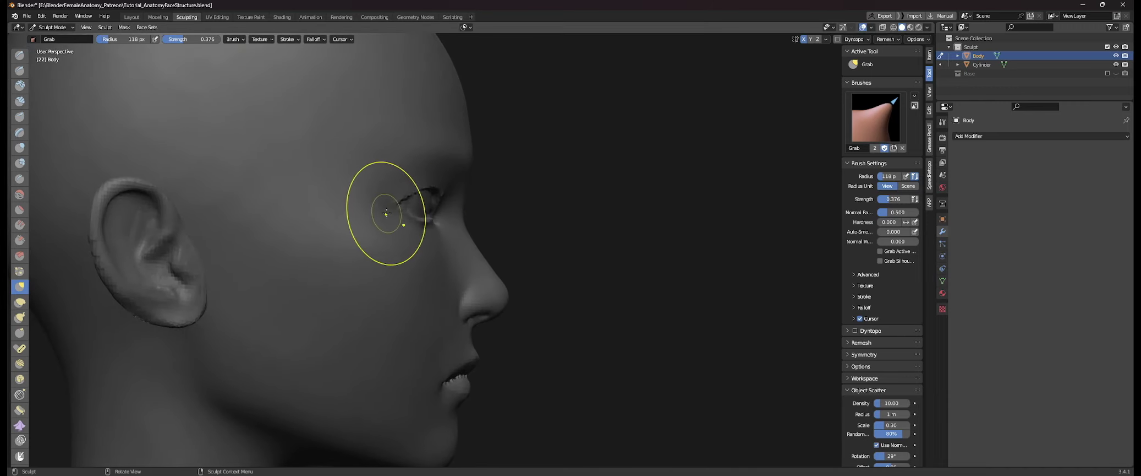
pyautogui.moveTo(407, 204)
pyautogui.mouseDown(button='middle')
pyautogui.moveTo(382, 215)
pyautogui.moveTo(336, 206)
pyautogui.mouseUp(button='middle')
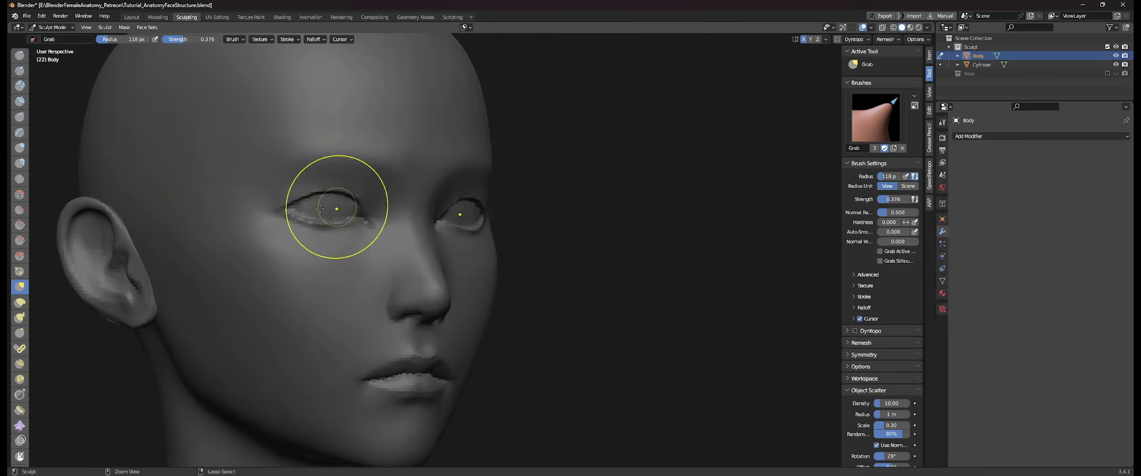
pyautogui.moveTo(286, 216); pyautogui.dragTo(274, 215)
pyautogui.keyDown('shift'); pyautogui.moveTo(395, 216); pyautogui.dragTo(364, 218, button='middle'); pyautogui.keyUp('shift')
pyautogui.moveTo(452, 223); pyautogui.dragTo(459, 223)
# - Refine the arc of the upper eyelid with the Grab brush, varying the radius between 71, 53 and 59 px
pyautogui.keyDown('shift'); pyautogui.moveTo(487, 229); pyautogui.dragTo(517, 239, button='middle'); pyautogui.keyUp('shift')
pyautogui.scroll(2, 522, 239)
pyautogui.press('f')
pyautogui.click(434, 196)
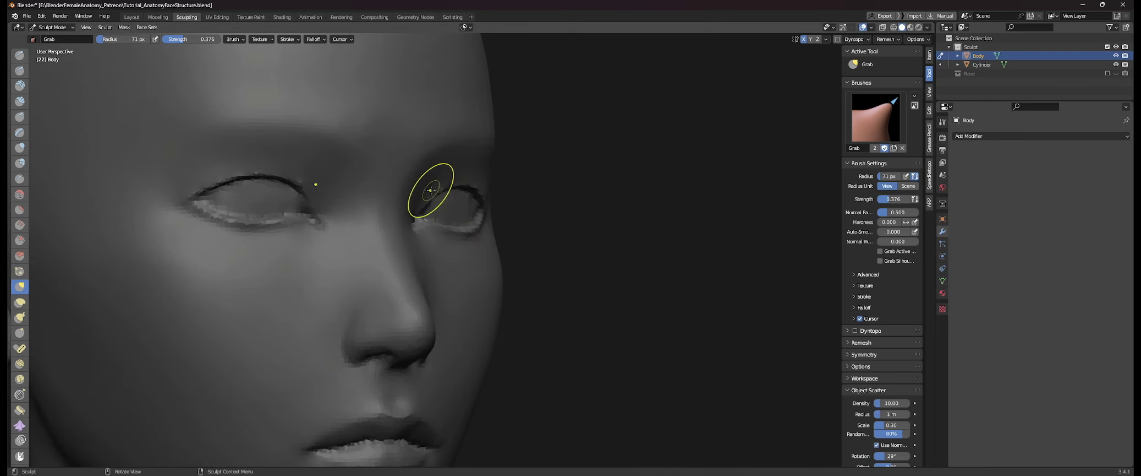
pyautogui.moveTo(487, 189)
pyautogui.mouseDown(button='middle')
pyautogui.moveTo(462, 191)
pyautogui.moveTo(474, 186)
pyautogui.mouseUp(button='middle')
pyautogui.press('f')
pyautogui.click(506, 191)
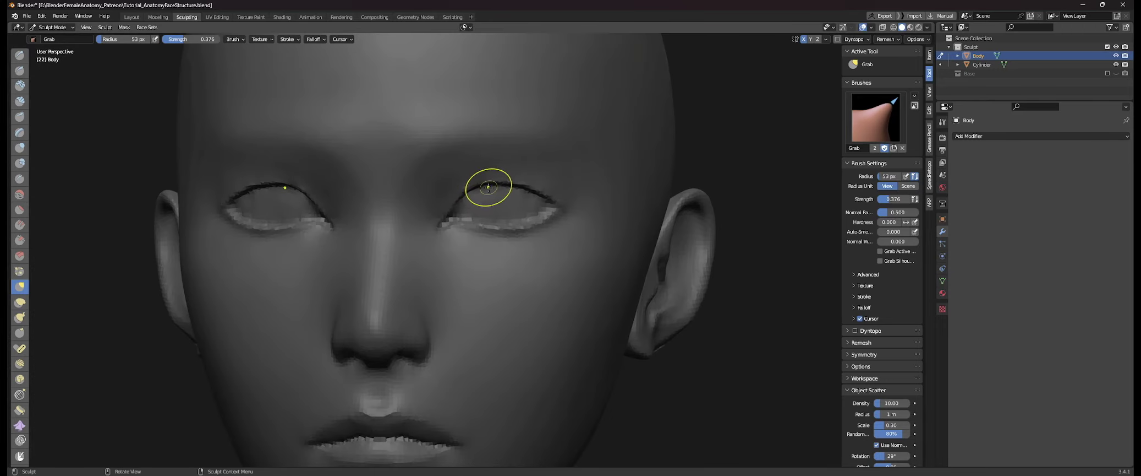
pyautogui.press('f')
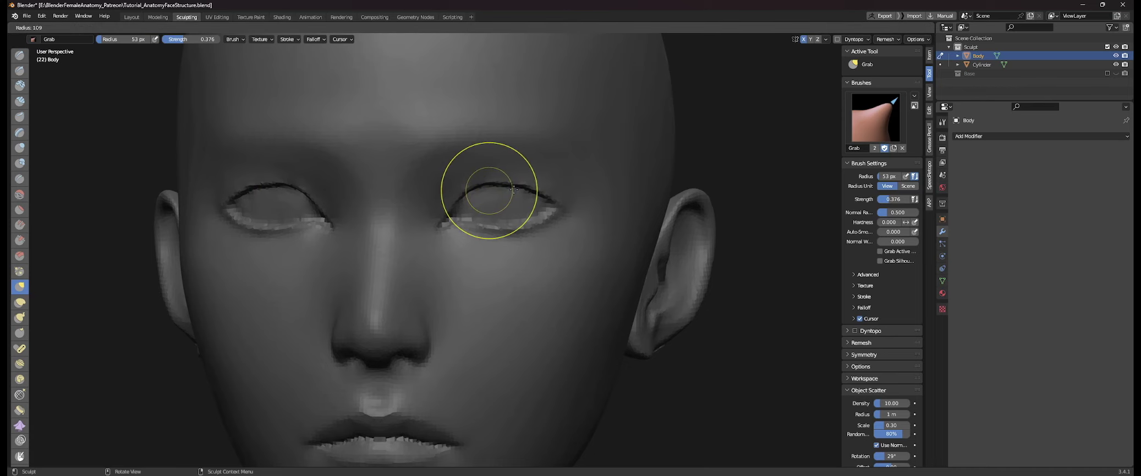
pyautogui.press('f')
pyautogui.click(512, 187)
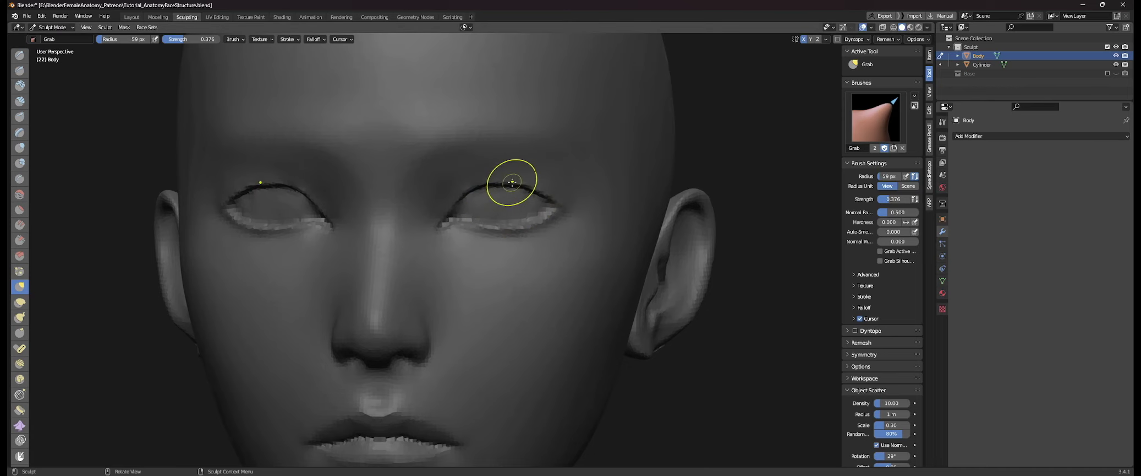
# - Examine the whole face and the eye shape from several angles and distances, reducing the Grab brush radius to 40 px
pyautogui.scroll(-5, 770, 240)
pyautogui.moveTo(583, 224); pyautogui.dragTo(563, 209, button='middle')
pyautogui.scroll(-2, 611, 224)
pyautogui.scroll(4, 599, 209)
pyautogui.keyDown('shift'); pyautogui.moveTo(559, 203); pyautogui.dragTo(550, 287, button='middle'); pyautogui.keyUp('shift')
pyautogui.moveTo(487, 251)
pyautogui.mouseDown(button='middle')
pyautogui.moveTo(519, 249)
pyautogui.moveTo(533, 271)
pyautogui.mouseUp(button='middle')
pyautogui.scroll(2, 533, 270)
pyautogui.press('f')
pyautogui.moveTo(527, 263)
pyautogui.mouseDown(button='middle')
pyautogui.moveTo(573, 242)
pyautogui.moveTo(622, 241)
pyautogui.mouseUp(button='middle')
pyautogui.keyDown('shift'); pyautogui.moveTo(443, 228); pyautogui.dragTo(550, 240, button='middle'); pyautogui.keyUp('shift')
pyautogui.scroll(3, 550, 239)
pyautogui.press('f')
pyautogui.click(558, 232)
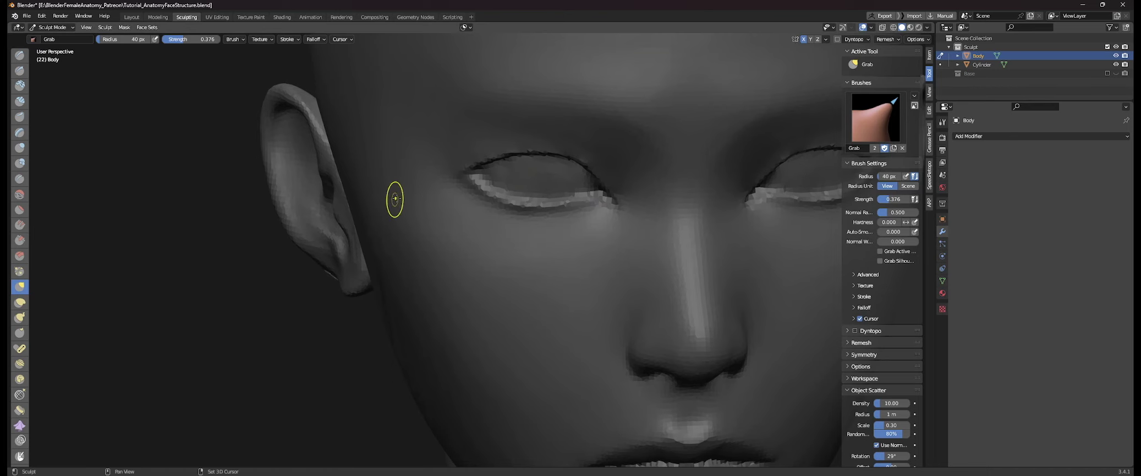
# - Reshape the cheek below the eye from a three-quarter view with the Grab brush at 102 px radius
pyautogui.moveTo(550, 258); pyautogui.dragTo(585, 255, button='middle')
pyautogui.press('f')
pyautogui.click(584, 255)
pyautogui.moveTo(467, 240)
pyautogui.mouseDown()
pyautogui.moveTo(459, 232)
pyautogui.moveTo(493, 246)
pyautogui.mouseUp()
pyautogui.keyDown('shift'); pyautogui.moveTo(567, 248); pyautogui.dragTo(550, 213, button='middle'); pyautogui.keyUp('shift')
pyautogui.moveTo(550, 213); pyautogui.dragTo(543, 273)
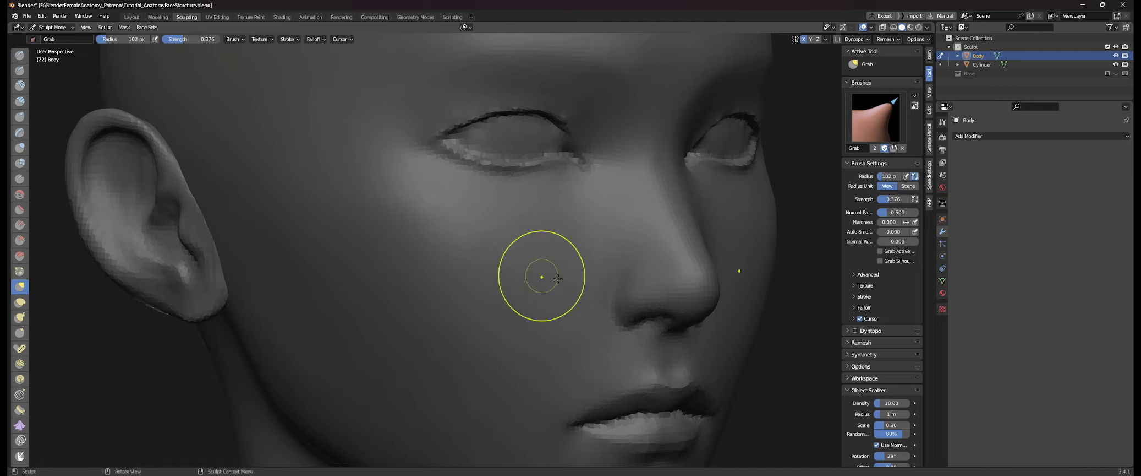
# - Adjust the cheek plane in front of the ear and the rear jaw area with the Grab brush at 102 px radius
pyautogui.scroll(-2, 543, 274)
pyautogui.keyDown('shift'); pyautogui.moveTo(543, 275); pyautogui.dragTo(491, 227, button='middle'); pyautogui.keyUp('shift')
pyautogui.moveTo(466, 244); pyautogui.dragTo(463, 254)
pyautogui.moveTo(346, 198); pyautogui.dragTo(358, 211)
pyautogui.moveTo(458, 339); pyautogui.dragTo(469, 340, button='middle')
pyautogui.keyDown('shift'); pyautogui.moveTo(469, 340); pyautogui.dragTo(432, 297, button='middle'); pyautogui.keyUp('shift')
pyautogui.moveTo(404, 298); pyautogui.dragTo(392, 297)
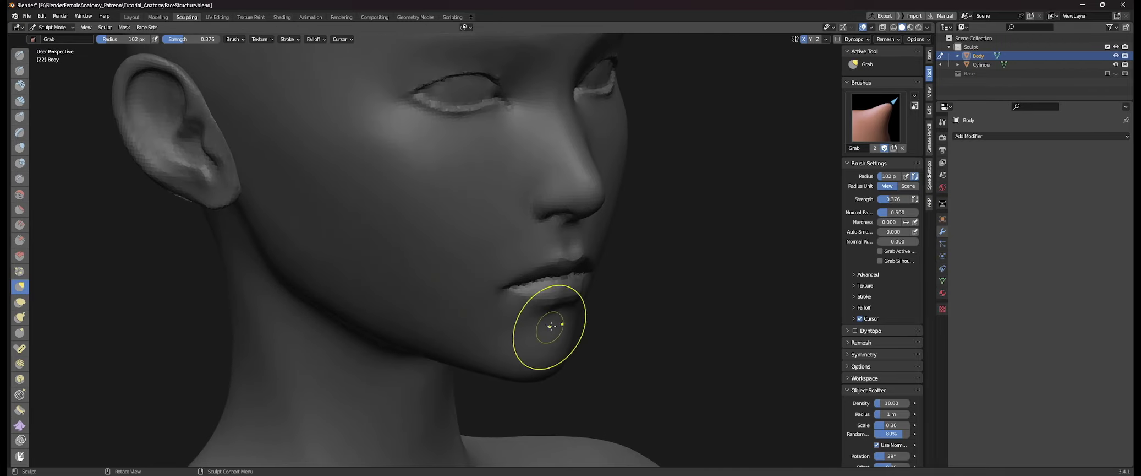
# - Examine the eye and cheekbone contours from above the head, enlarging the Grab brush to 229 px radius
pyautogui.scroll(-4, 557, 318)
pyautogui.moveTo(656, 287)
pyautogui.mouseDown(button='middle')
pyautogui.moveTo(480, 264)
pyautogui.moveTo(507, 260)
pyautogui.moveTo(496, 259)
pyautogui.moveTo(497, 281)
pyautogui.moveTo(561, 305)
pyautogui.mouseUp(button='middle')
pyautogui.scroll(3, 510, 275)
pyautogui.press('f')
pyautogui.click(554, 283)
pyautogui.press('f')
pyautogui.click(585, 236)
pyautogui.moveTo(513, 225); pyautogui.dragTo(545, 256, button='middle')
pyautogui.press('f')
pyautogui.click(587, 227)
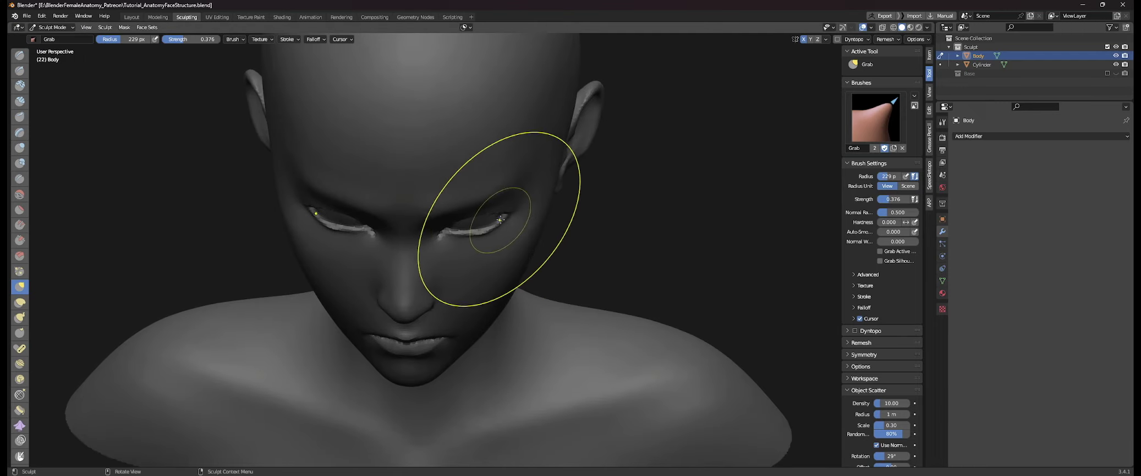
# - Pull the area around the outer eye corner outward with the Grab brush at 176 px radius
pyautogui.moveTo(507, 219); pyautogui.dragTo(498, 183, button='middle')
pyautogui.press('f')
pyautogui.click(464, 221)
pyautogui.moveTo(477, 229); pyautogui.dragTo(491, 229)
pyautogui.moveTo(487, 228); pyautogui.dragTo(506, 216, button='middle')
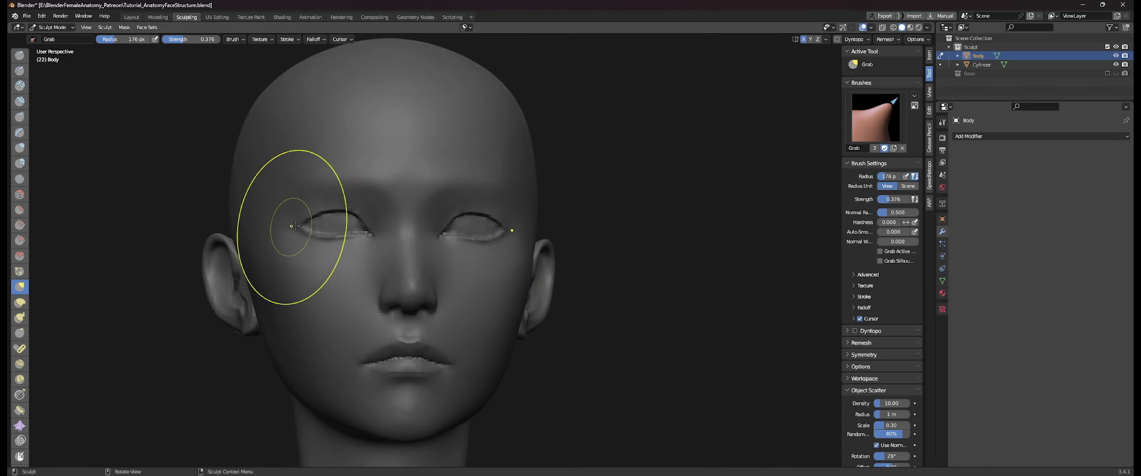
# - Nudge the temple and outer eye corner upward in small Grab strokes from a near-frontal view
pyautogui.moveTo(292, 227); pyautogui.dragTo(298, 245, button='middle')
pyautogui.press('f')
pyautogui.click(361, 237)
pyautogui.moveTo(289, 231); pyautogui.dragTo(288, 230)
pyautogui.moveTo(306, 254); pyautogui.dragTo(307, 237, button='middle')
pyautogui.moveTo(307, 238); pyautogui.dragTo(306, 233)
pyautogui.keyDown('shift'); pyautogui.moveTo(260, 189); pyautogui.dragTo(272, 215, button='middle'); pyautogui.keyUp('shift')
# - Push the side of the face in front of the ear slightly inward with the Grab brush at 97 px radius
pyautogui.press('f')
pyautogui.click(269, 243)
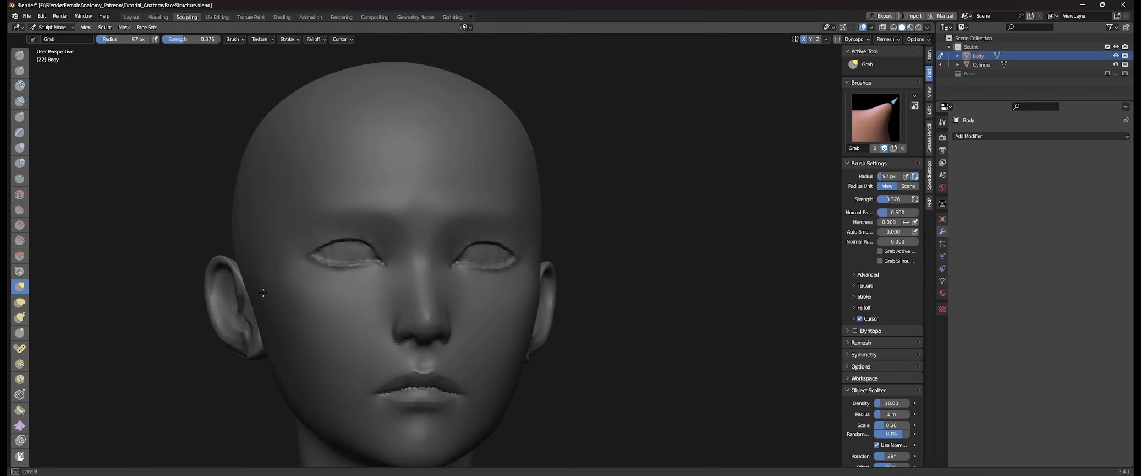
pyautogui.moveTo(263, 292); pyautogui.dragTo(267, 294)
pyautogui.scroll(-4, 337, 234)
pyautogui.moveTo(313, 372)
pyautogui.keyDown('shift'); pyautogui.mouseDown(button='middle')
pyautogui.moveTo(336, 242)
pyautogui.moveTo(294, 234)
pyautogui.mouseUp(button='middle'); pyautogui.keyUp('shift')
pyautogui.scroll(2, 507, 272)
pyautogui.scroll(2, 516, 242)
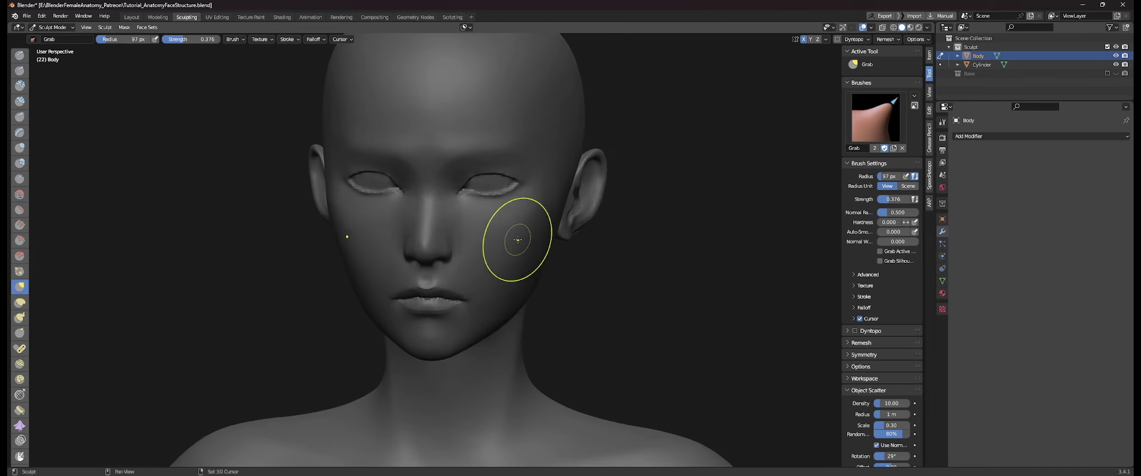
# - Adjust the lower cheek beside the mouth with the Grab brush, enlarging its radius from 136 px
pyautogui.press('f')
pyautogui.moveTo(518, 239)
pyautogui.keyDown('shift'); pyautogui.mouseDown(button='middle')
pyautogui.moveTo(543, 246)
pyautogui.moveTo(562, 230)
pyautogui.mouseUp(button='middle'); pyautogui.keyUp('shift')
pyautogui.click(567, 255)
pyautogui.scroll(3, 542, 276)
pyautogui.keyDown('shift'); pyautogui.moveTo(495, 314); pyautogui.dragTo(538, 262, button='middle'); pyautogui.keyUp('shift')
pyautogui.press('f')
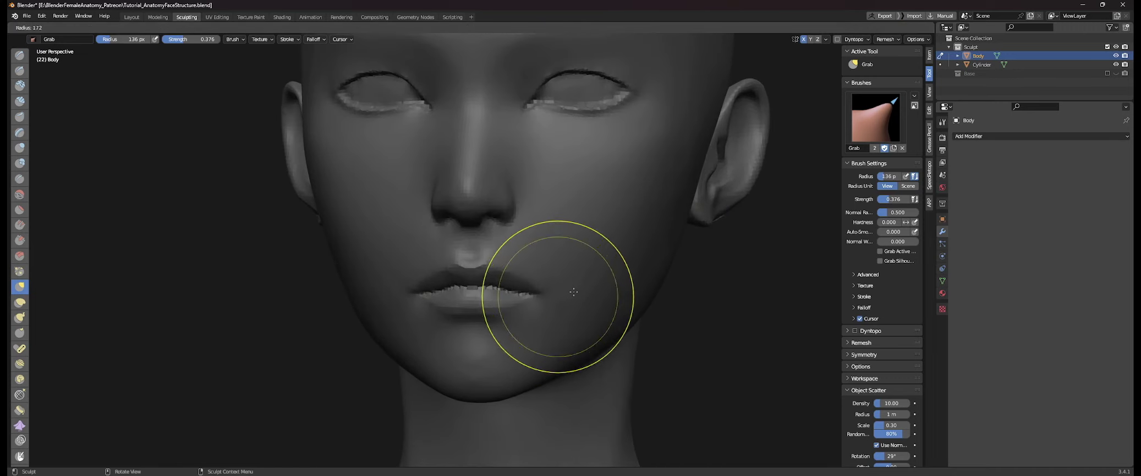
pyautogui.click(573, 291)
pyautogui.moveTo(573, 291); pyautogui.dragTo(578, 292, button='middle')
# - Tighten the line between the lips with Pinch brush strokes running along the mouth
pyautogui.press('p')
pyautogui.moveTo(472, 291)
pyautogui.mouseDown()
pyautogui.moveTo(557, 288)
pyautogui.moveTo(438, 288)
pyautogui.moveTo(449, 289)
pyautogui.mouseUp()
pyautogui.moveTo(448, 289); pyautogui.dragTo(477, 287, button='middle')
pyautogui.press('f')
pyautogui.click(456, 287)
pyautogui.moveTo(463, 288); pyautogui.dragTo(438, 289)
pyautogui.moveTo(438, 289)
pyautogui.mouseDown(button='middle')
pyautogui.moveTo(457, 299)
pyautogui.moveTo(421, 292)
pyautogui.mouseUp(button='middle')
pyautogui.press('f')
pyautogui.click(464, 300)
# - Pinch the side of the lower nose with the Pinch brush at 111 px radius and 0.291 strength
pyautogui.scroll(-1, 515, 288)
pyautogui.moveTo(586, 287)
pyautogui.mouseDown(button='middle')
pyautogui.moveTo(599, 287)
pyautogui.moveTo(576, 267)
pyautogui.moveTo(595, 284)
pyautogui.mouseUp(button='middle')
pyautogui.press('f')
pyautogui.click(509, 198)
pyautogui.moveTo(477, 208); pyautogui.dragTo(481, 212)
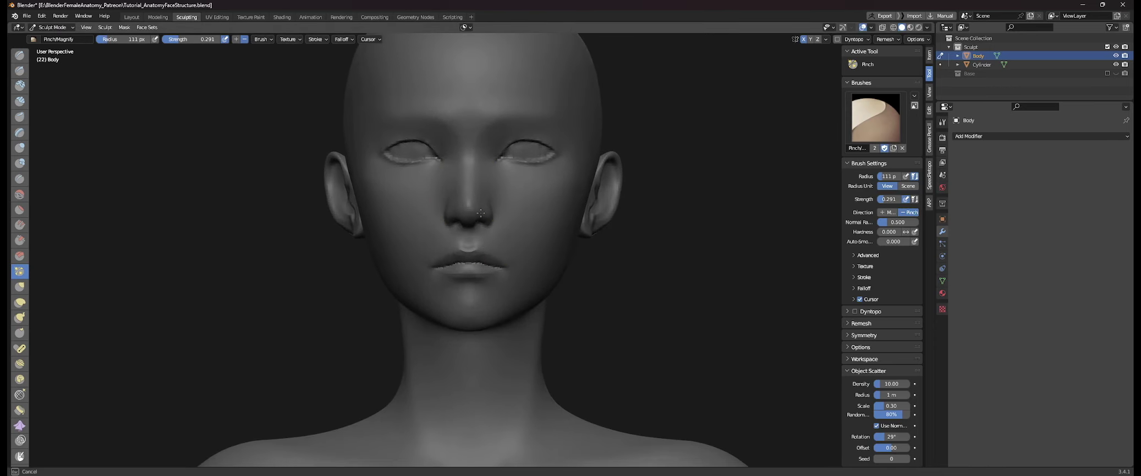
pyautogui.moveTo(476, 207); pyautogui.dragTo(479, 212, button='middle')
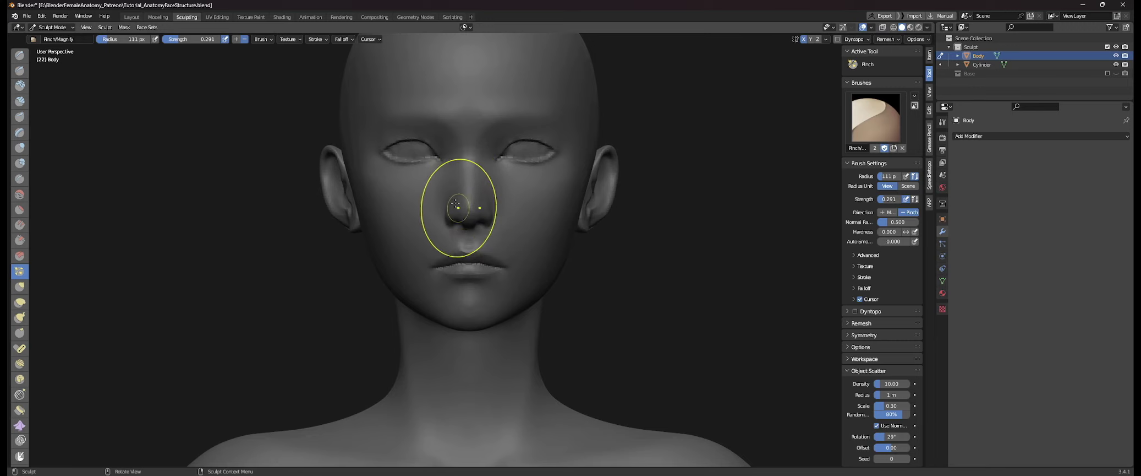
pyautogui.moveTo(426, 241)
pyautogui.mouseDown(button='middle')
pyautogui.moveTo(455, 209)
pyautogui.moveTo(543, 245)
pyautogui.mouseUp(button='middle')
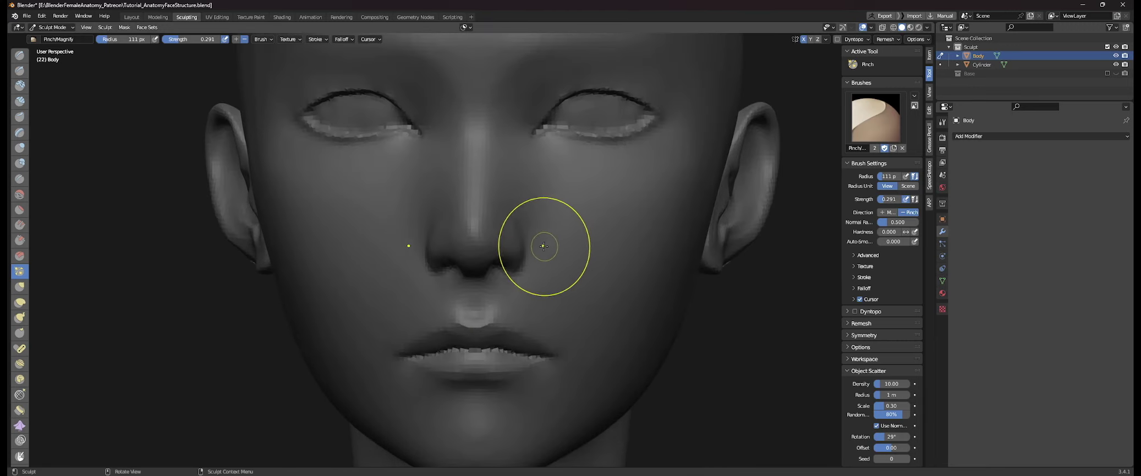
# - Sharpen the creases around the nostril wings with short Pinch strokes, resizing the brush as needed
pyautogui.press('f')
pyautogui.click(568, 235)
pyautogui.moveTo(519, 276); pyautogui.dragTo(512, 272)
pyautogui.moveTo(520, 271); pyautogui.dragTo(513, 273)
pyautogui.moveTo(451, 268); pyautogui.dragTo(506, 261, button='middle')
pyautogui.press('f')
pyautogui.click(426, 269)
pyautogui.press('f')
pyautogui.click(493, 261)
# - Set the Pinch brush radius to 113 px and save the file
pyautogui.moveTo(633, 257); pyautogui.dragTo(574, 267, button='middle')
pyautogui.press('f')
pyautogui.click(597, 262)
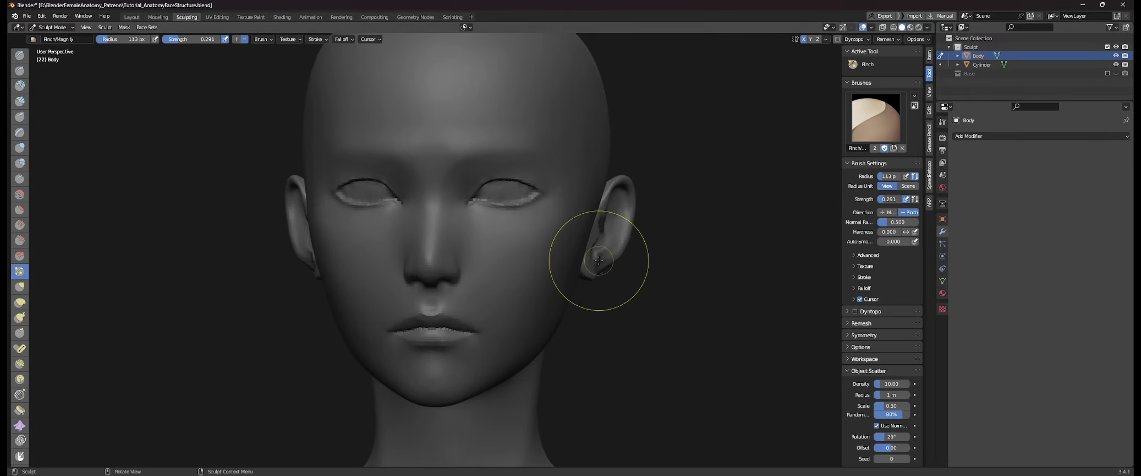
pyautogui.hotkey('ctrl', 's')
# - Pull the upper eyelid up and outward with the Grab brush, reducing its radius to 100 px
pyautogui.press('g')
pyautogui.moveTo(508, 236)
pyautogui.keyDown('shift'); pyautogui.mouseDown(button='middle')
pyautogui.moveTo(517, 259)
pyautogui.moveTo(537, 212)
pyautogui.mouseUp(button='middle'); pyautogui.keyUp('shift')
pyautogui.press('f')
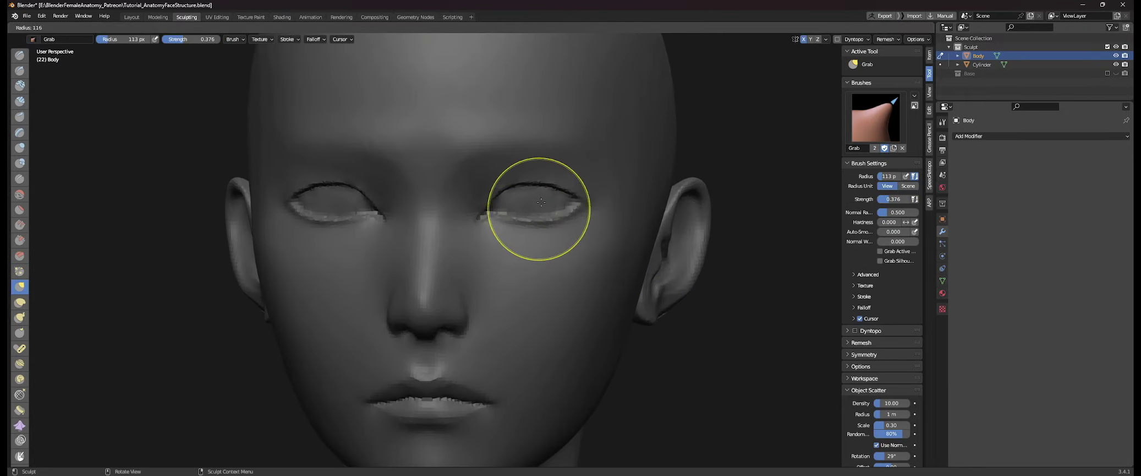
pyautogui.click(554, 211)
pyautogui.moveTo(530, 188); pyautogui.dragTo(548, 182)
pyautogui.press('f')
pyautogui.click(510, 175)
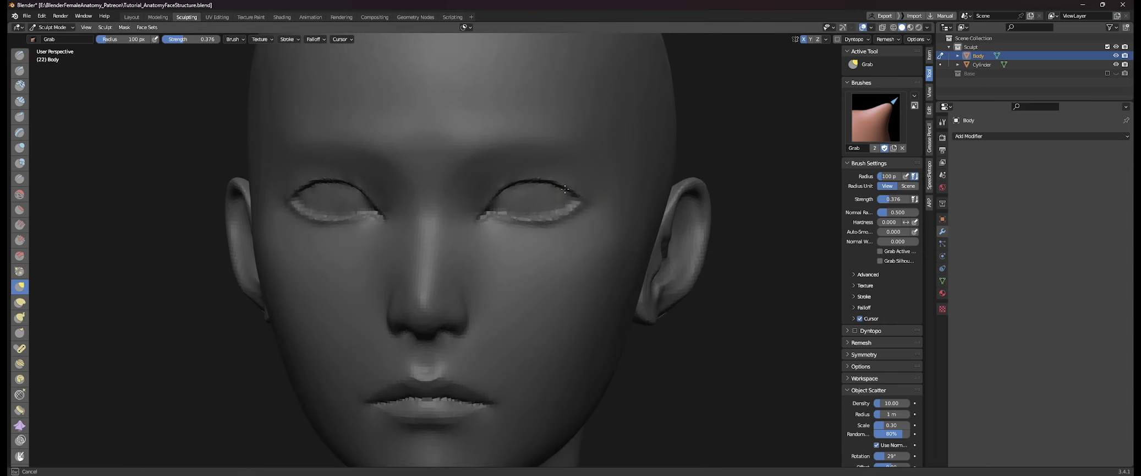
# - Adjust the area beneath the inner eye corner in profile with the Grab brush at 126 px radius
pyautogui.moveTo(594, 197); pyautogui.dragTo(550, 261, button='middle')
pyautogui.moveTo(512, 232); pyautogui.dragTo(632, 191, button='middle')
pyautogui.scroll(5, 580, 214)
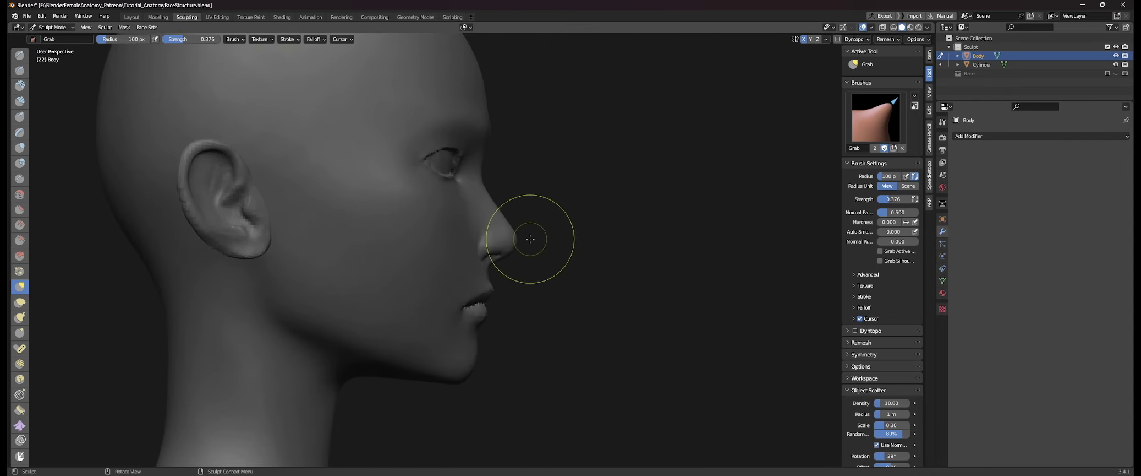
pyautogui.moveTo(530, 238); pyautogui.dragTo(516, 236, button='middle')
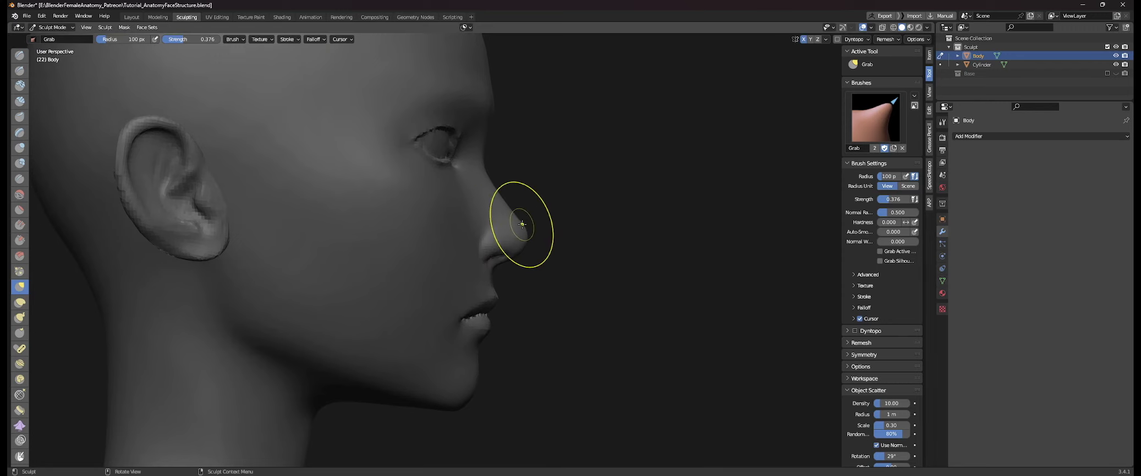
pyautogui.keyDown('shift'); pyautogui.moveTo(553, 246); pyautogui.dragTo(556, 235, button='middle'); pyautogui.keyUp('shift')
pyautogui.press('f')
pyautogui.click(560, 220)
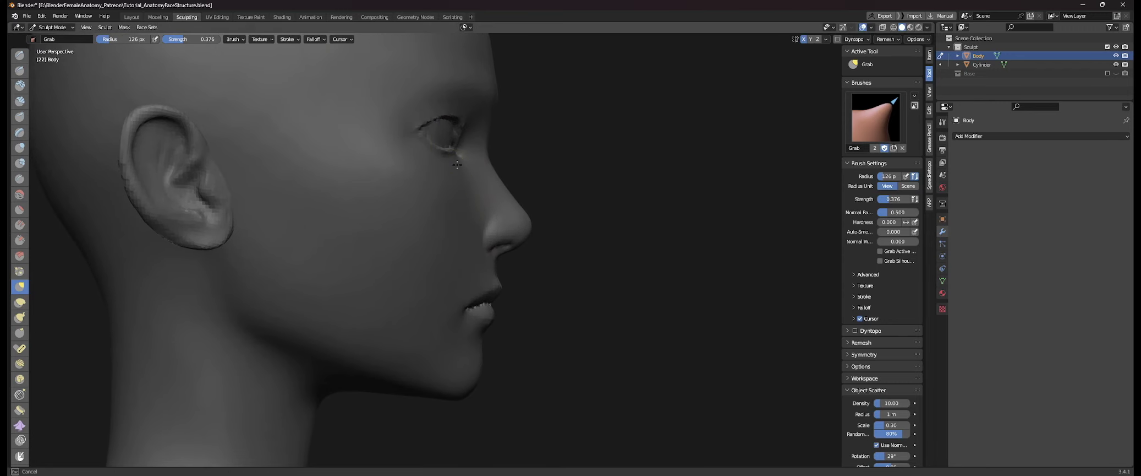
pyautogui.moveTo(478, 161)
pyautogui.mouseDown(button='middle')
pyautogui.moveTo(437, 205)
pyautogui.moveTo(471, 190)
pyautogui.moveTo(482, 169)
pyautogui.mouseUp(button='middle')
# - Pull the upper cheek below the eye forward with the Grab brush at 77 px radius
pyautogui.press('f')
pyautogui.click(460, 170)
pyautogui.moveTo(403, 161); pyautogui.dragTo(423, 160)
pyautogui.moveTo(465, 179); pyautogui.dragTo(444, 165, button='middle')
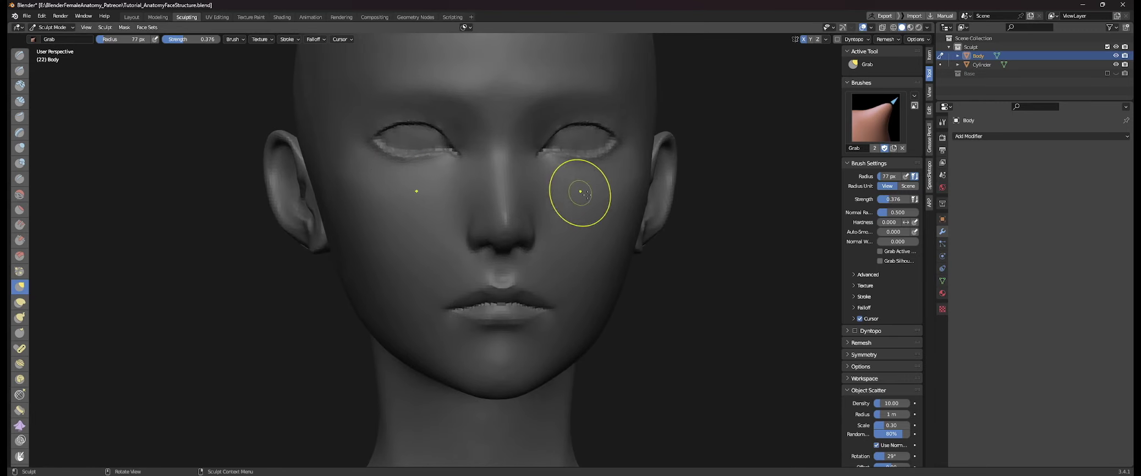
# - Examine the overall face proportions from a distance, checking the eyes and cheeks at closer range
pyautogui.scroll(-1, 602, 204)
pyautogui.scroll(-3, 602, 204)
pyautogui.keyDown('shift'); pyautogui.moveTo(605, 226); pyautogui.dragTo(552, 196, button='middle'); pyautogui.keyUp('shift')
pyautogui.scroll(3, 553, 226)
pyautogui.keyDown('shift'); pyautogui.moveTo(552, 196); pyautogui.dragTo(578, 265, button='middle'); pyautogui.keyUp('shift')
pyautogui.moveTo(477, 215); pyautogui.dragTo(507, 212, button='middle')
pyautogui.press('f')
pyautogui.click(432, 186)
# - Pull the side of the cheek downward and its lower contour slightly outward with the resized Grab brush
pyautogui.moveTo(417, 196)
pyautogui.mouseDown(button='middle')
pyautogui.moveTo(432, 204)
pyautogui.moveTo(419, 227)
pyautogui.mouseUp(button='middle')
pyautogui.press('f')
pyautogui.click(442, 205)
pyautogui.moveTo(400, 222); pyautogui.dragTo(398, 249)
pyautogui.moveTo(398, 281); pyautogui.dragTo(422, 283, button='middle')
pyautogui.moveTo(403, 263); pyautogui.dragTo(399, 262)
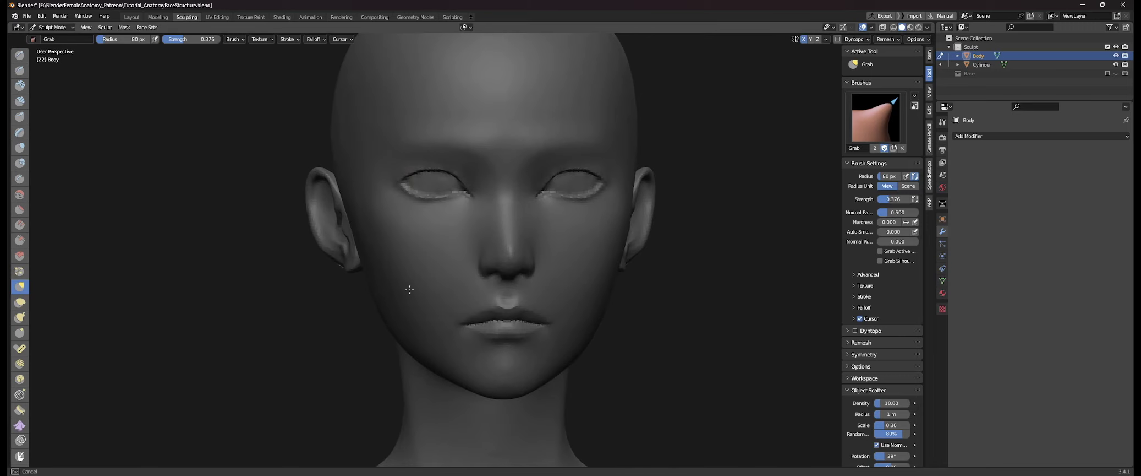
# - Nudge the side of the lower cheek with the Grab brush at 80 px radius
pyautogui.moveTo(404, 315); pyautogui.dragTo(406, 314)
pyautogui.scroll(-4, 592, 310)
pyautogui.keyDown('shift'); pyautogui.moveTo(608, 311); pyautogui.dragTo(612, 269, button='middle'); pyautogui.keyUp('shift')
pyautogui.moveTo(612, 268)
pyautogui.mouseDown(button='middle')
pyautogui.moveTo(556, 267)
pyautogui.moveTo(582, 277)
pyautogui.mouseUp(button='middle')
# - Pull the brow area above the eye slightly outward with the Grab brush at 57 px radius
pyautogui.scroll(3, 581, 270)
pyautogui.keyDown('shift'); pyautogui.moveTo(578, 235); pyautogui.dragTo(591, 277, button='middle'); pyautogui.keyUp('shift')
pyautogui.scroll(3, 591, 276)
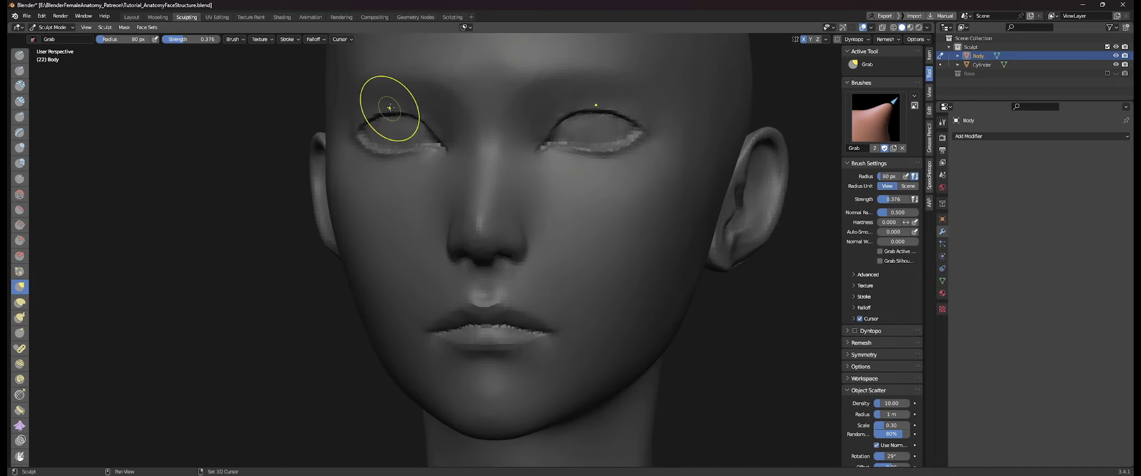
pyautogui.keyDown('shift'); pyautogui.moveTo(390, 107); pyautogui.dragTo(423, 190, button='middle'); pyautogui.keyUp('shift')
pyautogui.moveTo(423, 190); pyautogui.dragTo(481, 181, button='middle')
pyautogui.press('f')
pyautogui.click(477, 173)
pyautogui.moveTo(472, 179); pyautogui.dragTo(451, 174)
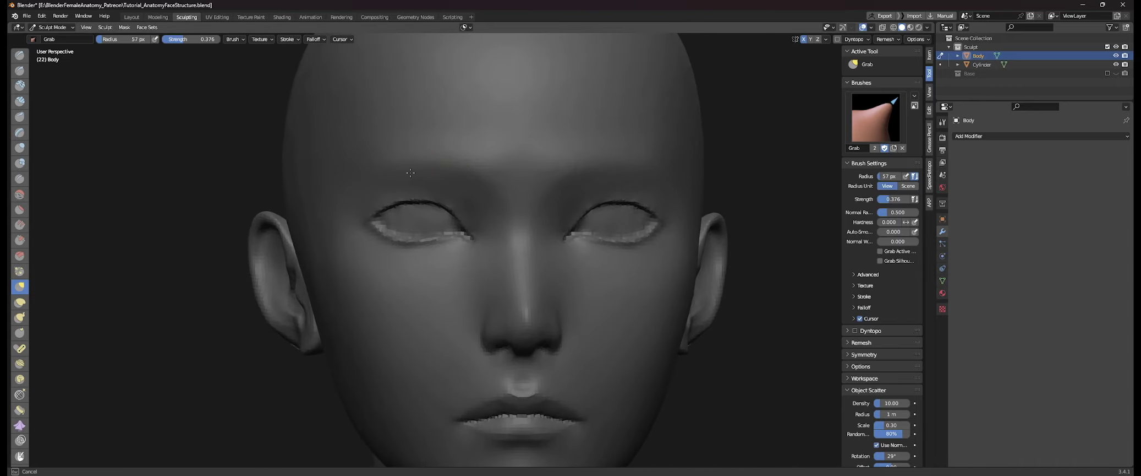
# - Build up the brow ridge above the eyes with the Clay brush at 57 px radius and 0.164 strength
pyautogui.click(20, 85)
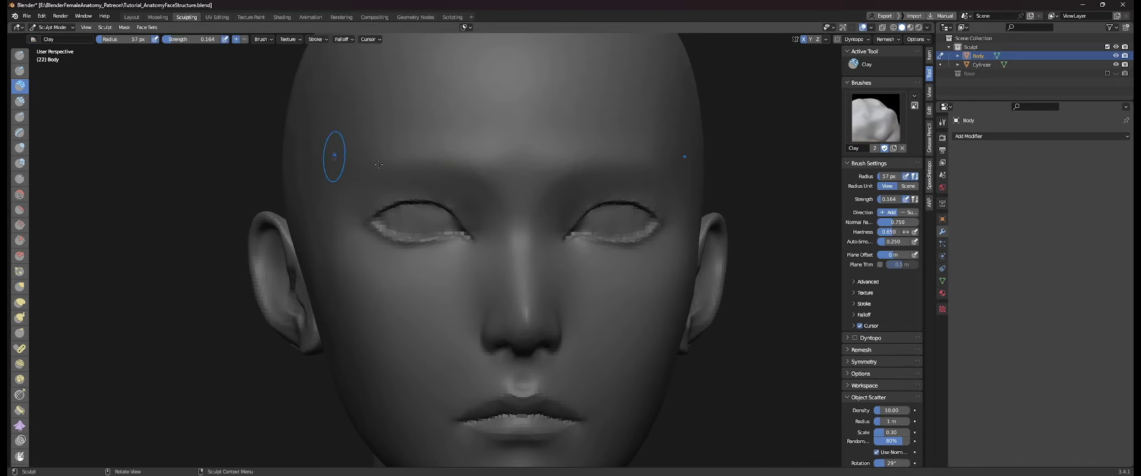
pyautogui.moveTo(380, 164); pyautogui.dragTo(401, 158, button='middle')
pyautogui.moveTo(483, 186)
pyautogui.mouseDown()
pyautogui.moveTo(440, 168)
pyautogui.moveTo(388, 172)
pyautogui.moveTo(429, 173)
pyautogui.mouseUp()
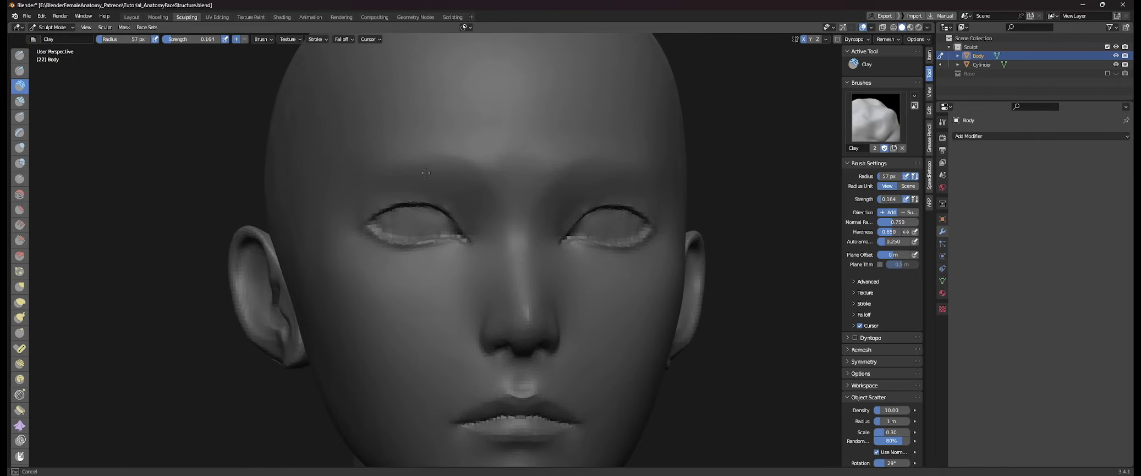
pyautogui.moveTo(374, 184); pyautogui.dragTo(398, 185, button='middle')
pyautogui.moveTo(457, 189); pyautogui.dragTo(391, 167)
pyautogui.moveTo(471, 186); pyautogui.dragTo(392, 159)
pyautogui.moveTo(497, 183); pyautogui.dragTo(458, 158, button='middle')
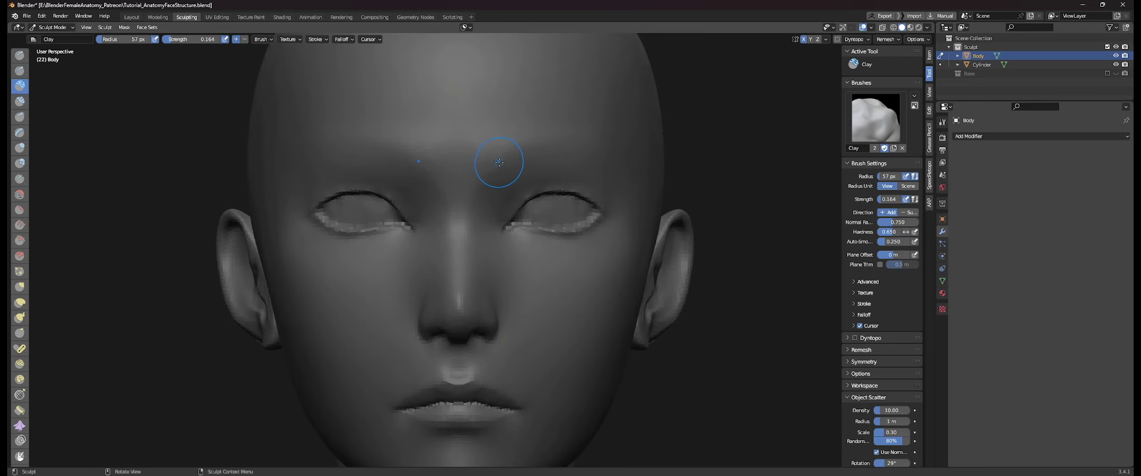
pyautogui.moveTo(532, 154); pyautogui.dragTo(503, 141, button='middle')
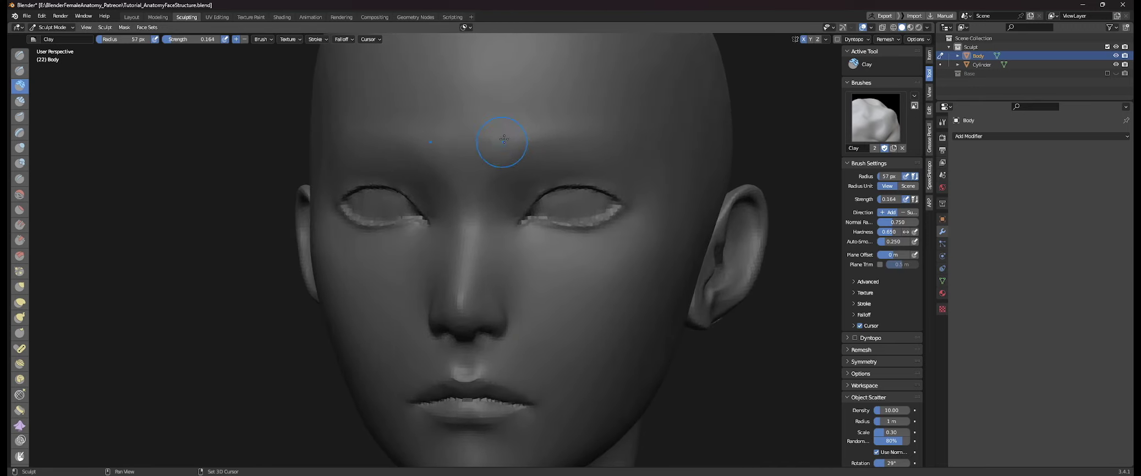
pyautogui.moveTo(522, 172); pyautogui.dragTo(515, 177, button='middle')
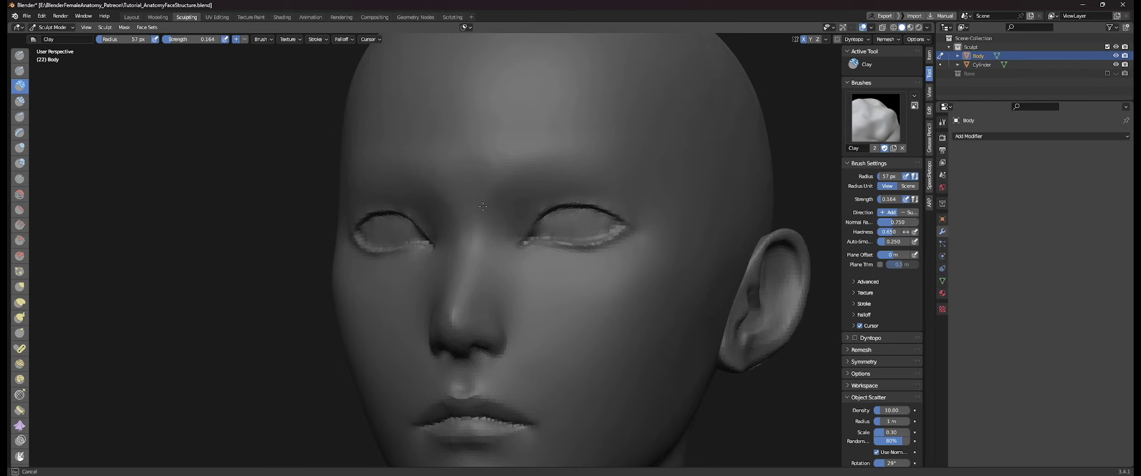
# - Add volume to the side of the nose near the nostril wing with the Clay brush at 57 px radius
pyautogui.moveTo(477, 284); pyautogui.dragTo(502, 270, button='middle')
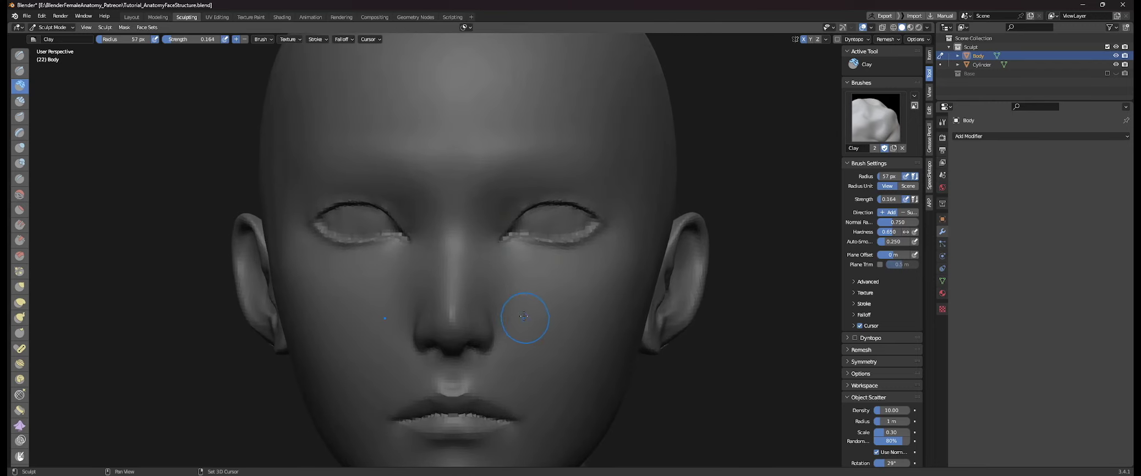
pyautogui.moveTo(526, 317); pyautogui.dragTo(477, 249, button='middle')
pyautogui.moveTo(488, 186); pyautogui.dragTo(505, 198, button='middle')
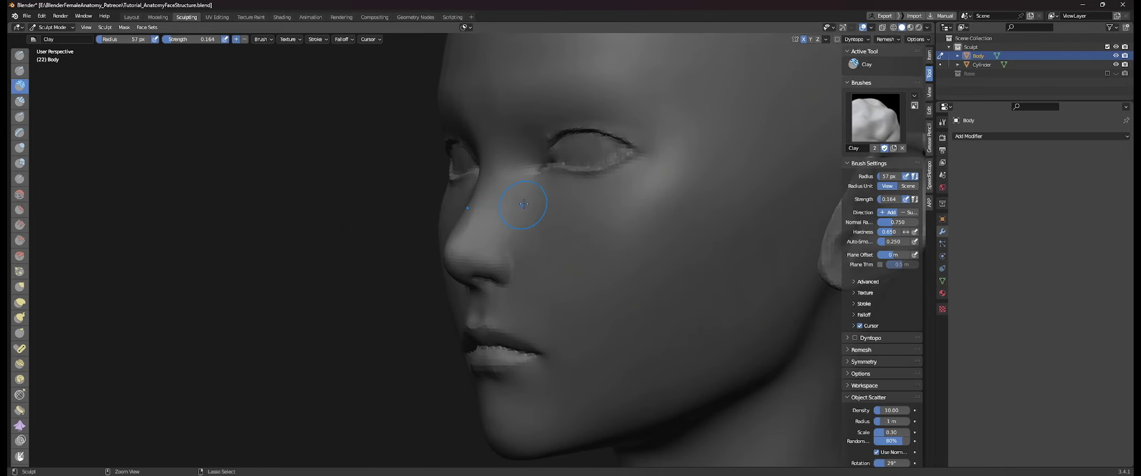
pyautogui.moveTo(560, 233); pyautogui.dragTo(434, 208, button='middle')
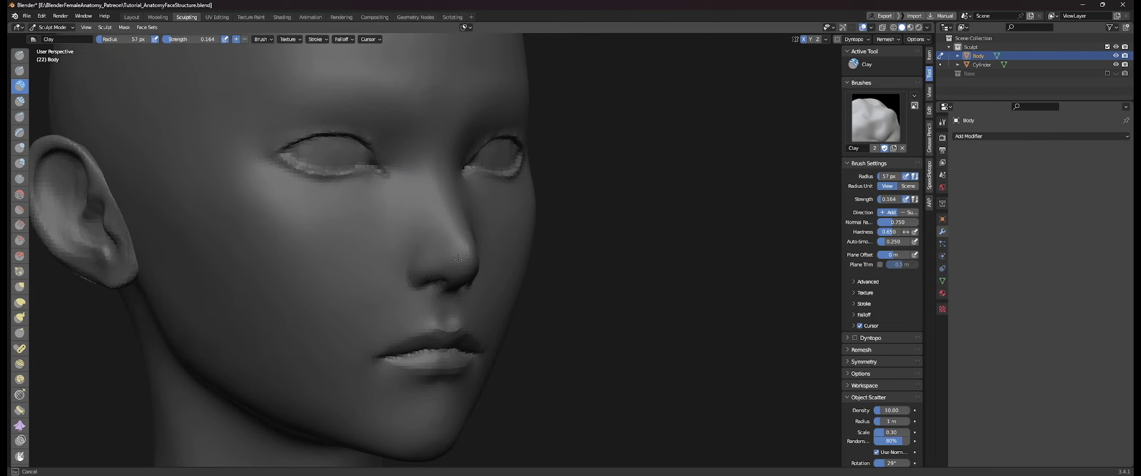
pyautogui.moveTo(458, 259); pyautogui.dragTo(435, 247, button='middle')
pyautogui.moveTo(436, 250); pyautogui.dragTo(418, 267)
pyautogui.moveTo(417, 267); pyautogui.dragTo(465, 256, button='middle')
pyautogui.scroll(3, 468, 255)
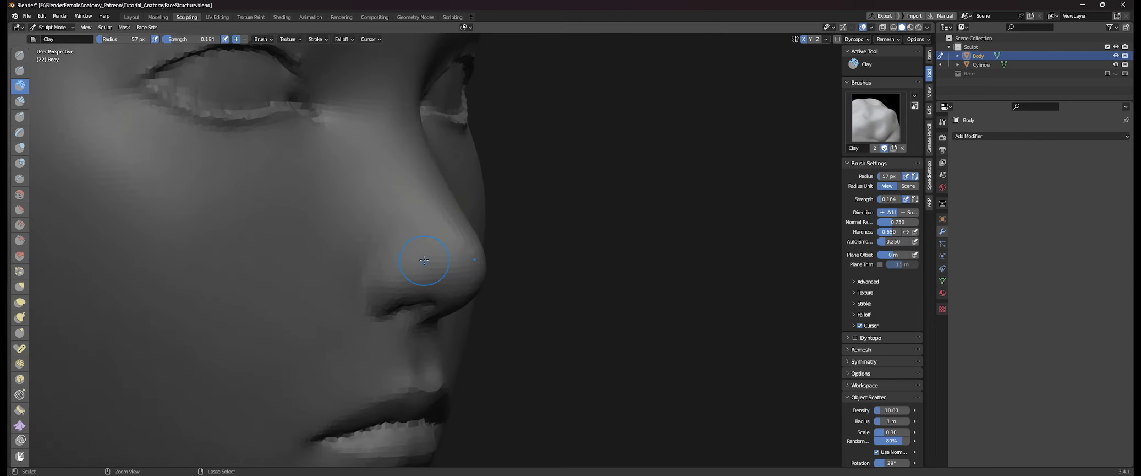
# - Fill out the nostril wing with the Clay brush enlarged to 77 px radius
pyautogui.press('f')
pyautogui.click(432, 260)
pyautogui.moveTo(421, 260); pyautogui.dragTo(407, 268)
pyautogui.moveTo(406, 269); pyautogui.dragTo(399, 263, button='middle')
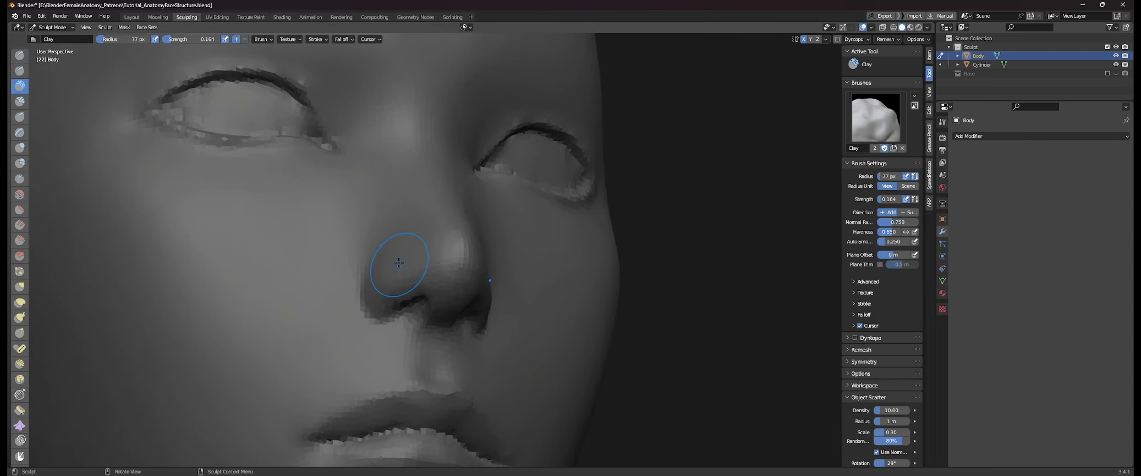
pyautogui.moveTo(405, 276); pyautogui.dragTo(388, 288)
pyautogui.moveTo(387, 269)
pyautogui.mouseDown(button='middle')
pyautogui.moveTo(422, 265)
pyautogui.moveTo(366, 242)
pyautogui.moveTo(330, 248)
pyautogui.mouseUp(button='middle')
pyautogui.scroll(-4, 390, 289)
pyautogui.scroll(4, 331, 247)
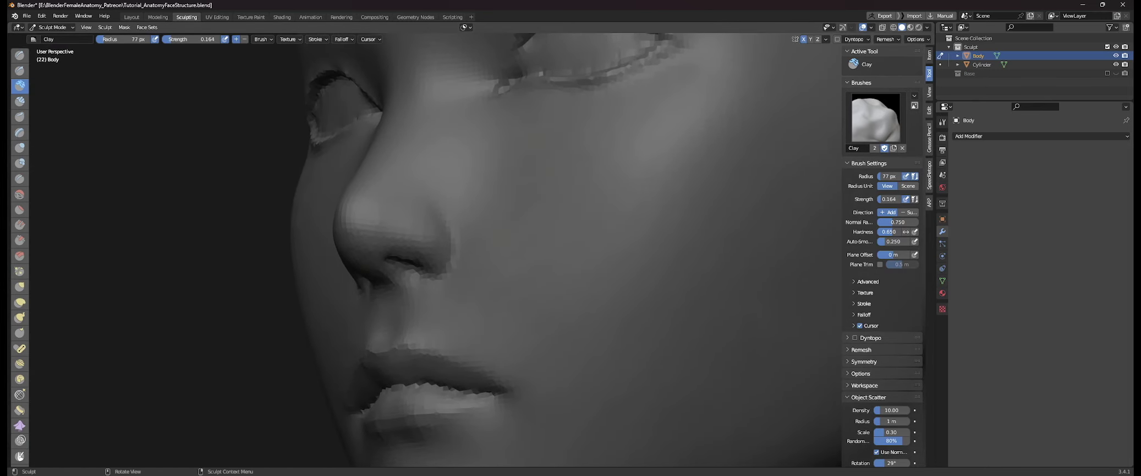
# - Work on the nostril wing with the Clay Strips brush at 0.182 strength, resizing it to 48 px and 77 px radius
pyautogui.click(20, 100)
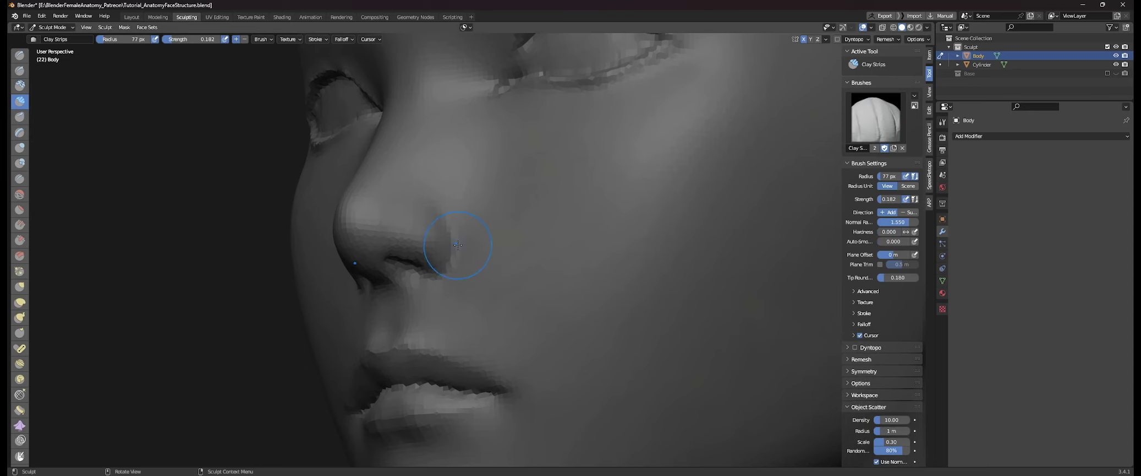
pyautogui.press('f')
pyautogui.click(402, 235)
pyautogui.moveTo(422, 249); pyautogui.dragTo(369, 209, button='middle')
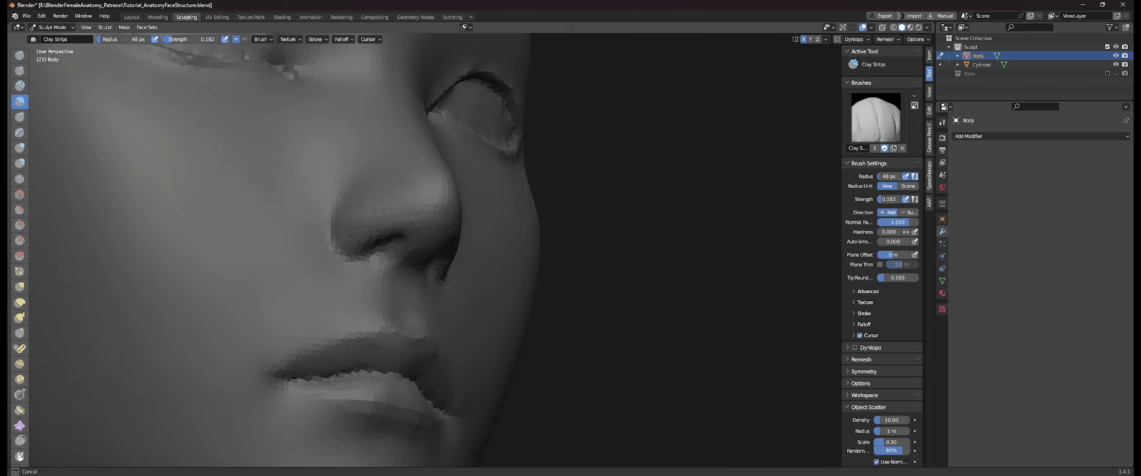
pyautogui.moveTo(350, 236); pyautogui.dragTo(363, 228, button='middle')
pyautogui.moveTo(508, 247)
pyautogui.keyDown('ctrl'); pyautogui.mouseDown(button='middle')
pyautogui.moveTo(607, 235)
pyautogui.moveTo(546, 288)
pyautogui.moveTo(575, 292)
pyautogui.mouseUp(button='middle'); pyautogui.keyUp('ctrl')
pyautogui.press('f')
pyautogui.click(586, 291)
pyautogui.moveTo(485, 316); pyautogui.dragTo(501, 315, button='middle')
pyautogui.moveTo(501, 315)
pyautogui.keyDown('ctrl'); pyautogui.mouseDown(button='middle')
pyautogui.moveTo(502, 275)
pyautogui.moveTo(440, 267)
pyautogui.mouseUp(button='middle'); pyautogui.keyUp('ctrl')
pyautogui.moveTo(441, 267)
pyautogui.keyDown('ctrl'); pyautogui.mouseDown(button='middle')
pyautogui.moveTo(438, 242)
pyautogui.moveTo(468, 235)
pyautogui.mouseUp(button='middle'); pyautogui.keyUp('ctrl')
pyautogui.press('f')
pyautogui.click(484, 234)
pyautogui.moveTo(441, 232); pyautogui.dragTo(431, 229)
pyautogui.moveTo(431, 228); pyautogui.dragTo(430, 228, button='middle')
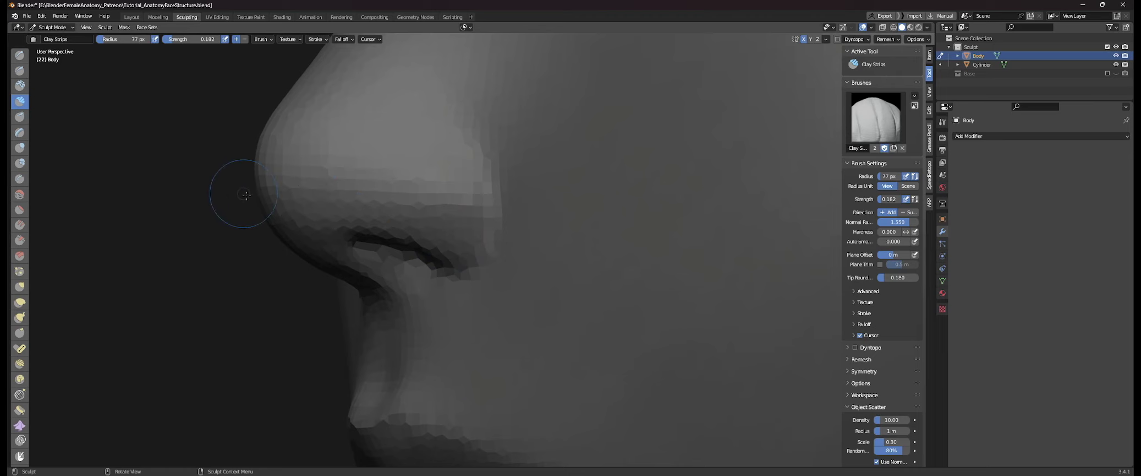
# - Swell the nostril wing above the nostril opening with the Inflate brush at 77 px radius and 0.254 strength
pyautogui.press('i')
pyautogui.moveTo(415, 217); pyautogui.dragTo(413, 211)
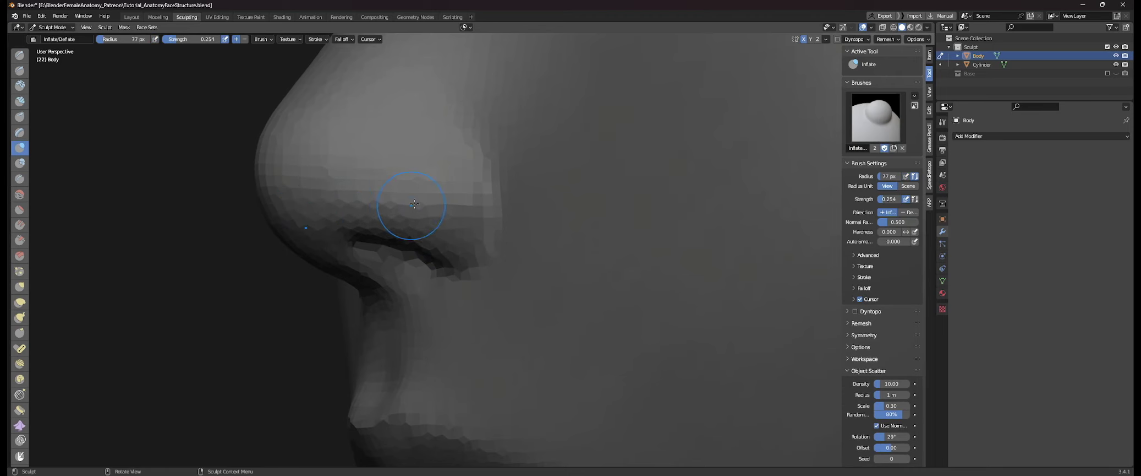
pyautogui.moveTo(413, 209); pyautogui.dragTo(442, 208, button='middle')
pyautogui.moveTo(442, 208); pyautogui.dragTo(442, 207)
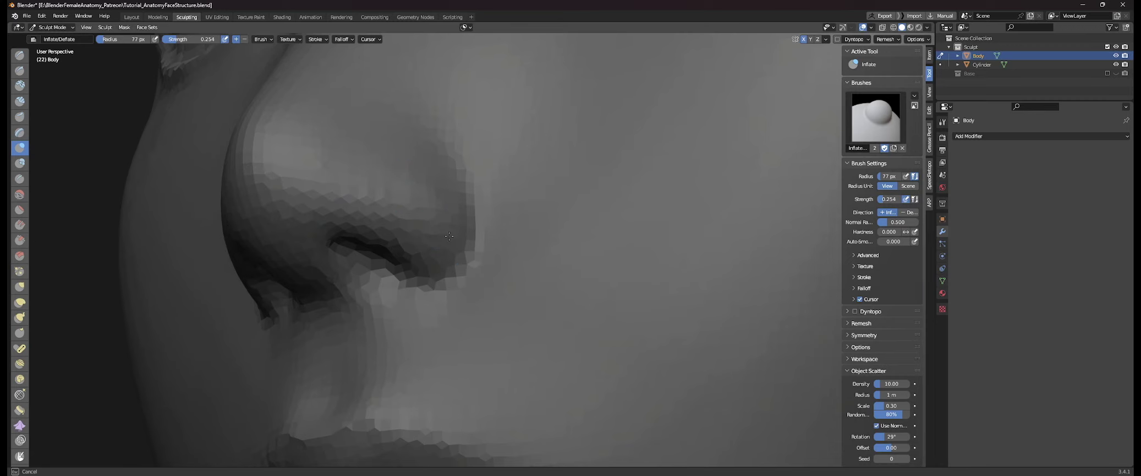
pyautogui.moveTo(448, 219)
pyautogui.mouseDown(button='middle')
pyautogui.moveTo(430, 231)
pyautogui.moveTo(448, 219)
pyautogui.mouseUp(button='middle')
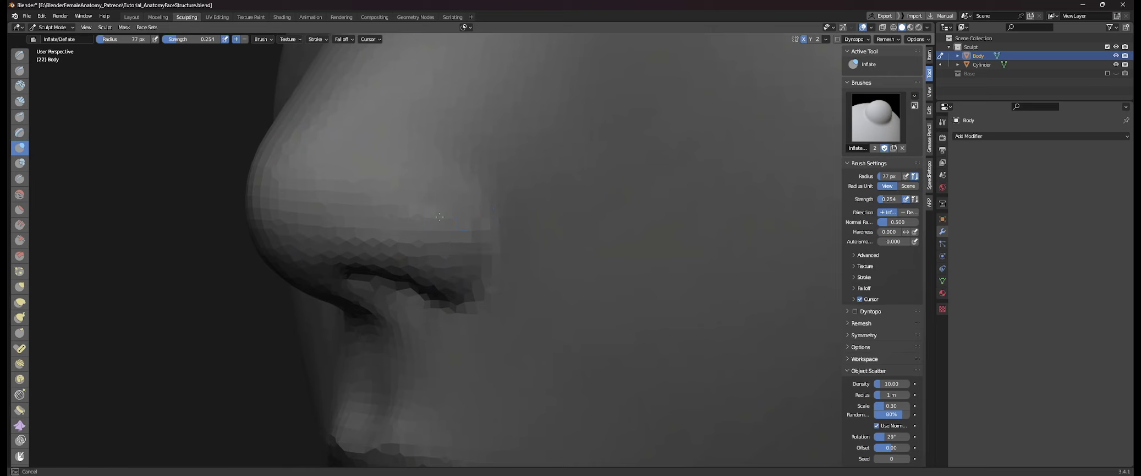
pyautogui.moveTo(422, 225); pyautogui.dragTo(405, 226)
# - Inflate the underside of the nose tip in front of the nostril opening
pyautogui.moveTo(352, 242); pyautogui.dragTo(361, 237, button='middle')
pyautogui.moveTo(341, 238); pyautogui.dragTo(322, 293)
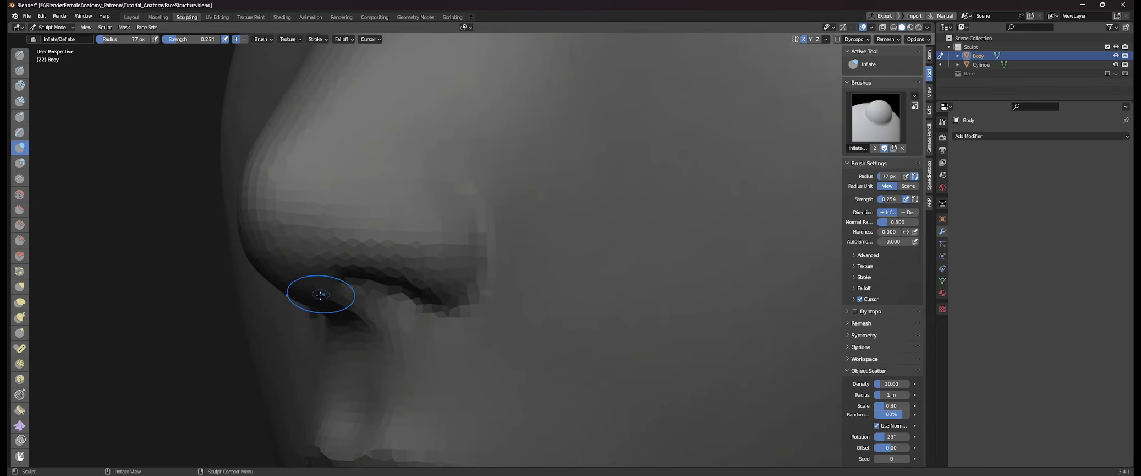
pyautogui.moveTo(320, 295); pyautogui.dragTo(337, 275, button='middle')
pyautogui.moveTo(334, 277); pyautogui.dragTo(325, 268)
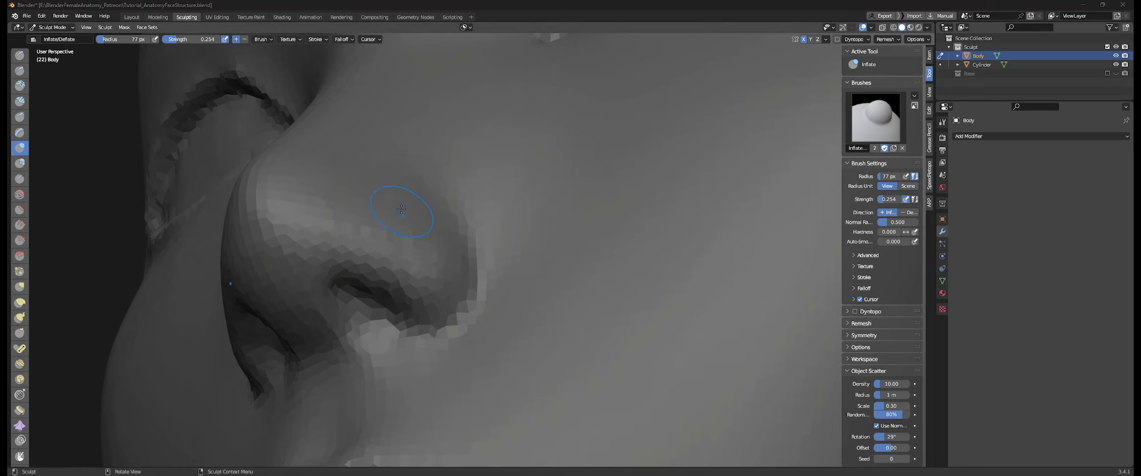
pyautogui.moveTo(369, 121); pyautogui.dragTo(364, 174, button='middle')
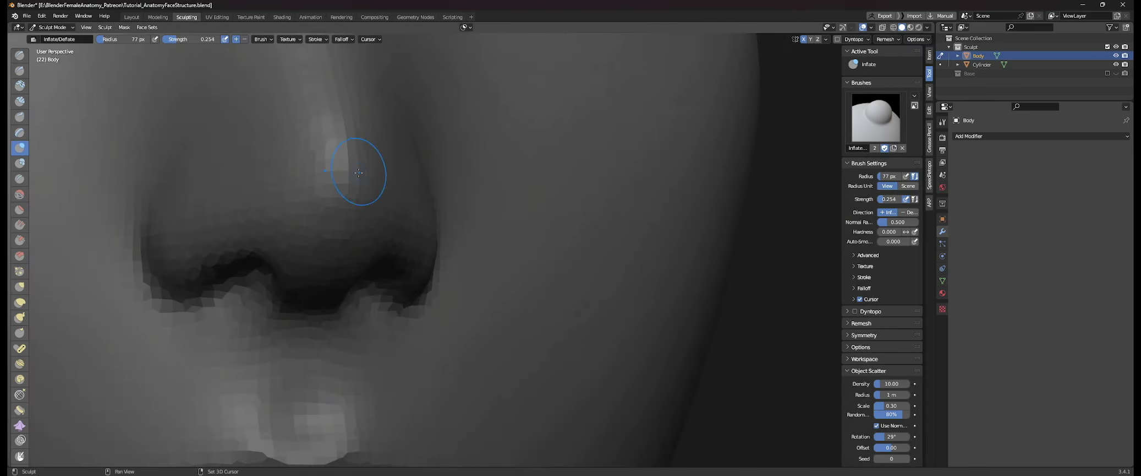
# - Round the outer nostril wing from the front with the Inflate brush, reducing its radius from 77 px to 54 px
pyautogui.scroll(-3, 364, 173)
pyautogui.moveTo(347, 215); pyautogui.dragTo(385, 243, button='middle')
pyautogui.moveTo(363, 250); pyautogui.dragTo(379, 252)
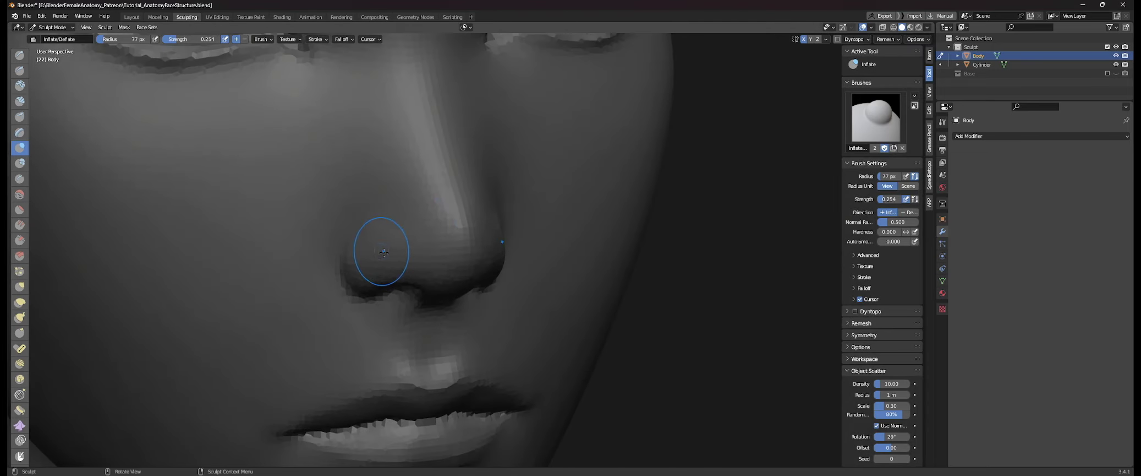
pyautogui.moveTo(380, 252); pyautogui.dragTo(449, 247, button='middle')
pyautogui.press('f')
pyautogui.click(440, 247)
pyautogui.moveTo(389, 241); pyautogui.dragTo(381, 241)
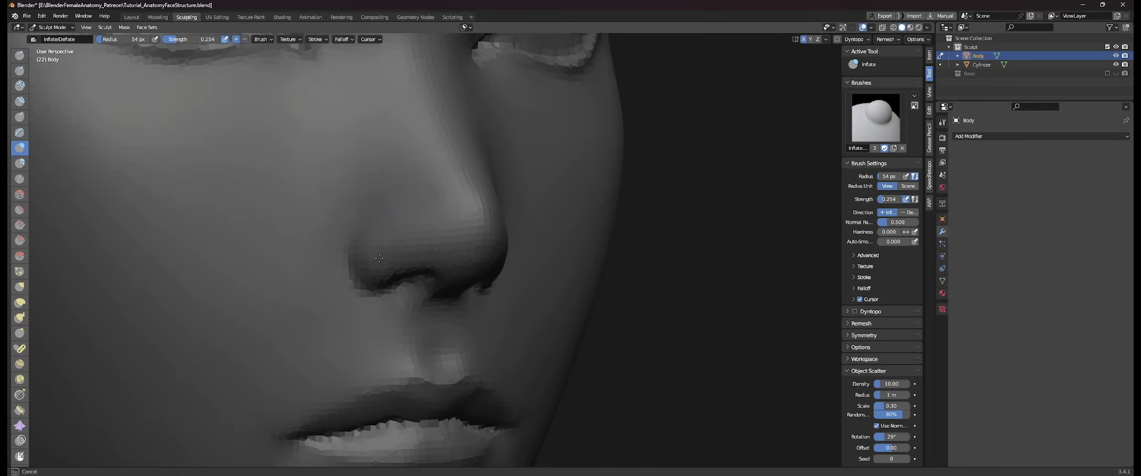
pyautogui.moveTo(393, 249); pyautogui.dragTo(398, 249)
# - Add a small amount of volume to the nose wing with the Inflate brush at 49 px radius
pyautogui.scroll(-3, 410, 184)
pyautogui.moveTo(426, 220)
pyautogui.mouseDown(button='middle')
pyautogui.moveTo(410, 184)
pyautogui.moveTo(405, 225)
pyautogui.mouseUp(button='middle')
pyautogui.moveTo(492, 252)
pyautogui.keyDown('shift'); pyautogui.mouseDown(button='middle')
pyautogui.moveTo(518, 273)
pyautogui.moveTo(462, 264)
pyautogui.mouseUp(button='middle'); pyautogui.keyUp('shift')
pyautogui.scroll(1, 515, 273)
pyautogui.press('f')
pyautogui.click(504, 270)
pyautogui.moveTo(458, 264); pyautogui.dragTo(452, 273)
# - Examine the nose and nostril shape in profile, three-quarter and front views
pyautogui.moveTo(454, 275)
pyautogui.mouseDown(button='middle')
pyautogui.moveTo(426, 275)
pyautogui.moveTo(636, 278)
pyautogui.mouseUp(button='middle')
pyautogui.scroll(2, 486, 276)
pyautogui.scroll(-7, 506, 300)
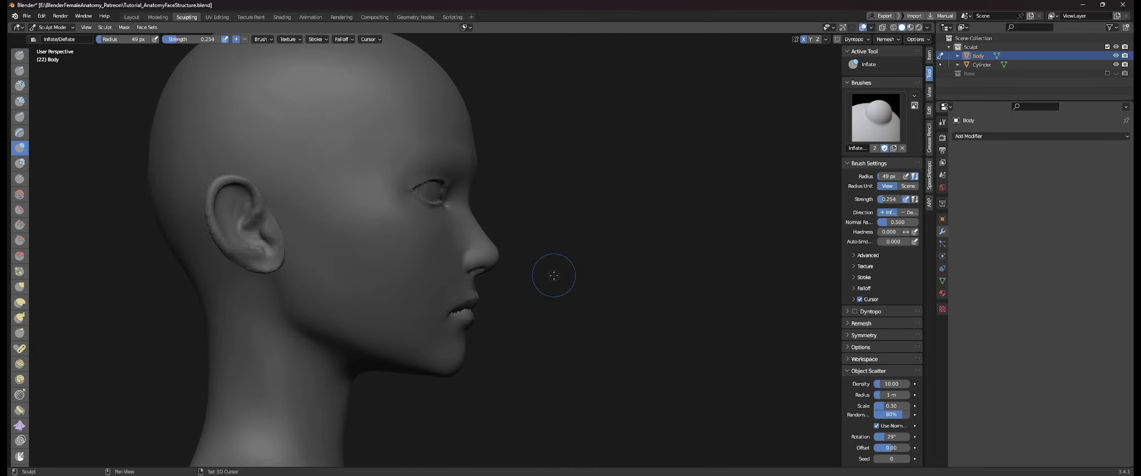
pyautogui.scroll(4, 528, 259)
pyautogui.moveTo(591, 244)
pyautogui.mouseDown(button='middle')
pyautogui.moveTo(512, 267)
pyautogui.moveTo(524, 268)
pyautogui.moveTo(479, 241)
pyautogui.moveTo(500, 248)
pyautogui.moveTo(467, 268)
pyautogui.mouseUp(button='middle')
pyautogui.moveTo(438, 308); pyautogui.dragTo(493, 248, button='middle')
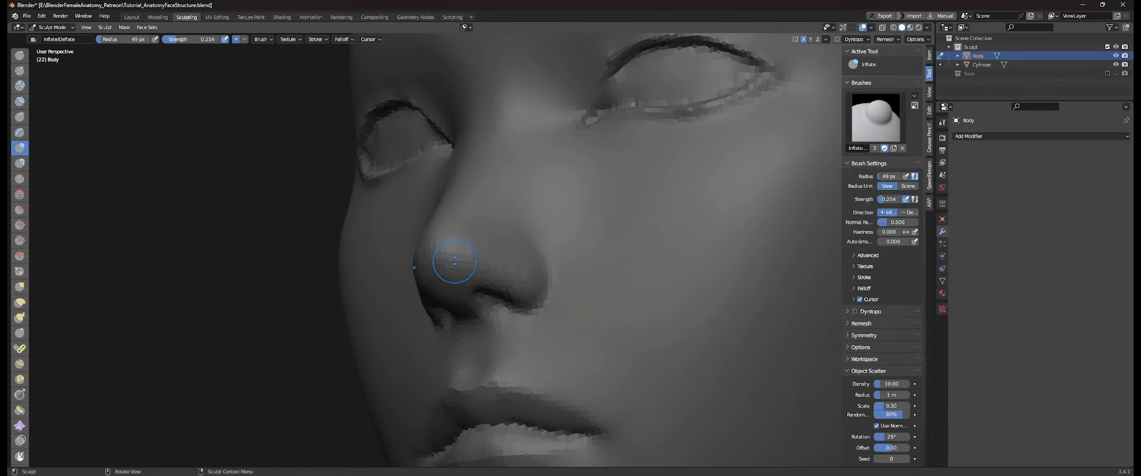
pyautogui.moveTo(409, 271); pyautogui.dragTo(520, 287, button='middle')
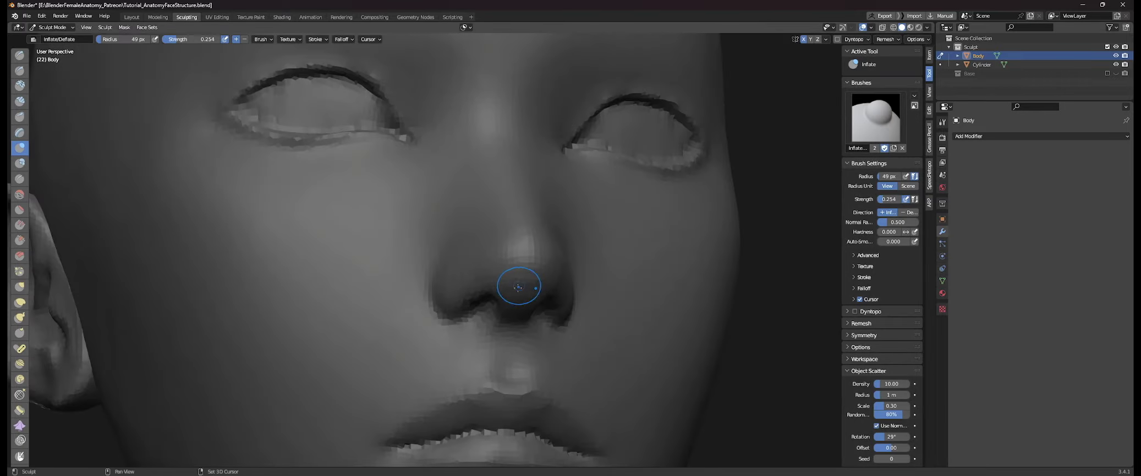
pyautogui.scroll(-2, 519, 287)
pyautogui.scroll(-4, 22, 282)
pyautogui.scroll(-2, 23, 281)
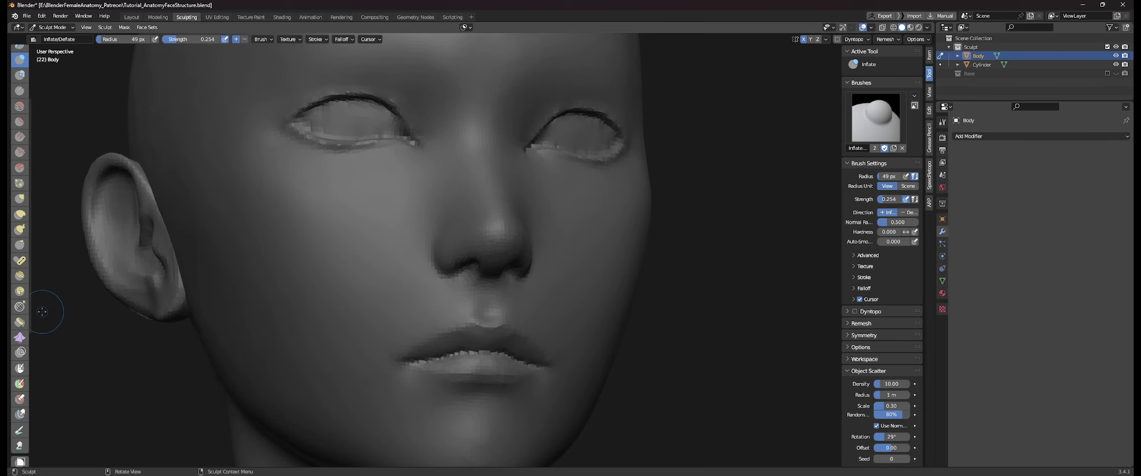
# - Relax the surface along the side of the nose and nostril wing with the Slide Relax brush at 49 px radius
pyautogui.click(21, 306)
pyautogui.moveTo(471, 222); pyautogui.dragTo(477, 238, button='middle')
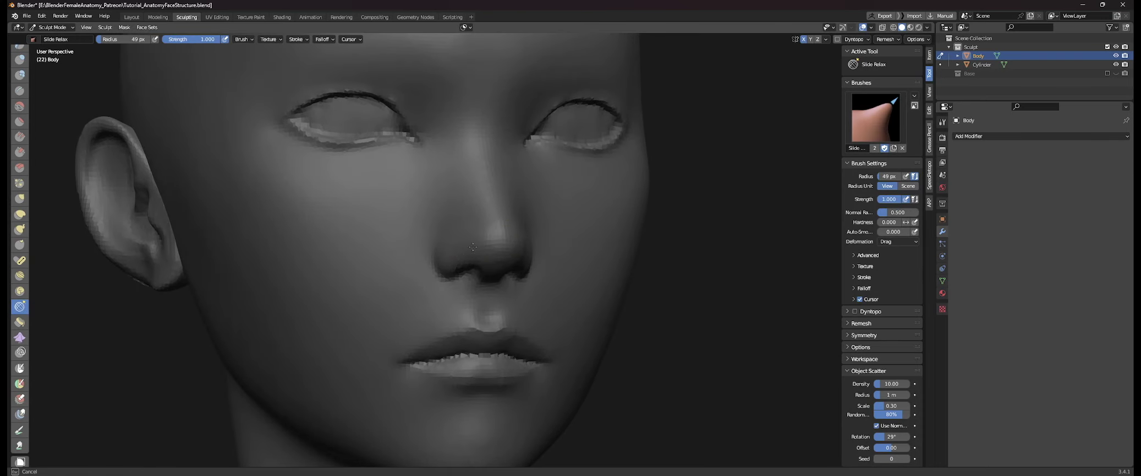
pyautogui.moveTo(466, 229); pyautogui.dragTo(443, 224)
pyautogui.moveTo(439, 224); pyautogui.dragTo(450, 231, button='middle')
pyautogui.moveTo(470, 254); pyautogui.dragTo(472, 250)
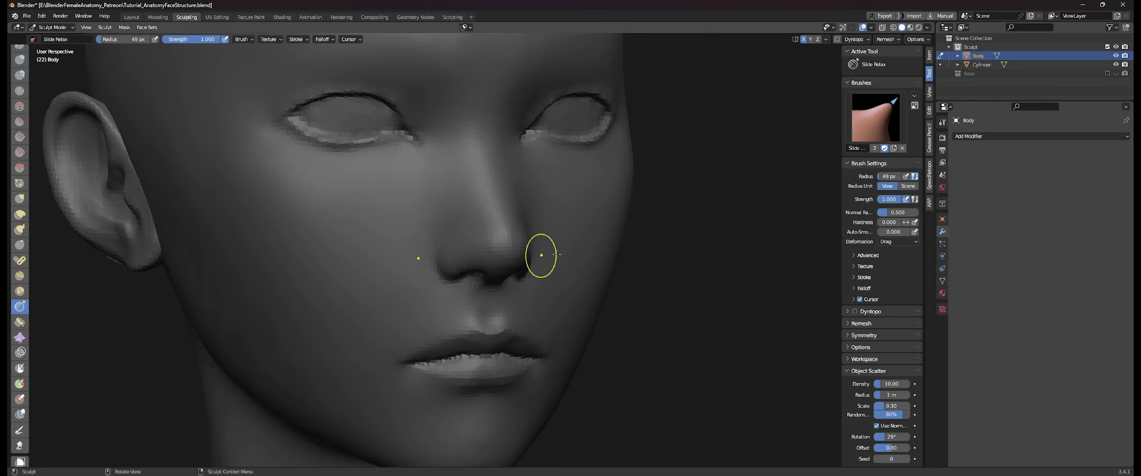
pyautogui.moveTo(541, 255); pyautogui.dragTo(482, 239, button='middle')
pyautogui.moveTo(449, 228); pyautogui.dragTo(444, 231)
pyautogui.moveTo(485, 234); pyautogui.dragTo(463, 262, button='middle')
pyautogui.moveTo(463, 261); pyautogui.dragTo(459, 259)
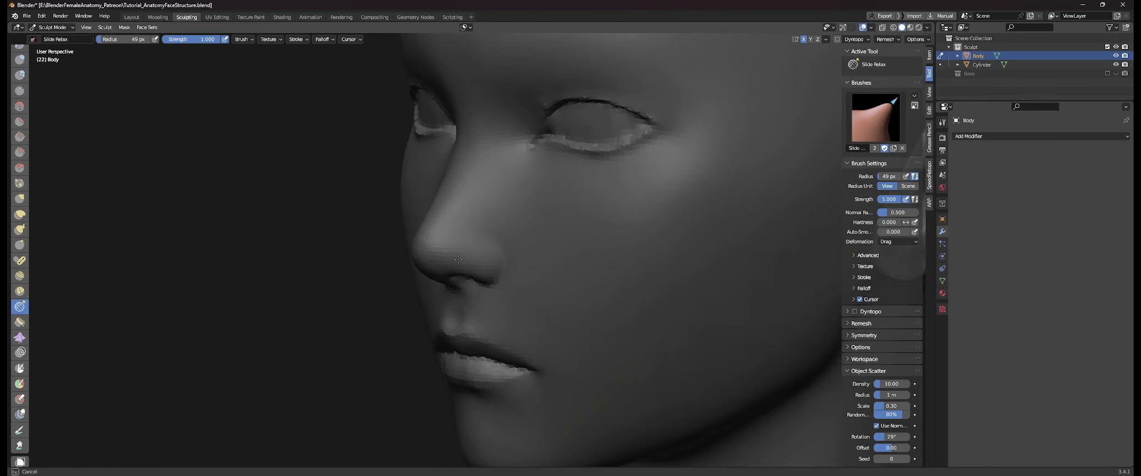
pyautogui.moveTo(569, 254)
pyautogui.keyDown('ctrl'); pyautogui.mouseDown(button='middle')
pyautogui.moveTo(487, 253)
pyautogui.moveTo(579, 248)
pyautogui.moveTo(593, 263)
pyautogui.mouseUp(button='middle'); pyautogui.keyUp('ctrl')
pyautogui.press('f')
pyautogui.click(620, 257)
pyautogui.moveTo(619, 236)
pyautogui.mouseDown(button='middle')
pyautogui.moveTo(606, 176)
pyautogui.moveTo(595, 237)
pyautogui.moveTo(626, 233)
pyautogui.moveTo(609, 249)
pyautogui.mouseUp(button='middle')
pyautogui.press('f')
pyautogui.click(617, 236)
pyautogui.scroll(2, 535, 229)
pyautogui.press('f')
pyautogui.click(523, 214)
# - Adjust the form around the eye slightly with the resized Grab brush
pyautogui.press('g')
pyautogui.keyDown('shift'); pyautogui.moveTo(612, 201); pyautogui.dragTo(619, 219, button='middle'); pyautogui.keyUp('shift')
pyautogui.press('f')
pyautogui.click(630, 219)
pyautogui.moveTo(563, 184); pyautogui.dragTo(583, 196, button='middle')
pyautogui.moveTo(564, 182); pyautogui.dragTo(563, 181)
# - Shift the upper lid near the inner eye corner with the Grab brush at 72 px radius
pyautogui.moveTo(544, 194); pyautogui.dragTo(537, 184, button='middle')
pyautogui.press('f')
pyautogui.click(565, 194)
pyautogui.moveTo(535, 193); pyautogui.dragTo(532, 191)
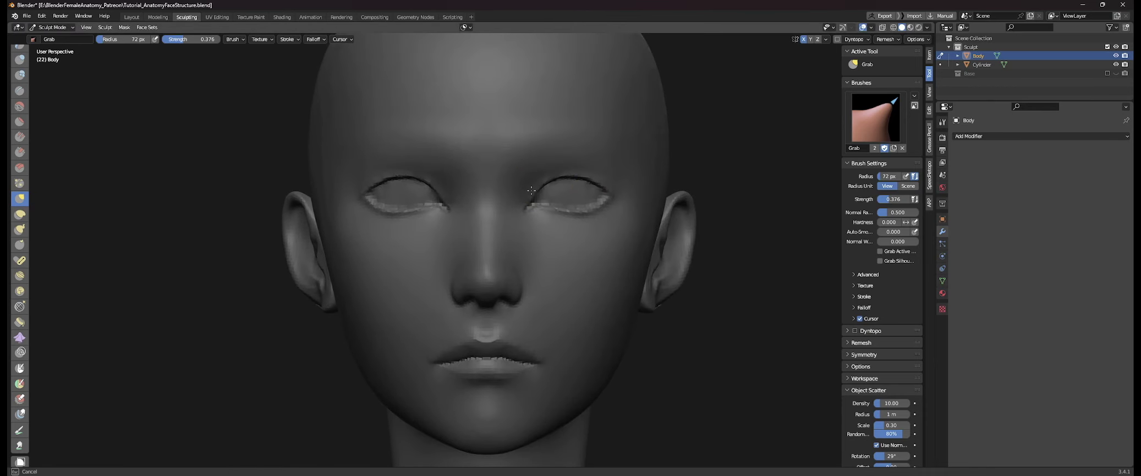
pyautogui.moveTo(525, 219)
pyautogui.mouseDown(button='middle')
pyautogui.moveTo(551, 215)
pyautogui.moveTo(529, 201)
pyautogui.moveTo(527, 159)
pyautogui.mouseUp(button='middle')
pyautogui.moveTo(519, 166); pyautogui.dragTo(520, 166)
# - Reshape the upper eyelid's curve as seen from below with the Grab brush at 62 px radius
pyautogui.moveTo(519, 165)
pyautogui.mouseDown(button='middle')
pyautogui.moveTo(527, 130)
pyautogui.moveTo(598, 105)
pyautogui.moveTo(603, 90)
pyautogui.mouseUp(button='middle')
pyautogui.press('f')
pyautogui.click(535, 107)
pyautogui.press('f')
pyautogui.click(561, 215)
pyautogui.moveTo(543, 225); pyautogui.dragTo(544, 222)
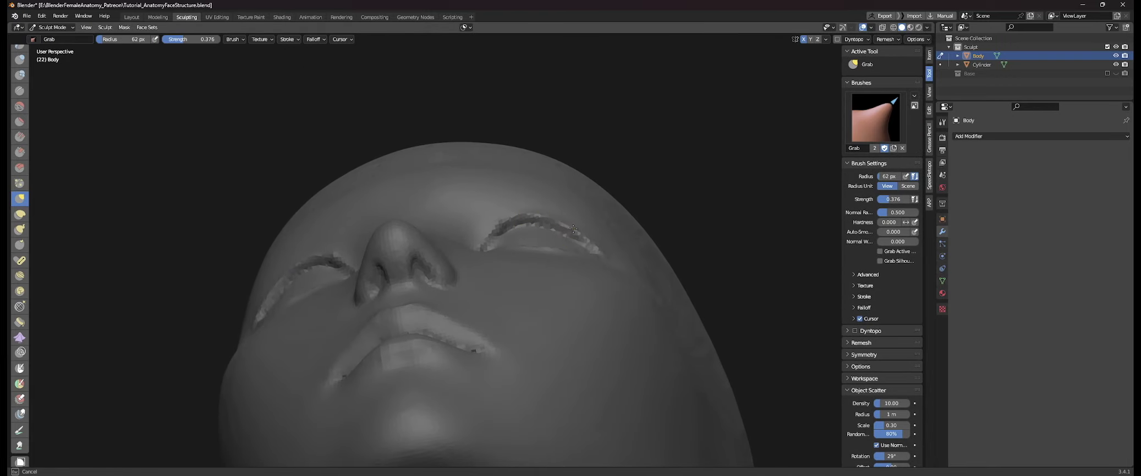
pyautogui.moveTo(523, 214)
pyautogui.mouseDown(button='middle')
pyautogui.moveTo(552, 219)
pyautogui.moveTo(559, 180)
pyautogui.mouseUp(button='middle')
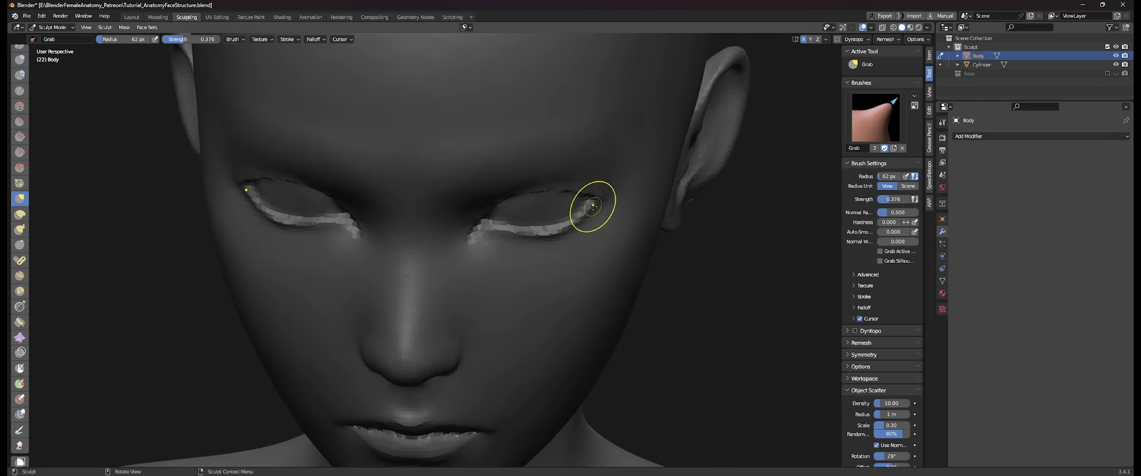
pyautogui.scroll(-6, 593, 206)
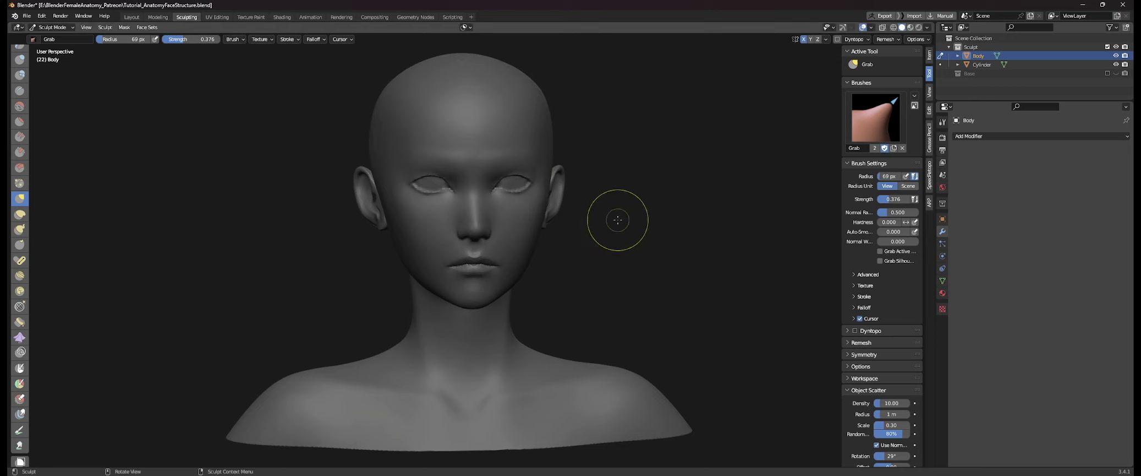
# - Examine the eyelids, nose and lips from the front and three-quarter angles
pyautogui.moveTo(618, 219)
pyautogui.mouseDown(button='middle')
pyautogui.moveTo(632, 230)
pyautogui.moveTo(591, 229)
pyautogui.moveTo(613, 228)
pyautogui.mouseUp(button='middle')
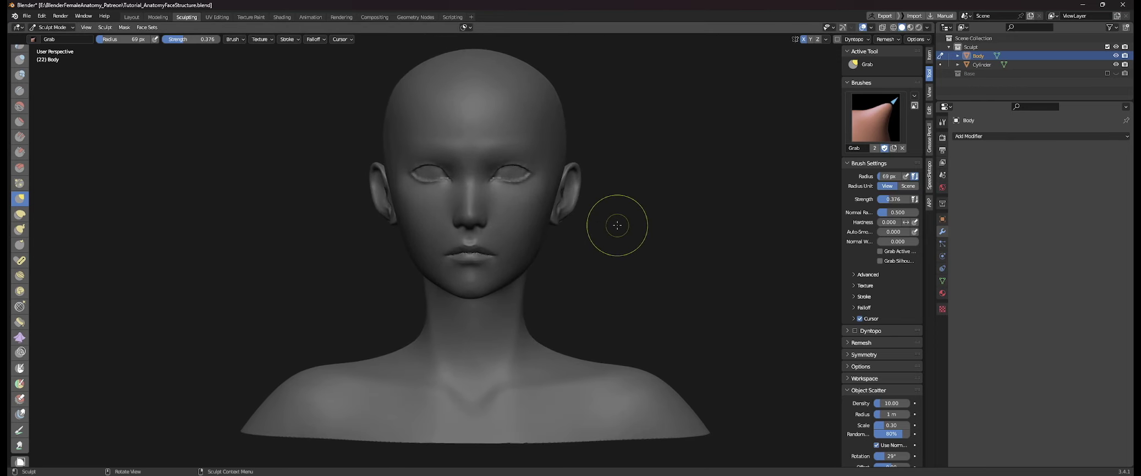
pyautogui.click(579, 193)
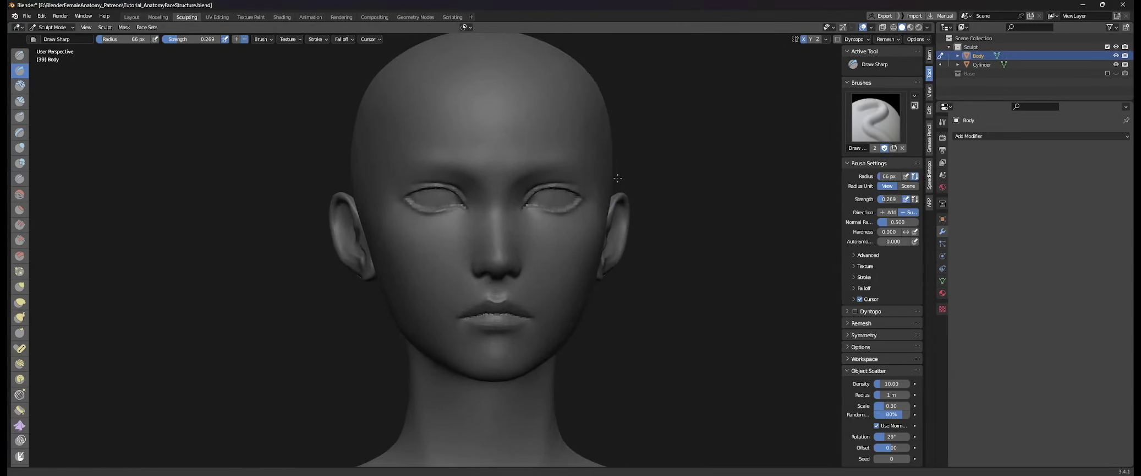
pyautogui.scroll(4, 386, 144)
pyautogui.moveTo(418, 165); pyautogui.dragTo(369, 129, button='middle')
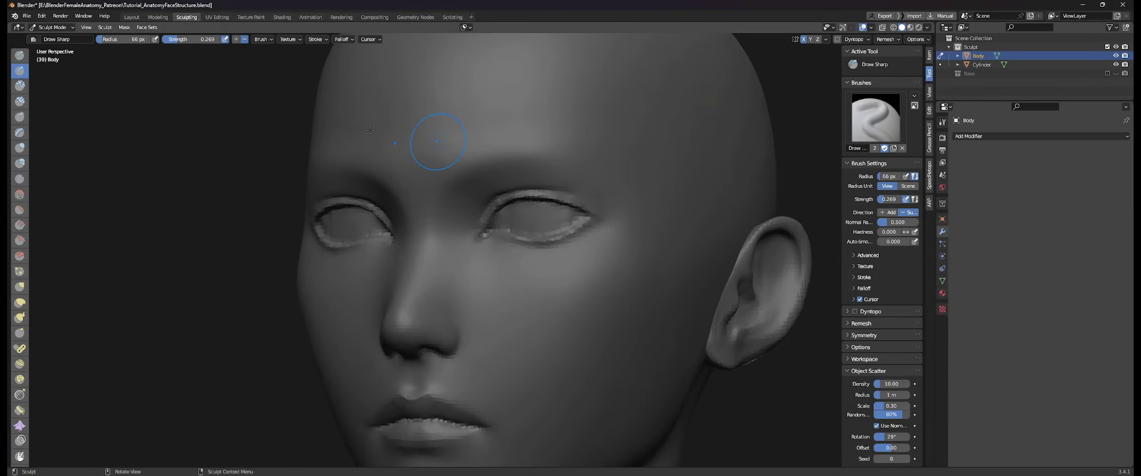
pyautogui.click(20, 240)
pyautogui.moveTo(308, 159)
pyautogui.mouseDown(button='middle')
pyautogui.moveTo(362, 164)
pyautogui.moveTo(338, 165)
pyautogui.mouseUp(button='middle')
pyautogui.press('x')
pyautogui.moveTo(306, 231)
pyautogui.mouseDown(button='middle')
pyautogui.moveTo(317, 241)
pyautogui.moveTo(333, 231)
pyautogui.mouseUp(button='middle')
pyautogui.moveTo(283, 174)
pyautogui.mouseDown(button='middle')
pyautogui.moveTo(288, 217)
pyautogui.moveTo(569, 295)
pyautogui.moveTo(601, 382)
pyautogui.moveTo(680, 257)
pyautogui.moveTo(363, 248)
pyautogui.moveTo(379, 264)
pyautogui.mouseUp(button='middle')
# - Pull the middle of the lip line slightly upward with the Grab brush at 132 px radius
pyautogui.scroll(10, 484, 293)
pyautogui.press('f')
pyautogui.click(561, 291)
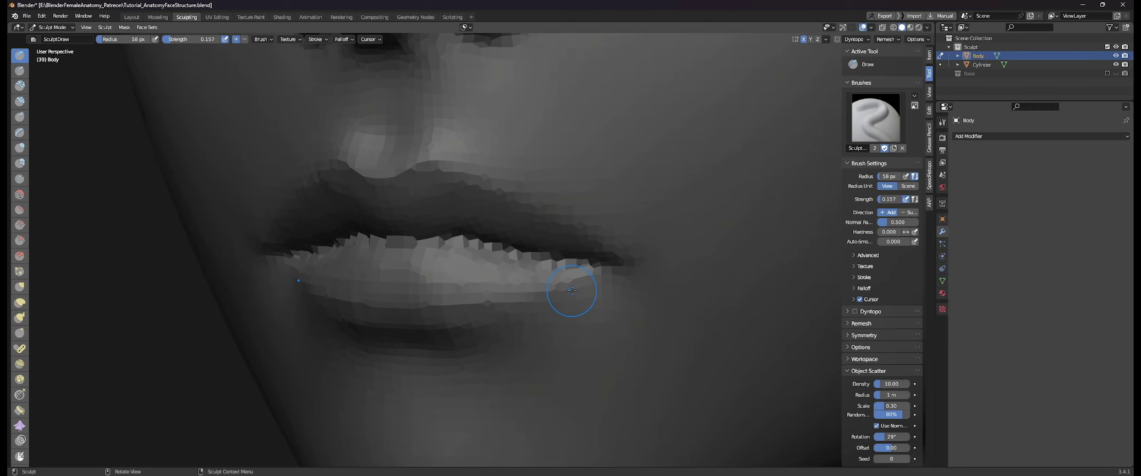
pyautogui.press('f')
pyautogui.click(556, 247)
pyautogui.moveTo(572, 291)
pyautogui.mouseDown(button='middle')
pyautogui.moveTo(597, 267)
pyautogui.moveTo(552, 258)
pyautogui.mouseUp(button='middle')
pyautogui.press('g')
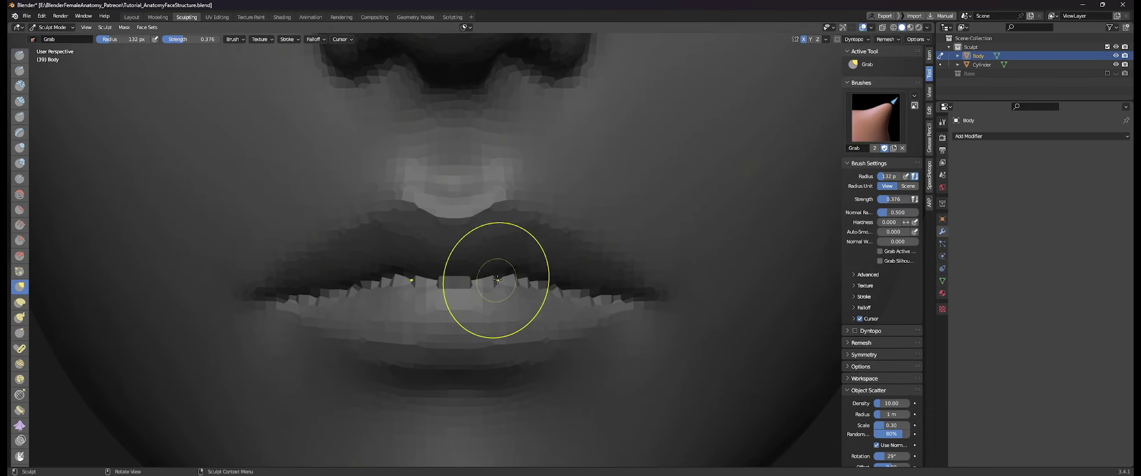
pyautogui.moveTo(498, 280); pyautogui.dragTo(520, 256)
pyautogui.moveTo(424, 266); pyautogui.dragTo(451, 263, button='middle')
pyautogui.moveTo(452, 277); pyautogui.dragTo(452, 265)
# - Nudge the outer part of the lips slightly upward with the resized Grab brush
pyautogui.press('f')
pyautogui.click(358, 308)
pyautogui.moveTo(347, 311); pyautogui.dragTo(356, 312, button='middle')
pyautogui.moveTo(330, 313); pyautogui.dragTo(331, 306)
pyautogui.scroll(-2, 330, 304)
pyautogui.moveTo(330, 304)
pyautogui.mouseDown(button='middle')
pyautogui.moveTo(259, 300)
pyautogui.moveTo(325, 298)
pyautogui.mouseUp(button='middle')
# - Examine the lips, chin and nose from several angles while resizing the Draw Sharp brush
pyautogui.click(18, 70)
pyautogui.moveTo(435, 267); pyautogui.dragTo(479, 309, button='middle')
pyautogui.press('f')
pyautogui.click(567, 353)
pyautogui.moveTo(566, 353); pyautogui.dragTo(497, 341, button='middle')
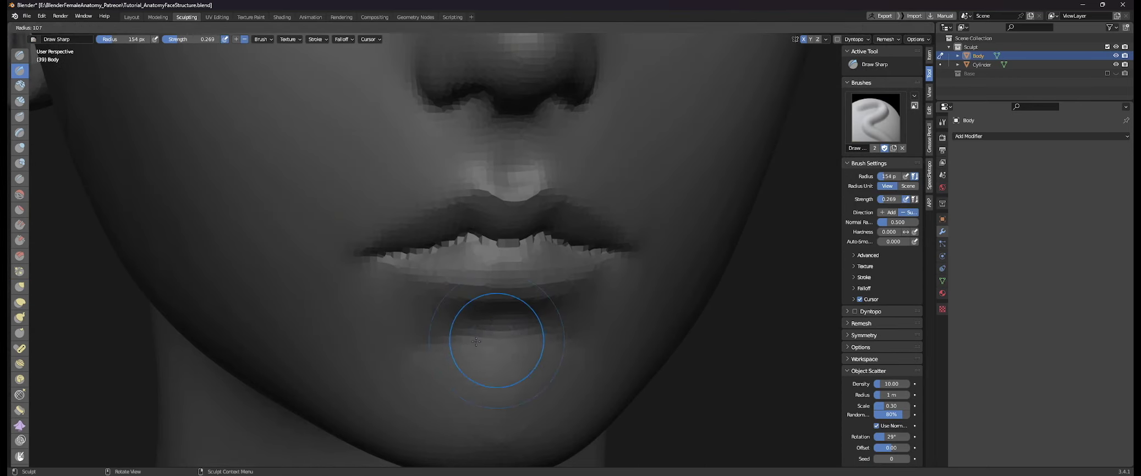
pyautogui.moveTo(688, 283); pyautogui.dragTo(535, 296, button='middle')
pyautogui.moveTo(563, 357); pyautogui.dragTo(677, 350, button='middle')
pyautogui.press('f')
pyautogui.click(467, 232)
pyautogui.moveTo(545, 237); pyautogui.dragTo(457, 249, button='middle')
pyautogui.scroll(-6, 457, 250)
pyautogui.scroll(6, 456, 250)
pyautogui.moveTo(380, 245)
pyautogui.mouseDown(button='middle')
pyautogui.moveTo(456, 250)
pyautogui.moveTo(489, 270)
pyautogui.mouseUp(button='middle')
# - Carve the crease behind the nostril wing with the Draw Sharp brush at 71 px radius and 0.157 strength
pyautogui.press('f')
pyautogui.click(479, 272)
pyautogui.hotkey('shift', 'f')
pyautogui.moveTo(424, 182); pyautogui.dragTo(468, 203, button='middle')
pyautogui.press('f')
pyautogui.click(457, 205)
pyautogui.moveTo(445, 207); pyautogui.dragTo(415, 263)
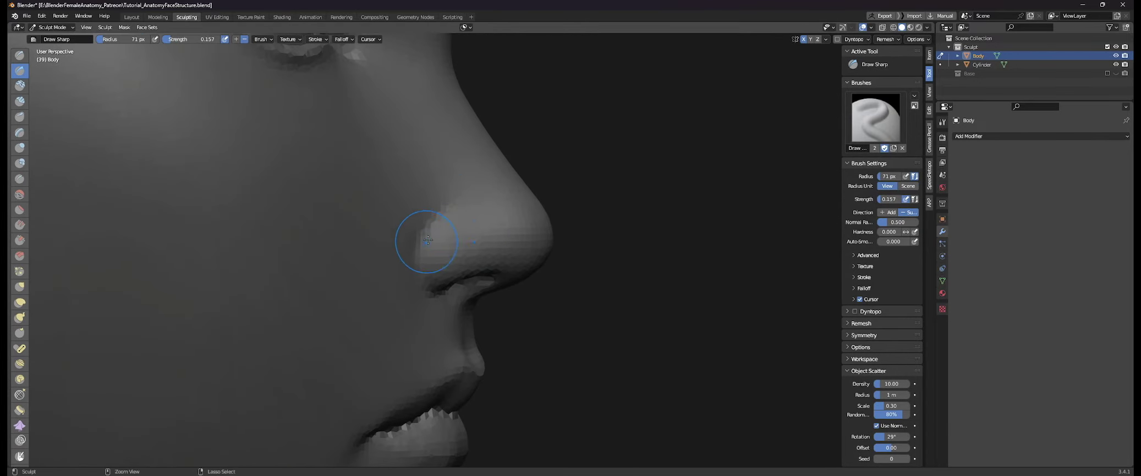
# - Adjust the underside of the nose between the nostrils with the Grab brush at about 111 px radius
pyautogui.scroll(-3, 428, 239)
pyautogui.moveTo(468, 245); pyautogui.dragTo(369, 267, button='middle')
pyautogui.scroll(4, 484, 265)
pyautogui.moveTo(531, 297)
pyautogui.mouseDown(button='middle')
pyautogui.moveTo(520, 267)
pyautogui.moveTo(452, 236)
pyautogui.moveTo(517, 245)
pyautogui.moveTo(551, 311)
pyautogui.mouseUp(button='middle')
pyautogui.press('g')
pyautogui.press('f')
pyautogui.click(512, 268)
pyautogui.press('f')
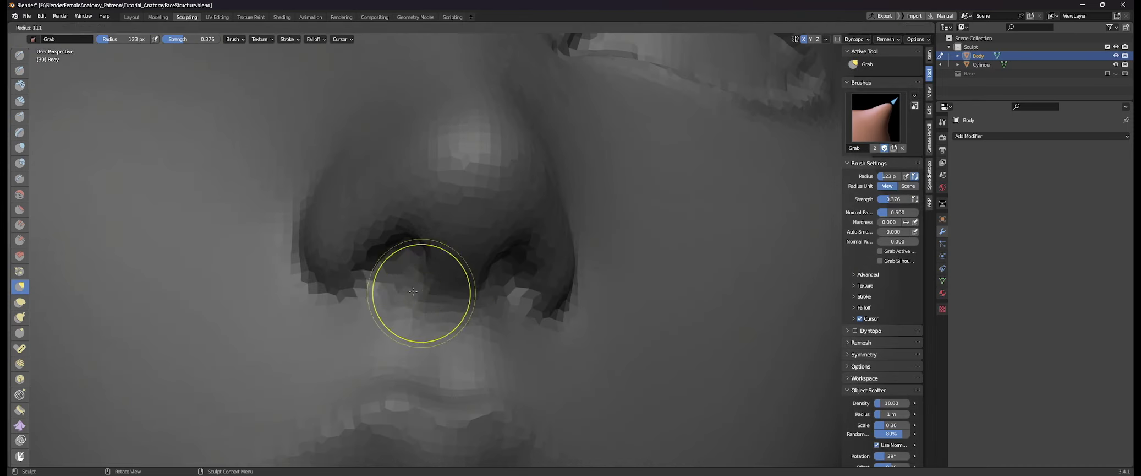
pyautogui.click(413, 291)
# - Refine the nostril opening in profile with the Grab brush at 71 px radius
pyautogui.moveTo(416, 286)
pyautogui.mouseDown(button='middle')
pyautogui.moveTo(426, 251)
pyautogui.moveTo(490, 280)
pyautogui.mouseUp(button='middle')
pyautogui.moveTo(396, 256); pyautogui.dragTo(426, 220, button='middle')
pyautogui.press('f')
pyautogui.click(410, 216)
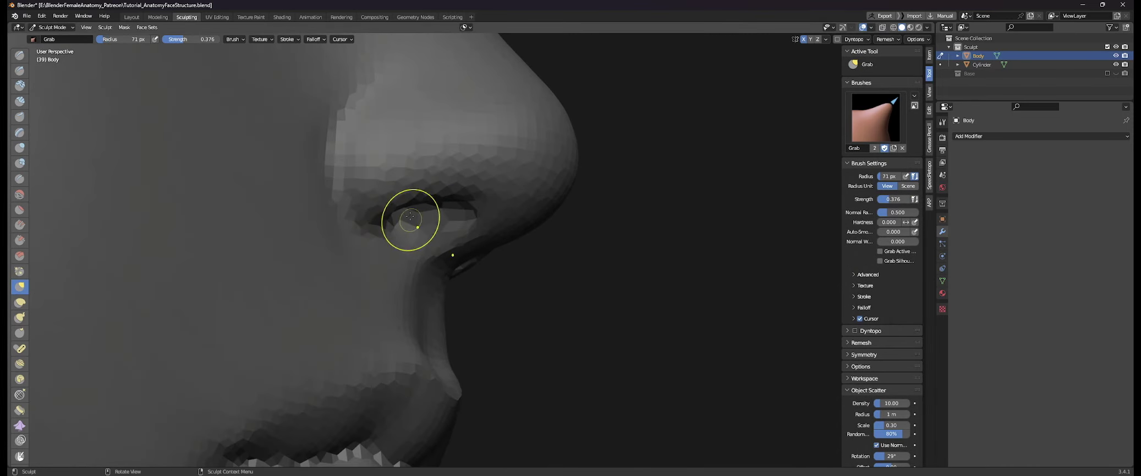
pyautogui.moveTo(351, 261); pyautogui.dragTo(453, 280, button='middle')
pyautogui.scroll(-6, 453, 280)
pyautogui.scroll(6, 454, 280)
pyautogui.press('f')
pyautogui.click(396, 224)
# - Shape the nostril wing and the adjoining cheek with the Grab brush at 125 px radius
pyautogui.moveTo(395, 224); pyautogui.dragTo(359, 248, button='middle')
pyautogui.press('f')
pyautogui.click(260, 246)
pyautogui.scroll(-3, 314, 212)
pyautogui.press('f')
pyautogui.click(408, 275)
pyautogui.moveTo(462, 242)
pyautogui.mouseDown(button='middle')
pyautogui.moveTo(410, 264)
pyautogui.moveTo(435, 215)
pyautogui.mouseUp(button='middle')
pyautogui.moveTo(237, 149); pyautogui.dragTo(290, 190, button='middle')
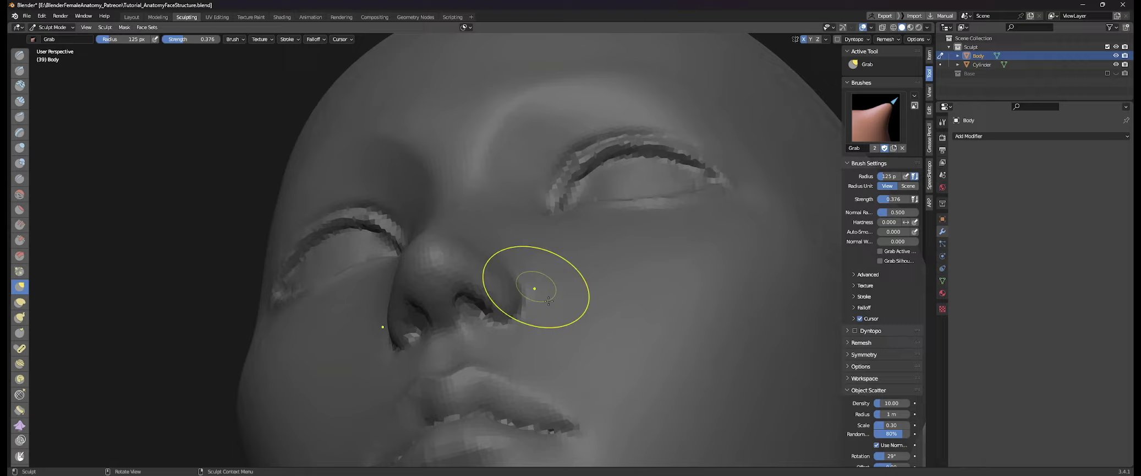
pyautogui.moveTo(548, 293)
pyautogui.mouseDown(button='middle')
pyautogui.moveTo(451, 196)
pyautogui.moveTo(478, 172)
pyautogui.moveTo(459, 191)
pyautogui.moveTo(616, 220)
pyautogui.mouseUp(button='middle')
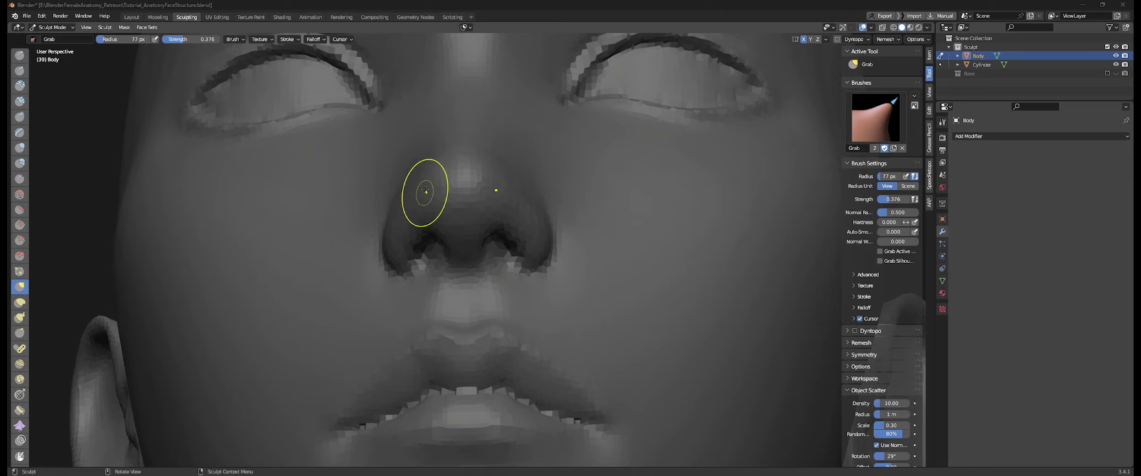
# - Adjust the face outline from several angles with the repeatedly resized Grab brush
pyautogui.scroll(-4, 426, 191)
pyautogui.moveTo(425, 191)
pyautogui.mouseDown(button='middle')
pyautogui.moveTo(375, 190)
pyautogui.moveTo(464, 158)
pyautogui.mouseUp(button='middle')
pyautogui.moveTo(220, 163); pyautogui.dragTo(317, 163, button='middle')
pyautogui.press('f')
pyautogui.moveTo(645, 129)
pyautogui.mouseDown(button='middle')
pyautogui.moveTo(568, 122)
pyautogui.moveTo(591, 132)
pyautogui.mouseUp(button='middle')
pyautogui.press('f')
pyautogui.click(619, 123)
pyautogui.press('f')
pyautogui.moveTo(360, 135); pyautogui.dragTo(421, 137, button='middle')
pyautogui.moveTo(614, 138); pyautogui.dragTo(556, 151, button='middle')
pyautogui.press('f')
pyautogui.click(362, 158)
# - Refine the side of the face with the Grab brush at 64 px radius
pyautogui.moveTo(362, 158); pyautogui.dragTo(423, 168, button='middle')
pyautogui.press('f')
pyautogui.moveTo(509, 105); pyautogui.dragTo(500, 98, button='middle')
pyautogui.press('f')
pyautogui.click(482, 98)
pyautogui.keyDown('shift'); pyautogui.moveTo(353, 55); pyautogui.dragTo(364, 126, button='middle'); pyautogui.keyUp('shift')
pyautogui.moveTo(349, 124); pyautogui.dragTo(329, 155, button='middle')
pyautogui.moveTo(382, 237); pyautogui.dragTo(448, 231, button='middle')
pyautogui.keyDown('ctrl'); pyautogui.moveTo(353, 91); pyautogui.dragTo(344, 149, button='middle'); pyautogui.keyUp('ctrl')
pyautogui.press('f')
pyautogui.click(379, 173)
pyautogui.moveTo(380, 173); pyautogui.dragTo(308, 173, button='middle')
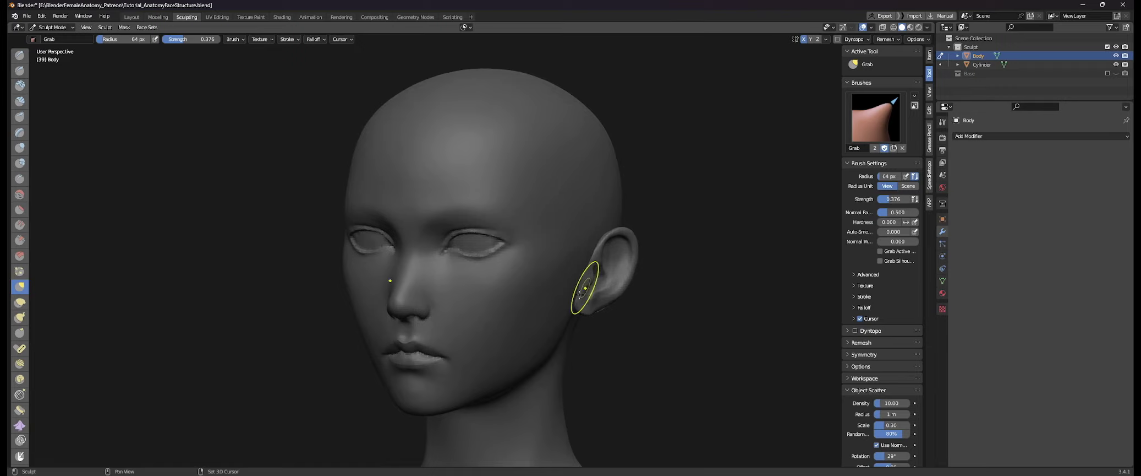
# - Balance the face proportions from the front with the Grab brush at 155 px radius
pyautogui.keyDown('shift'); pyautogui.moveTo(580, 294); pyautogui.dragTo(568, 254, button='middle'); pyautogui.keyUp('shift')
pyautogui.moveTo(569, 253); pyautogui.dragTo(603, 254, button='middle')
pyautogui.press('f')
pyautogui.click(530, 270)
pyautogui.keyDown('ctrl'); pyautogui.moveTo(495, 309); pyautogui.dragTo(555, 264, button='middle'); pyautogui.keyUp('ctrl')
pyautogui.moveTo(550, 186); pyautogui.dragTo(534, 181, button='middle')
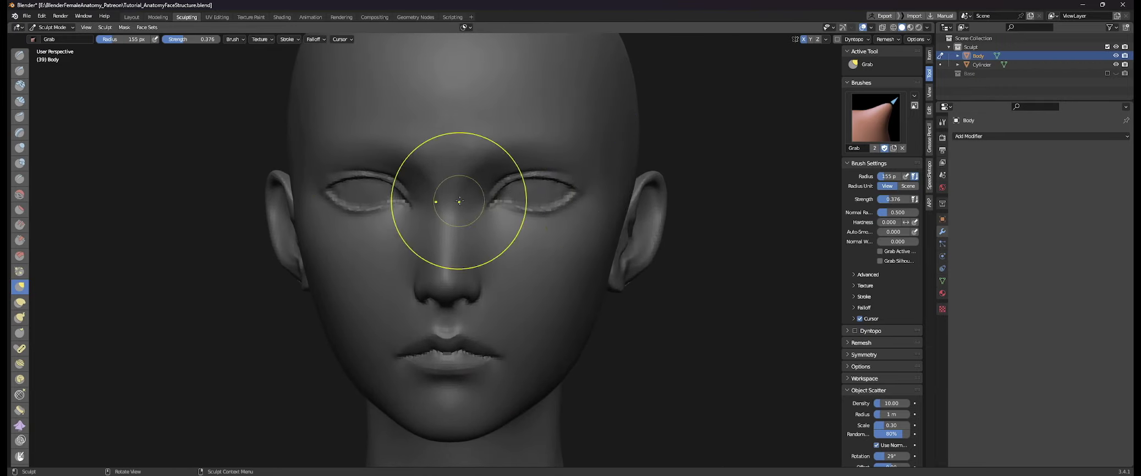
# - Adjust the upper eyelid fold with the Grab brush at 90 px radius
pyautogui.moveTo(460, 200); pyautogui.dragTo(512, 200, button='middle')
pyautogui.press('f')
pyautogui.click(333, 186)
pyautogui.keyDown('ctrl'); pyautogui.moveTo(341, 187); pyautogui.dragTo(352, 237, button='middle'); pyautogui.keyUp('ctrl')
pyautogui.moveTo(396, 236)
pyautogui.mouseDown(button='middle')
pyautogui.moveTo(346, 237)
pyautogui.moveTo(429, 187)
pyautogui.moveTo(295, 203)
pyautogui.moveTo(355, 231)
pyautogui.mouseUp(button='middle')
pyautogui.press('f')
pyautogui.click(308, 204)
pyautogui.moveTo(355, 231); pyautogui.dragTo(419, 231, button='middle')
pyautogui.keyDown('shift'); pyautogui.moveTo(385, 220); pyautogui.dragTo(454, 231, button='middle'); pyautogui.keyUp('shift')
pyautogui.moveTo(550, 237)
pyautogui.mouseDown(button='middle')
pyautogui.moveTo(479, 248)
pyautogui.moveTo(553, 226)
pyautogui.mouseUp(button='middle')
pyautogui.press('f')
pyautogui.click(598, 209)
pyautogui.keyDown('ctrl'); pyautogui.moveTo(529, 264); pyautogui.dragTo(523, 215, button='middle'); pyautogui.keyUp('ctrl')
pyautogui.moveTo(517, 220); pyautogui.dragTo(450, 217, button='middle')
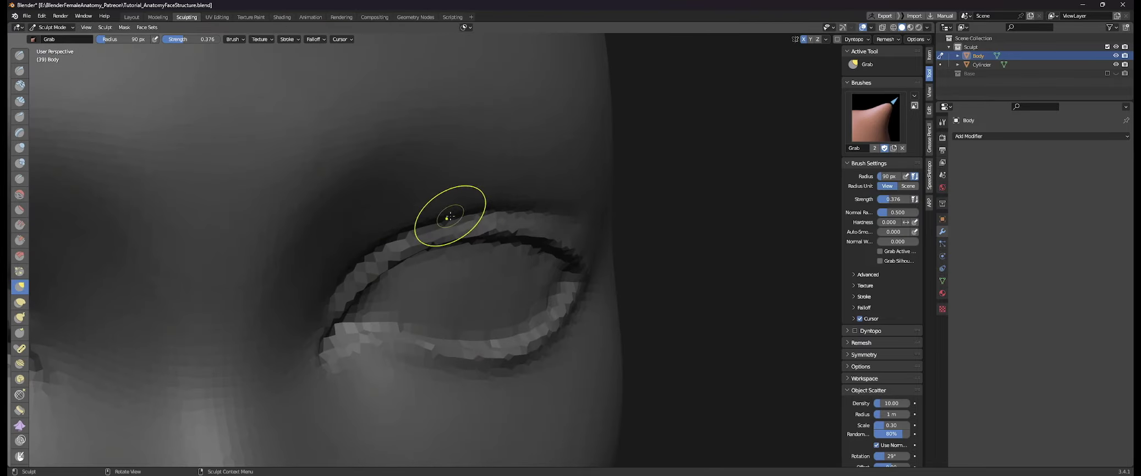
# - Reshape the outer half of the upper eyelid with the Grab brush at 263 px radius
pyautogui.press('f')
pyautogui.click(583, 270)
pyautogui.press('f')
pyautogui.click(700, 273)
pyautogui.moveTo(622, 248); pyautogui.dragTo(550, 236, button='middle')
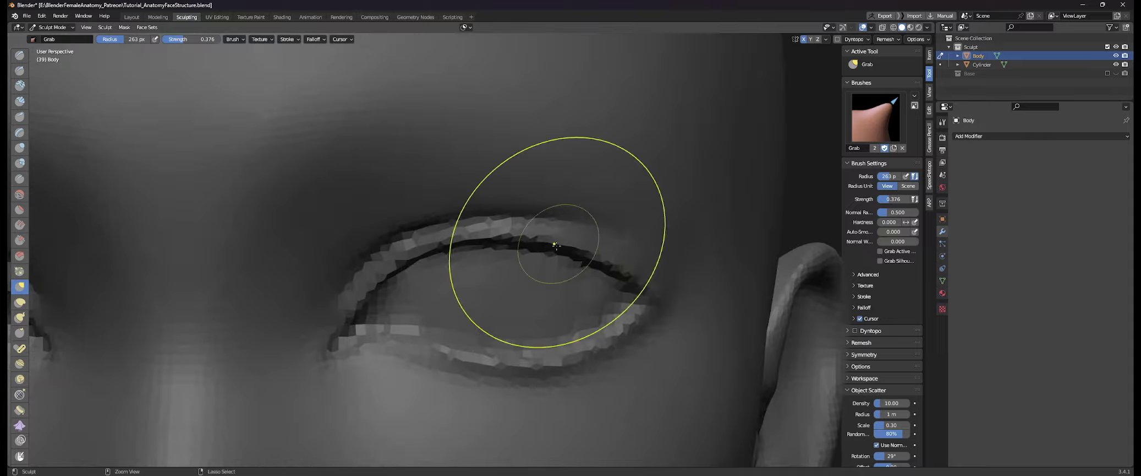
pyautogui.press('f')
pyautogui.click(675, 253)
# - Nudge the form around the eye slightly upward with the resized Grab brush
pyautogui.keyDown('ctrl'); pyautogui.moveTo(440, 215); pyautogui.dragTo(399, 320, button='middle'); pyautogui.keyUp('ctrl')
pyautogui.moveTo(468, 247); pyautogui.dragTo(542, 243, button='middle')
pyautogui.keyDown('ctrl'); pyautogui.moveTo(556, 248); pyautogui.dragTo(566, 199, button='middle'); pyautogui.keyUp('ctrl')
pyautogui.keyDown('ctrl'); pyautogui.moveTo(550, 287); pyautogui.dragTo(474, 248, button='middle'); pyautogui.keyUp('ctrl')
pyautogui.press('f')
pyautogui.click(488, 243)
pyautogui.moveTo(488, 243); pyautogui.dragTo(484, 239)
# - Relax the surface around the eye with the Slide Relax brush
pyautogui.moveTo(457, 242); pyautogui.dragTo(523, 247, button='middle')
pyautogui.press('r')
pyautogui.moveTo(418, 262); pyautogui.dragTo(454, 270, button='middle')
pyautogui.moveTo(458, 275); pyautogui.dragTo(461, 269)
# - Examine the lips, chin and jawline in profile from both sides
pyautogui.moveTo(461, 264)
pyautogui.mouseDown(button='middle')
pyautogui.moveTo(531, 254)
pyautogui.moveTo(460, 247)
pyautogui.moveTo(437, 292)
pyautogui.mouseUp(button='middle')
pyautogui.press('f')
pyautogui.click(308, 256)
pyautogui.moveTo(303, 256)
pyautogui.mouseDown(button='middle')
pyautogui.moveTo(367, 256)
pyautogui.moveTo(344, 257)
pyautogui.mouseUp(button='middle')
pyautogui.keyDown('ctrl'); pyautogui.moveTo(331, 292); pyautogui.dragTo(325, 250, button='middle'); pyautogui.keyUp('ctrl')
pyautogui.moveTo(298, 248); pyautogui.dragTo(222, 240, button='middle')
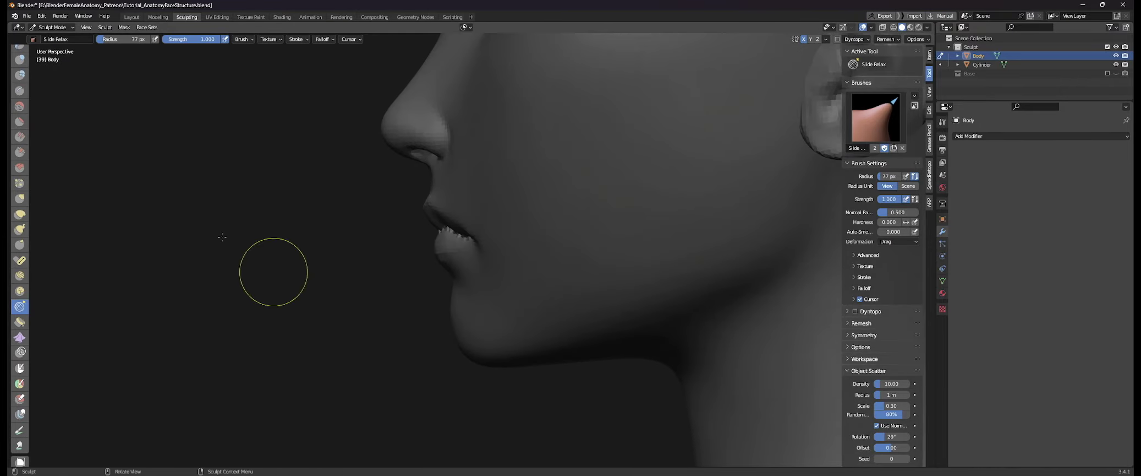
pyautogui.press('x')
pyautogui.moveTo(435, 309)
pyautogui.mouseDown(button='middle')
pyautogui.moveTo(474, 323)
pyautogui.moveTo(603, 308)
pyautogui.mouseUp(button='middle')
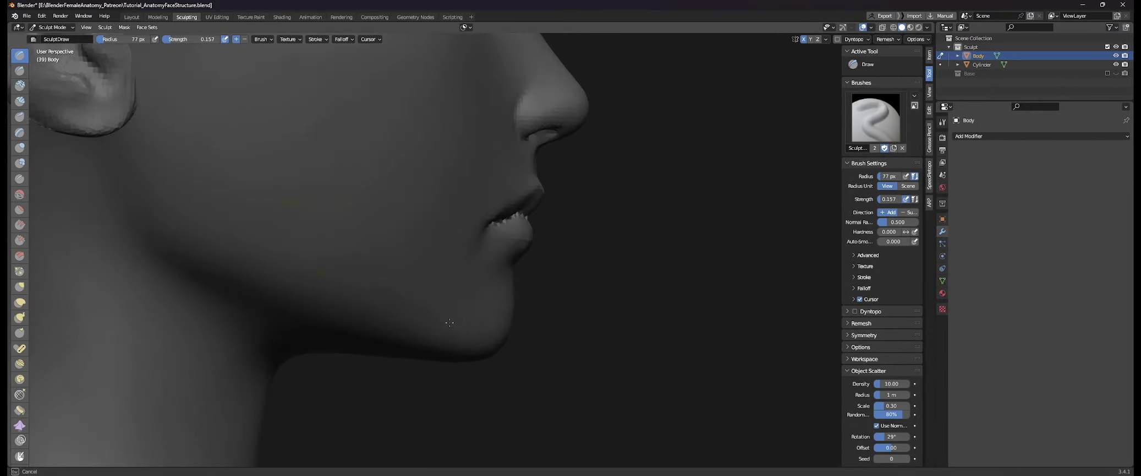
# - Nudge the front contour of the neck in profile with the Grab brush at 97 px radius
pyautogui.moveTo(633, 275); pyautogui.dragTo(556, 253, button='middle')
pyautogui.keyDown('ctrl'); pyautogui.moveTo(559, 231); pyautogui.dragTo(567, 271, button='middle'); pyautogui.keyUp('ctrl')
pyautogui.scroll(3, 566, 271)
pyautogui.press('g')
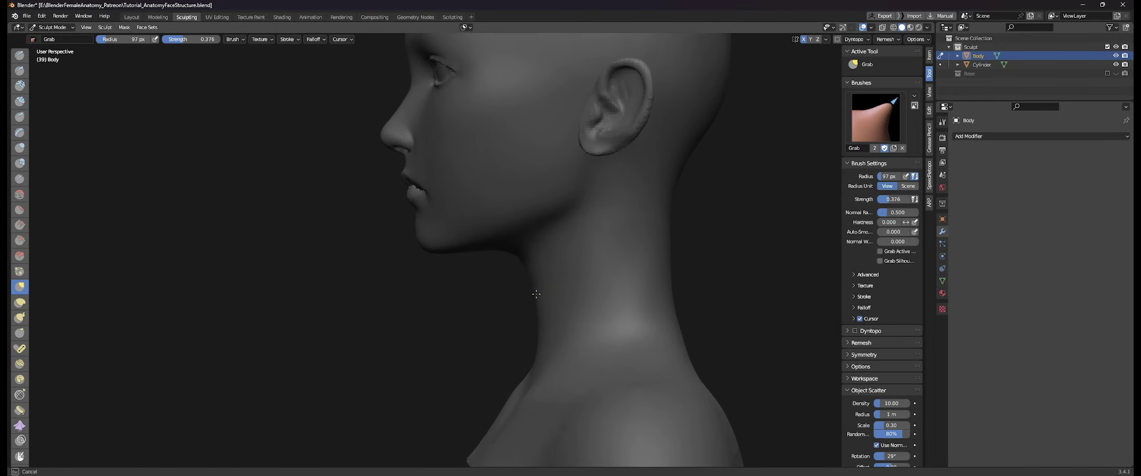
pyautogui.moveTo(540, 311); pyautogui.dragTo(542, 311)
pyautogui.moveTo(454, 286)
pyautogui.mouseDown(button='middle')
pyautogui.moveTo(565, 266)
pyautogui.moveTo(417, 290)
pyautogui.mouseUp(button='middle')
# - Add volume at the base of the neck above the collarbone with the Clay brush at 72 px radius and 0.164 strength
pyautogui.press('c')
pyautogui.moveTo(399, 333); pyautogui.dragTo(409, 365, button='middle')
pyautogui.press('f')
pyautogui.click(340, 268)
pyautogui.moveTo(251, 245)
pyautogui.mouseDown(button='middle')
pyautogui.moveTo(290, 229)
pyautogui.moveTo(253, 243)
pyautogui.mouseUp(button='middle')
pyautogui.moveTo(316, 198)
pyautogui.mouseDown(button='middle')
pyautogui.moveTo(323, 251)
pyautogui.moveTo(524, 232)
pyautogui.mouseUp(button='middle')
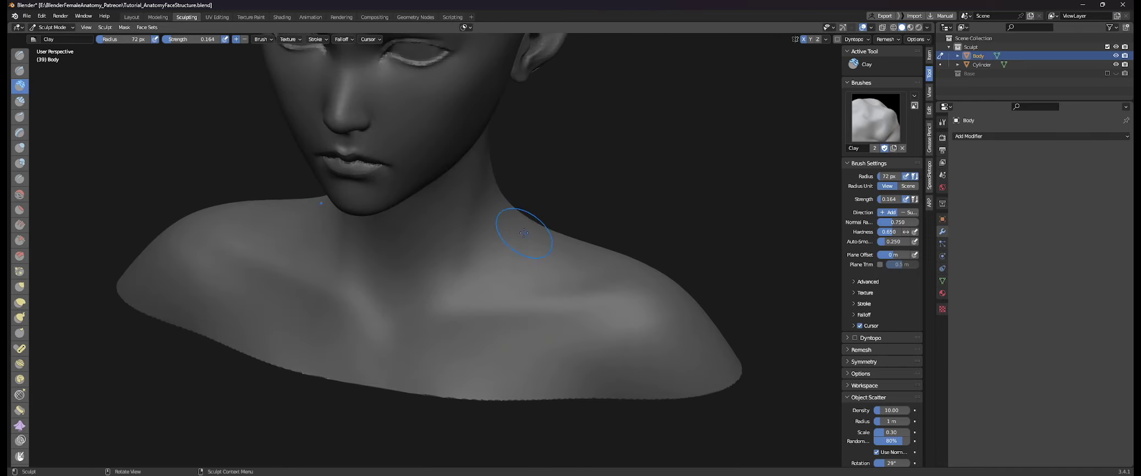
pyautogui.moveTo(509, 244); pyautogui.dragTo(495, 249)
# - Build up the collarbone with the Draw brush at 0.157 strength and a reduced radius
pyautogui.moveTo(476, 247)
pyautogui.mouseDown(button='middle')
pyautogui.moveTo(435, 258)
pyautogui.moveTo(498, 228)
pyautogui.moveTo(554, 250)
pyautogui.mouseUp(button='middle')
pyautogui.press('x')
pyautogui.press('f')
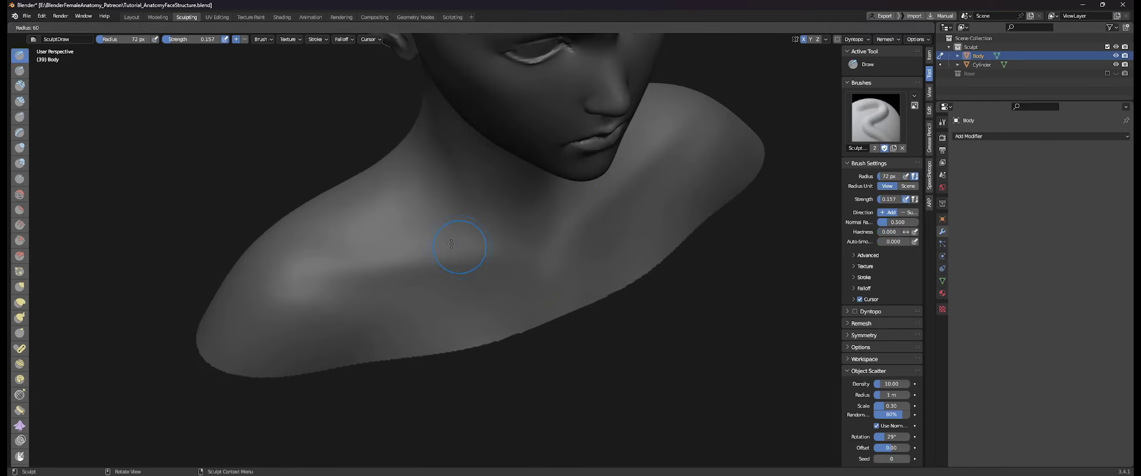
pyautogui.click(484, 247)
pyautogui.moveTo(487, 242); pyautogui.dragTo(445, 243)
pyautogui.moveTo(445, 243)
pyautogui.mouseDown(button='middle')
pyautogui.moveTo(530, 324)
pyautogui.moveTo(484, 336)
pyautogui.mouseUp(button='middle')
# - Strengthen the ridge from the shoulder to the inner end of the collarbone with the Draw brush at 57 px radius
pyautogui.press('f')
pyautogui.click(528, 325)
pyautogui.moveTo(572, 314)
pyautogui.mouseDown(button='middle')
pyautogui.moveTo(612, 284)
pyautogui.moveTo(560, 236)
pyautogui.mouseUp(button='middle')
pyautogui.press('f')
pyautogui.click(615, 280)
pyautogui.moveTo(615, 279); pyautogui.dragTo(557, 192, button='middle')
pyautogui.moveTo(556, 253); pyautogui.dragTo(570, 121, button='middle')
pyautogui.moveTo(538, 233)
pyautogui.mouseDown(button='middle')
pyautogui.moveTo(459, 280)
pyautogui.moveTo(383, 348)
pyautogui.moveTo(505, 344)
pyautogui.moveTo(574, 359)
pyautogui.moveTo(577, 388)
pyautogui.mouseUp(button='middle')
pyautogui.press('f')
pyautogui.click(405, 349)
pyautogui.moveTo(721, 357); pyautogui.dragTo(527, 347)
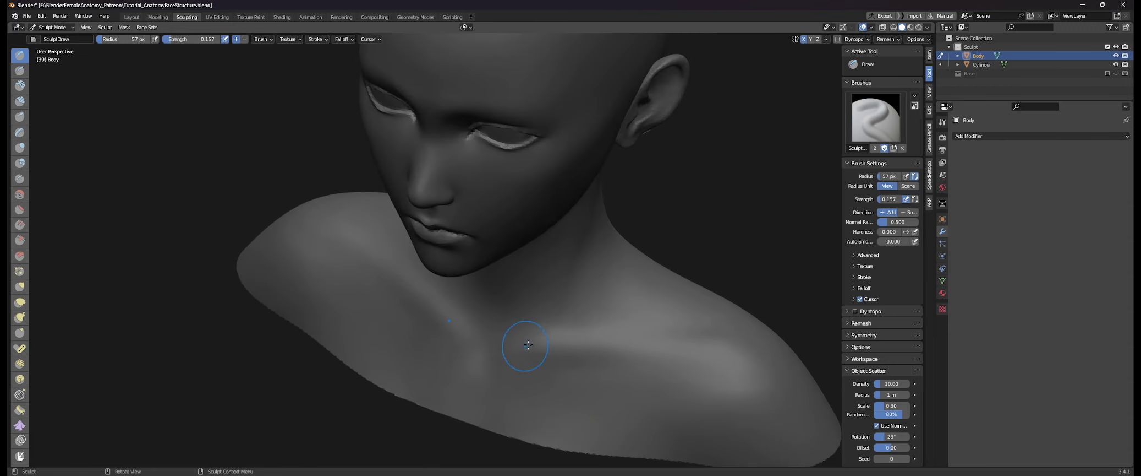
# - Add volume near the base of the neck with the Draw brush at 65 px radius and check the whole bust
pyautogui.moveTo(391, 335)
pyautogui.mouseDown(button='middle')
pyautogui.moveTo(457, 319)
pyautogui.moveTo(453, 275)
pyautogui.moveTo(433, 273)
pyautogui.mouseUp(button='middle')
pyautogui.scroll(-4, 573, 271)
pyautogui.scroll(4, 573, 270)
pyautogui.moveTo(573, 271)
pyautogui.mouseDown(button='middle')
pyautogui.moveTo(492, 247)
pyautogui.moveTo(511, 262)
pyautogui.mouseUp(button='middle')
pyautogui.press('f')
pyautogui.moveTo(535, 337); pyautogui.dragTo(543, 338)
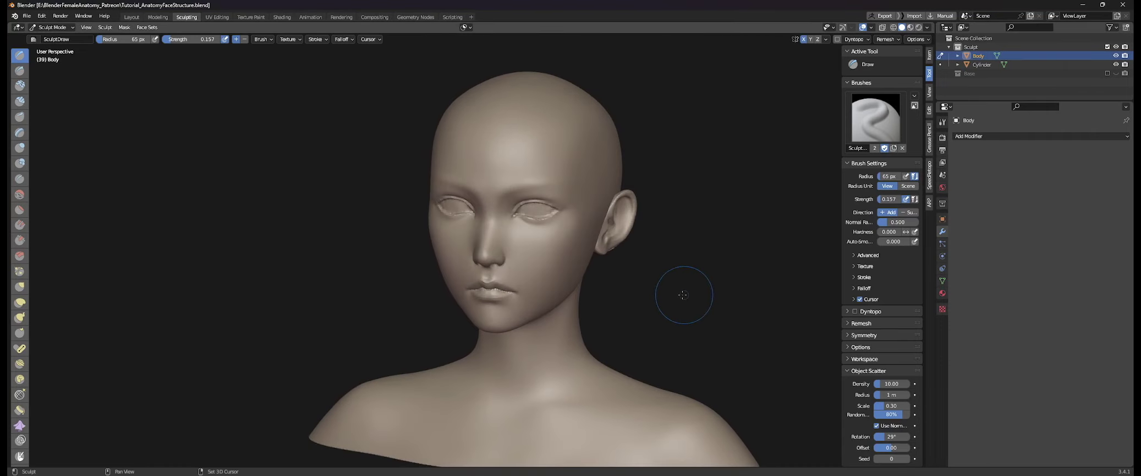
pyautogui.moveTo(683, 292); pyautogui.dragTo(628, 244, button='middle')
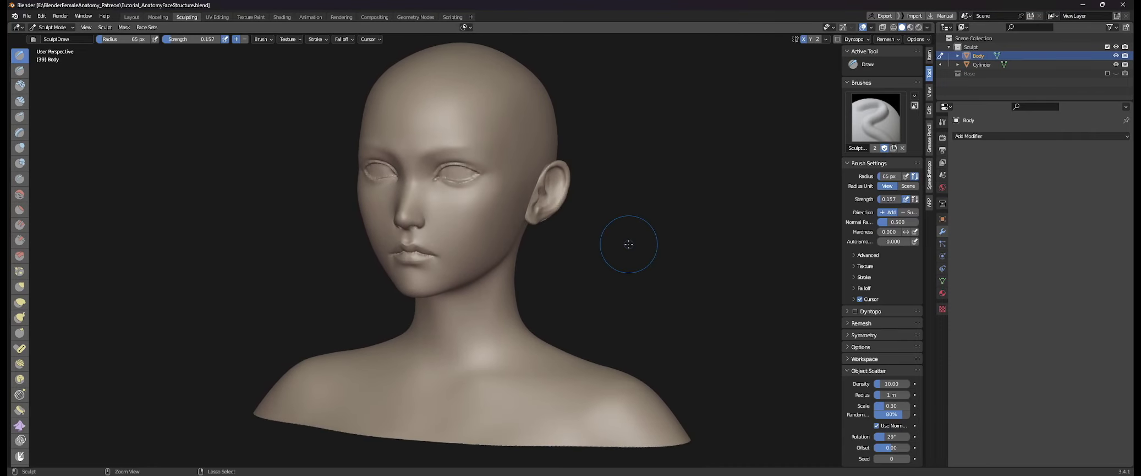
pyautogui.hotkey('ctrl', 'shift', '3')
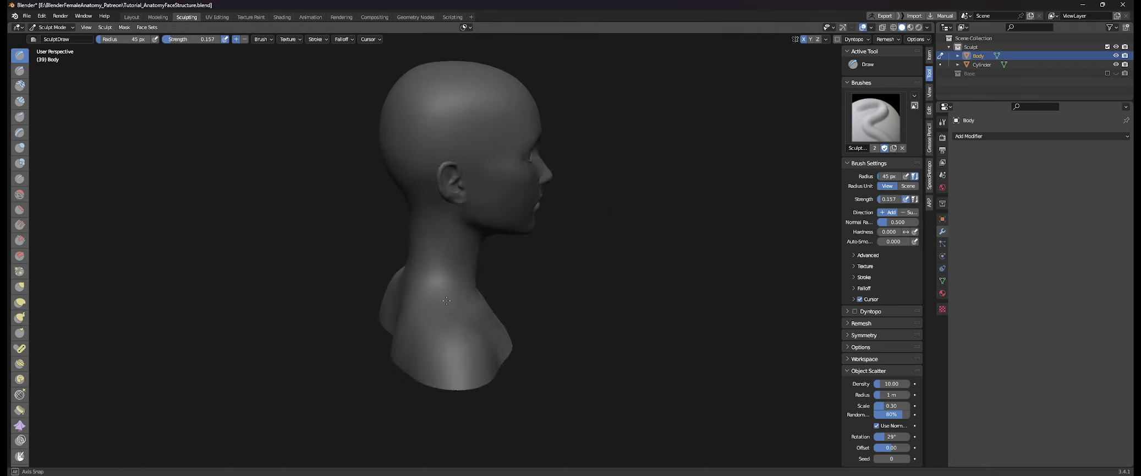
# - Build up the neck behind the ear in profile with the Draw brush at 0.157 strength
pyautogui.moveTo(435, 309); pyautogui.dragTo(502, 302, button='middle')
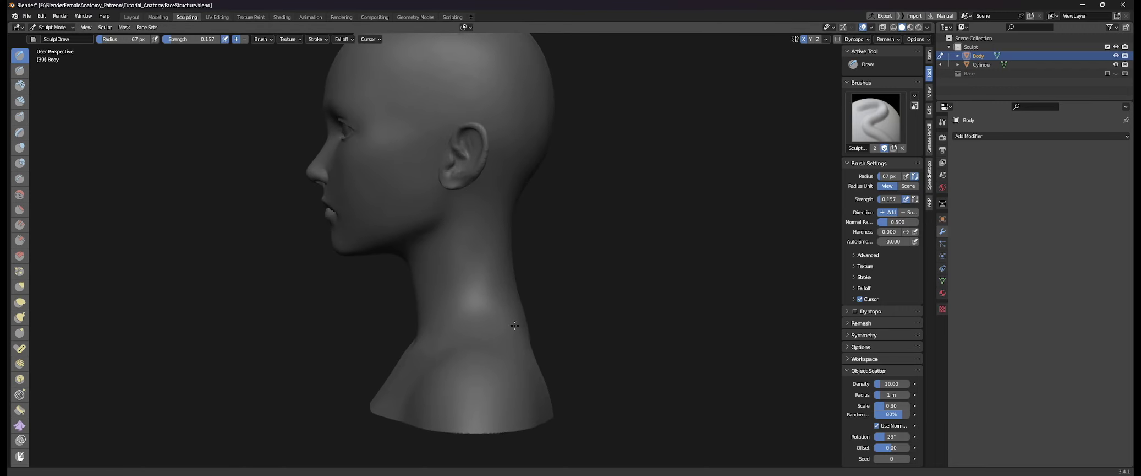
pyautogui.moveTo(537, 300); pyautogui.dragTo(470, 278, button='middle')
pyautogui.moveTo(497, 219); pyautogui.dragTo(495, 238)
pyautogui.moveTo(564, 193); pyautogui.dragTo(603, 194, button='middle')
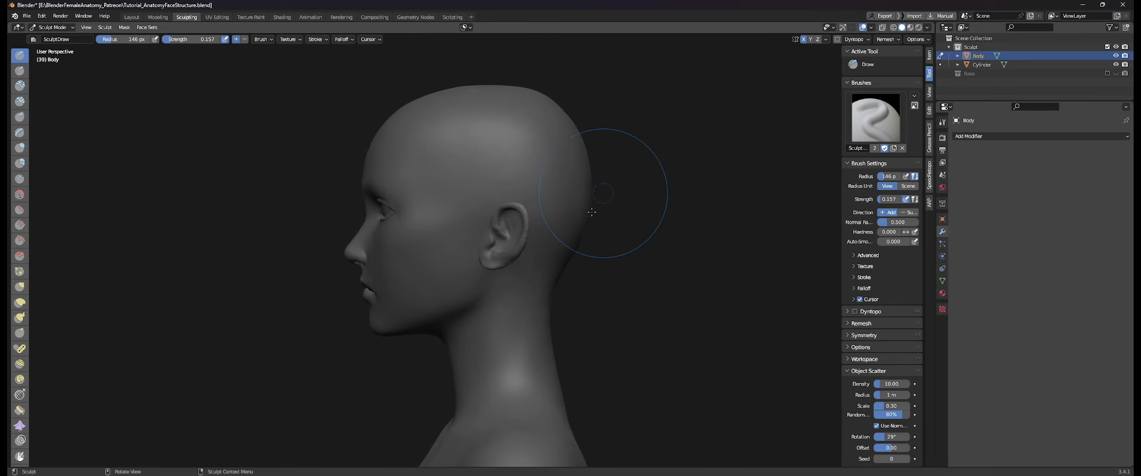
# - Reshape the crown and back of the skull in profile with the Grab brush at 164 px radius and 0.376 strength
pyautogui.press('g')
pyautogui.moveTo(572, 181); pyautogui.dragTo(588, 164)
pyautogui.moveTo(528, 171); pyautogui.dragTo(540, 159)
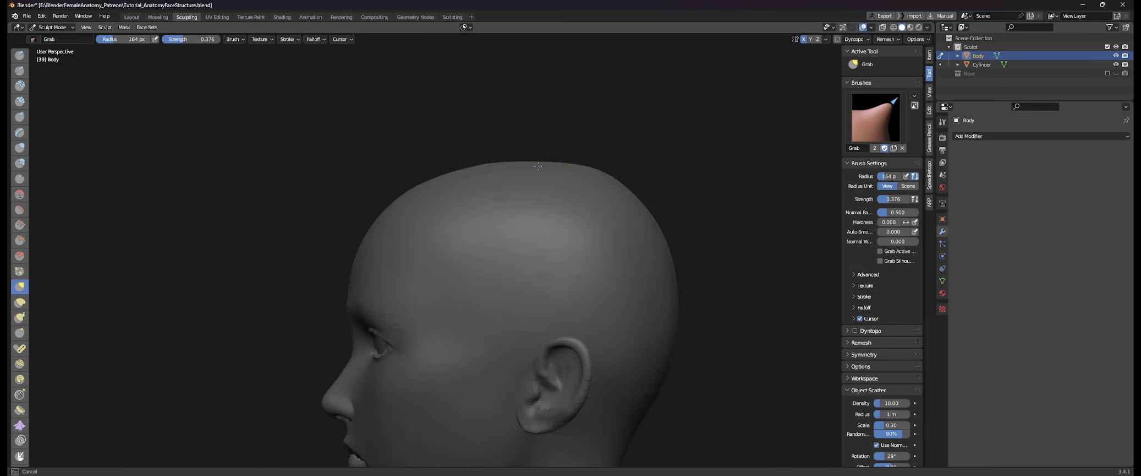
pyautogui.moveTo(539, 165); pyautogui.dragTo(543, 171, button='middle')
pyautogui.moveTo(460, 167); pyautogui.dragTo(457, 170)
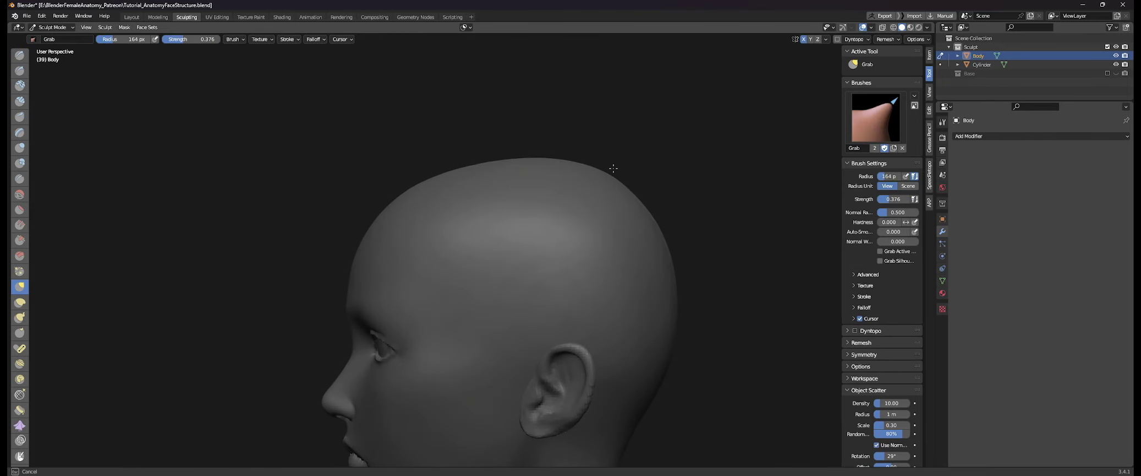
pyautogui.moveTo(613, 168); pyautogui.dragTo(615, 166)
# - Nudge the side contour of the head slightly inward with the Grab brush
pyautogui.moveTo(396, 170); pyautogui.dragTo(474, 183, button='middle')
pyautogui.keyDown('shift'); pyautogui.moveTo(380, 341); pyautogui.dragTo(411, 189, button='middle'); pyautogui.keyUp('shift')
pyautogui.scroll(-3, 424, 239)
pyautogui.moveTo(669, 267)
pyautogui.mouseDown(button='middle')
pyautogui.moveTo(631, 264)
pyautogui.moveTo(688, 262)
pyautogui.moveTo(630, 244)
pyautogui.moveTo(551, 243)
pyautogui.mouseUp(button='middle')
pyautogui.scroll(4, 550, 242)
pyautogui.moveTo(648, 213); pyautogui.dragTo(641, 212)
pyautogui.moveTo(641, 212); pyautogui.dragTo(699, 212, button='middle')
# - Adjust the cheek and jaw outline from the front with the Grab brush at 144 px radius
pyautogui.press('f')
pyautogui.click(380, 222)
pyautogui.moveTo(374, 221); pyautogui.dragTo(384, 227)
pyautogui.moveTo(384, 227); pyautogui.dragTo(410, 234, button='middle')
pyautogui.press('f')
pyautogui.click(377, 256)
pyautogui.moveTo(352, 261); pyautogui.dragTo(375, 267, button='middle')
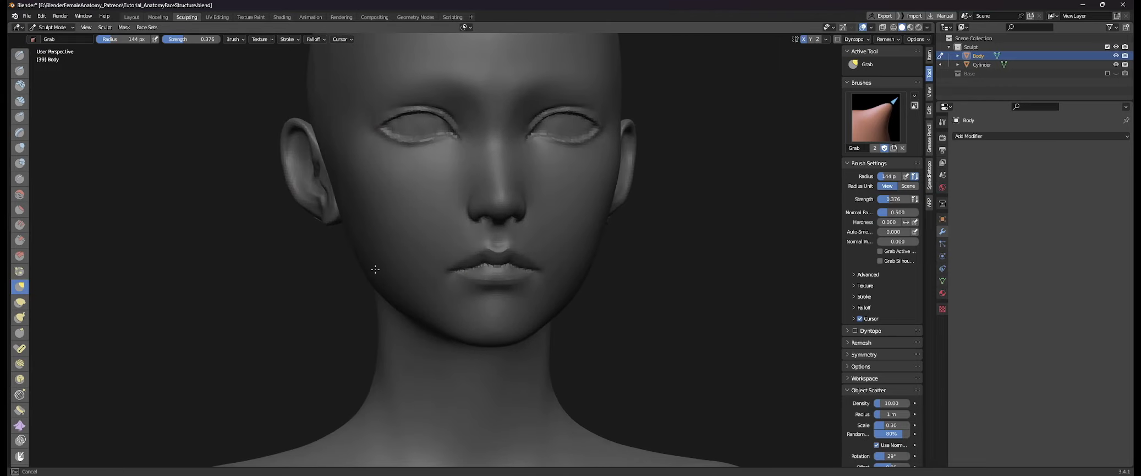
# - Soften the surface around and below the eye with the Smooth brush at 70 px radius
pyautogui.keyDown('shift'); pyautogui.moveTo(350, 202); pyautogui.dragTo(352, 247, button='middle'); pyautogui.keyUp('shift')
pyautogui.moveTo(633, 247); pyautogui.dragTo(563, 261, button='middle')
pyautogui.moveTo(484, 220); pyautogui.dragTo(551, 217, button='middle')
pyautogui.scroll(1, 534, 204)
pyautogui.press('f')
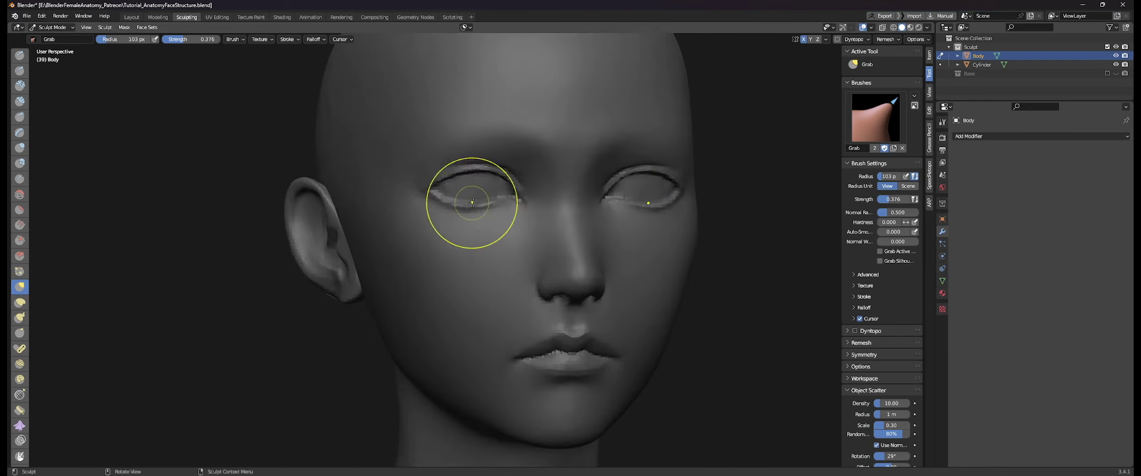
pyautogui.click(503, 201)
pyautogui.scroll(2, 472, 198)
pyautogui.keyDown('shift'); pyautogui.moveTo(410, 170); pyautogui.dragTo(478, 184); pyautogui.keyUp('shift')
pyautogui.moveTo(404, 197); pyautogui.dragTo(297, 105, button='middle')
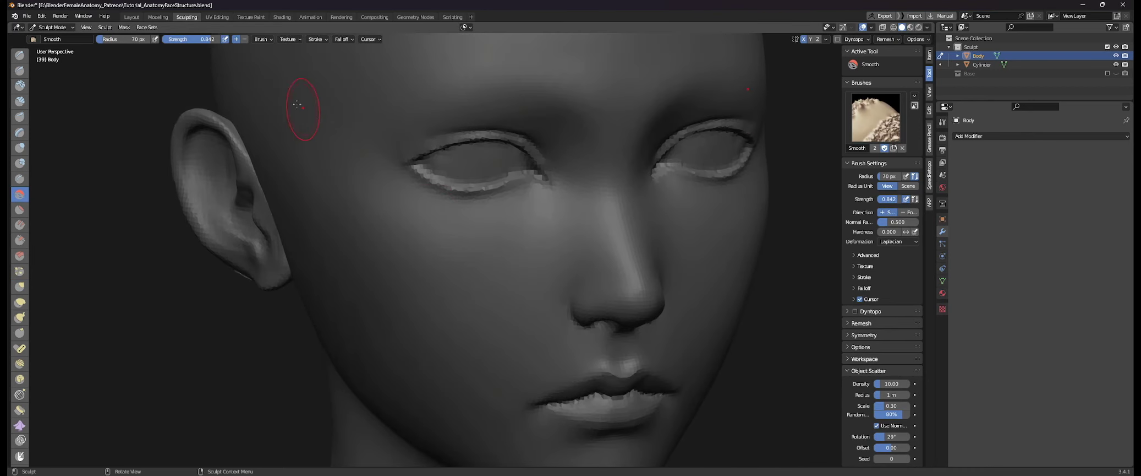
pyautogui.moveTo(427, 210); pyautogui.dragTo(484, 192)
# - Lower the Smooth brush strength for gentle blending of the cheek below the eye and set its radius to 49 px
pyautogui.moveTo(487, 212); pyautogui.dragTo(490, 187, button='middle')
pyautogui.press('f')
pyautogui.click(493, 198)
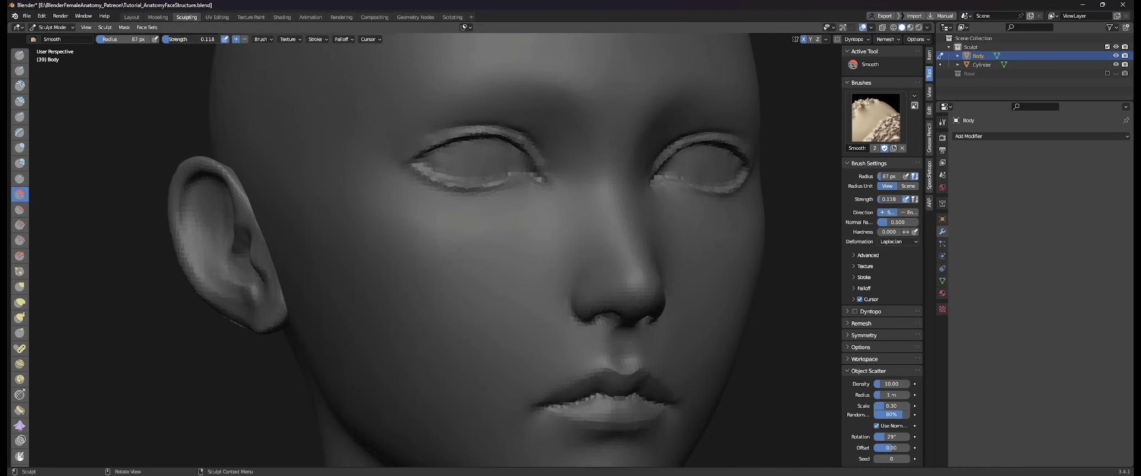
pyautogui.moveTo(348, 170); pyautogui.dragTo(308, 171, button='middle')
pyautogui.scroll(-3, 605, 231)
pyautogui.moveTo(658, 237); pyautogui.dragTo(572, 212, button='middle')
pyautogui.press('f')
pyautogui.click(609, 209)
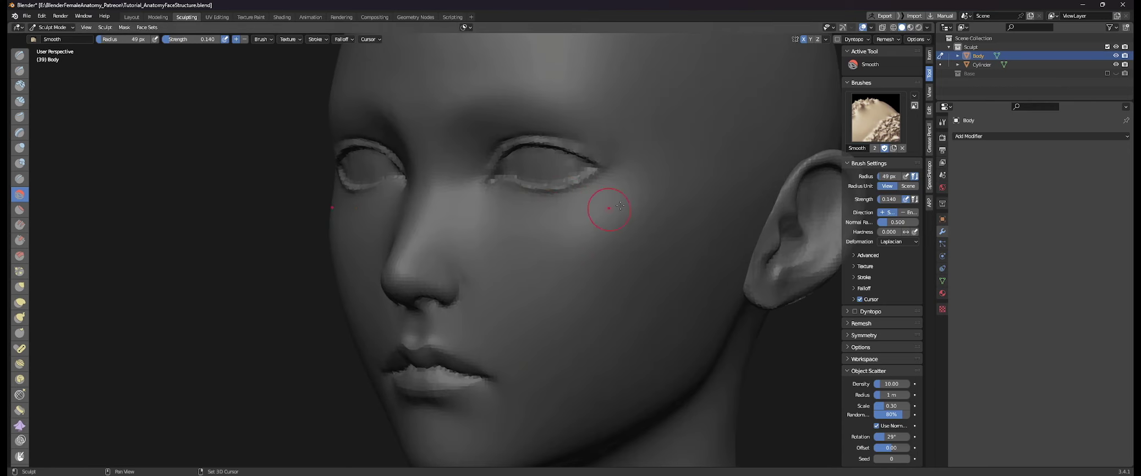
# - Build up the area just below the lower eyelid with the Draw brush at 47 px radius and 0.157 strength
pyautogui.press('x')
pyautogui.moveTo(402, 198); pyautogui.dragTo(489, 190, button='middle')
pyautogui.scroll(4, 497, 188)
pyautogui.moveTo(539, 132)
pyautogui.mouseDown(button='middle')
pyautogui.moveTo(581, 207)
pyautogui.moveTo(615, 216)
pyautogui.mouseUp(button='middle')
pyautogui.press('f')
pyautogui.click(625, 213)
pyautogui.moveTo(514, 243); pyautogui.dragTo(536, 237, button='middle')
pyautogui.moveTo(578, 207); pyautogui.dragTo(650, 184)
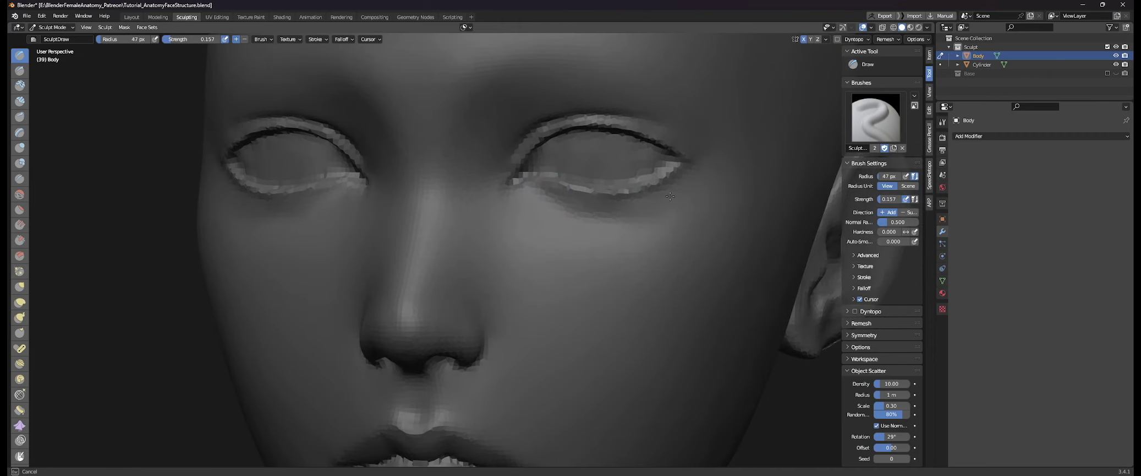
# - Refine the outer eye corner and the inner cheek under the eye with the Draw brush at 47 px radius
pyautogui.scroll(-4, 550, 214)
pyautogui.moveTo(495, 215); pyautogui.dragTo(604, 222, button='middle')
pyautogui.scroll(5, 506, 166)
pyautogui.moveTo(318, 144); pyautogui.dragTo(377, 154, button='middle')
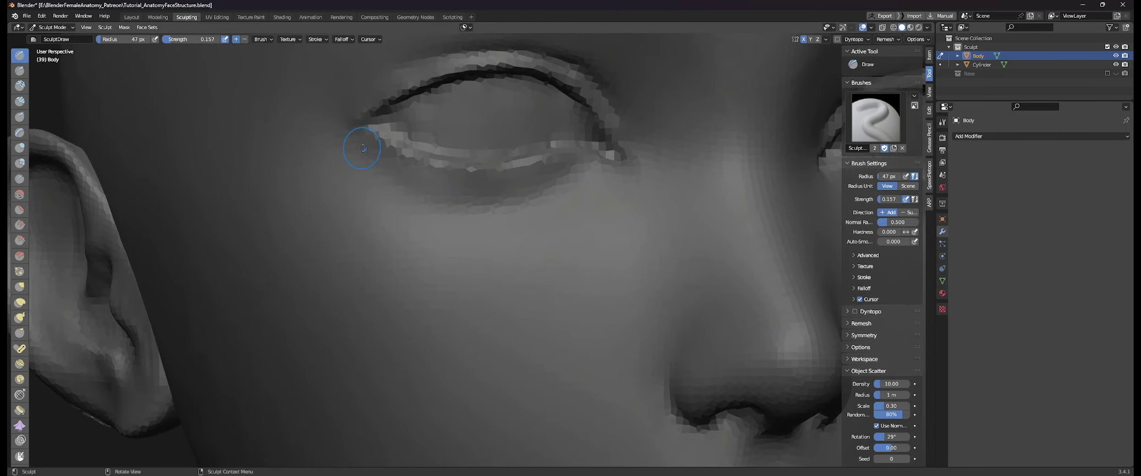
pyautogui.scroll(-2, 426, 181)
pyautogui.moveTo(551, 207); pyautogui.dragTo(495, 240, button='middle')
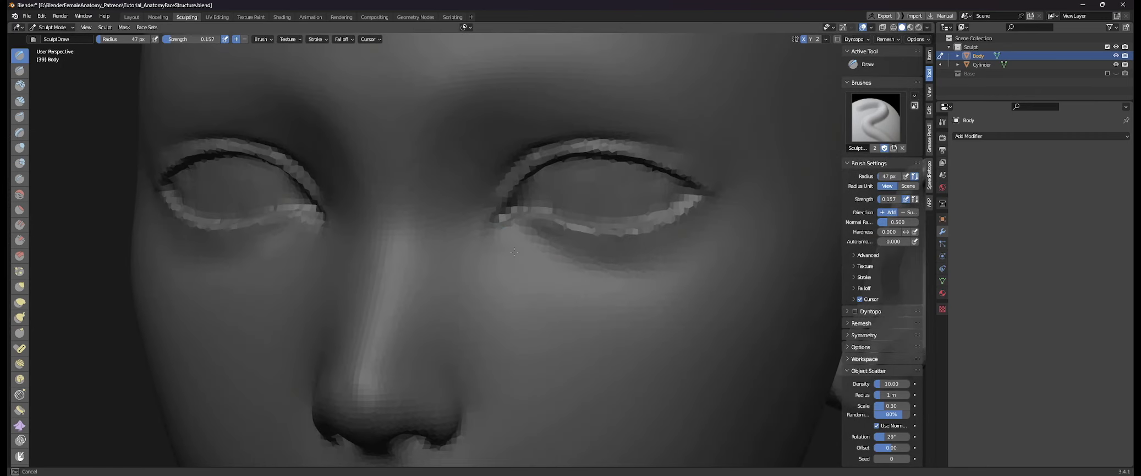
# - Shape the inner brow area above the upper eyelid with the Draw brush at 63 px radius
pyautogui.scroll(-5, 760, 238)
pyautogui.moveTo(661, 220); pyautogui.dragTo(710, 223, button='middle')
pyautogui.scroll(4, 559, 132)
pyautogui.keyDown('shift'); pyautogui.moveTo(550, 91); pyautogui.dragTo(383, 179, button='middle'); pyautogui.keyUp('shift')
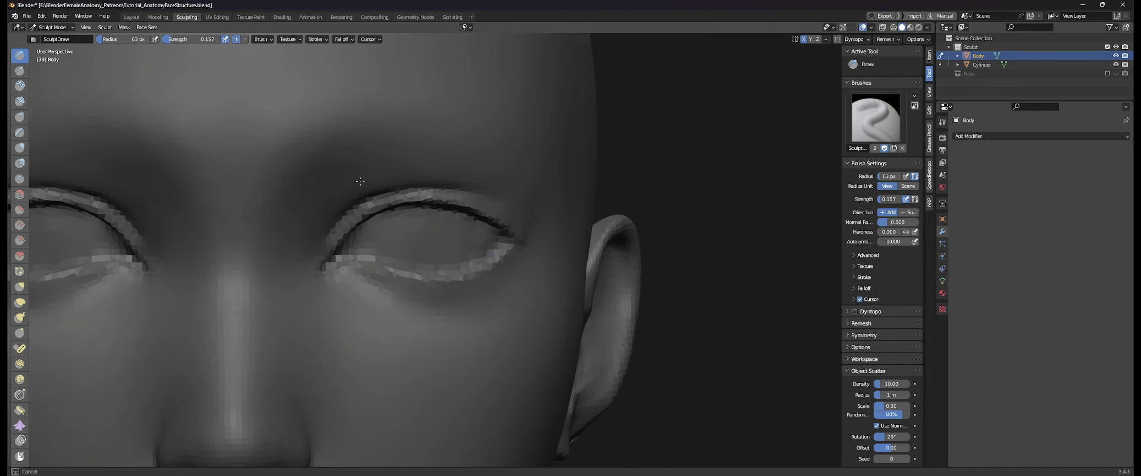
pyautogui.moveTo(473, 179); pyautogui.dragTo(428, 181, button='middle')
pyautogui.moveTo(528, 234)
pyautogui.mouseDown(button='middle')
pyautogui.moveTo(468, 225)
pyautogui.moveTo(655, 203)
pyautogui.mouseUp(button='middle')
# - Fill out the outer brow area above the eye with the Draw brush at 74 px radius
pyautogui.scroll(-6, 525, 205)
pyautogui.scroll(6, 418, 198)
pyautogui.press('f')
pyautogui.click(385, 200)
pyautogui.moveTo(380, 200); pyautogui.dragTo(372, 201)
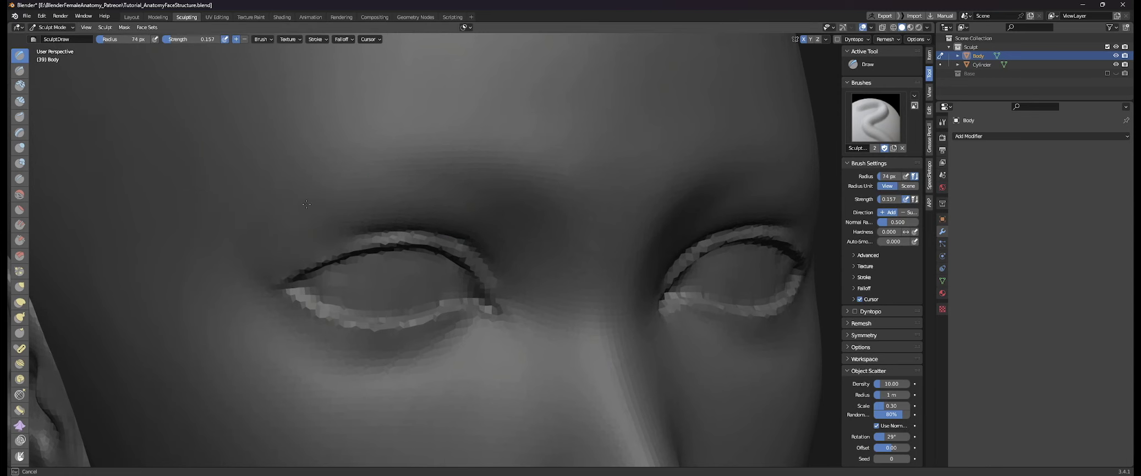
pyautogui.scroll(-6, 267, 215)
pyautogui.moveTo(495, 231); pyautogui.dragTo(352, 236, button='middle')
pyautogui.scroll(4, 415, 315)
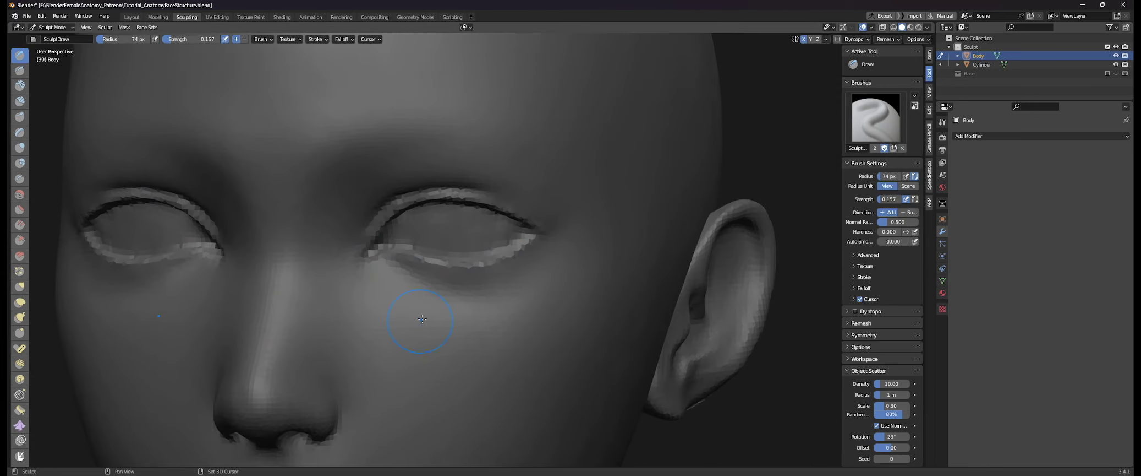
# - Define the fold beneath the lower eyelid with the Crease brush at 61 px radius and 0.078 strength
pyautogui.moveTo(416, 316); pyautogui.dragTo(457, 306, button='middle')
pyautogui.click(20, 178)
pyautogui.scroll(4, 403, 159)
pyautogui.moveTo(330, 170); pyautogui.dragTo(477, 177, button='middle')
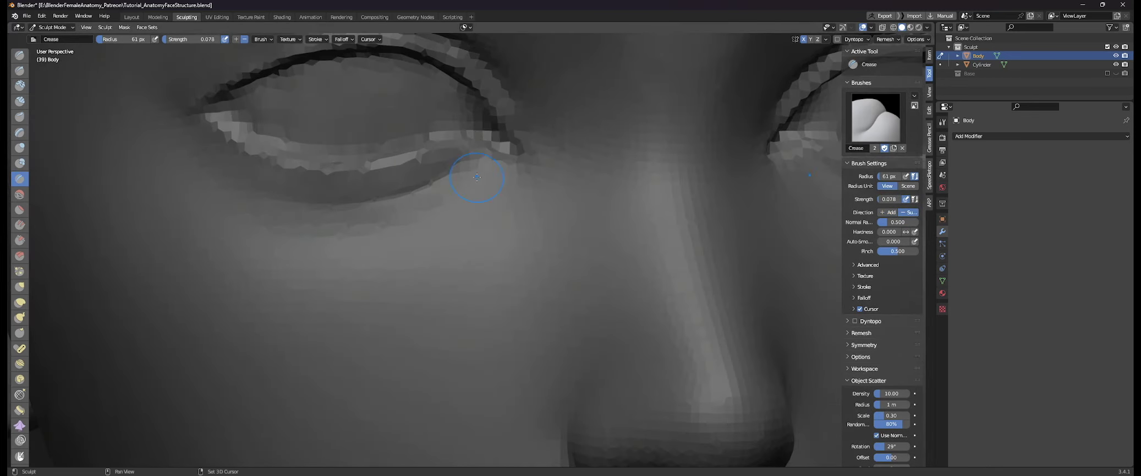
pyautogui.scroll(-6, 421, 228)
pyautogui.moveTo(639, 242); pyautogui.dragTo(490, 247, button='middle')
pyautogui.scroll(3, 495, 250)
pyautogui.moveTo(513, 261); pyautogui.dragTo(520, 262)
pyautogui.press('f')
pyautogui.click(492, 238)
# - Add volume beside the outer brow with the Draw brush at 0.157 strength and a larger radius
pyautogui.scroll(-10, 495, 238)
pyautogui.scroll(4, 633, 259)
pyautogui.moveTo(604, 272); pyautogui.dragTo(418, 264, button='middle')
pyautogui.scroll(3, 418, 220)
pyautogui.moveTo(396, 203); pyautogui.dragTo(603, 195, button='middle')
pyautogui.scroll(3, 602, 195)
pyautogui.click(20, 55)
pyautogui.moveTo(668, 214); pyautogui.dragTo(622, 213, button='middle')
pyautogui.moveTo(621, 214); pyautogui.dragTo(618, 214)
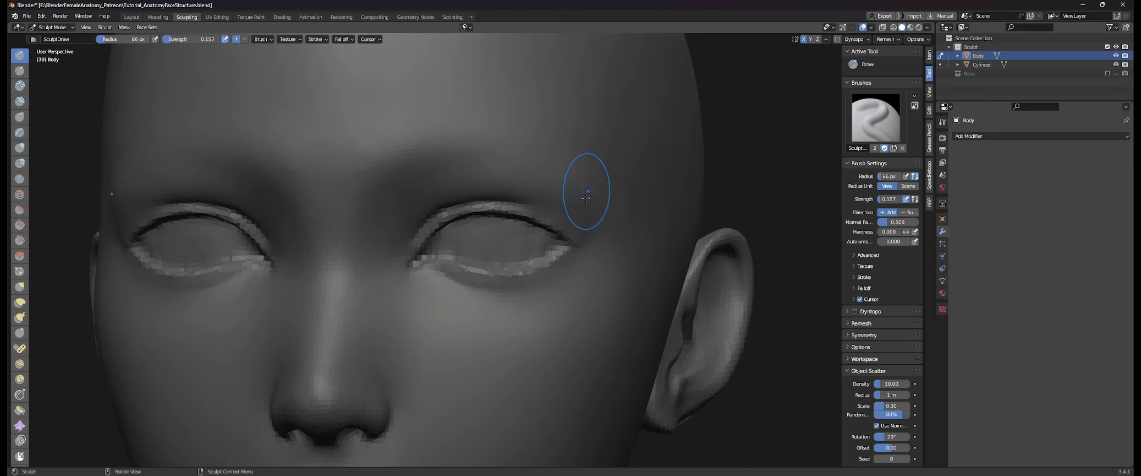
# - Build up the brow ridge and lower forehead with the Draw brush at 66 px radius
pyautogui.moveTo(587, 198)
pyautogui.mouseDown(button='middle')
pyautogui.moveTo(537, 207)
pyautogui.moveTo(599, 215)
pyautogui.mouseUp(button='middle')
pyautogui.press('f')
pyautogui.click(581, 219)
pyautogui.moveTo(496, 195)
pyautogui.mouseDown(button='middle')
pyautogui.moveTo(575, 181)
pyautogui.moveTo(545, 170)
pyautogui.moveTo(445, 186)
pyautogui.moveTo(492, 168)
pyautogui.mouseUp(button='middle')
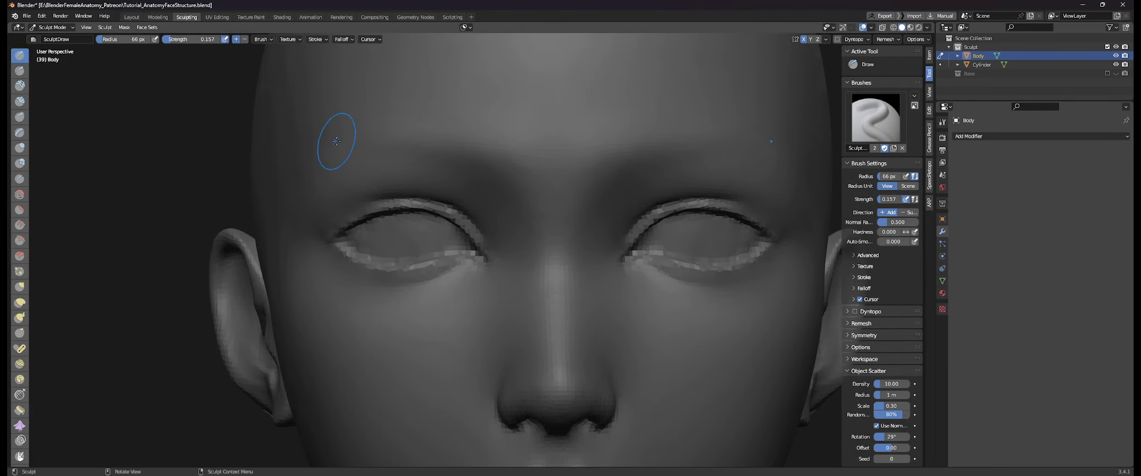
pyautogui.moveTo(337, 141); pyautogui.dragTo(375, 142, button='middle')
pyautogui.moveTo(308, 120); pyautogui.dragTo(344, 117, button='middle')
pyautogui.moveTo(435, 146); pyautogui.dragTo(424, 145)
pyautogui.moveTo(223, 220); pyautogui.dragTo(135, 219, button='middle')
# - Refine the outer brow and temple with the Draw brush, comparing both sides of the face
pyautogui.scroll(-5, 440, 220)
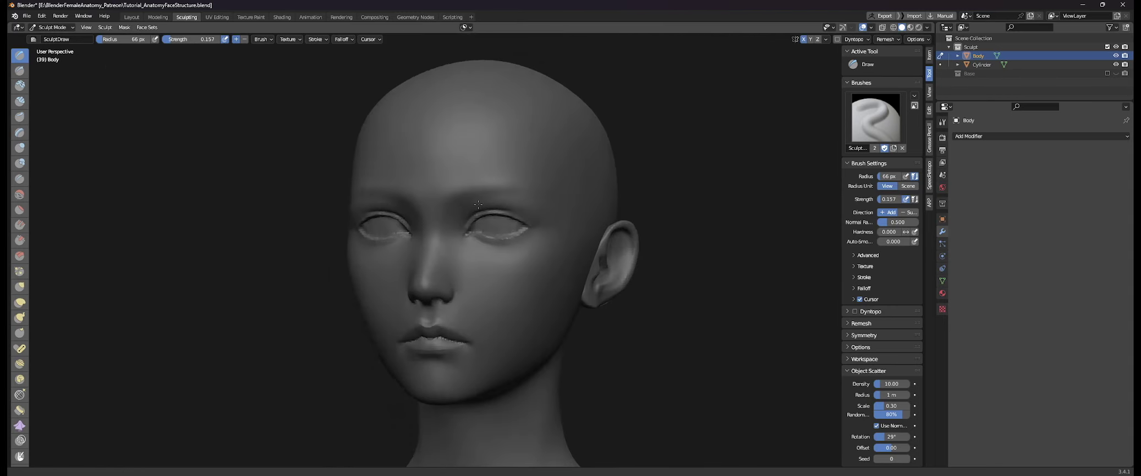
pyautogui.scroll(5, 468, 215)
pyautogui.moveTo(490, 210); pyautogui.dragTo(453, 205, button='middle')
pyautogui.moveTo(688, 142); pyautogui.dragTo(694, 157)
pyautogui.scroll(-3, 550, 165)
pyautogui.moveTo(352, 157); pyautogui.dragTo(438, 153, button='middle')
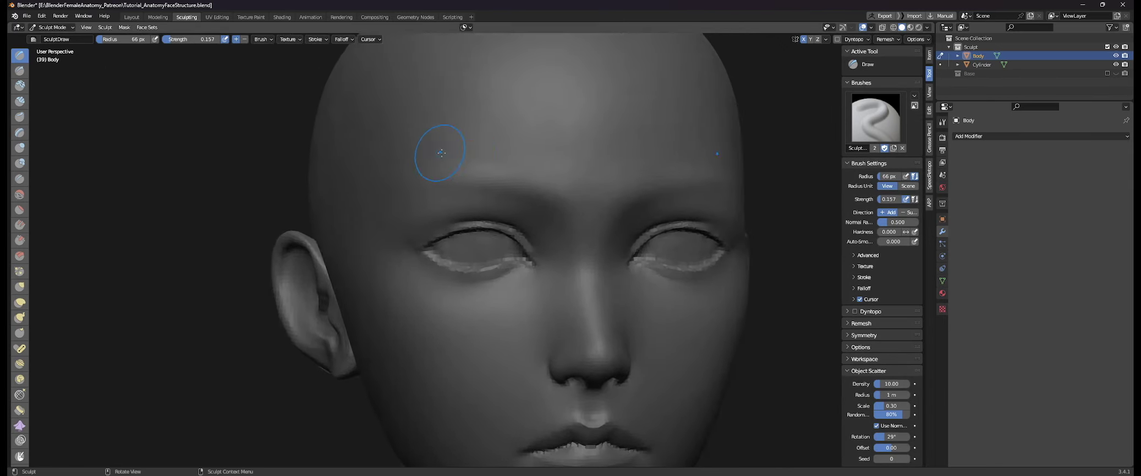
pyautogui.moveTo(330, 203); pyautogui.dragTo(361, 222, button='middle')
pyautogui.scroll(-5, 441, 209)
pyautogui.moveTo(633, 201); pyautogui.dragTo(535, 199, button='middle')
# - Touch up the cheek below the lower eyelid and the outer brow with the Draw brush at 63 px and 54 px radius
pyautogui.scroll(8, 495, 214)
pyautogui.press('f')
pyautogui.click(449, 229)
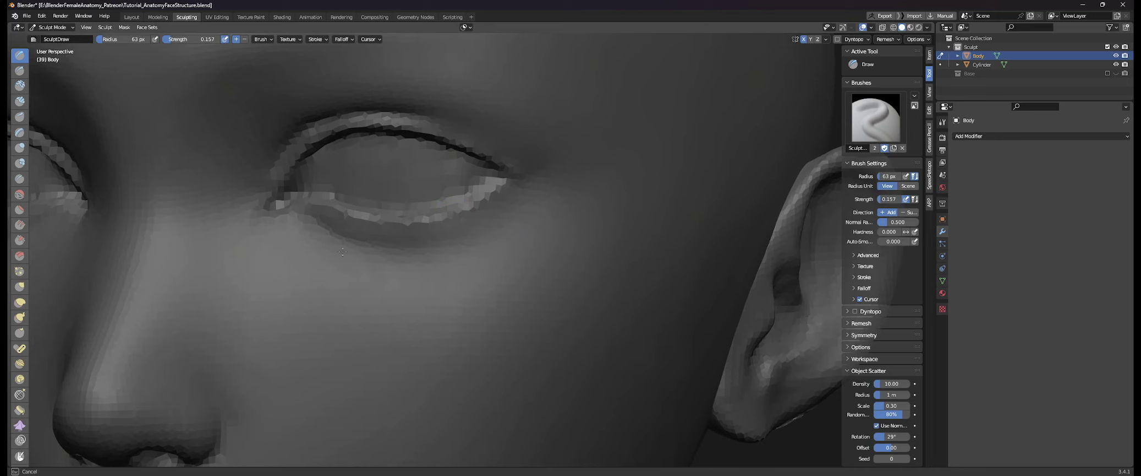
pyautogui.scroll(-5, 539, 244)
pyautogui.moveTo(528, 242); pyautogui.dragTo(574, 254, button='middle')
pyautogui.scroll(4, 575, 255)
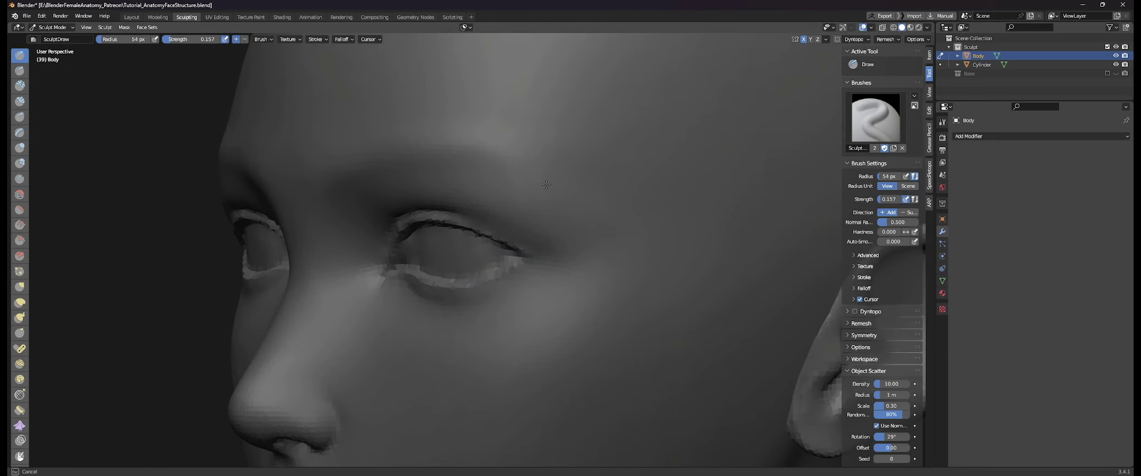
# - Choose a different matcap for the viewport shading
pyautogui.scroll(-8, 467, 185)
pyautogui.moveTo(583, 193)
pyautogui.mouseDown(button='middle')
pyautogui.moveTo(680, 193)
pyautogui.moveTo(594, 214)
pyautogui.mouseUp(button='middle')
pyautogui.click(927, 27)
pyautogui.click(928, 84)
pyautogui.click(881, 165)
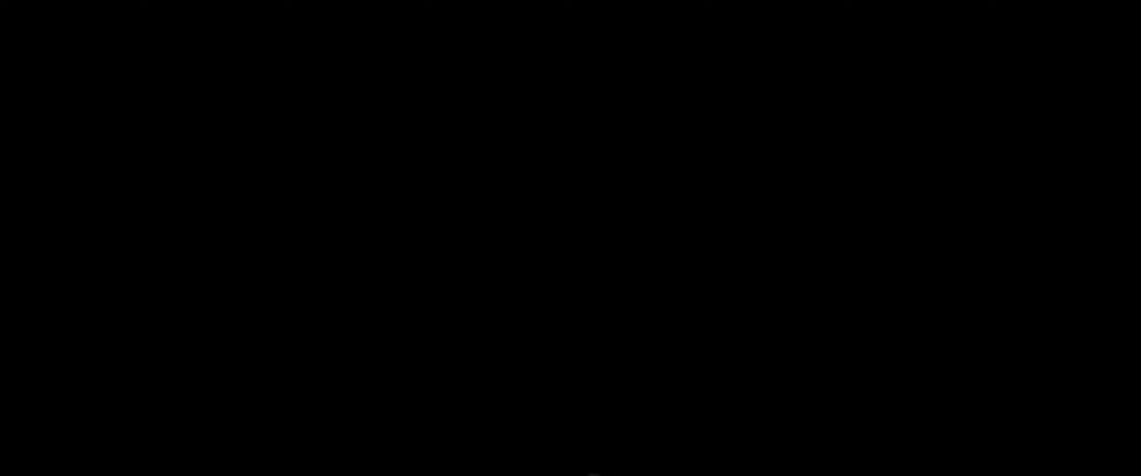